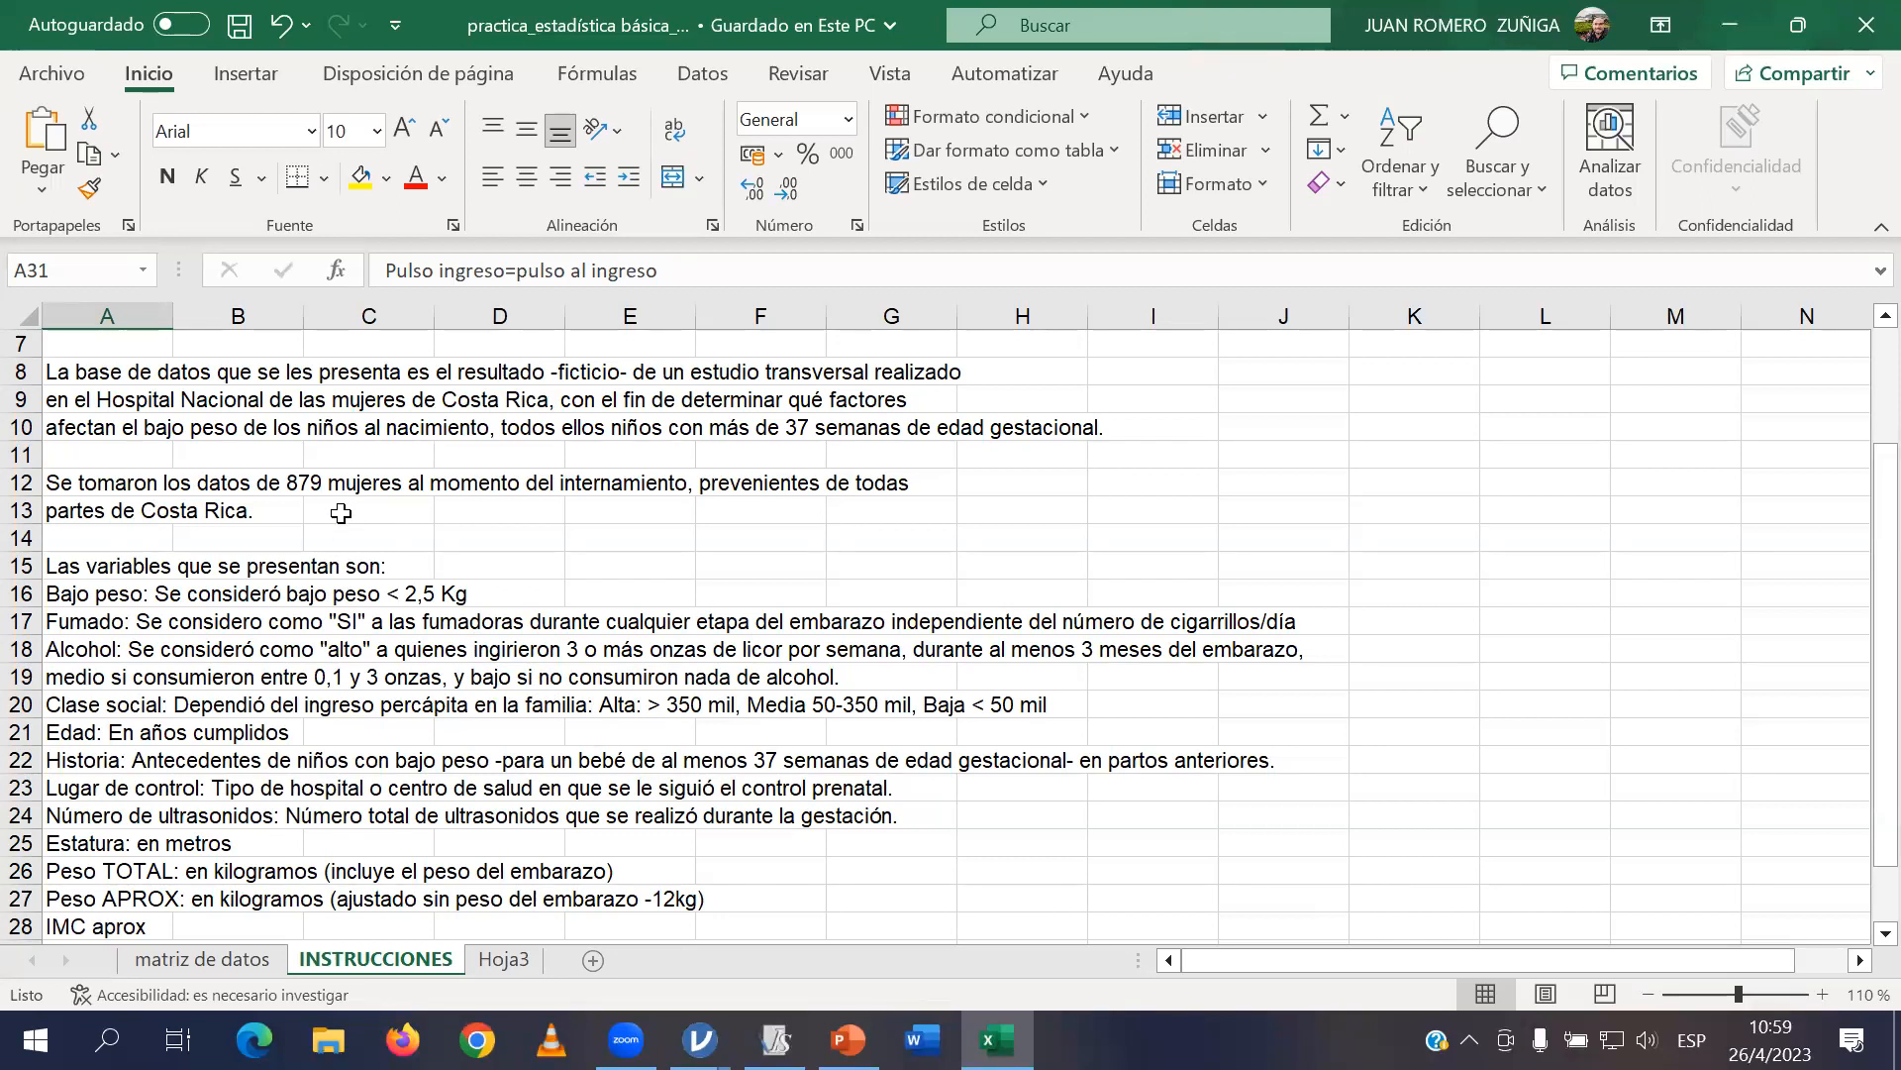
# Go through the variable definitions on the INSTRUCCIONES sheet one by one, from Bajo peso to Clase social.
pyautogui.scroll(-1, 343, 508)
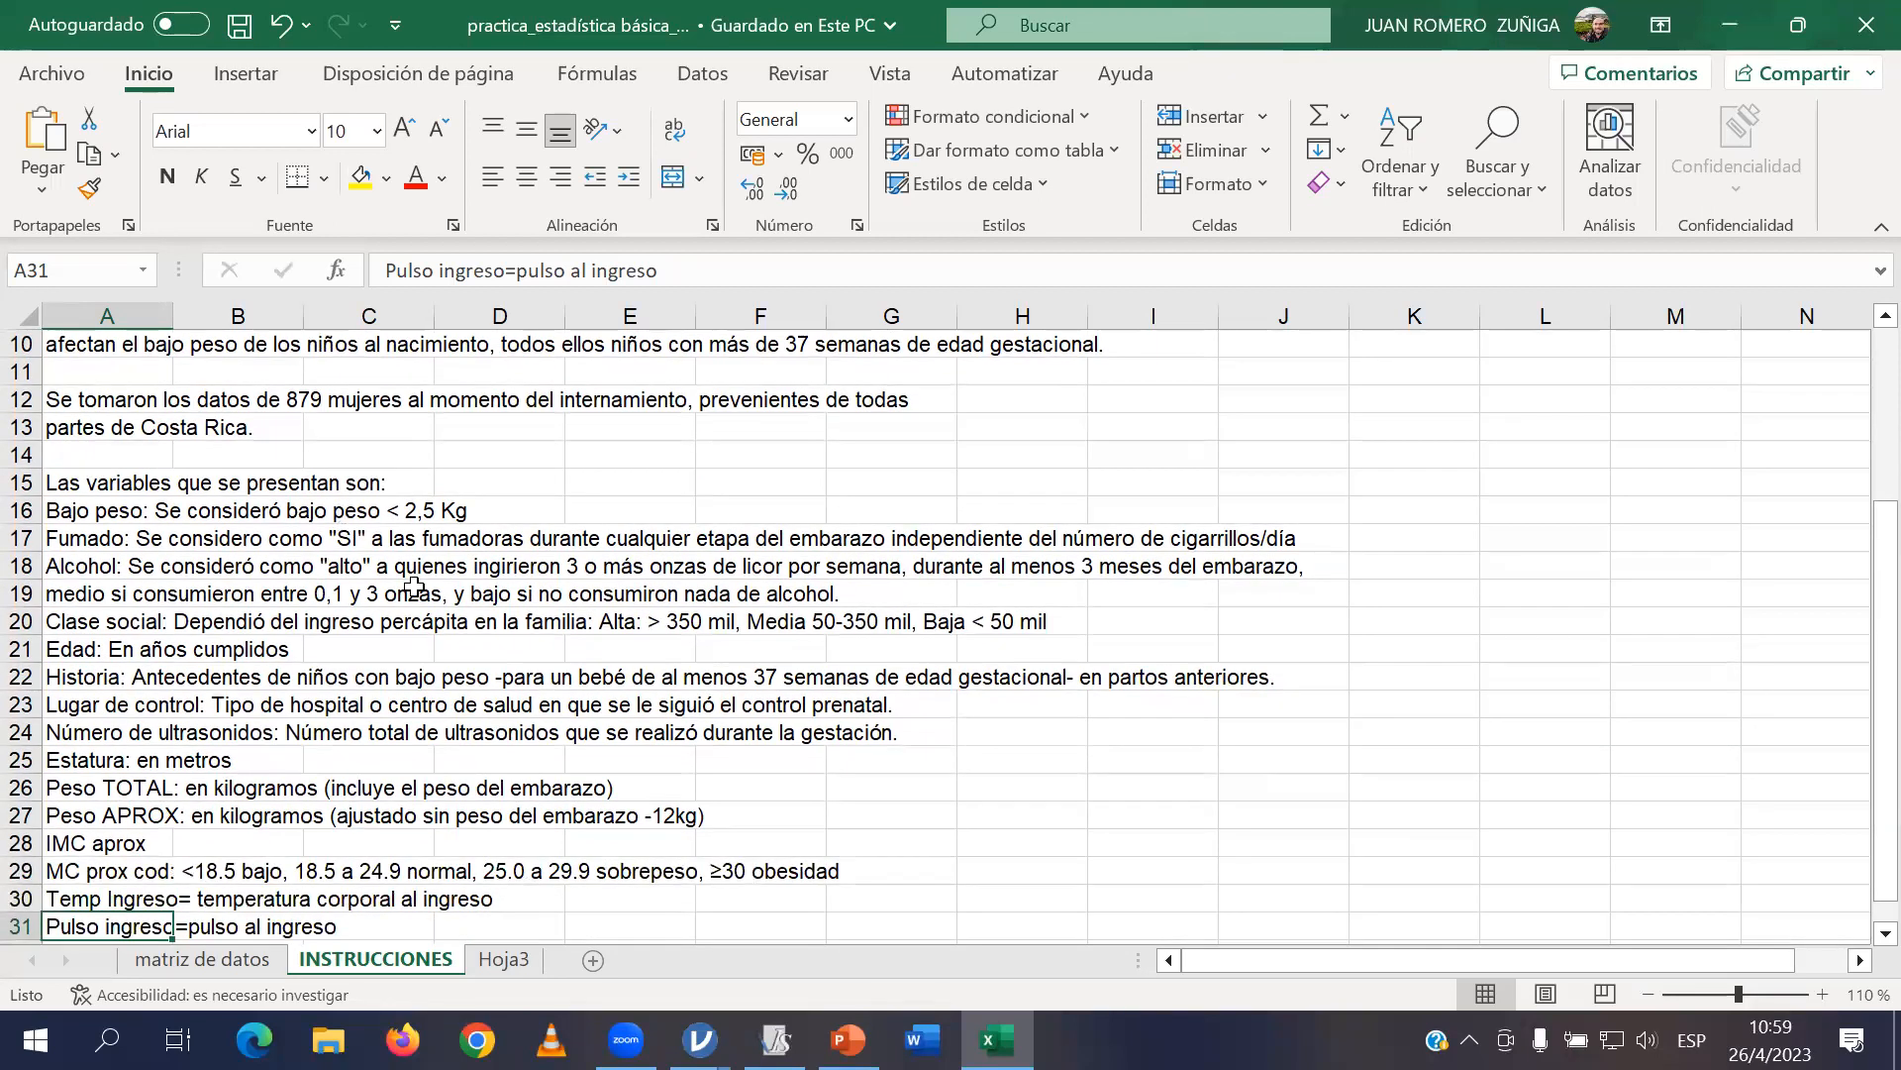
pyautogui.scroll(-1, 414, 588)
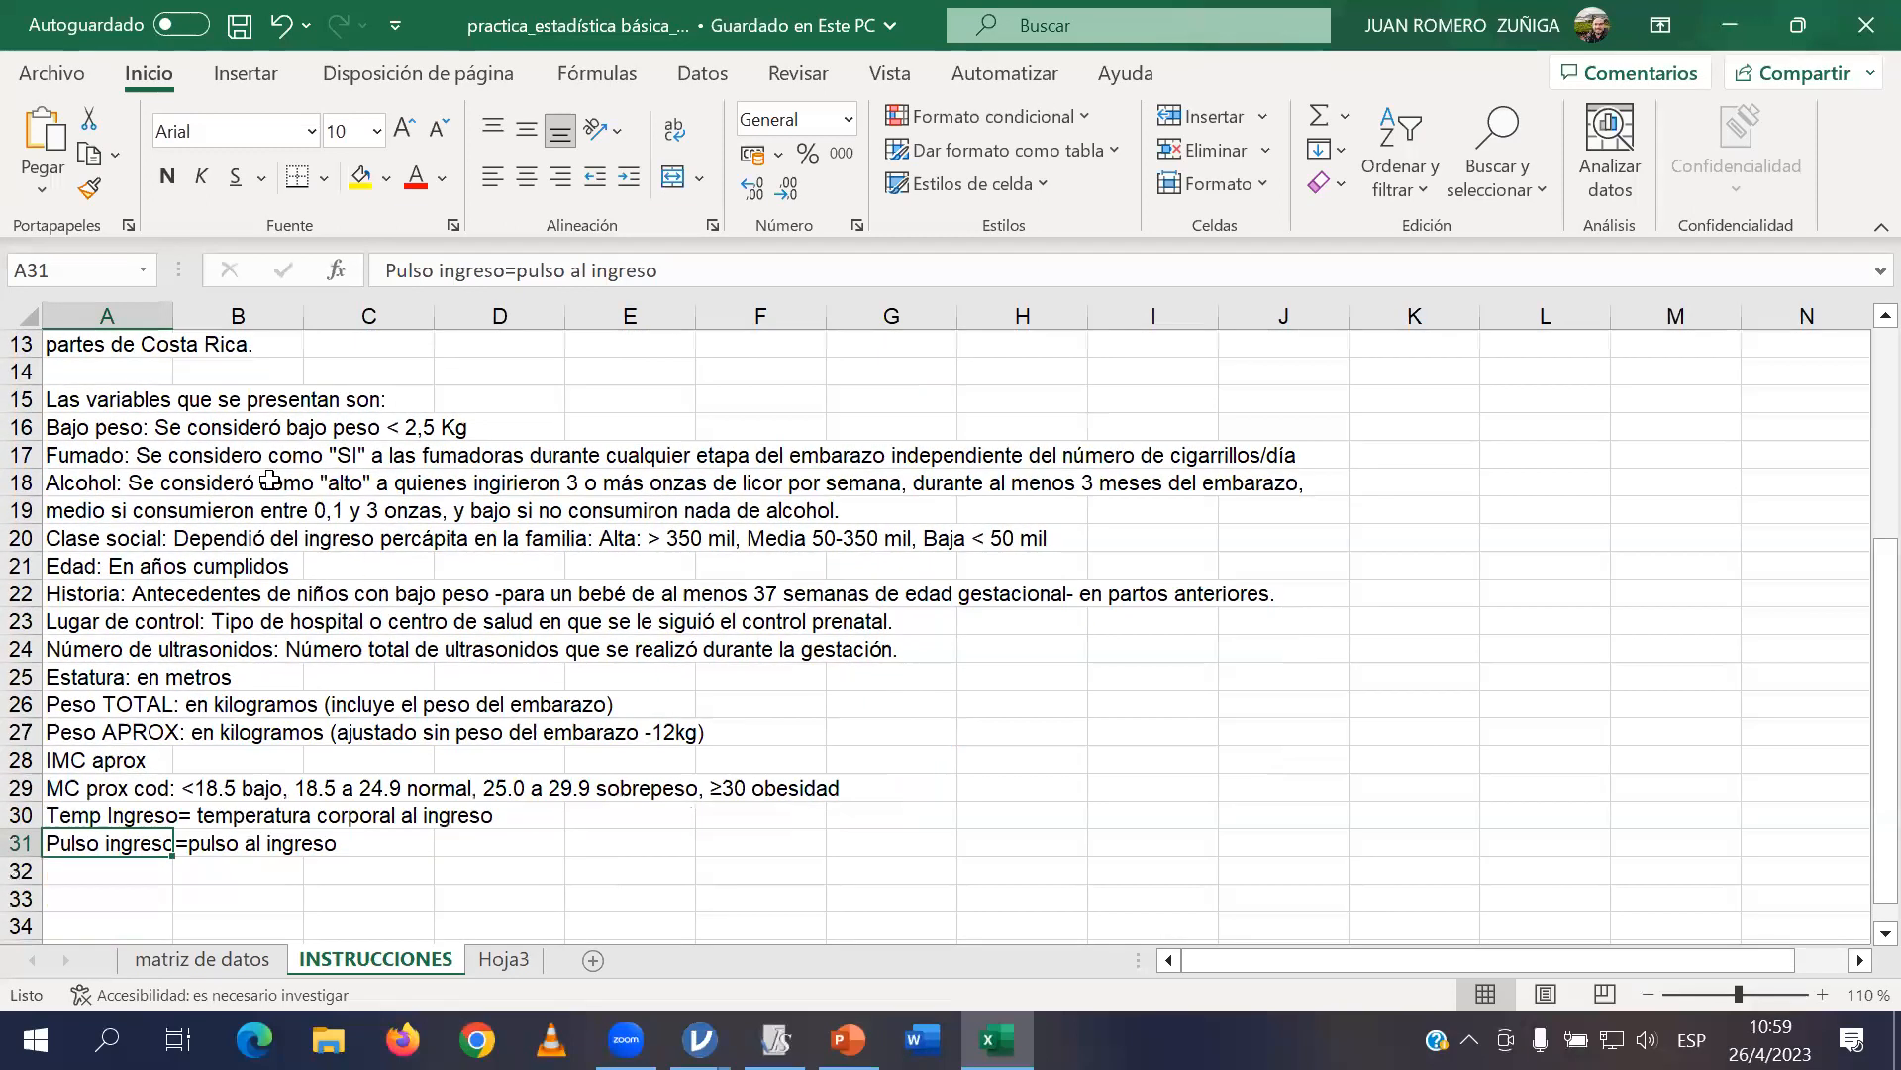
pyautogui.click(22, 427)
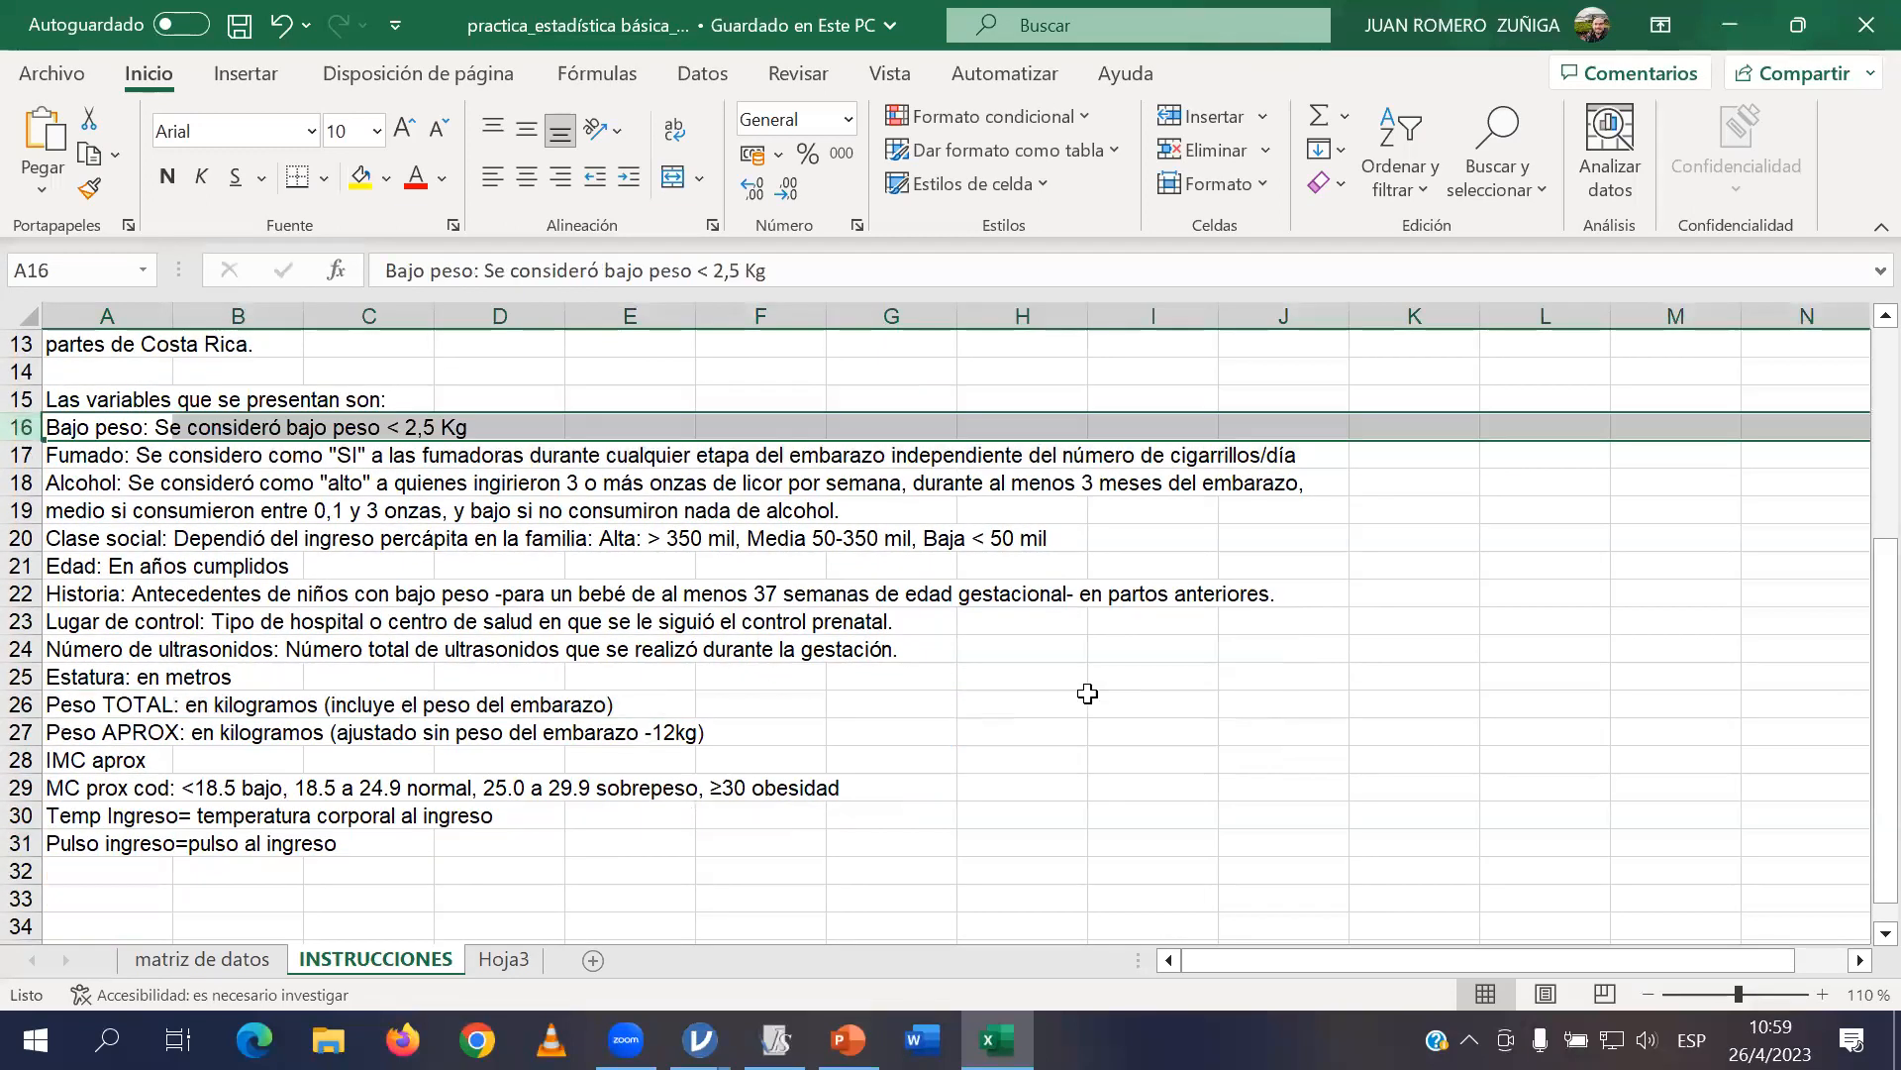
pyautogui.click(1825, 1001)
pyautogui.scroll(-1, 1069, 555)
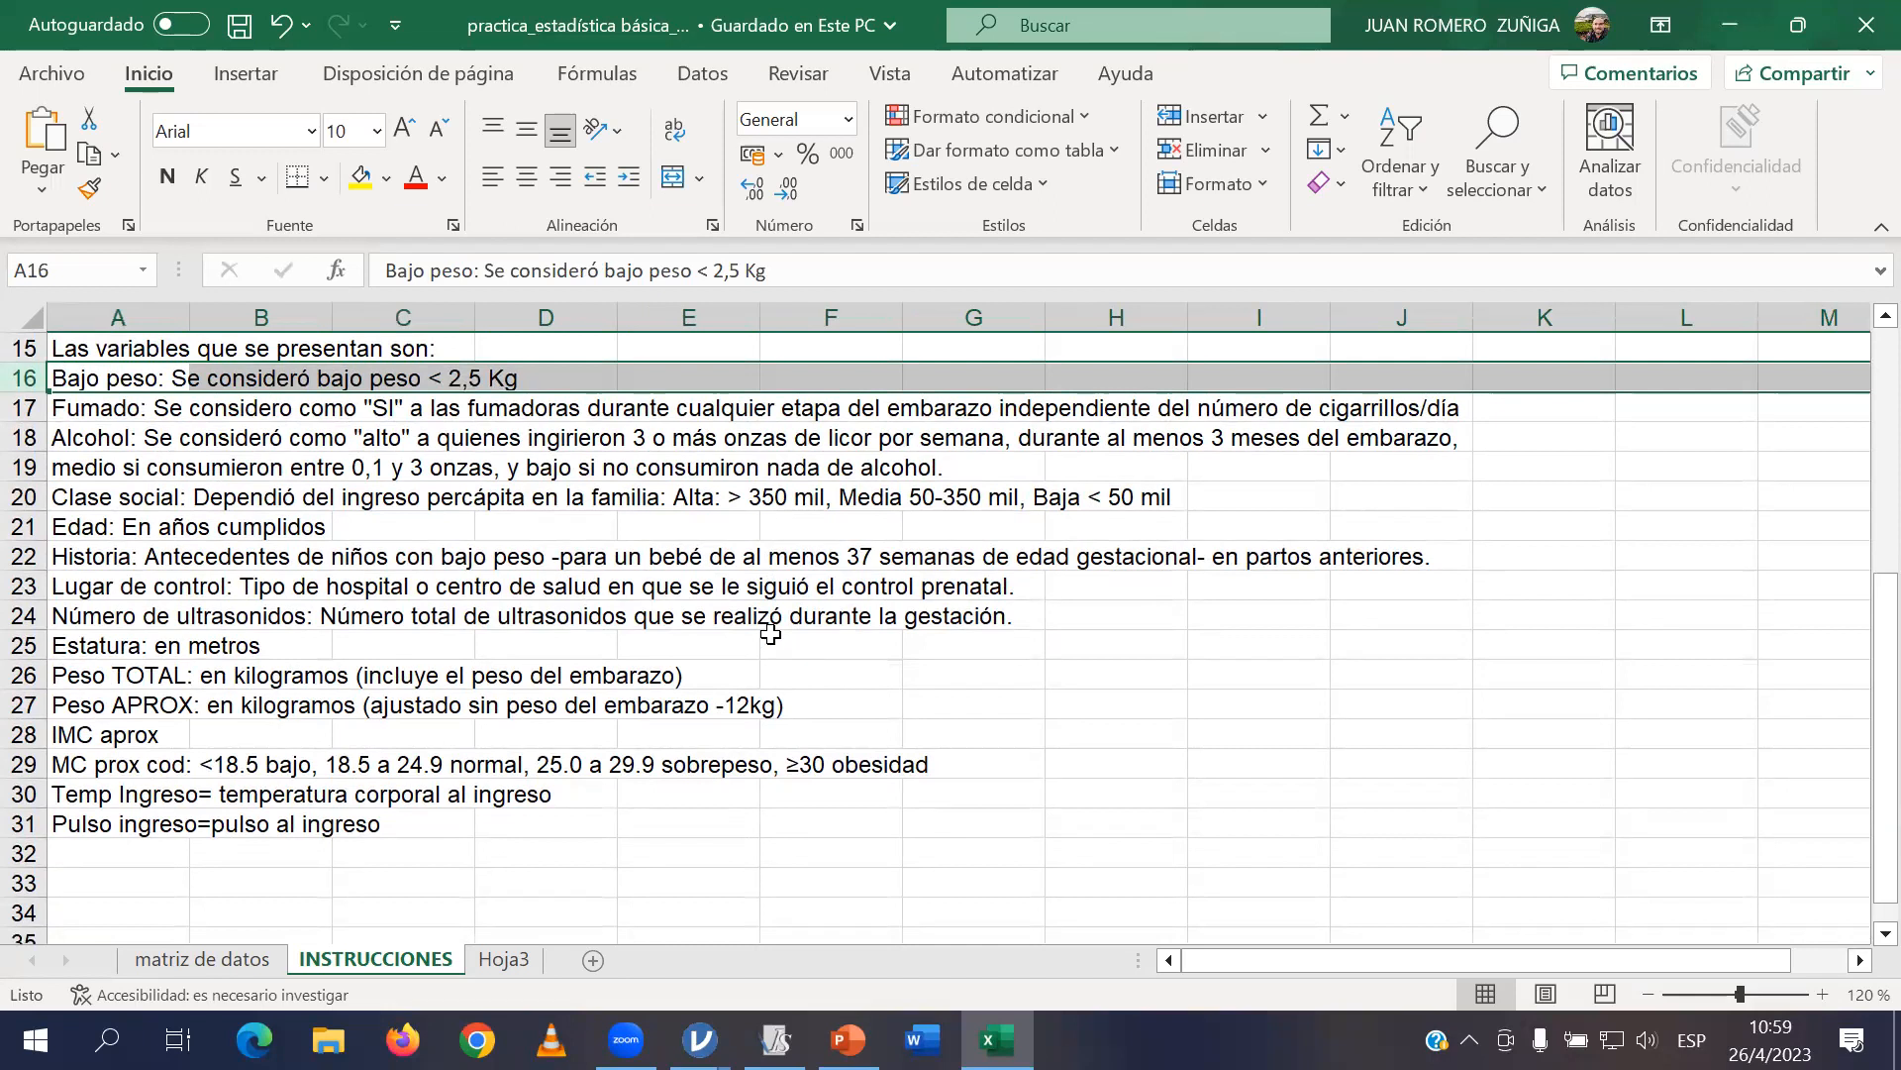
pyautogui.click(24, 407)
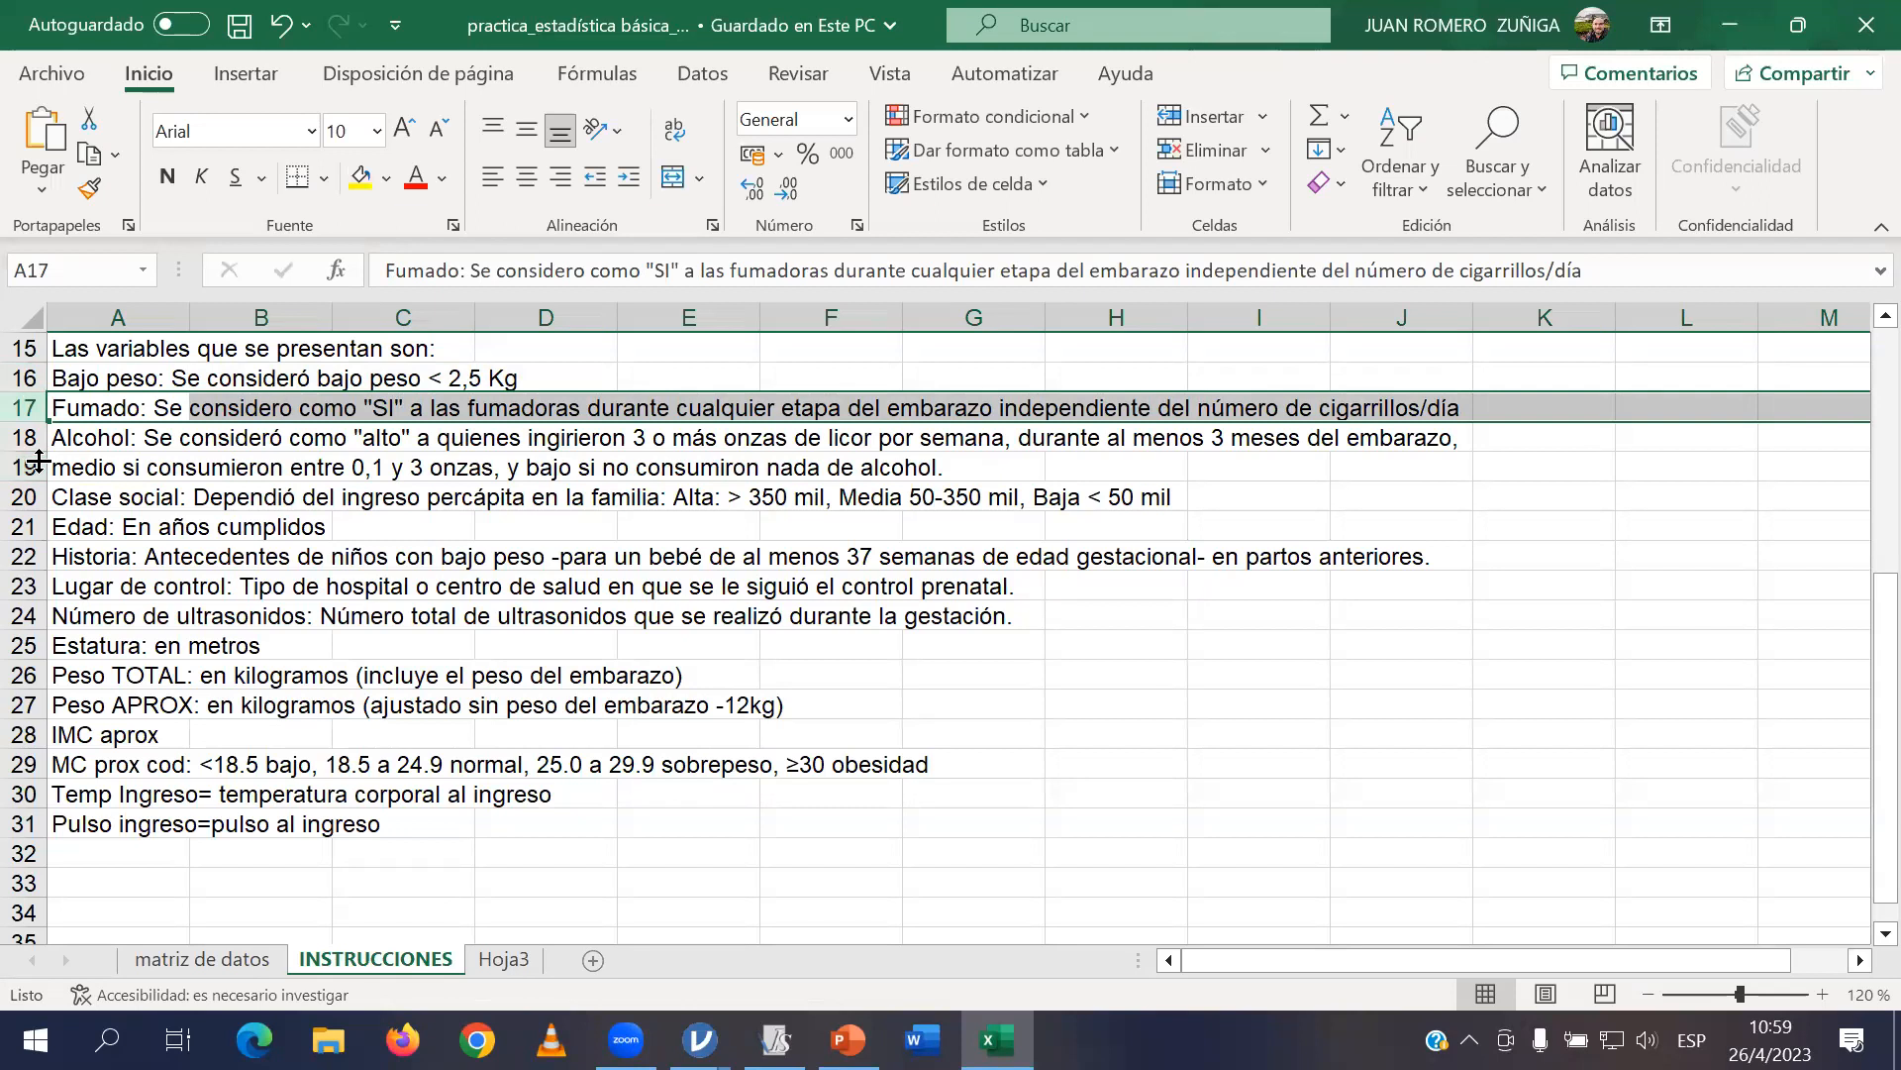
pyautogui.click(32, 438)
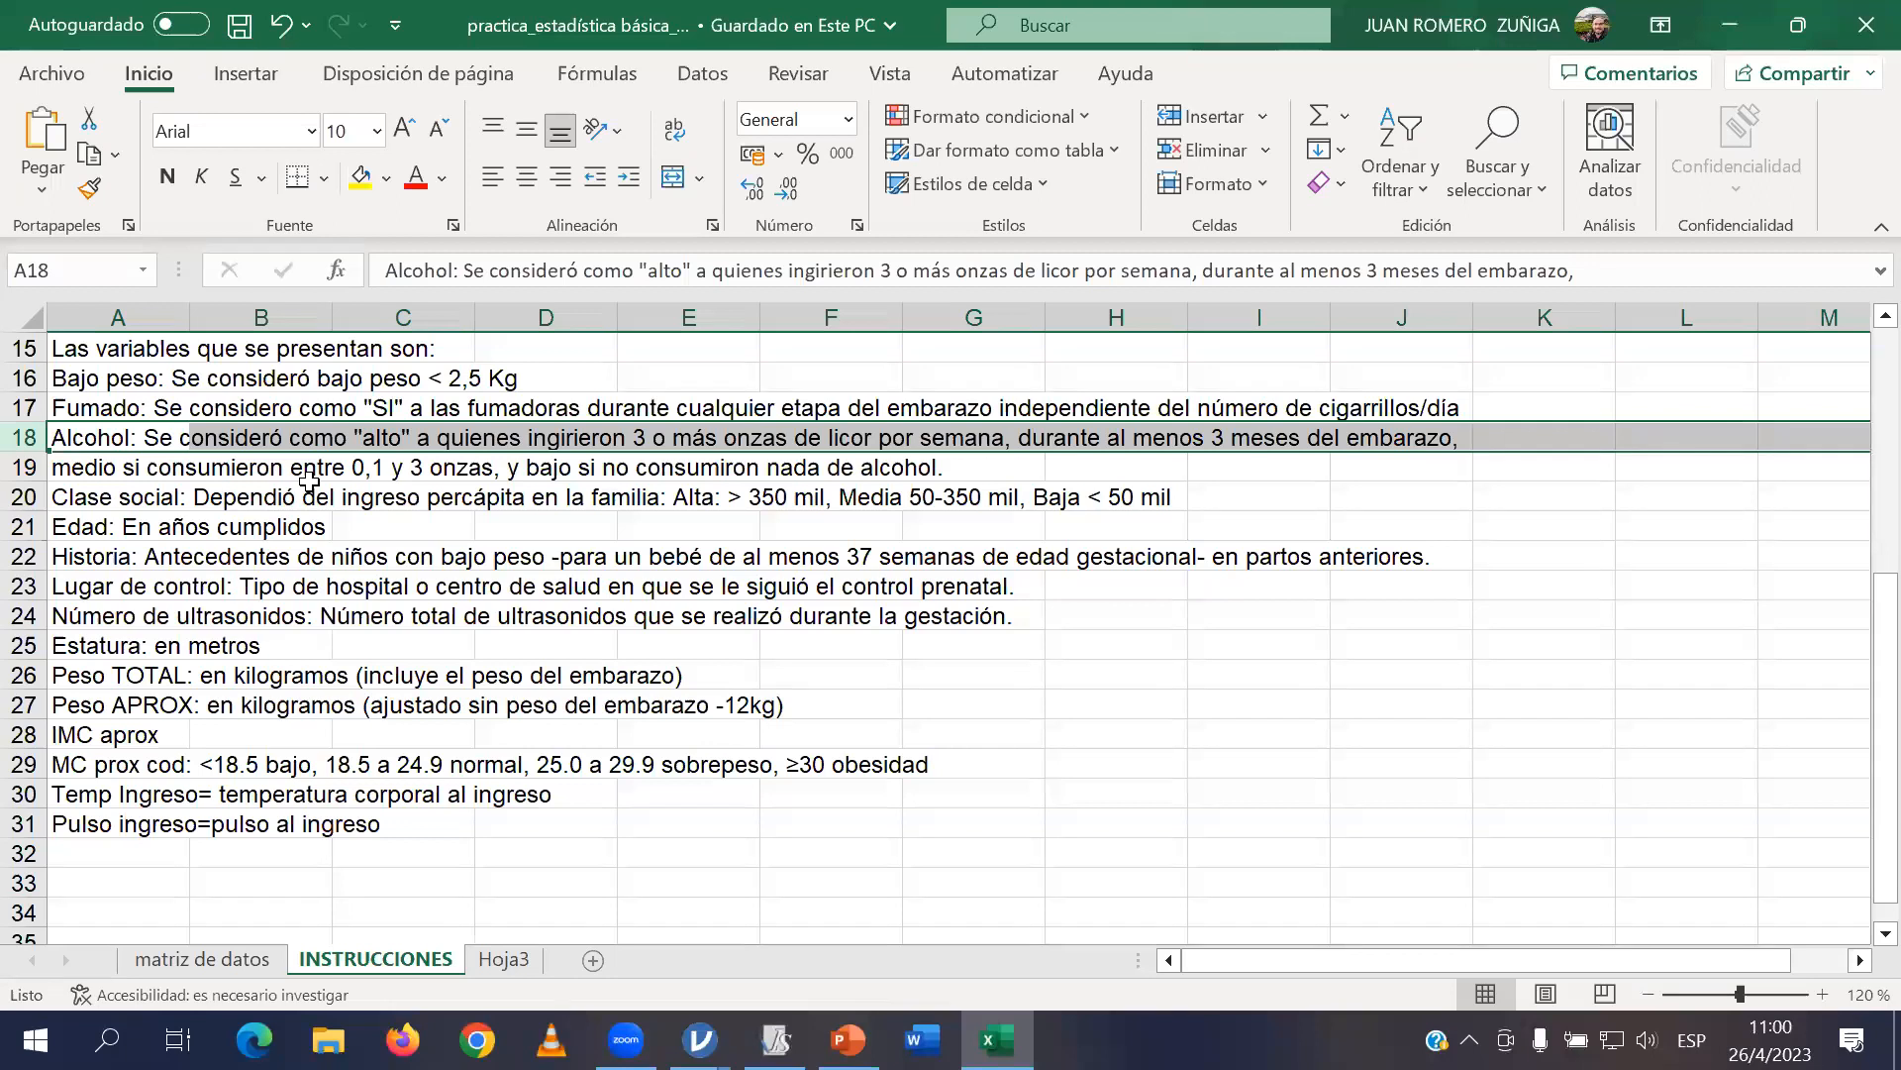
pyautogui.click(31, 496)
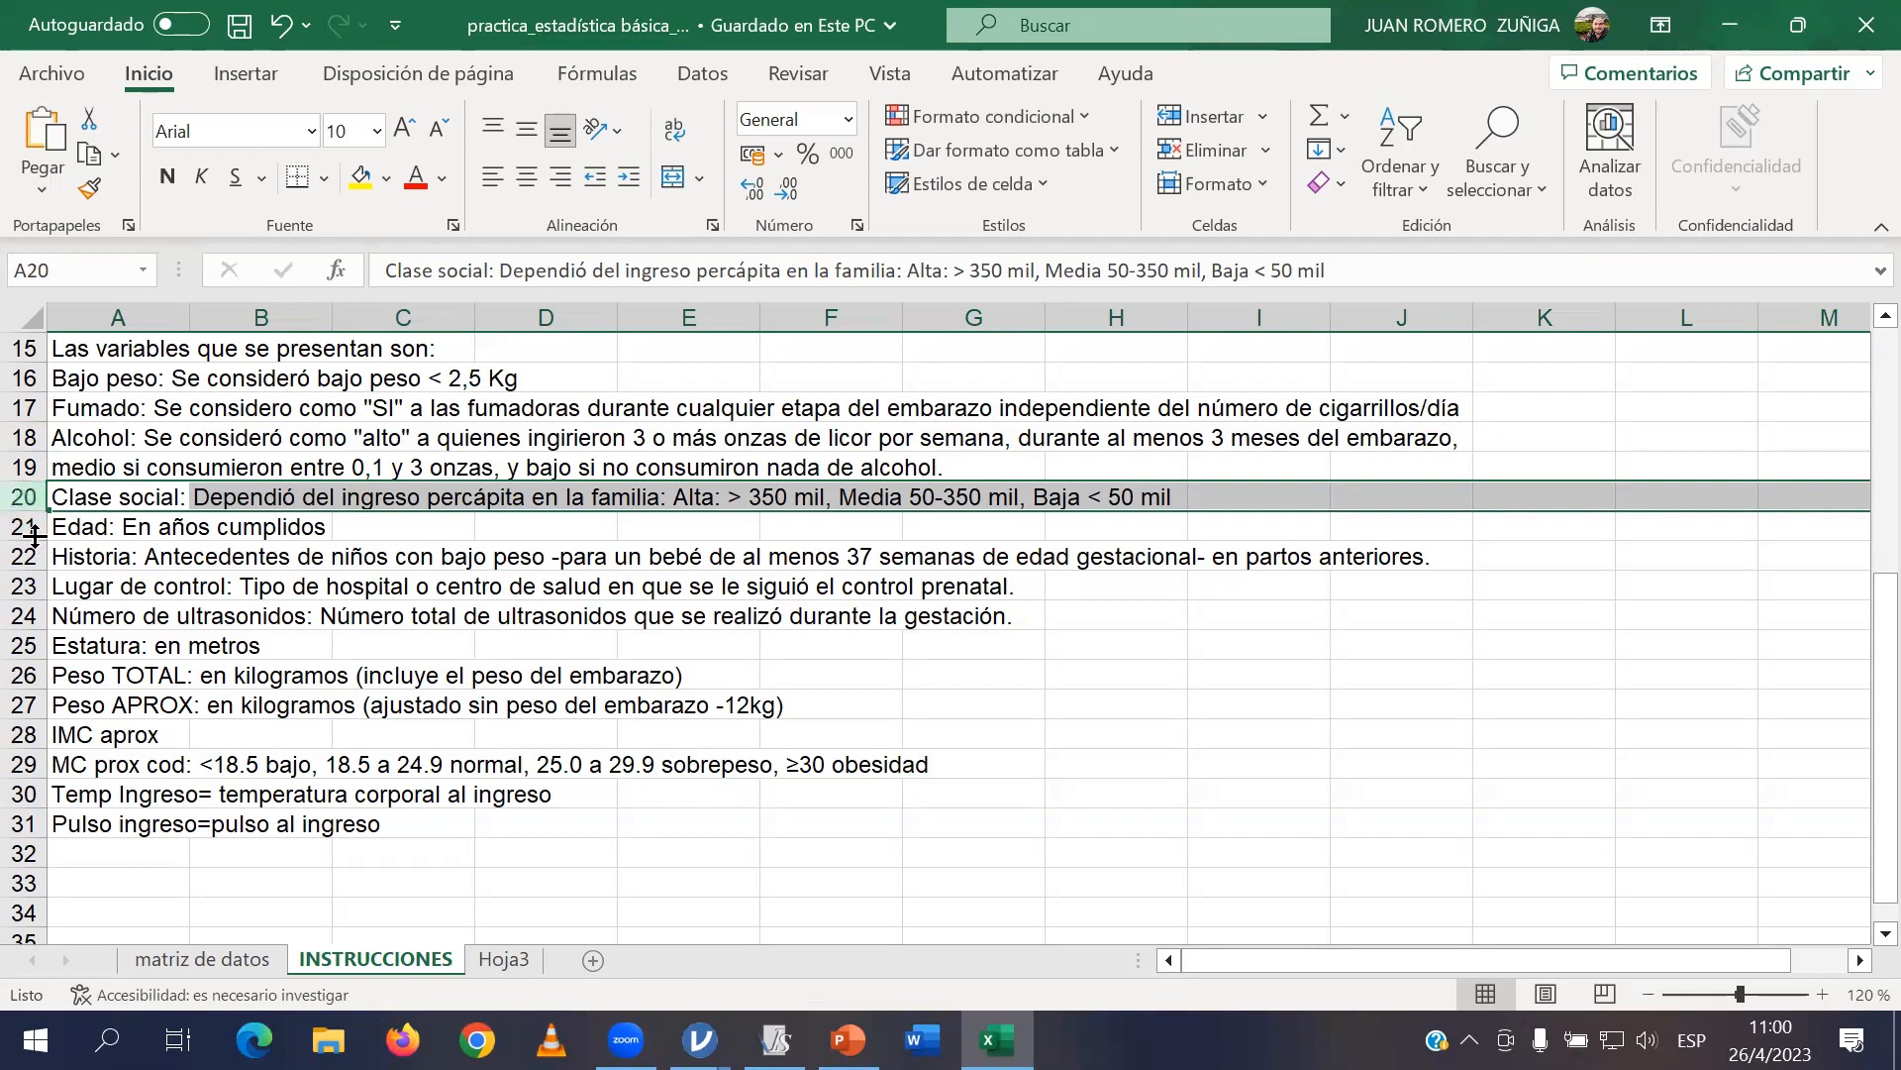
# Continue through the variable definitions one by one, from Edad to IMC aprox.
pyautogui.click(22, 529)
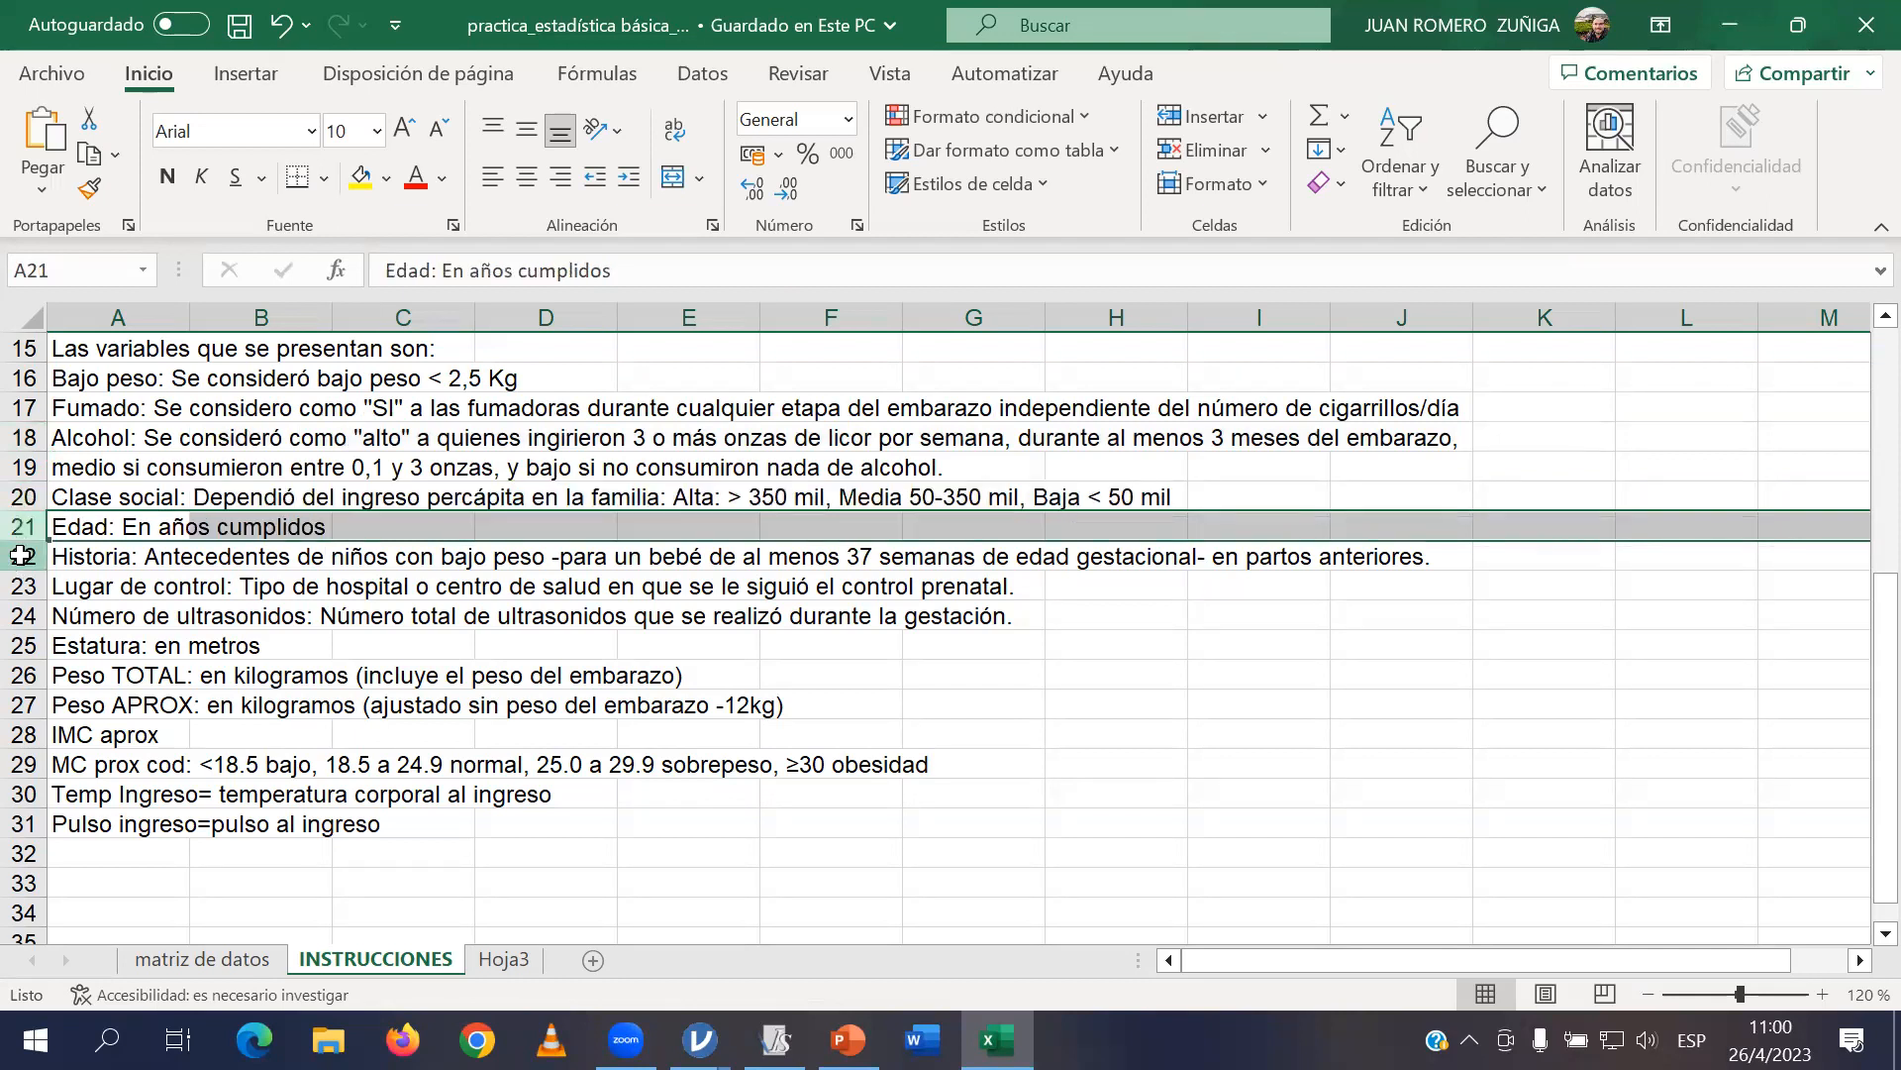
pyautogui.click(21, 557)
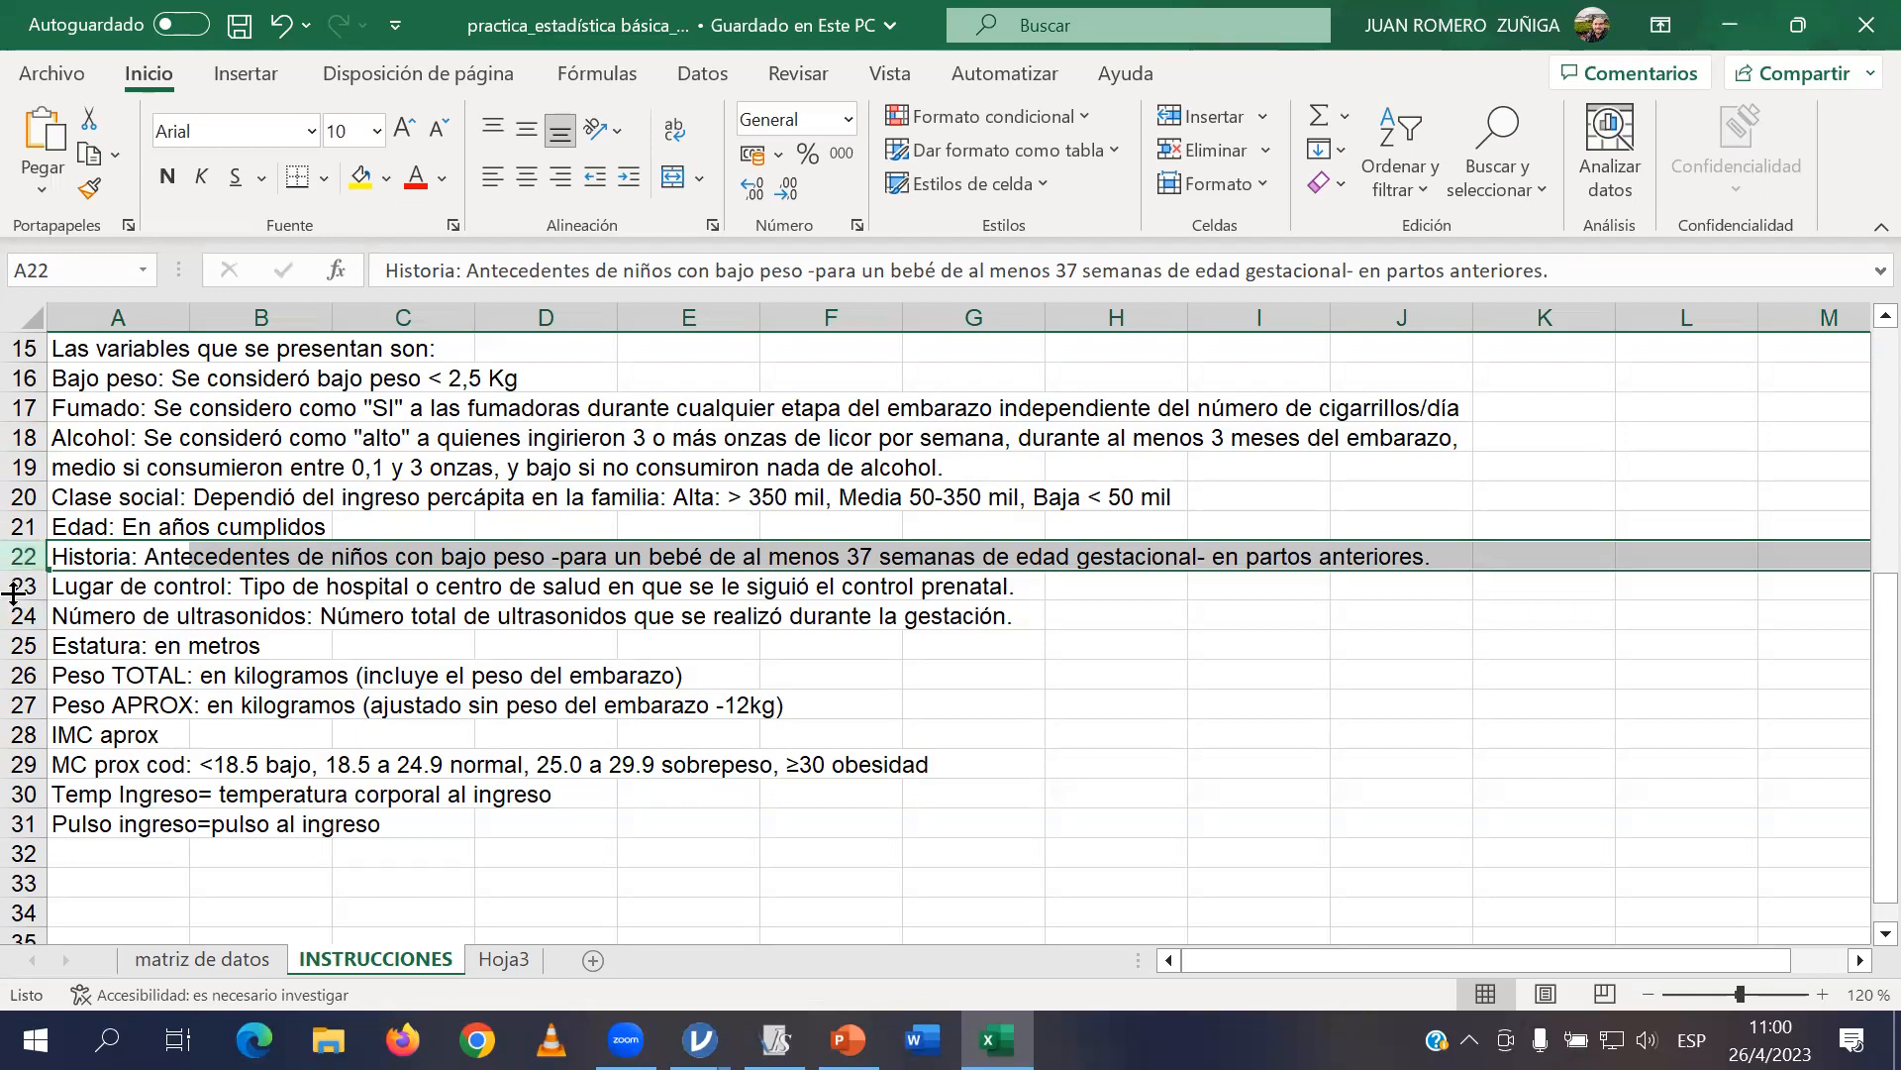
pyautogui.click(22, 586)
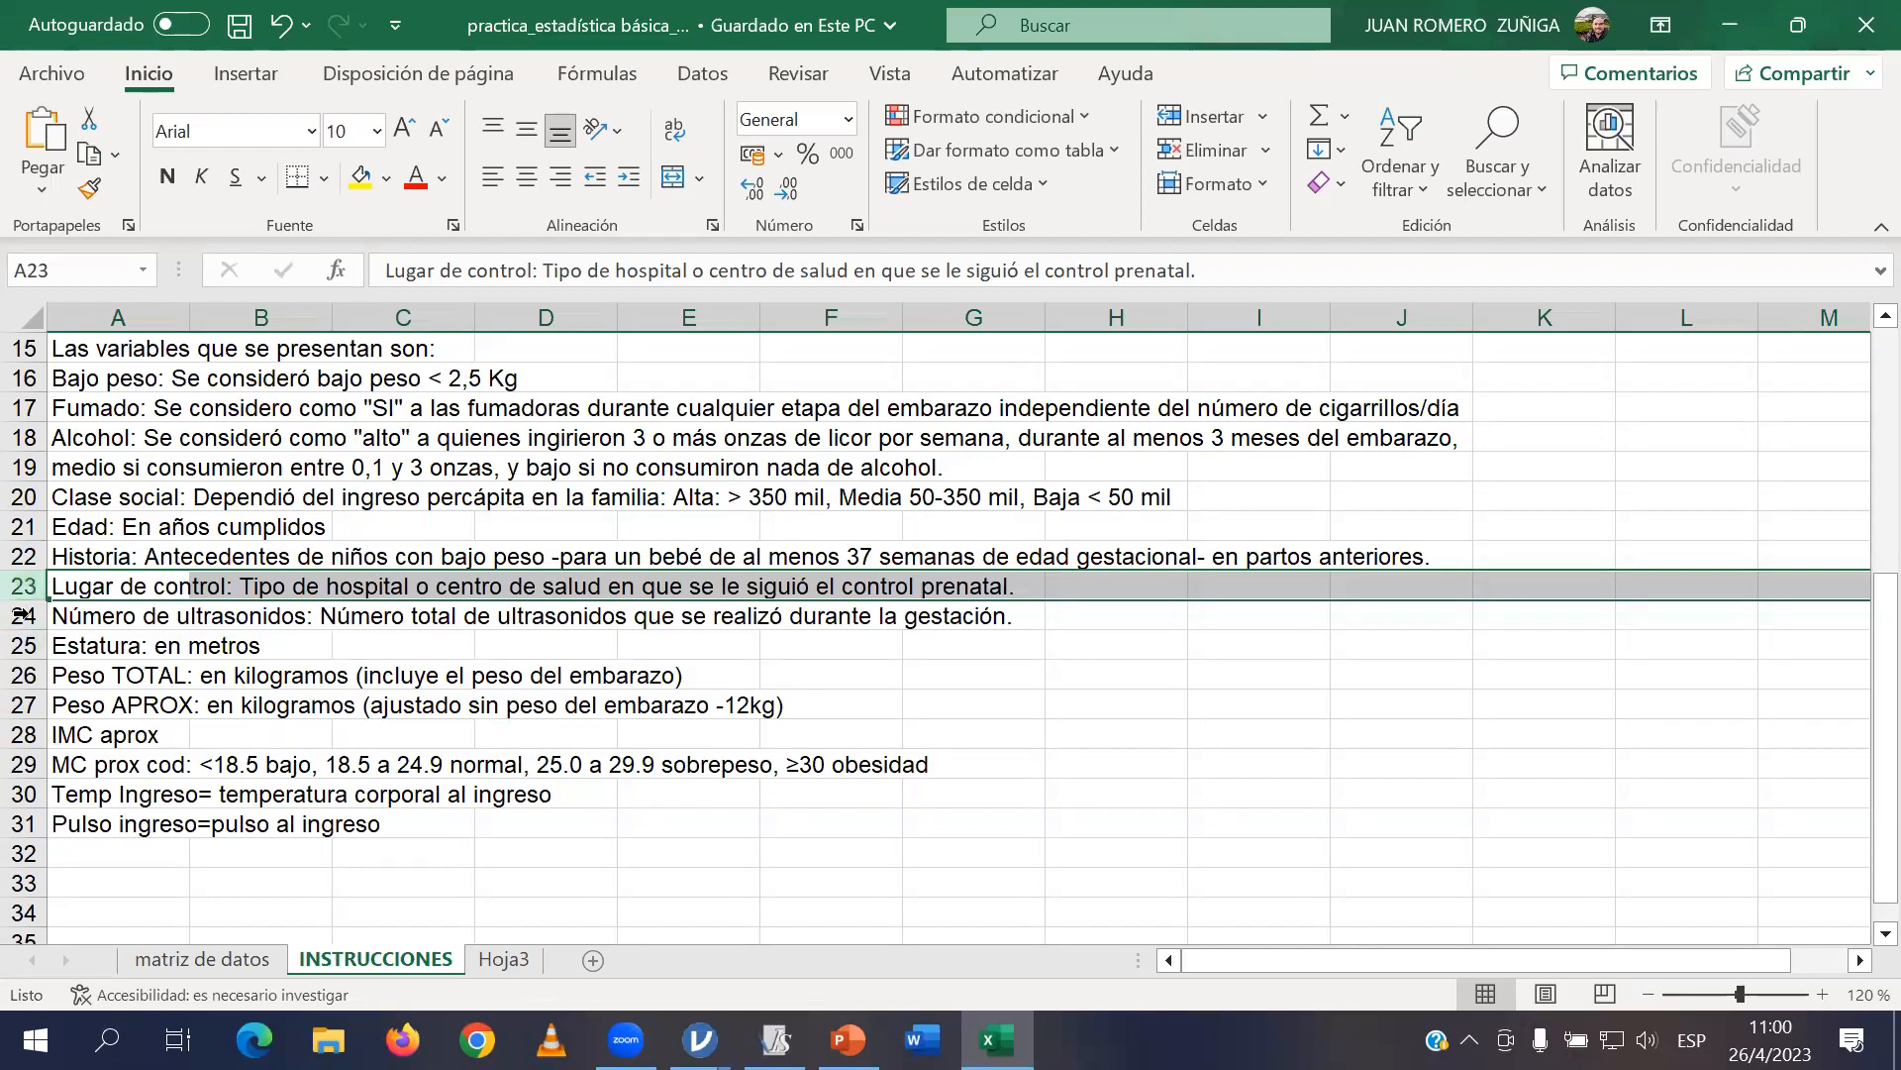
pyautogui.click(20, 615)
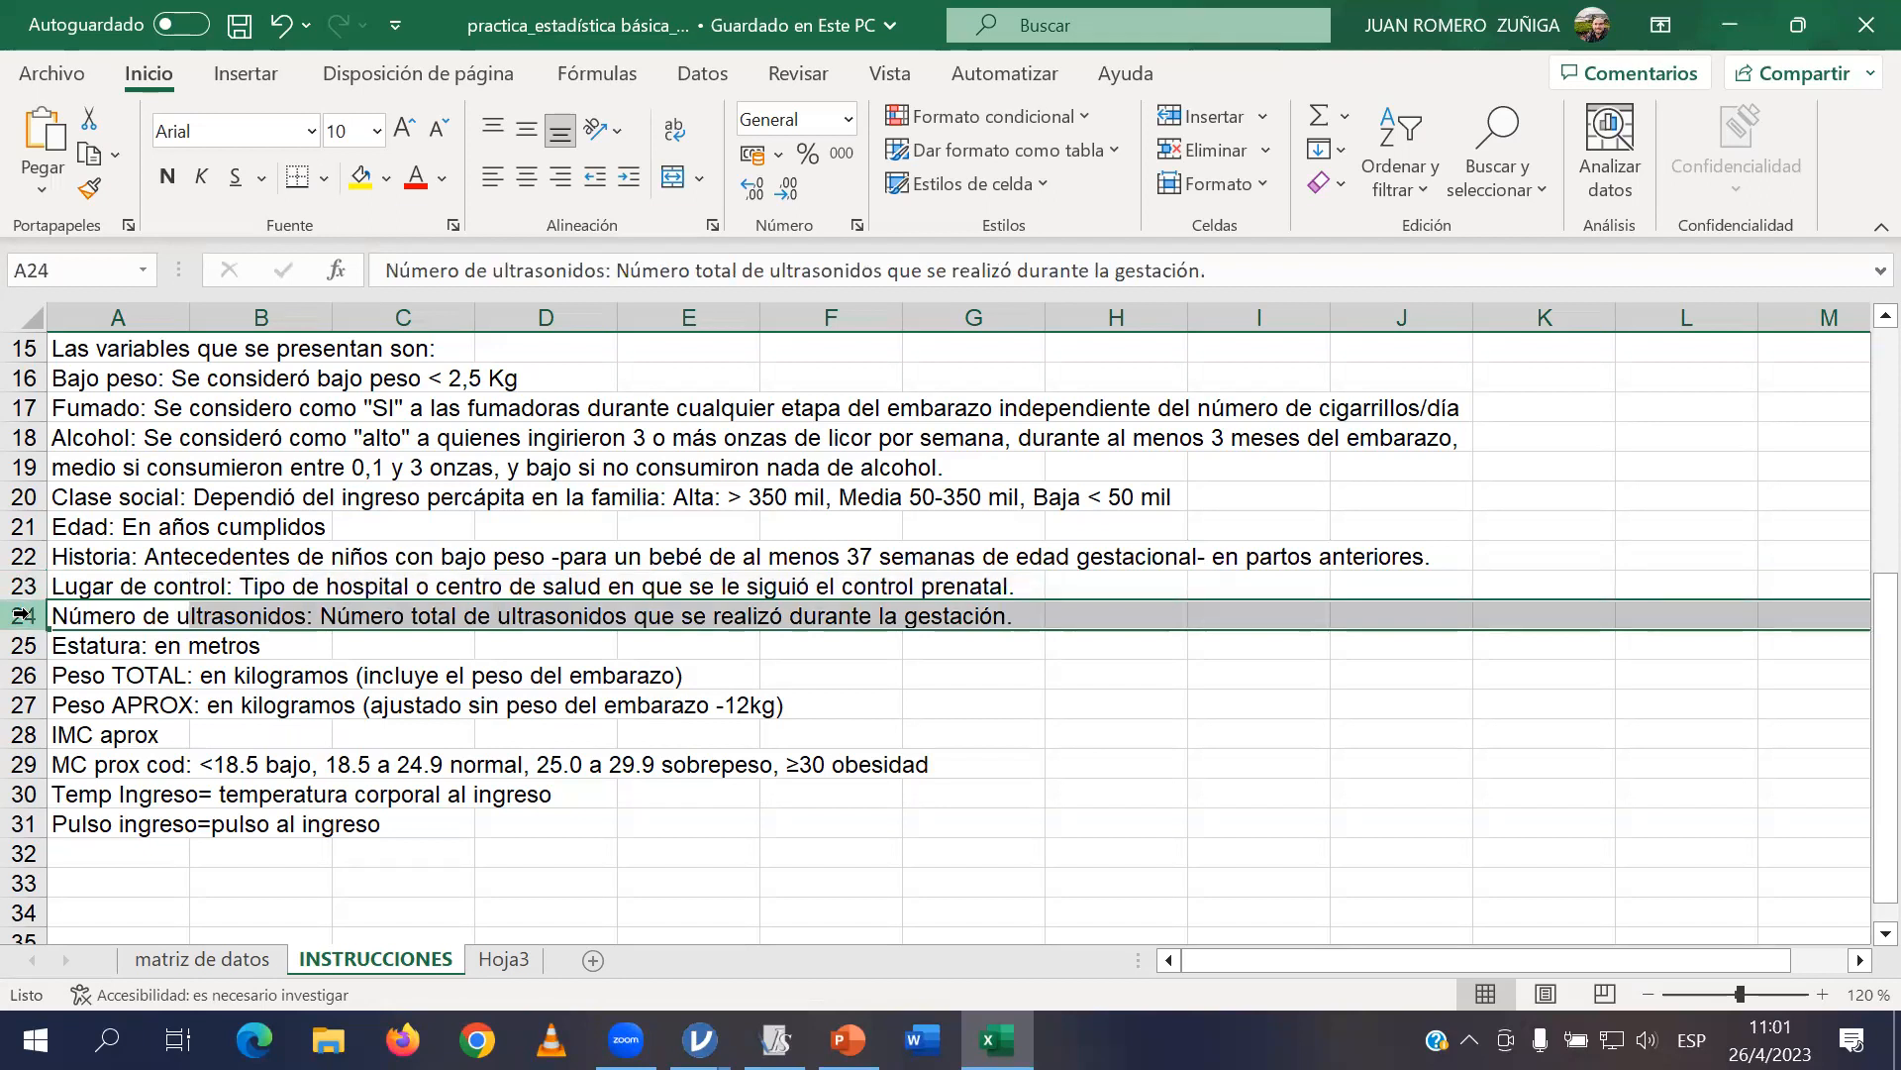
pyautogui.click(20, 644)
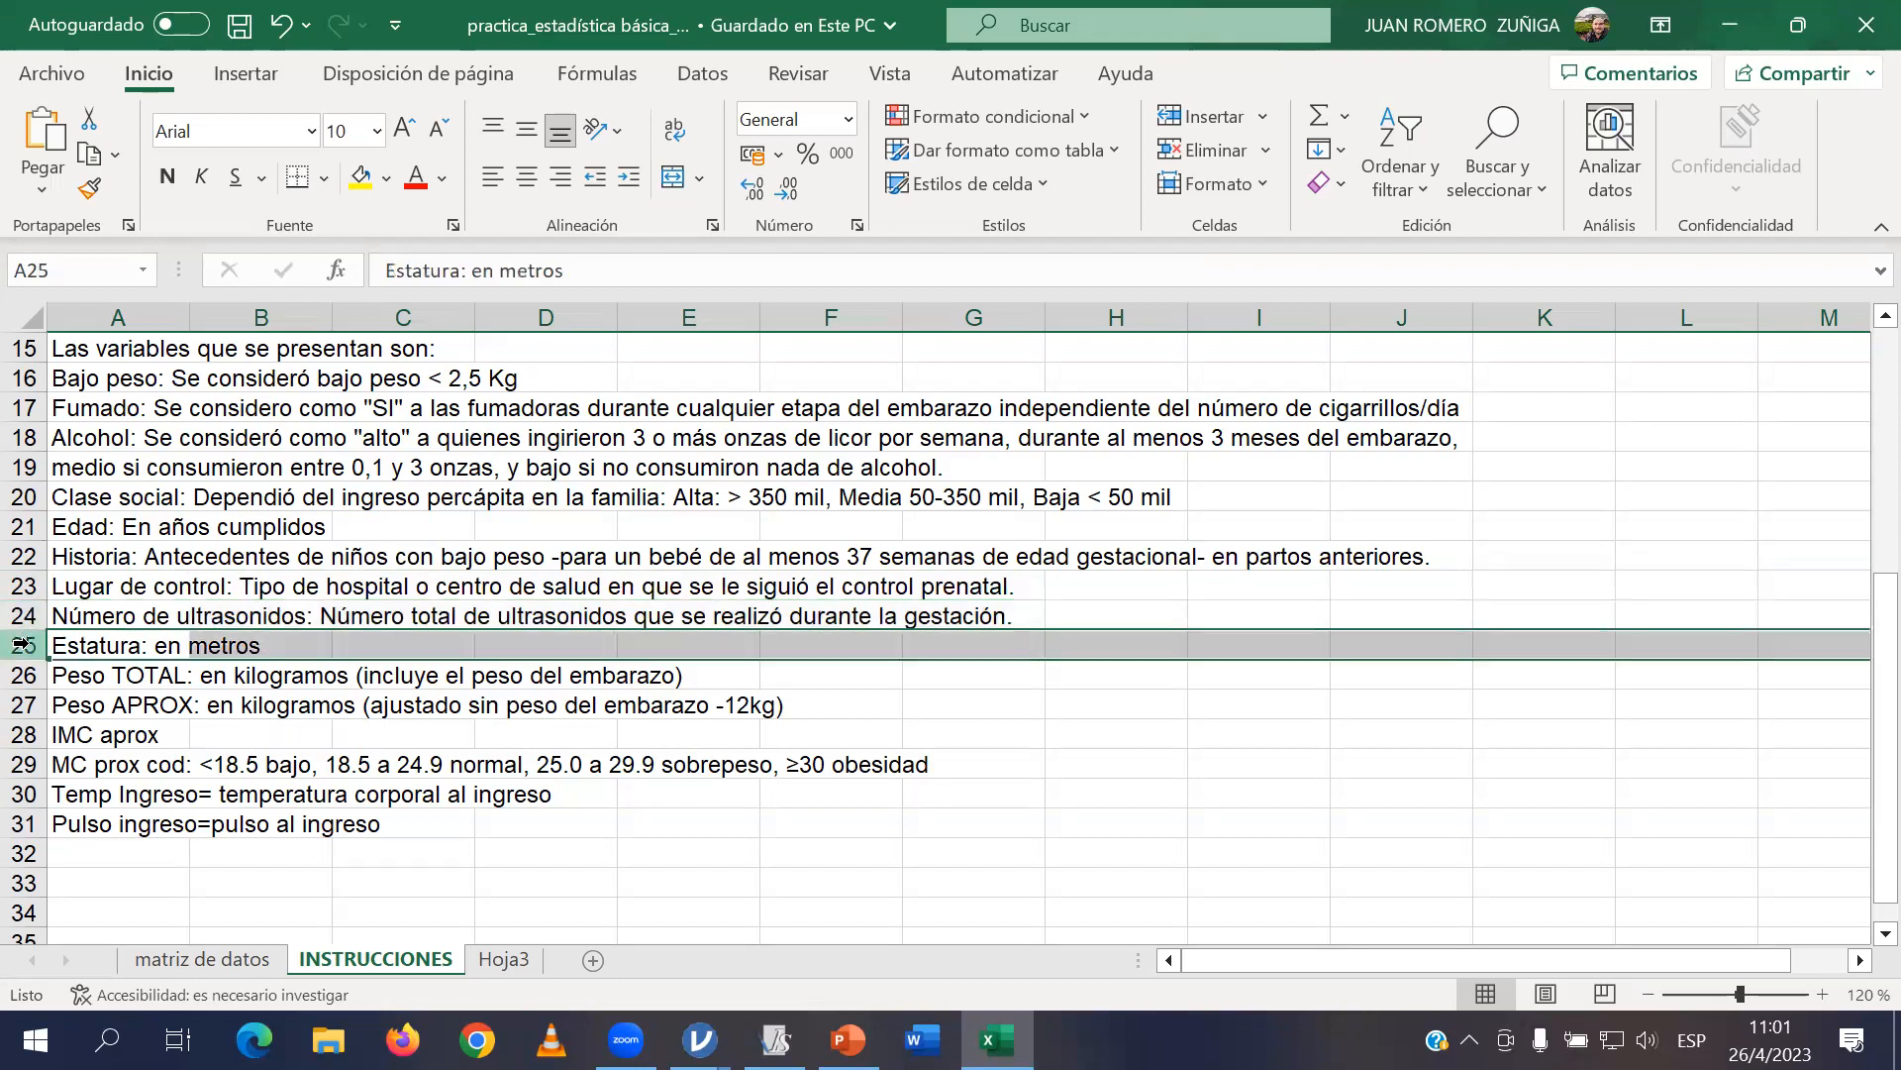
pyautogui.click(20, 674)
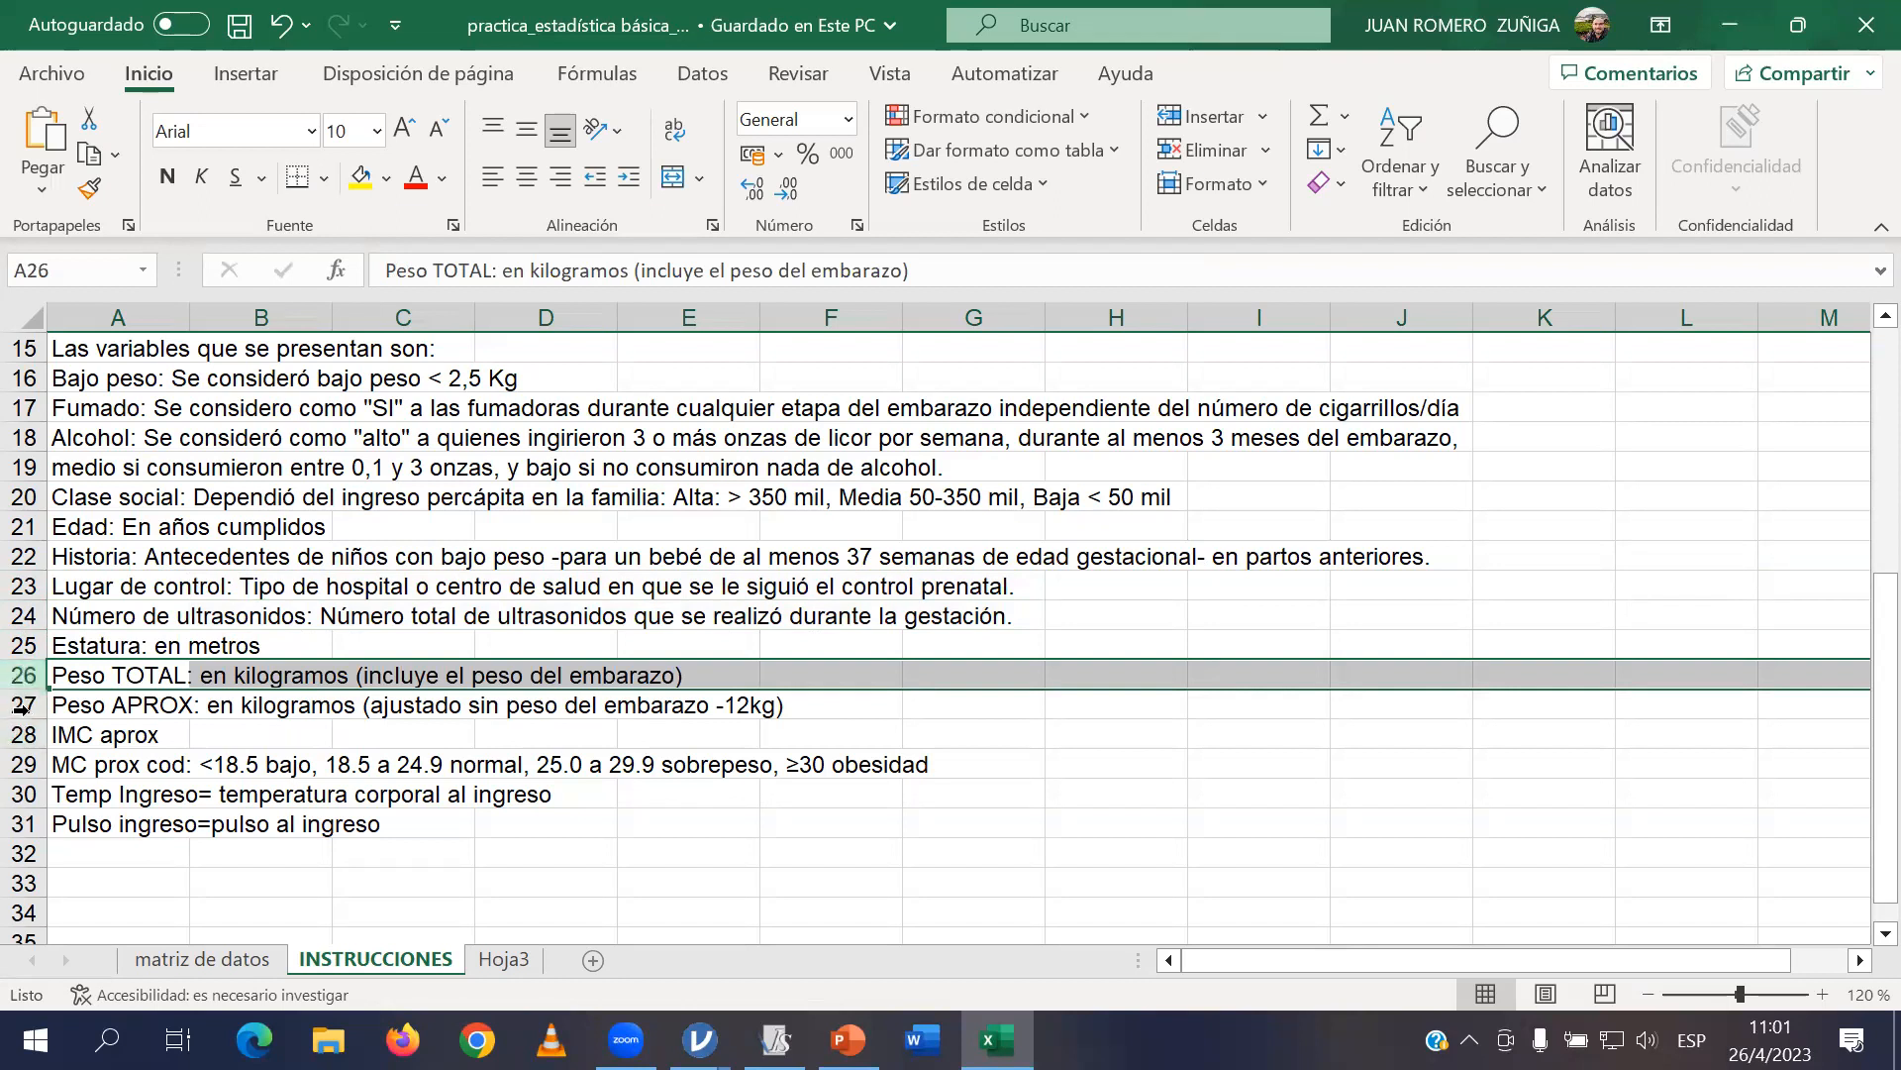
pyautogui.click(20, 707)
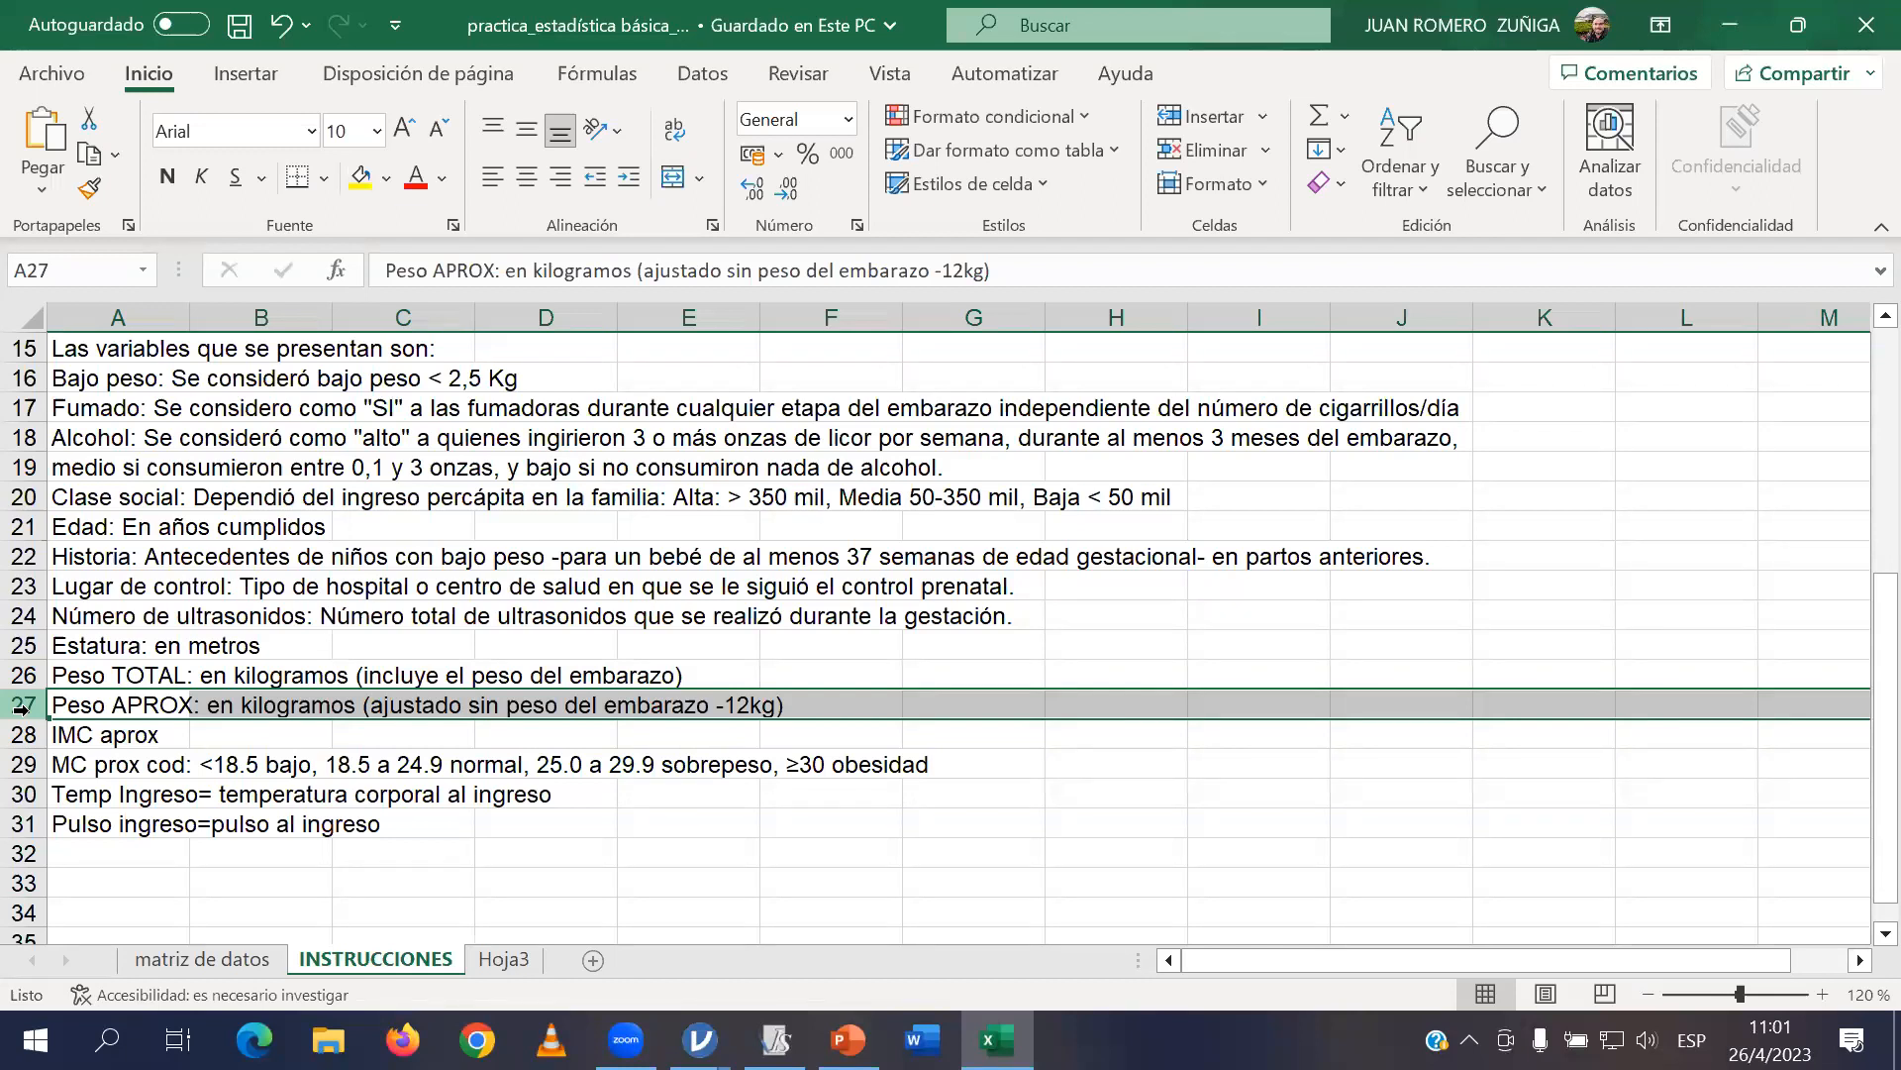
pyautogui.press('Down')
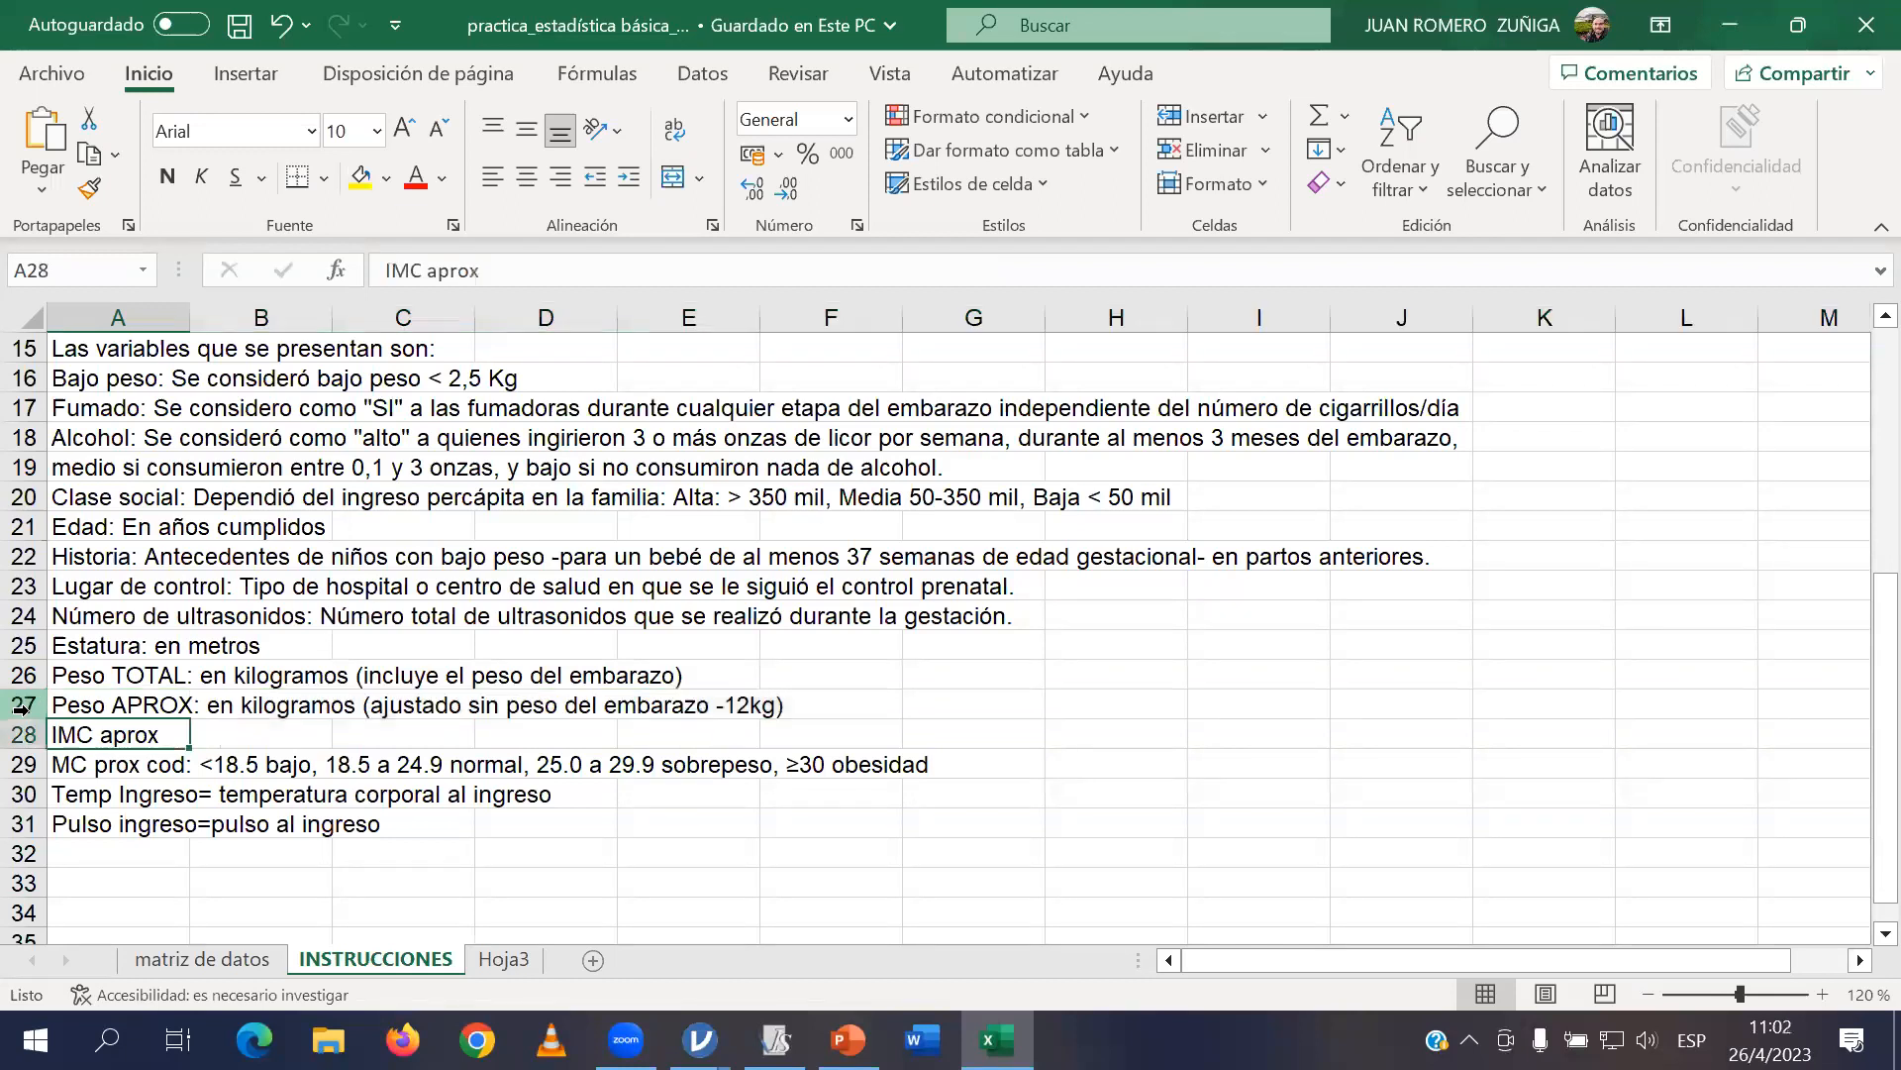
# Correct the variable name at the start of cell A29 to "IMC aprox cod", keeping the rest of its text.
pyautogui.click(135, 706)
pyautogui.click(121, 735)
pyautogui.click(107, 765)
pyautogui.click(389, 268)
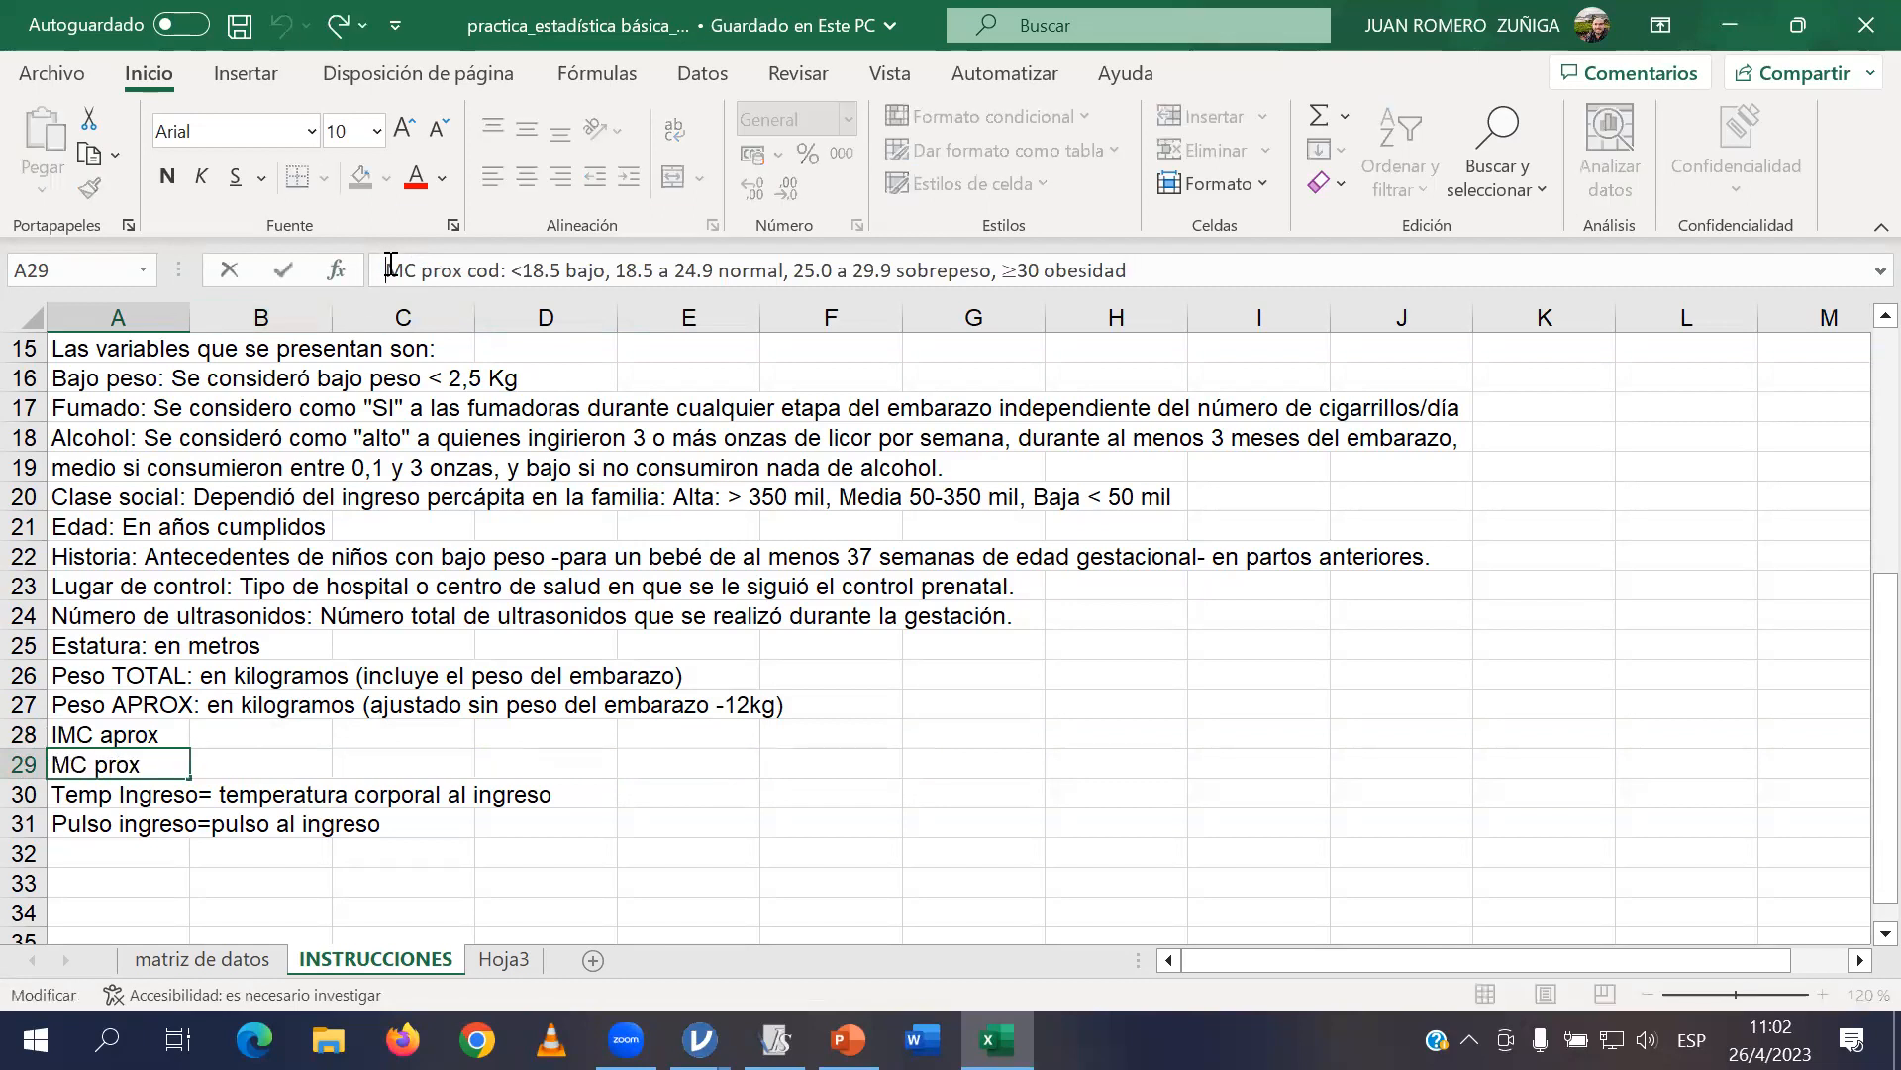
pyautogui.write('I')
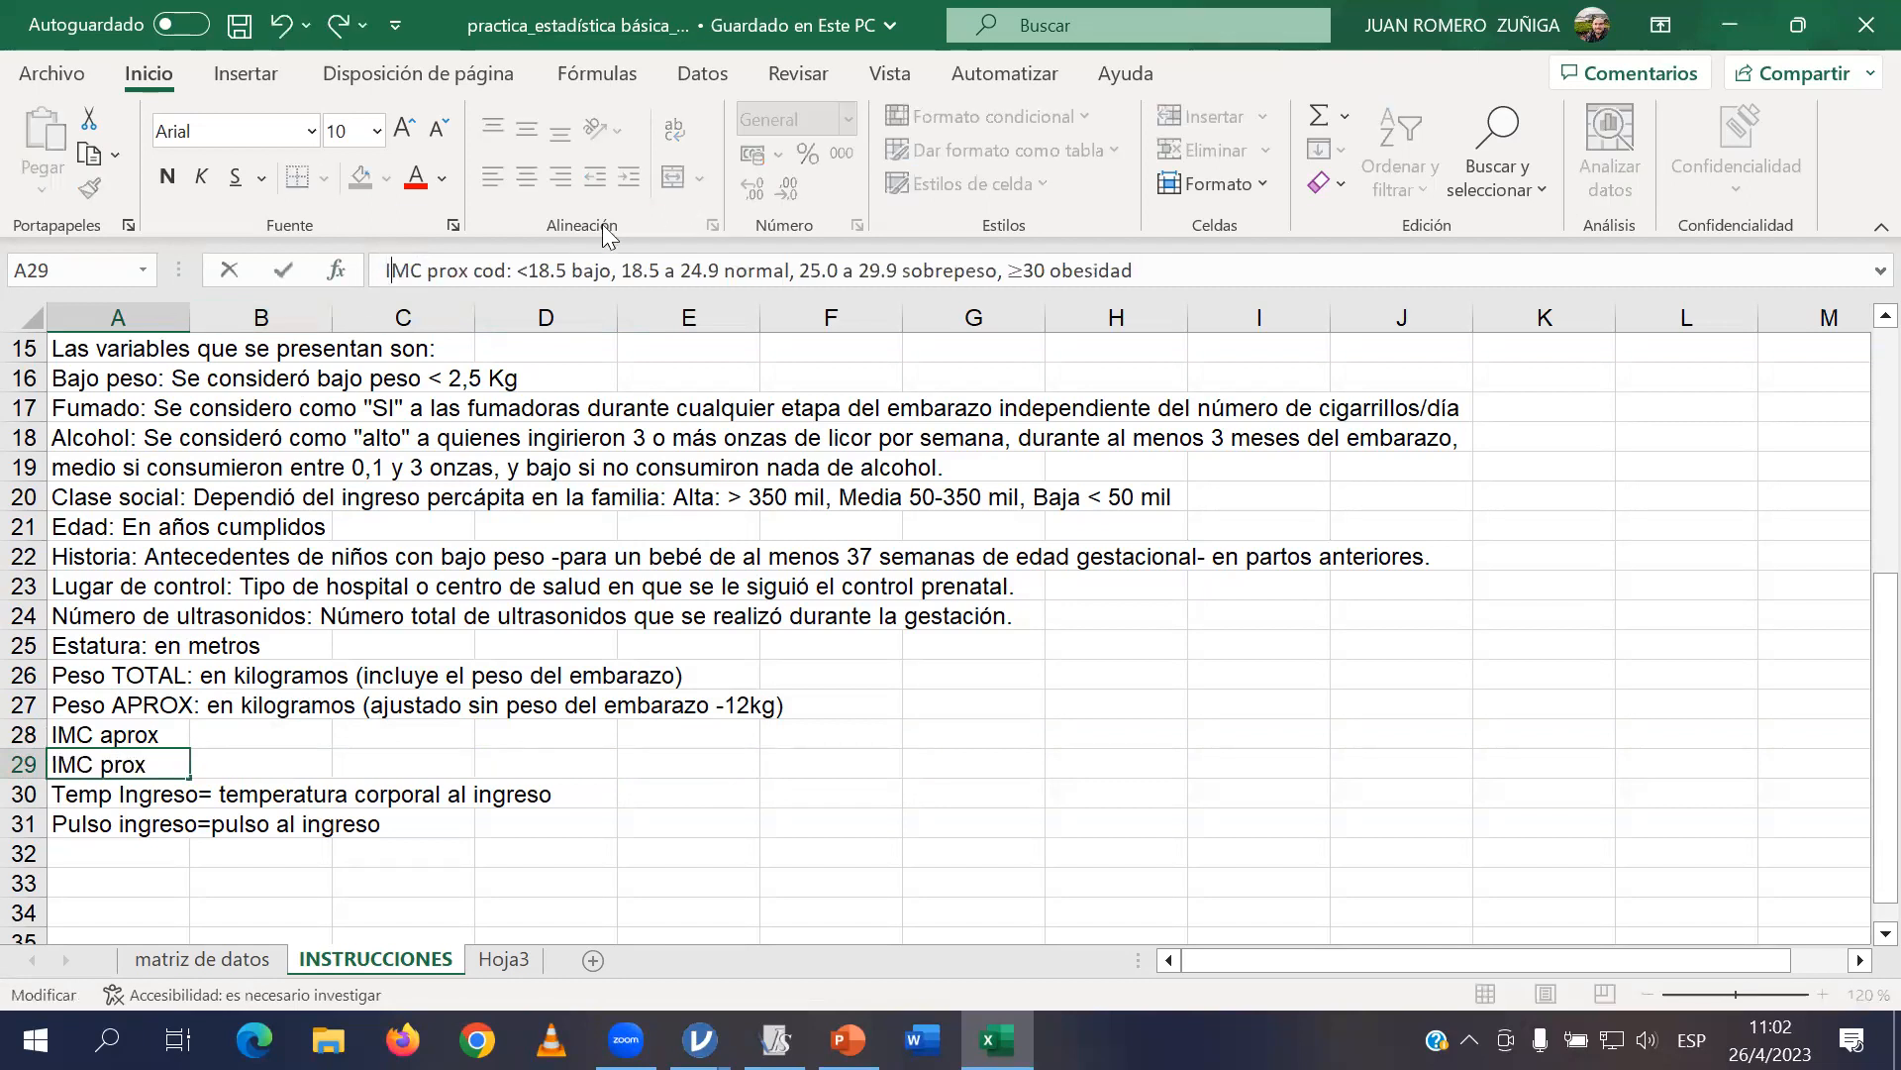
pyautogui.click(426, 269)
pyautogui.write('a')
pyautogui.press('Return')
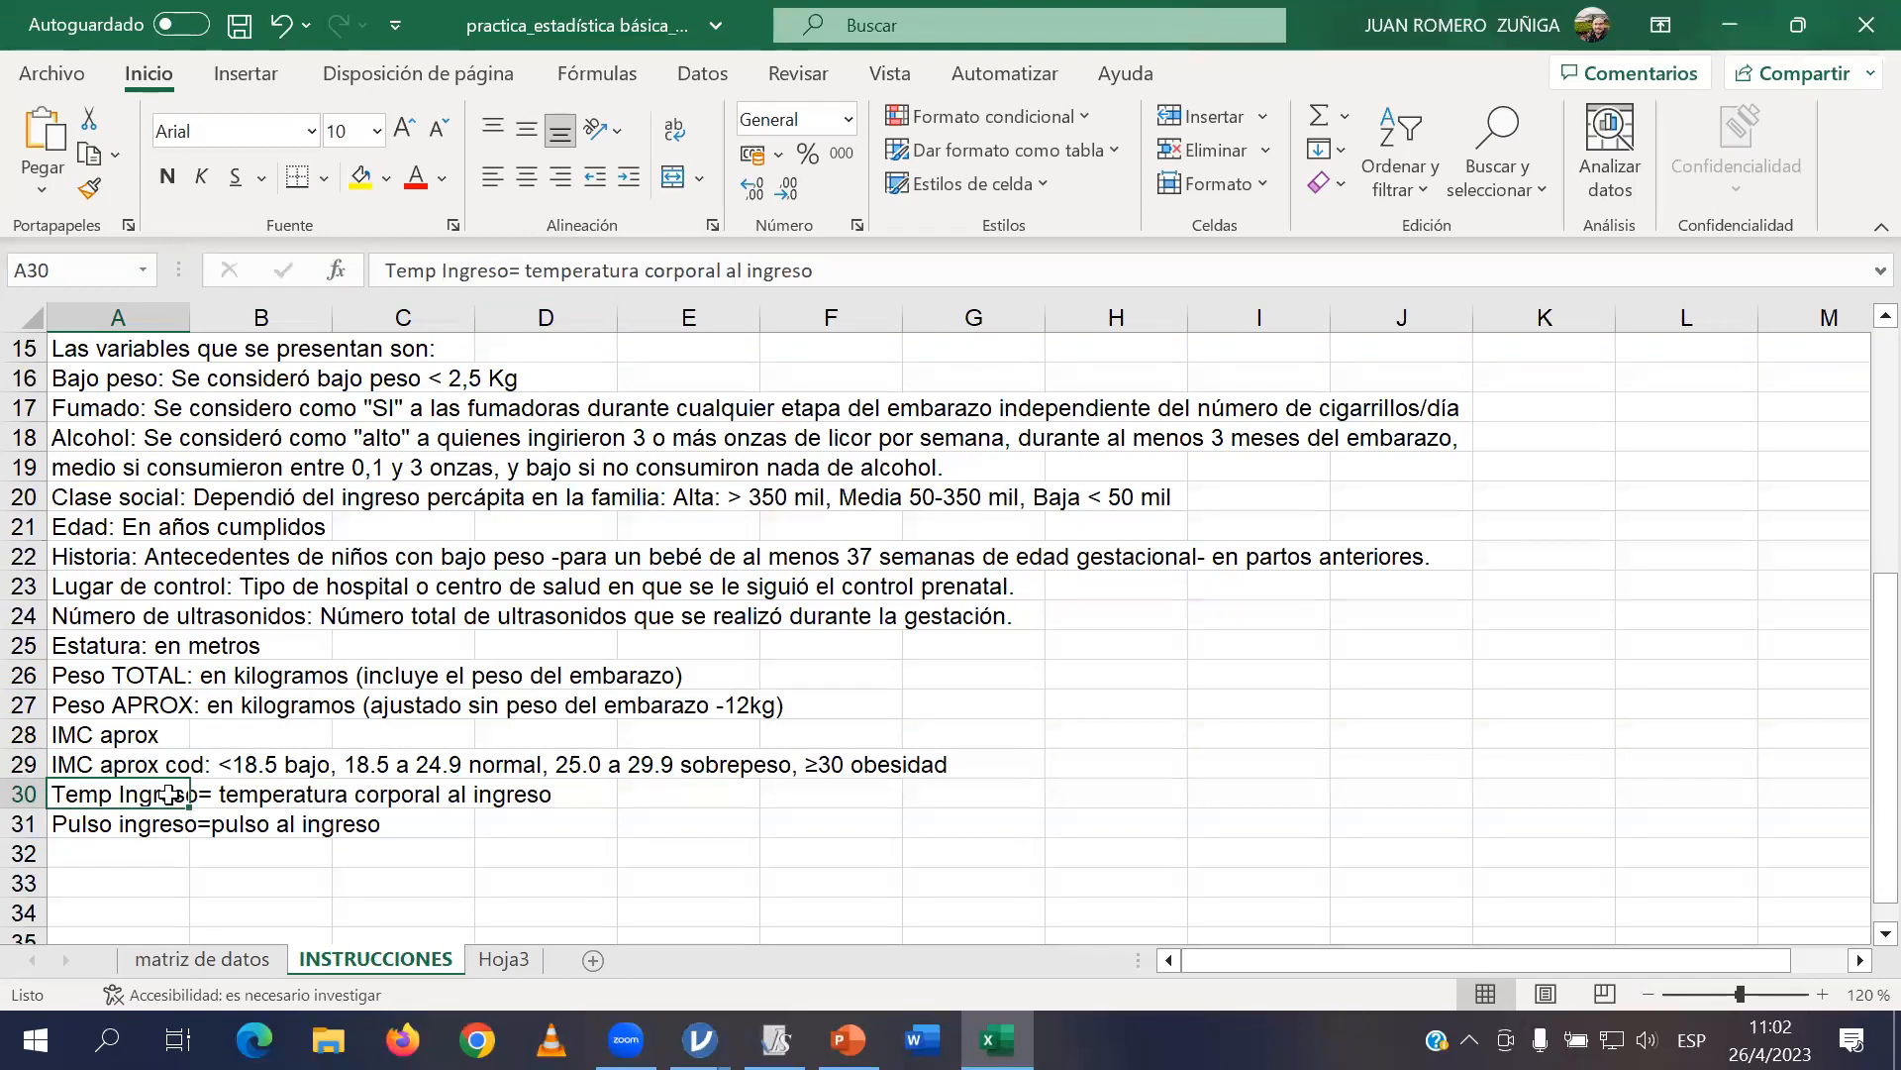
# Turn on header filters on the matriz de datos sheet and go through its columns from BAJOPESO to EDAD.
pyautogui.click(208, 958)
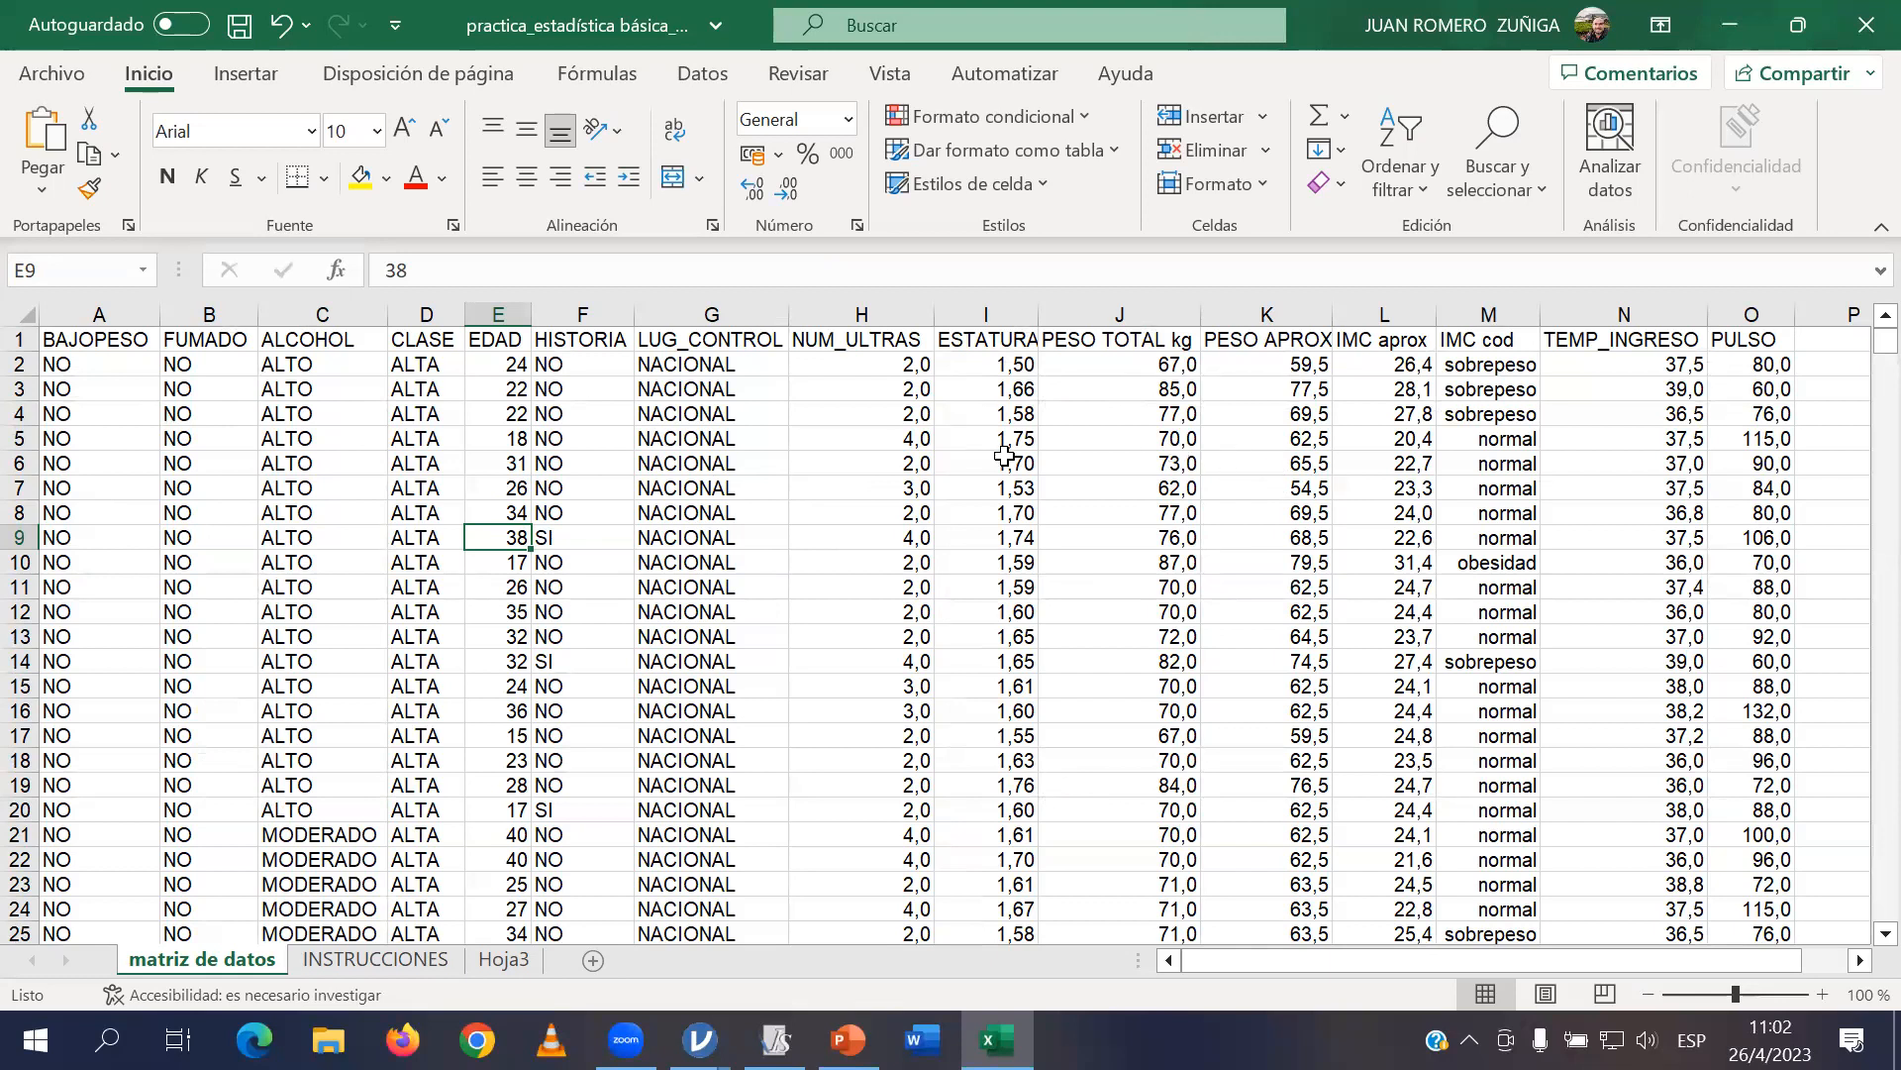
pyautogui.click(711, 84)
pyautogui.click(974, 171)
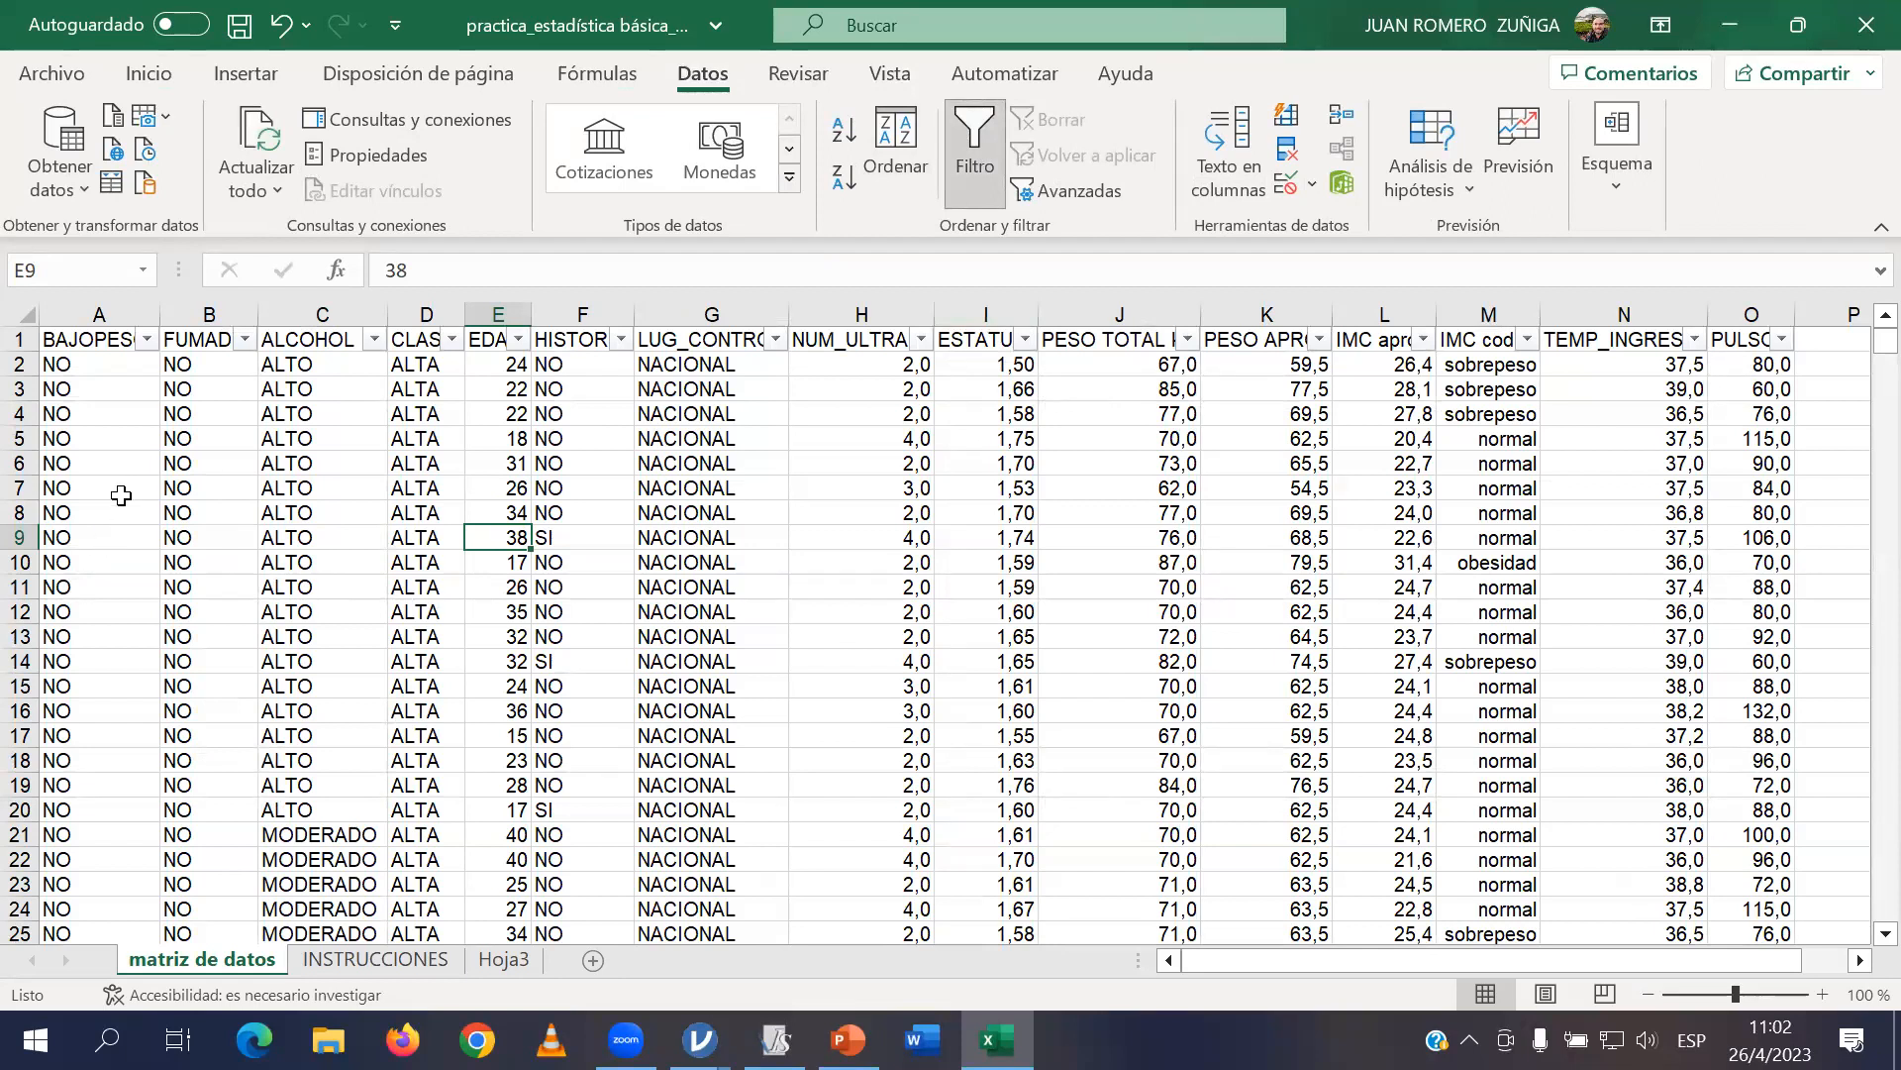
pyautogui.click(114, 307)
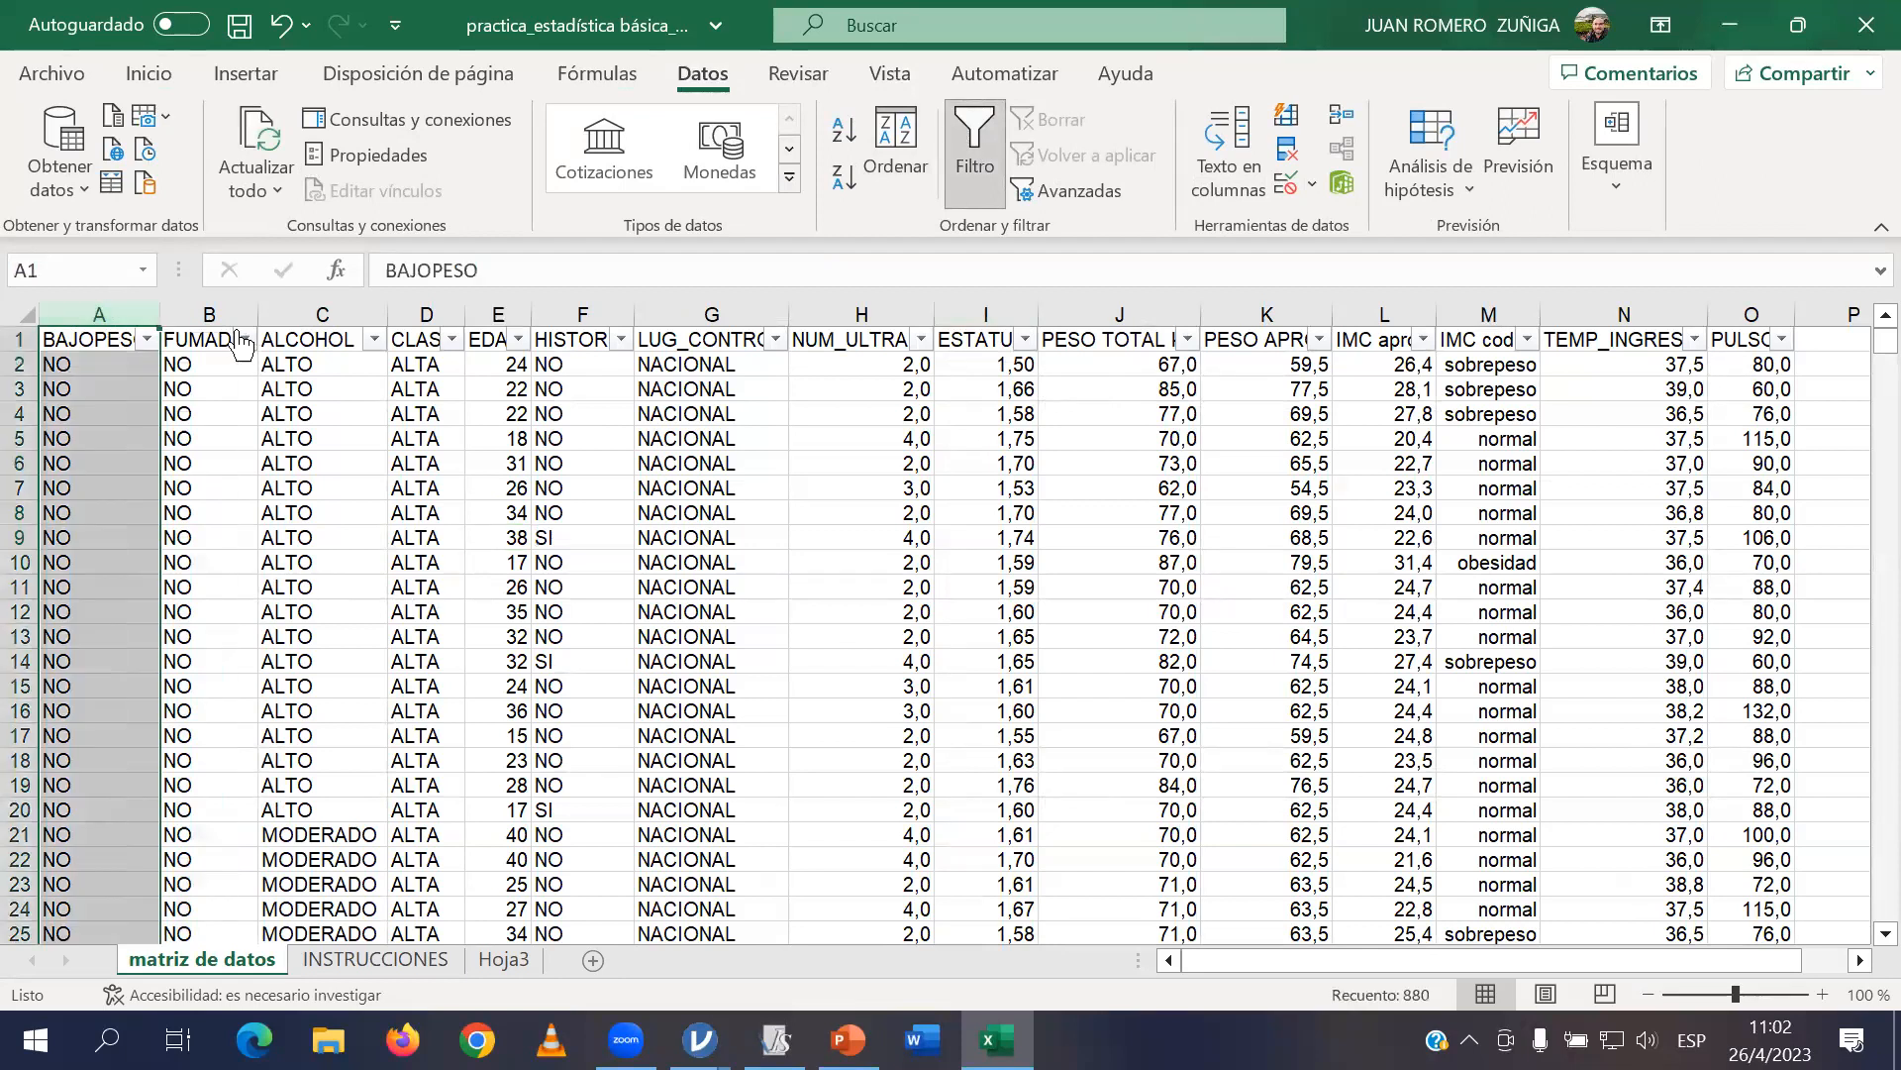
pyautogui.click(206, 314)
pyautogui.click(292, 314)
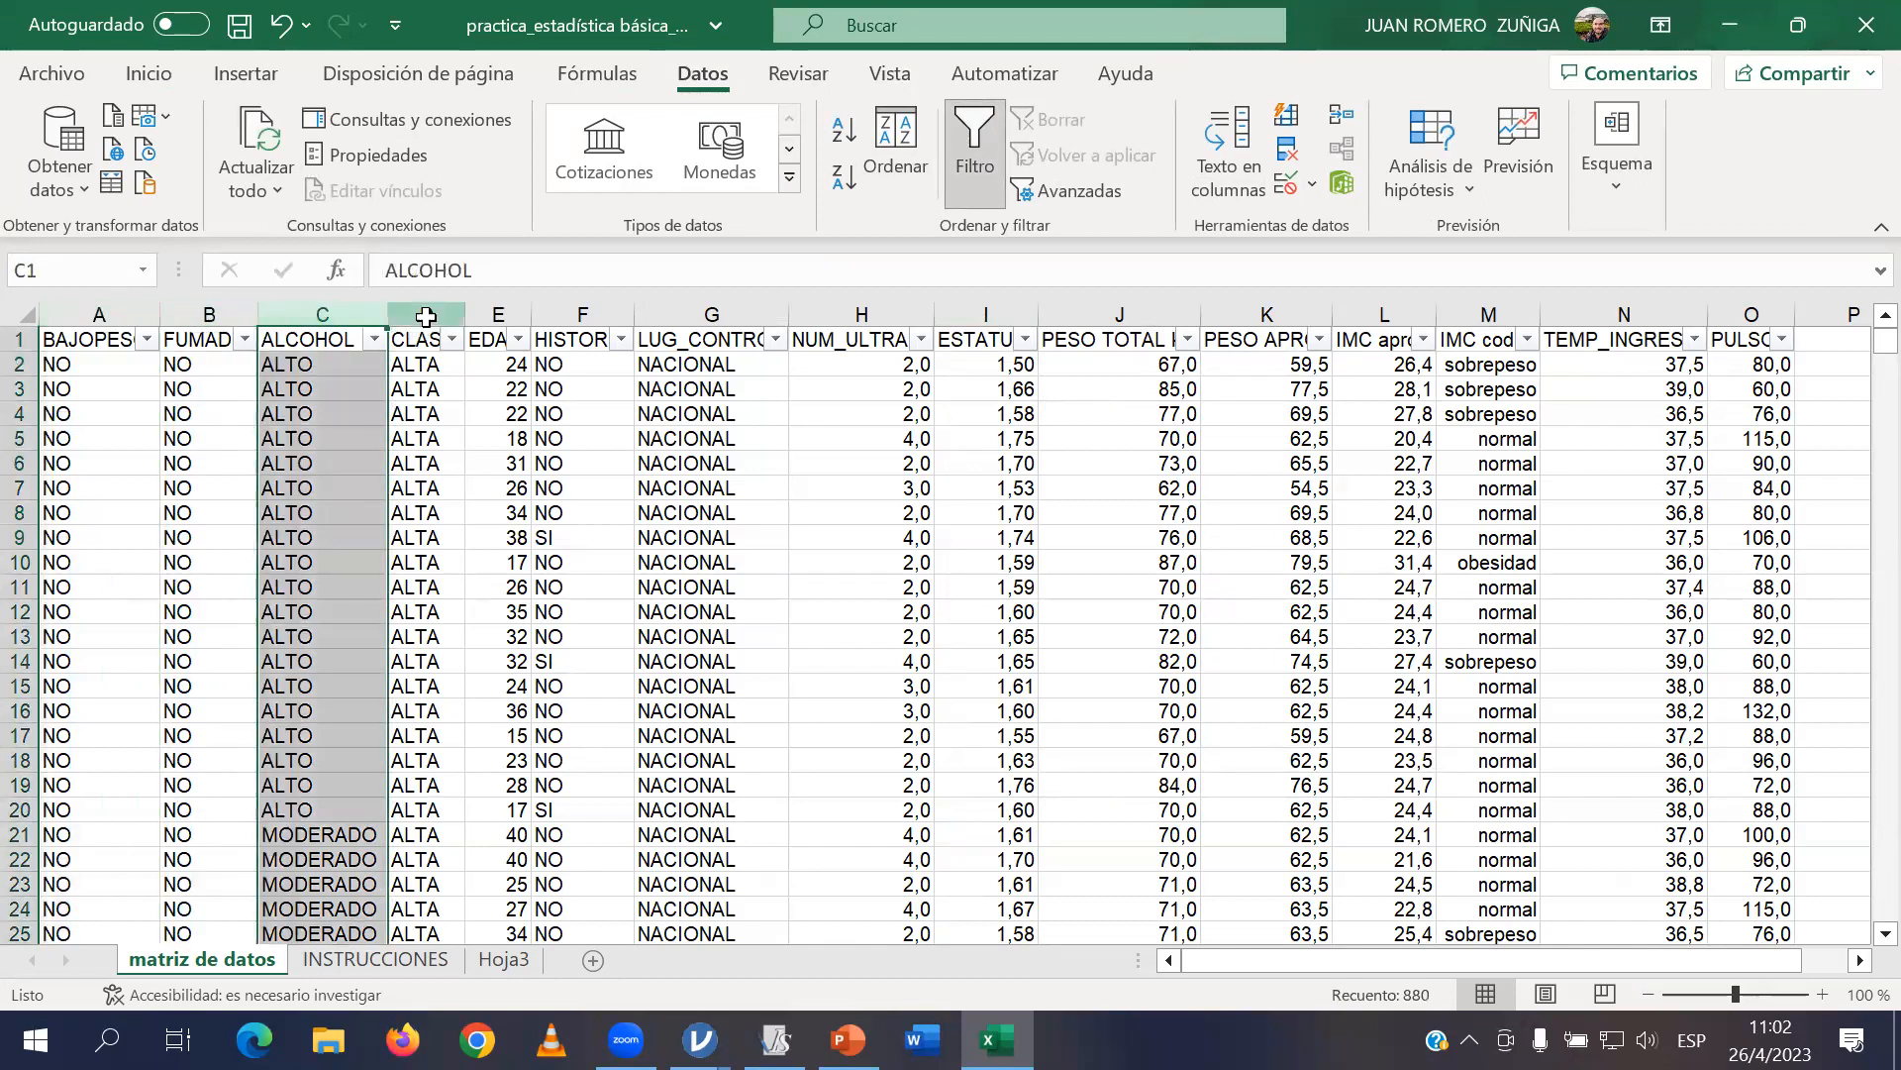
pyautogui.click(424, 314)
pyautogui.click(498, 314)
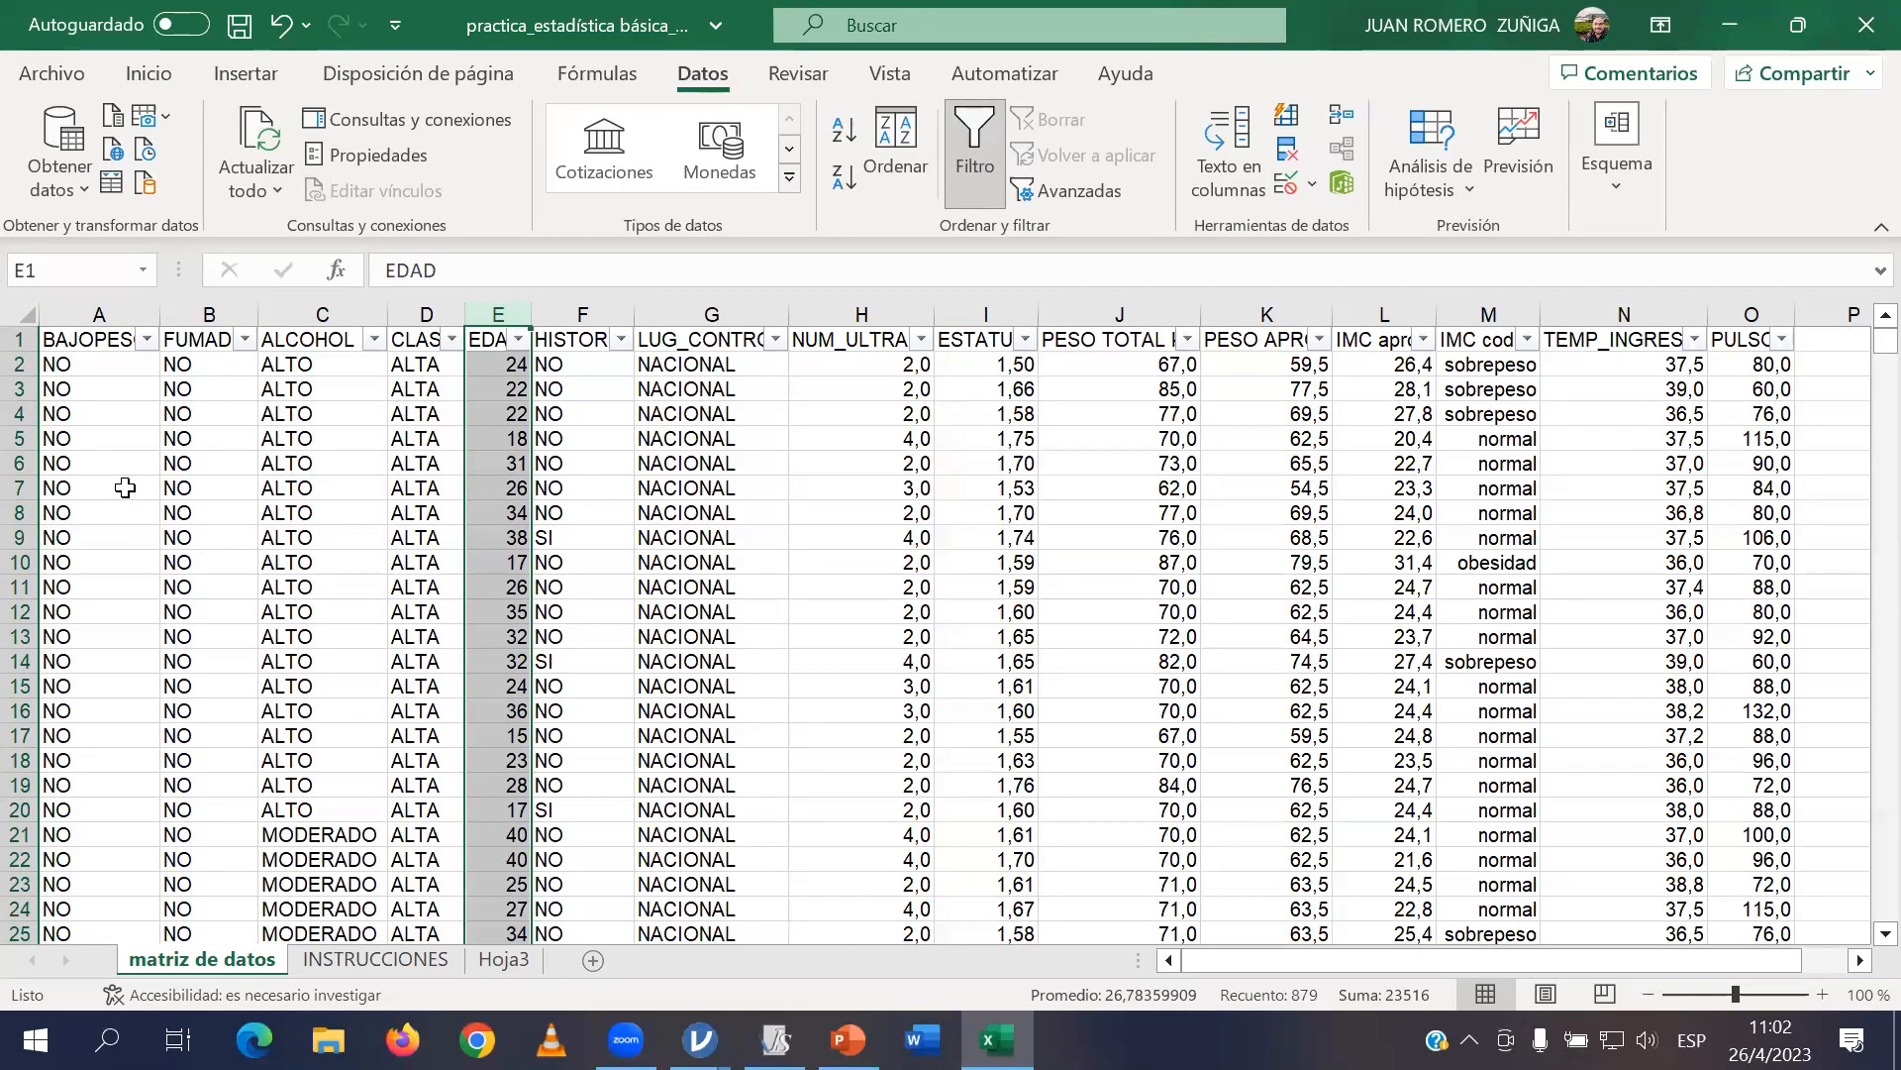
# Change the BAJOPESO entry in cell A6 to lowercase "no" and fill the cell with yellow.
pyautogui.click(100, 465)
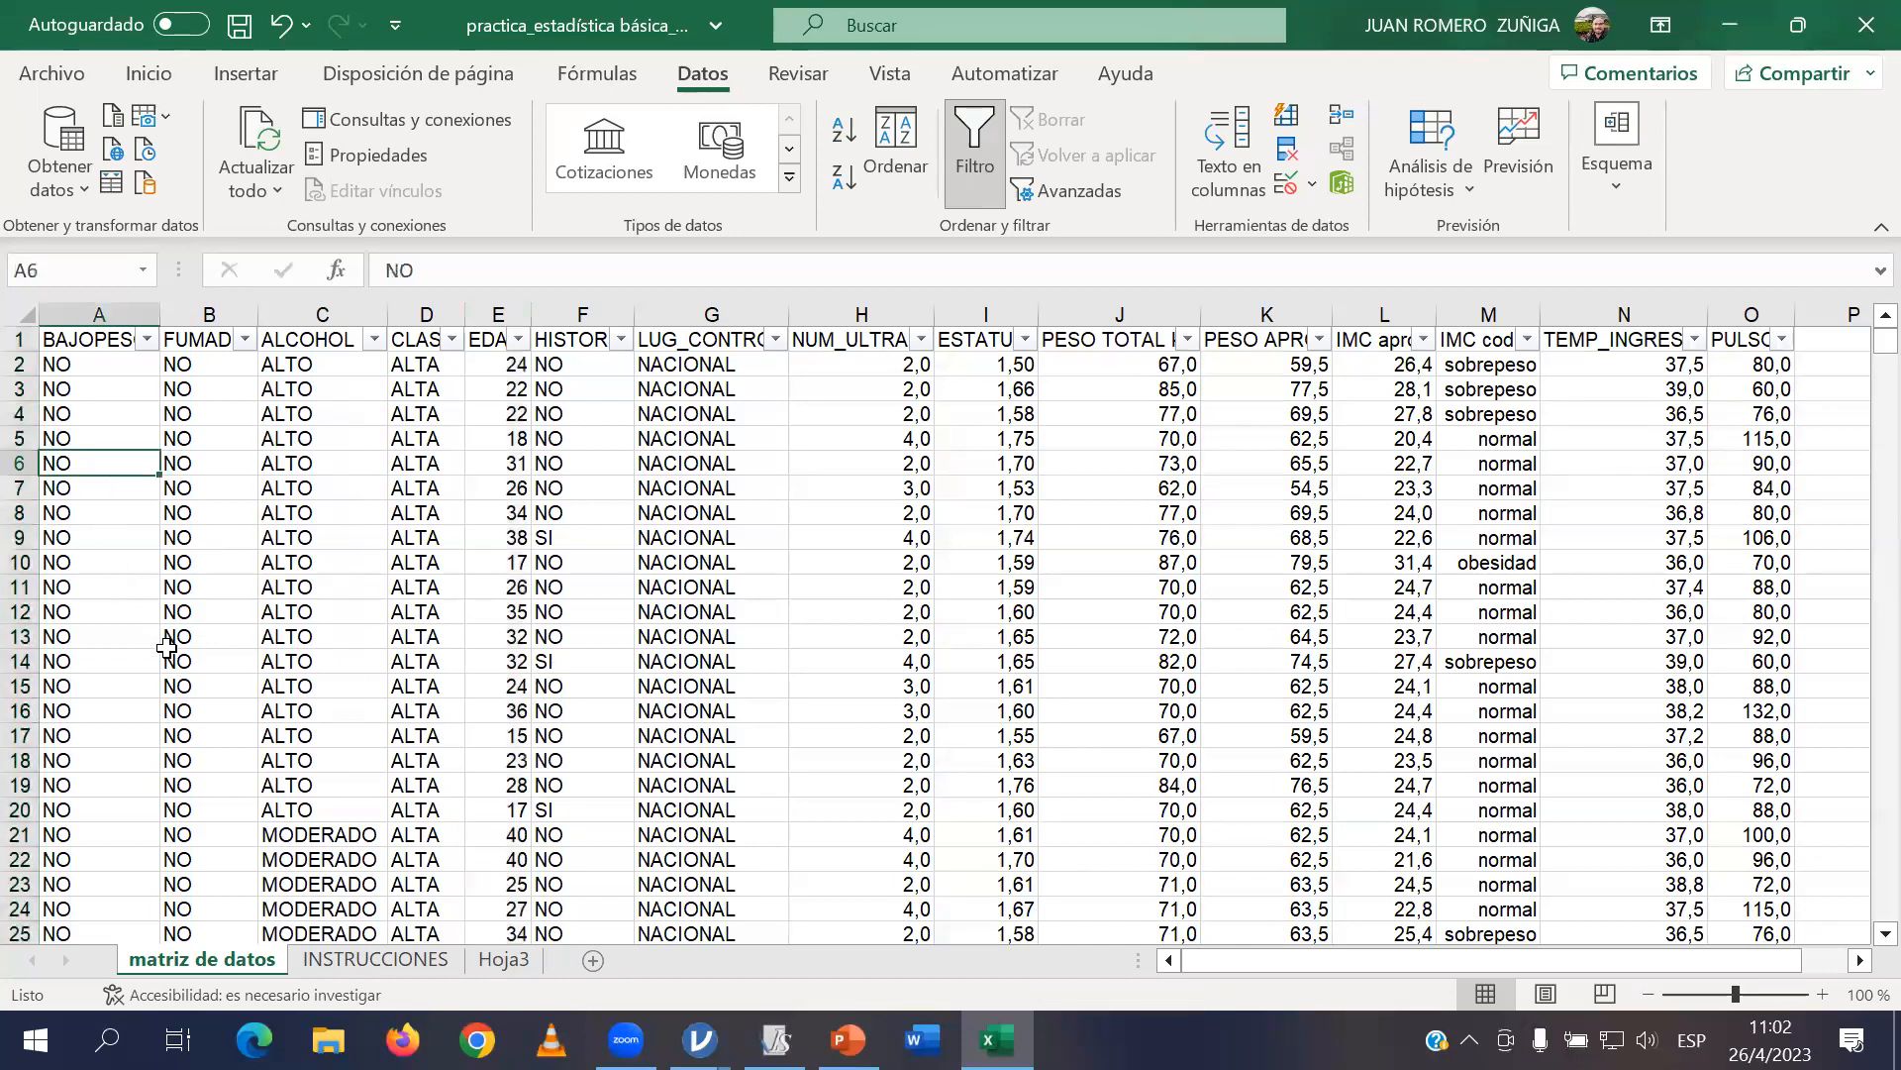
pyautogui.write('no')
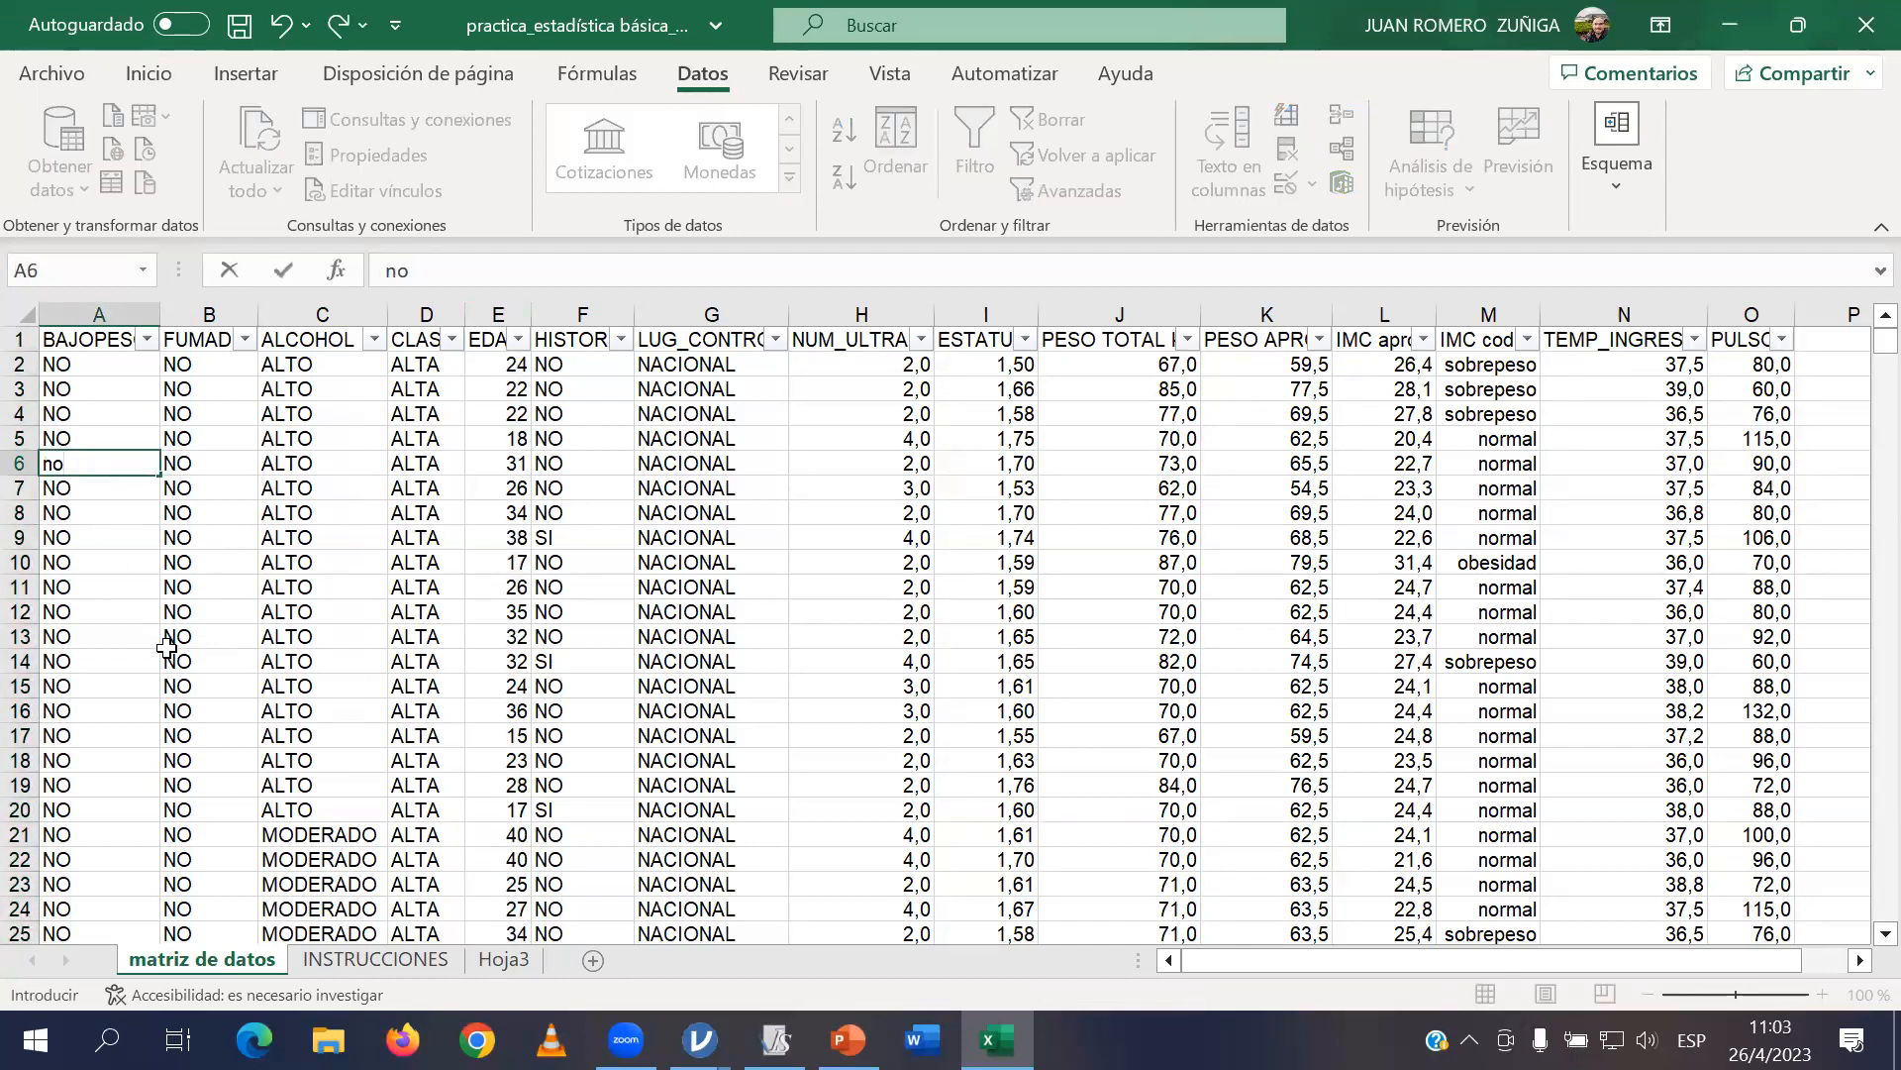
pyautogui.press('Tab')
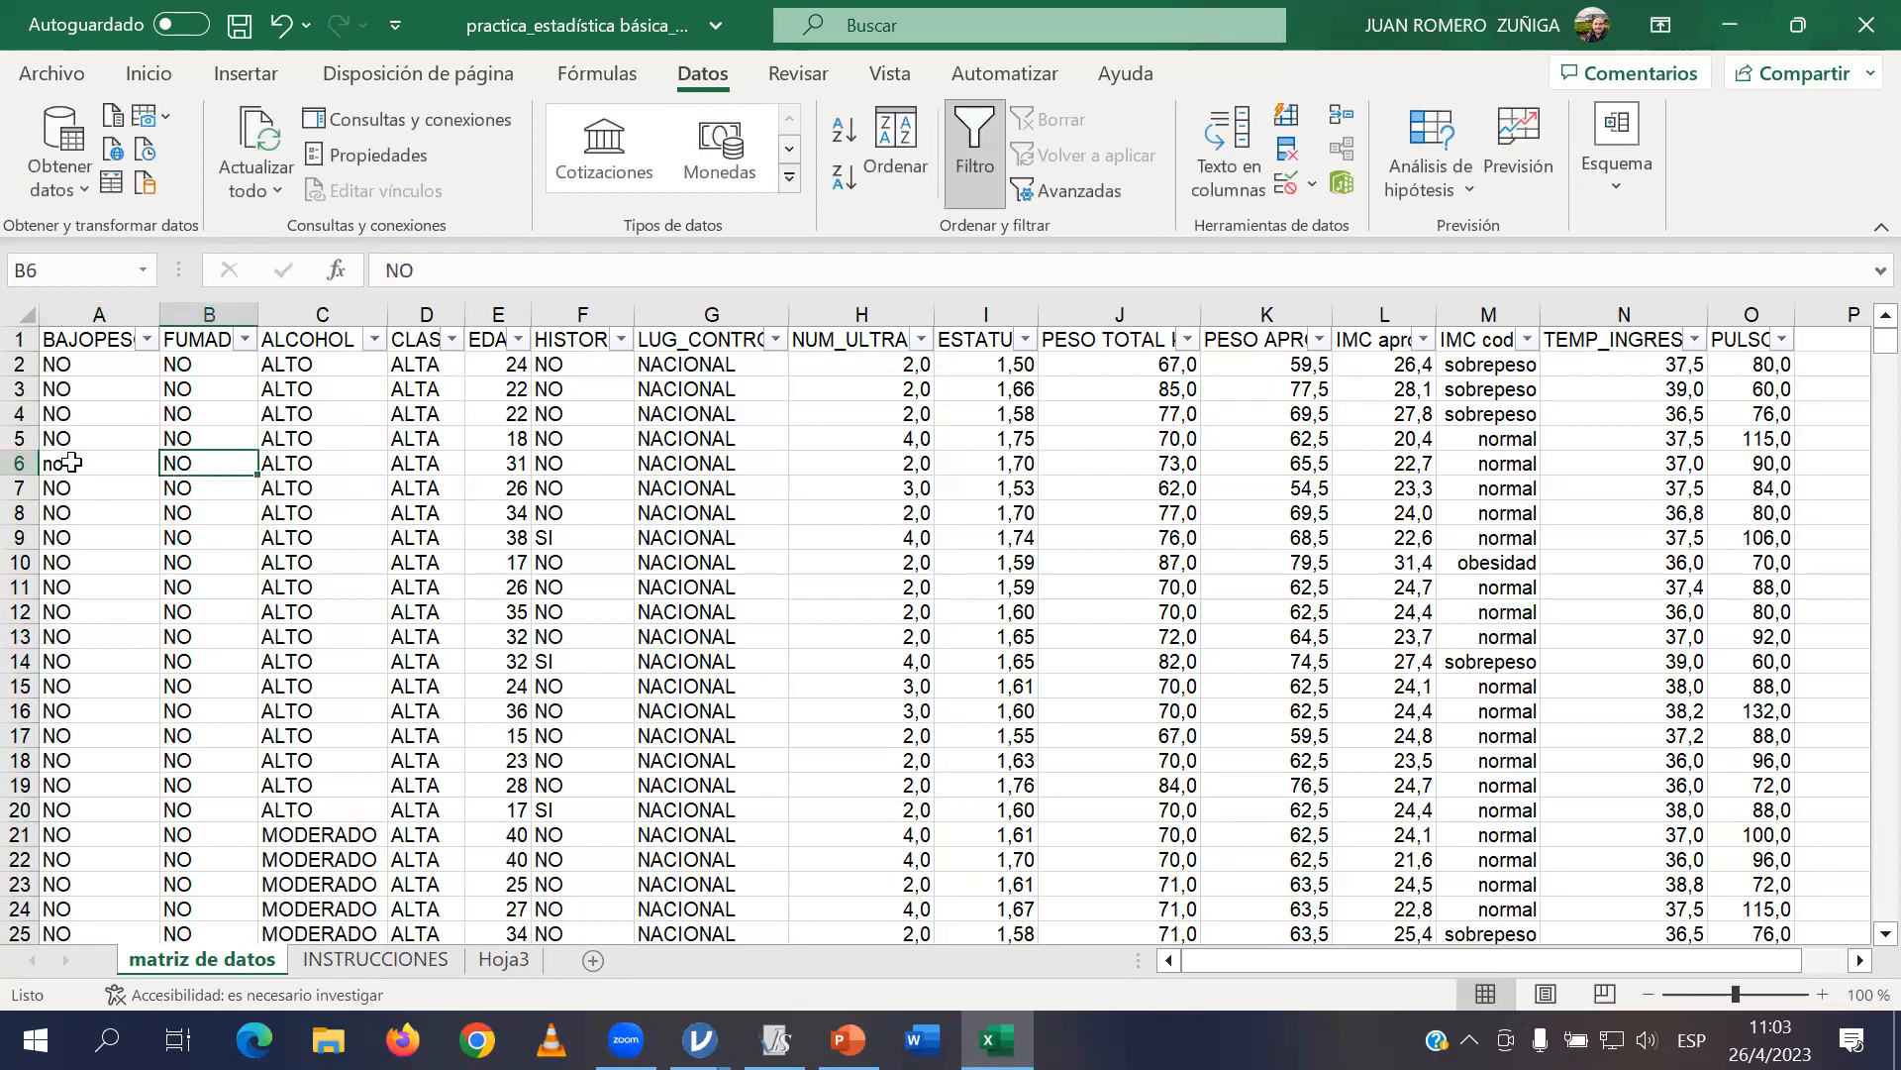
pyautogui.click(72, 462)
pyautogui.click(148, 73)
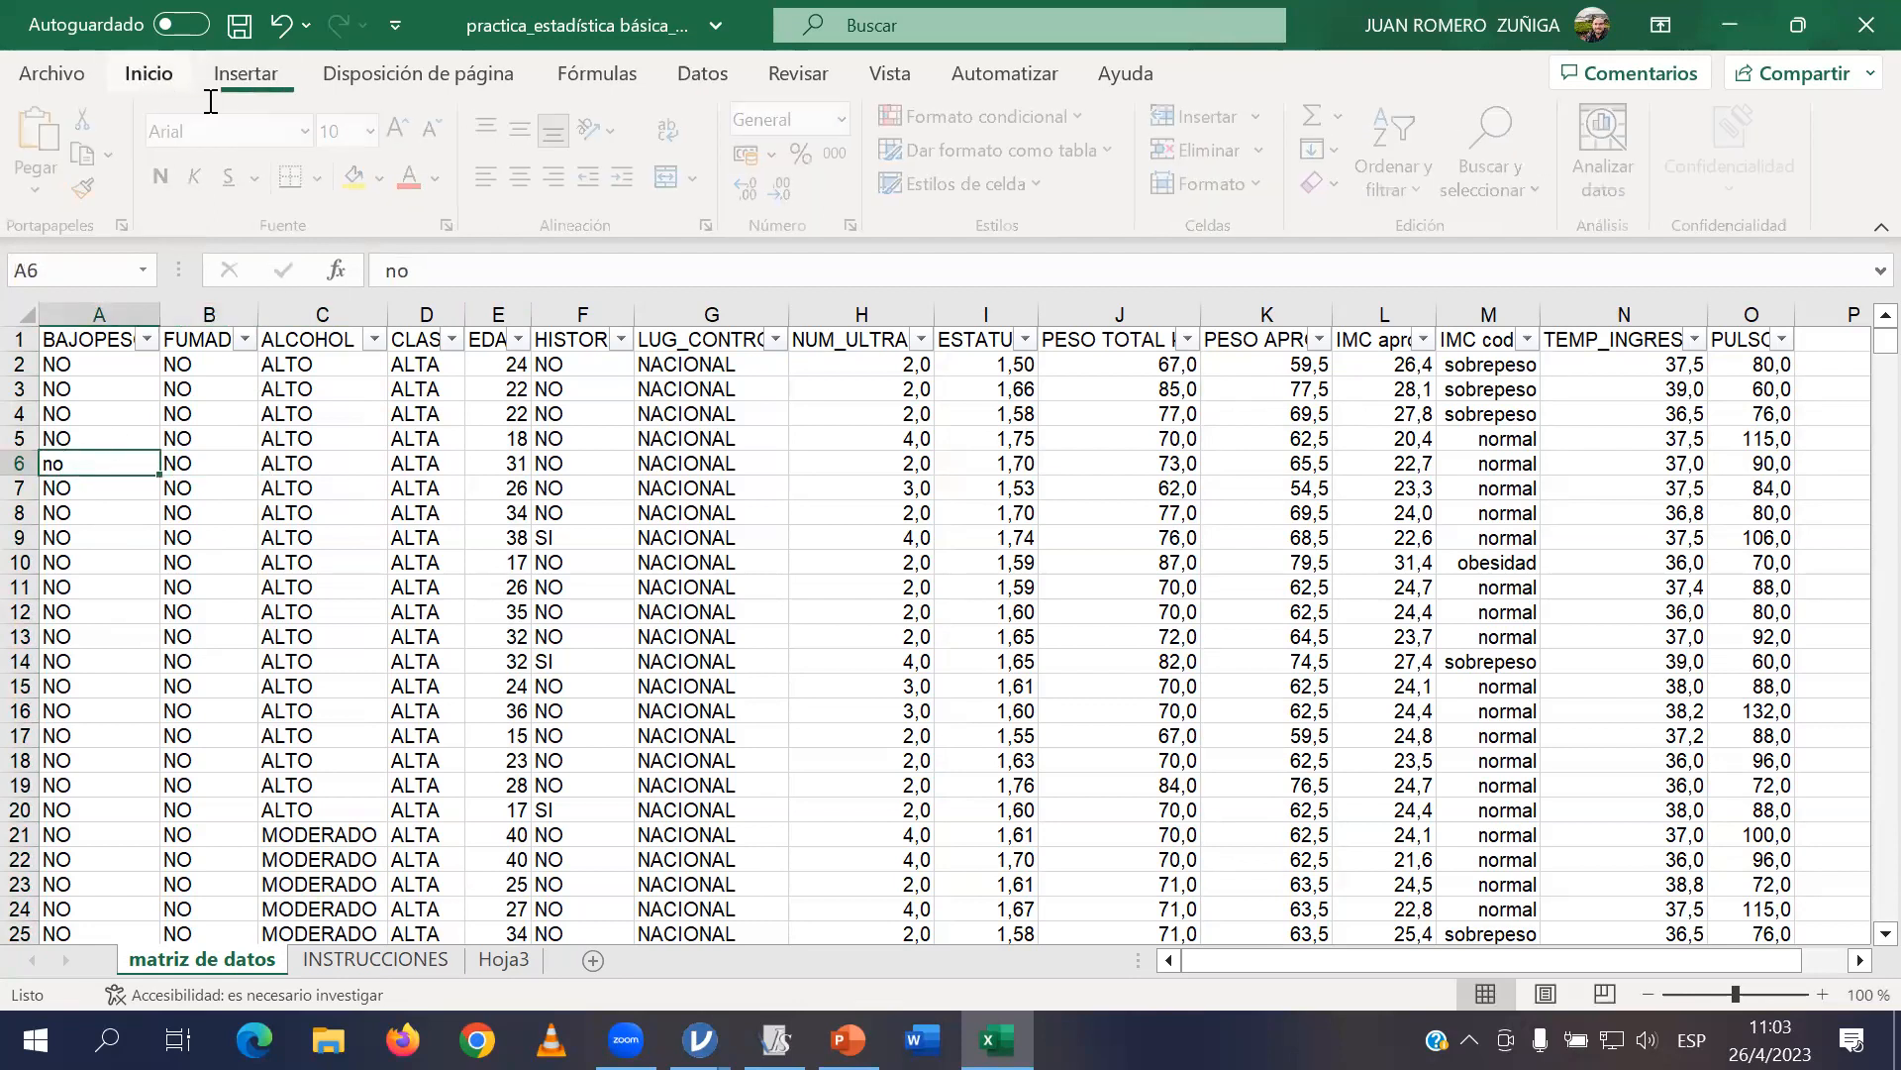
pyautogui.click(360, 177)
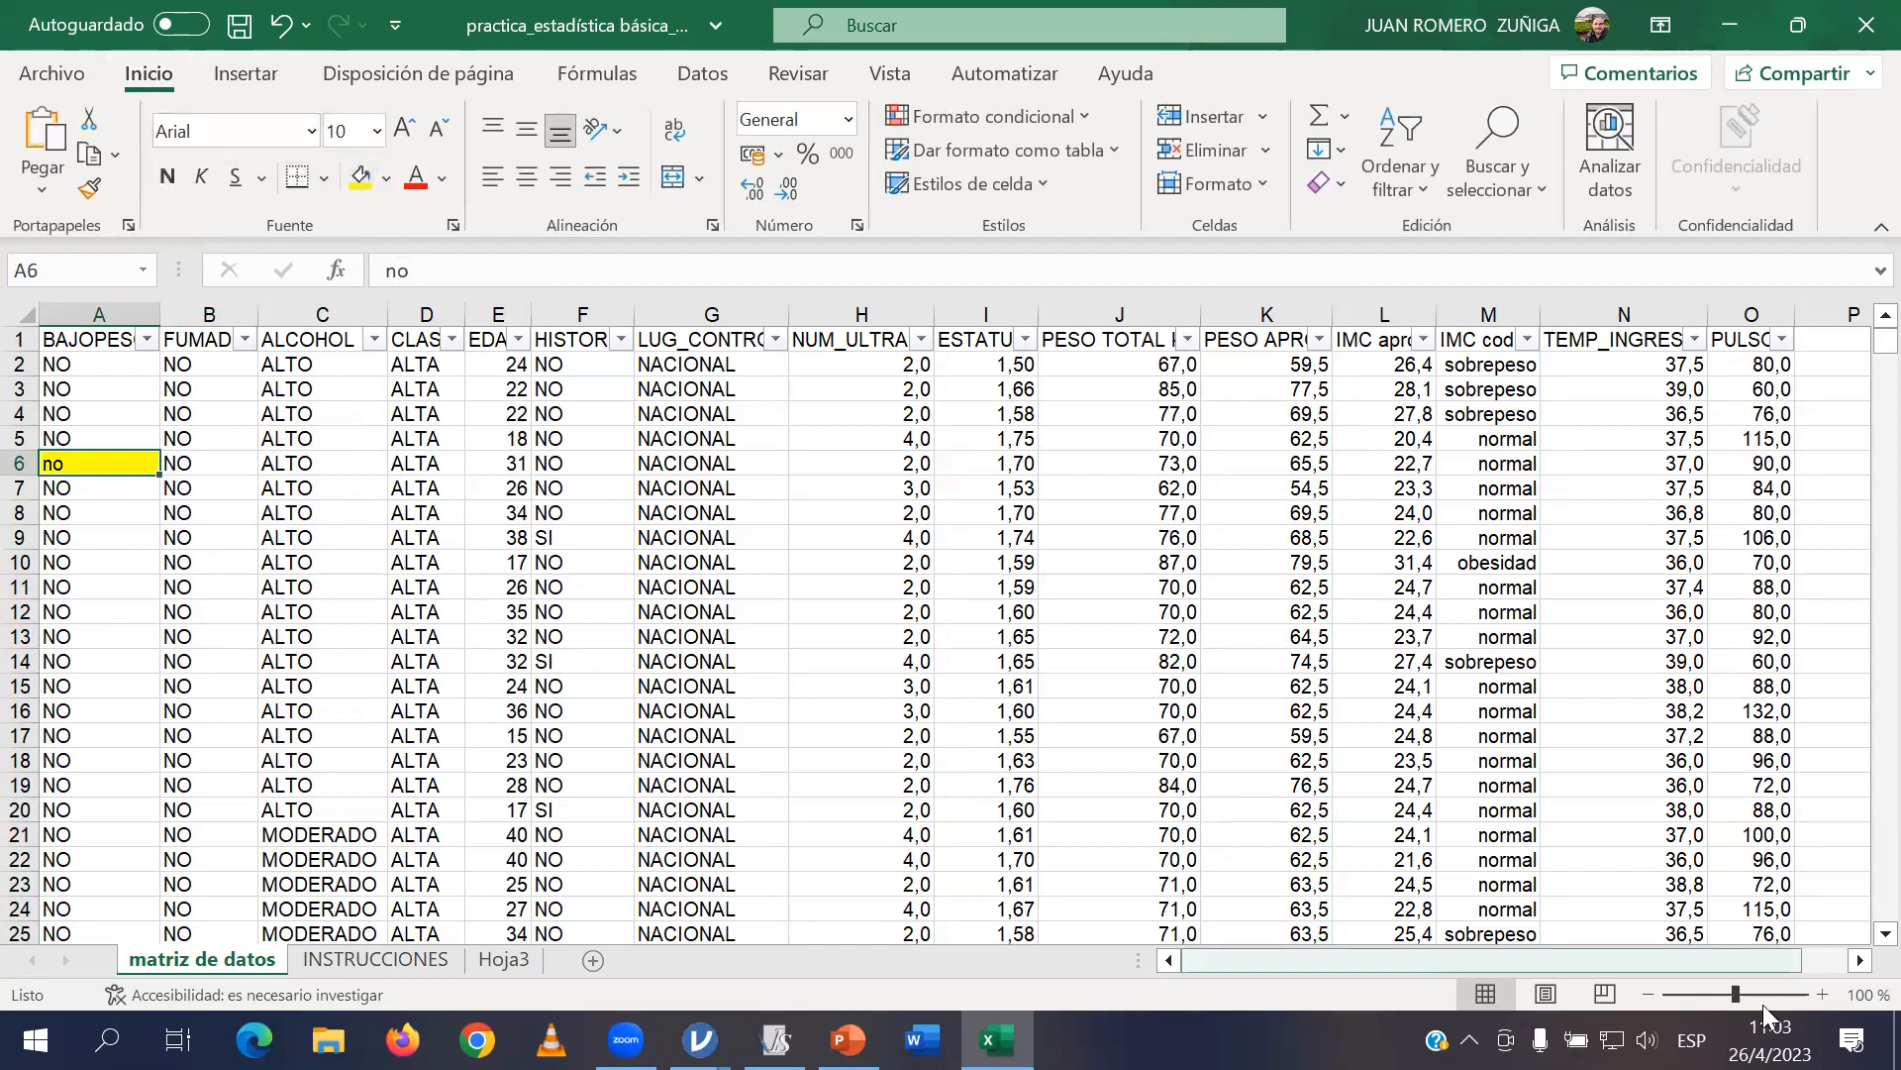
# Examine which distinct values the BAJOPESO column's filter offers, leaving the filter unapplied.
pyautogui.click(1822, 994)
pyautogui.click(1822, 993)
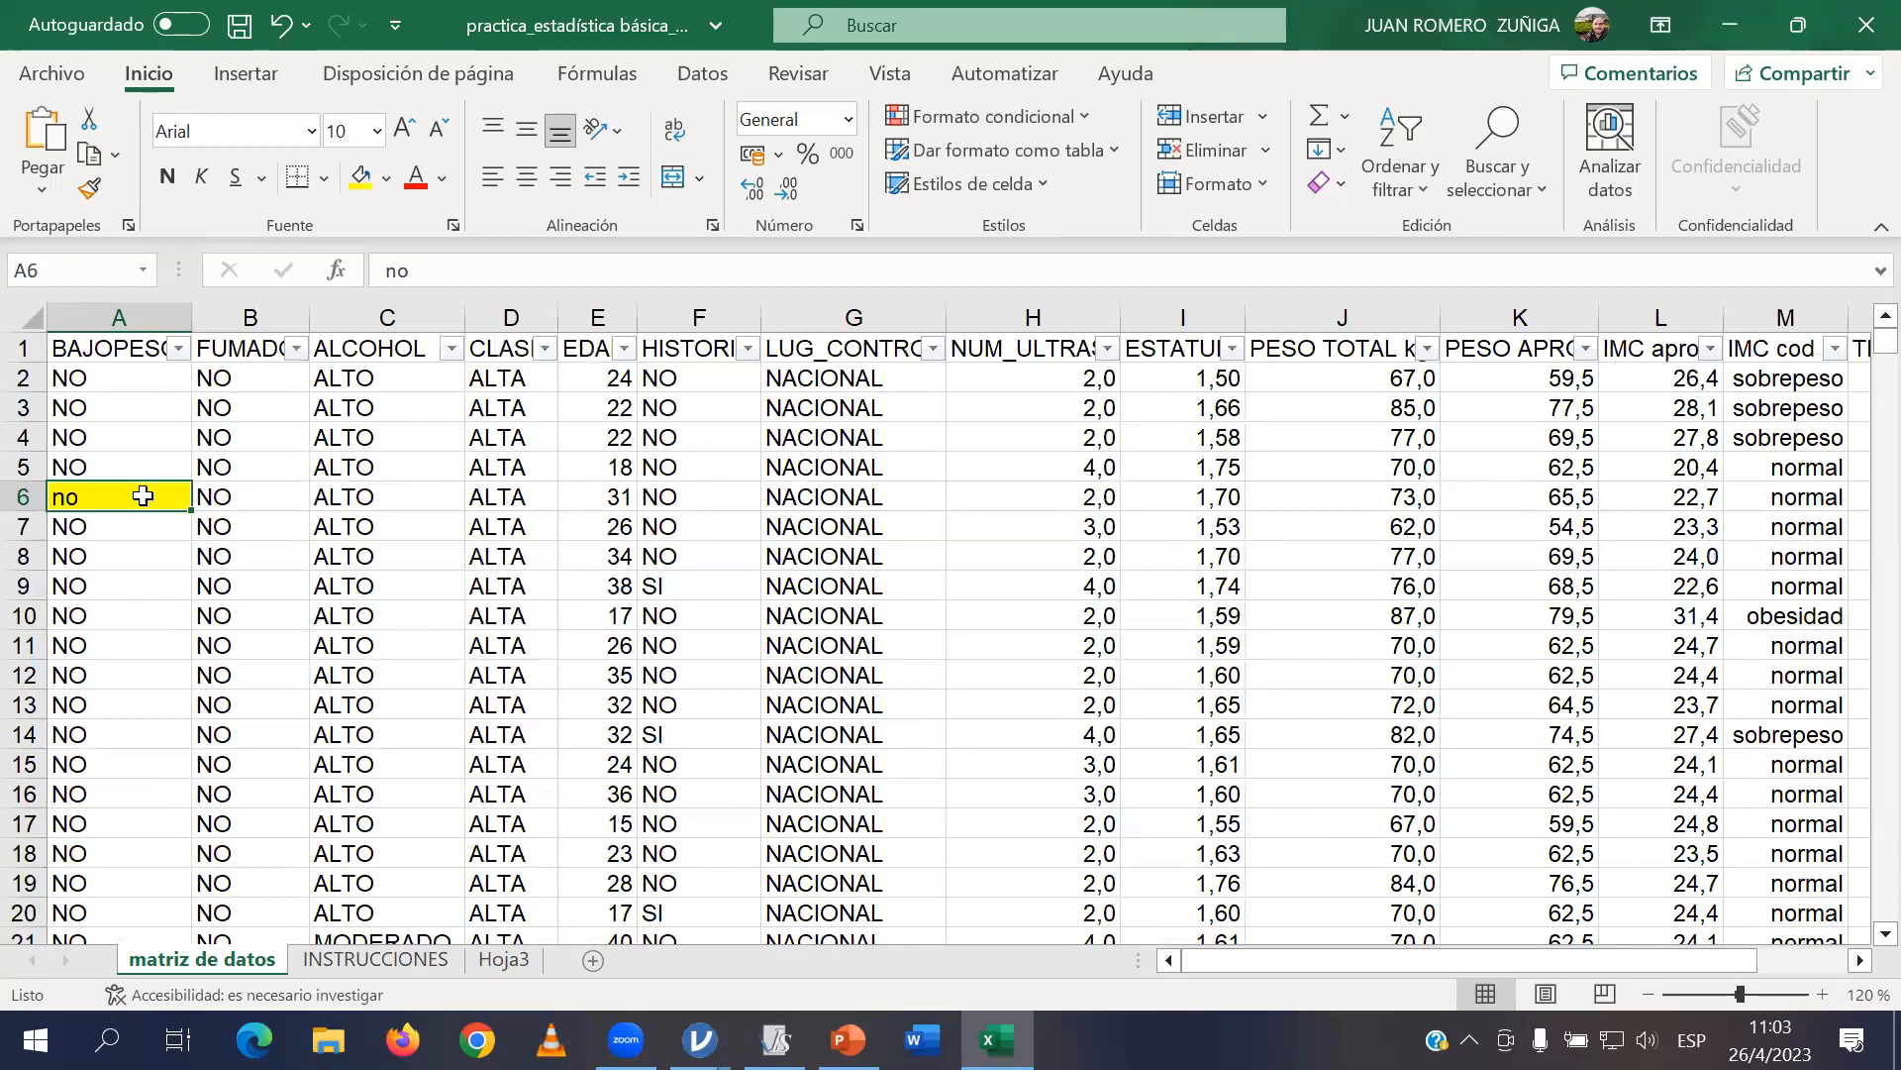
pyautogui.click(179, 349)
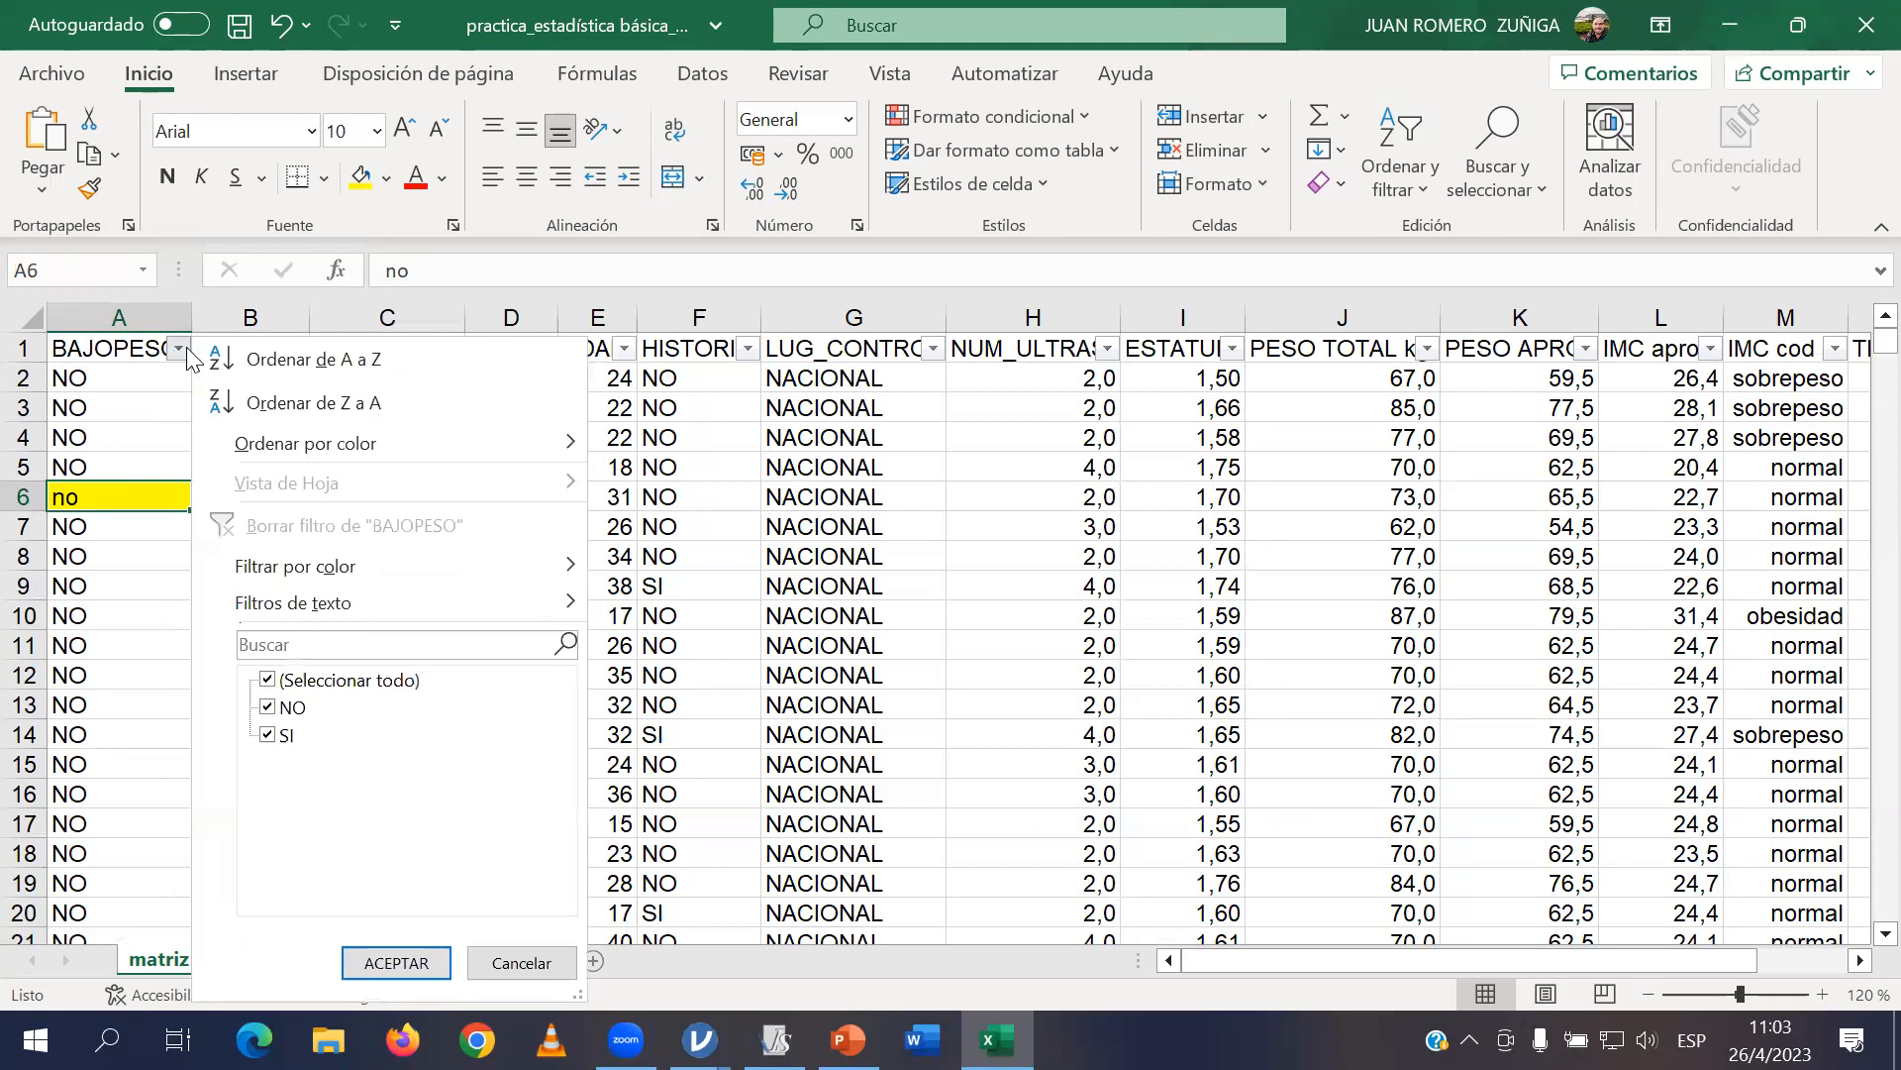
pyautogui.click(116, 621)
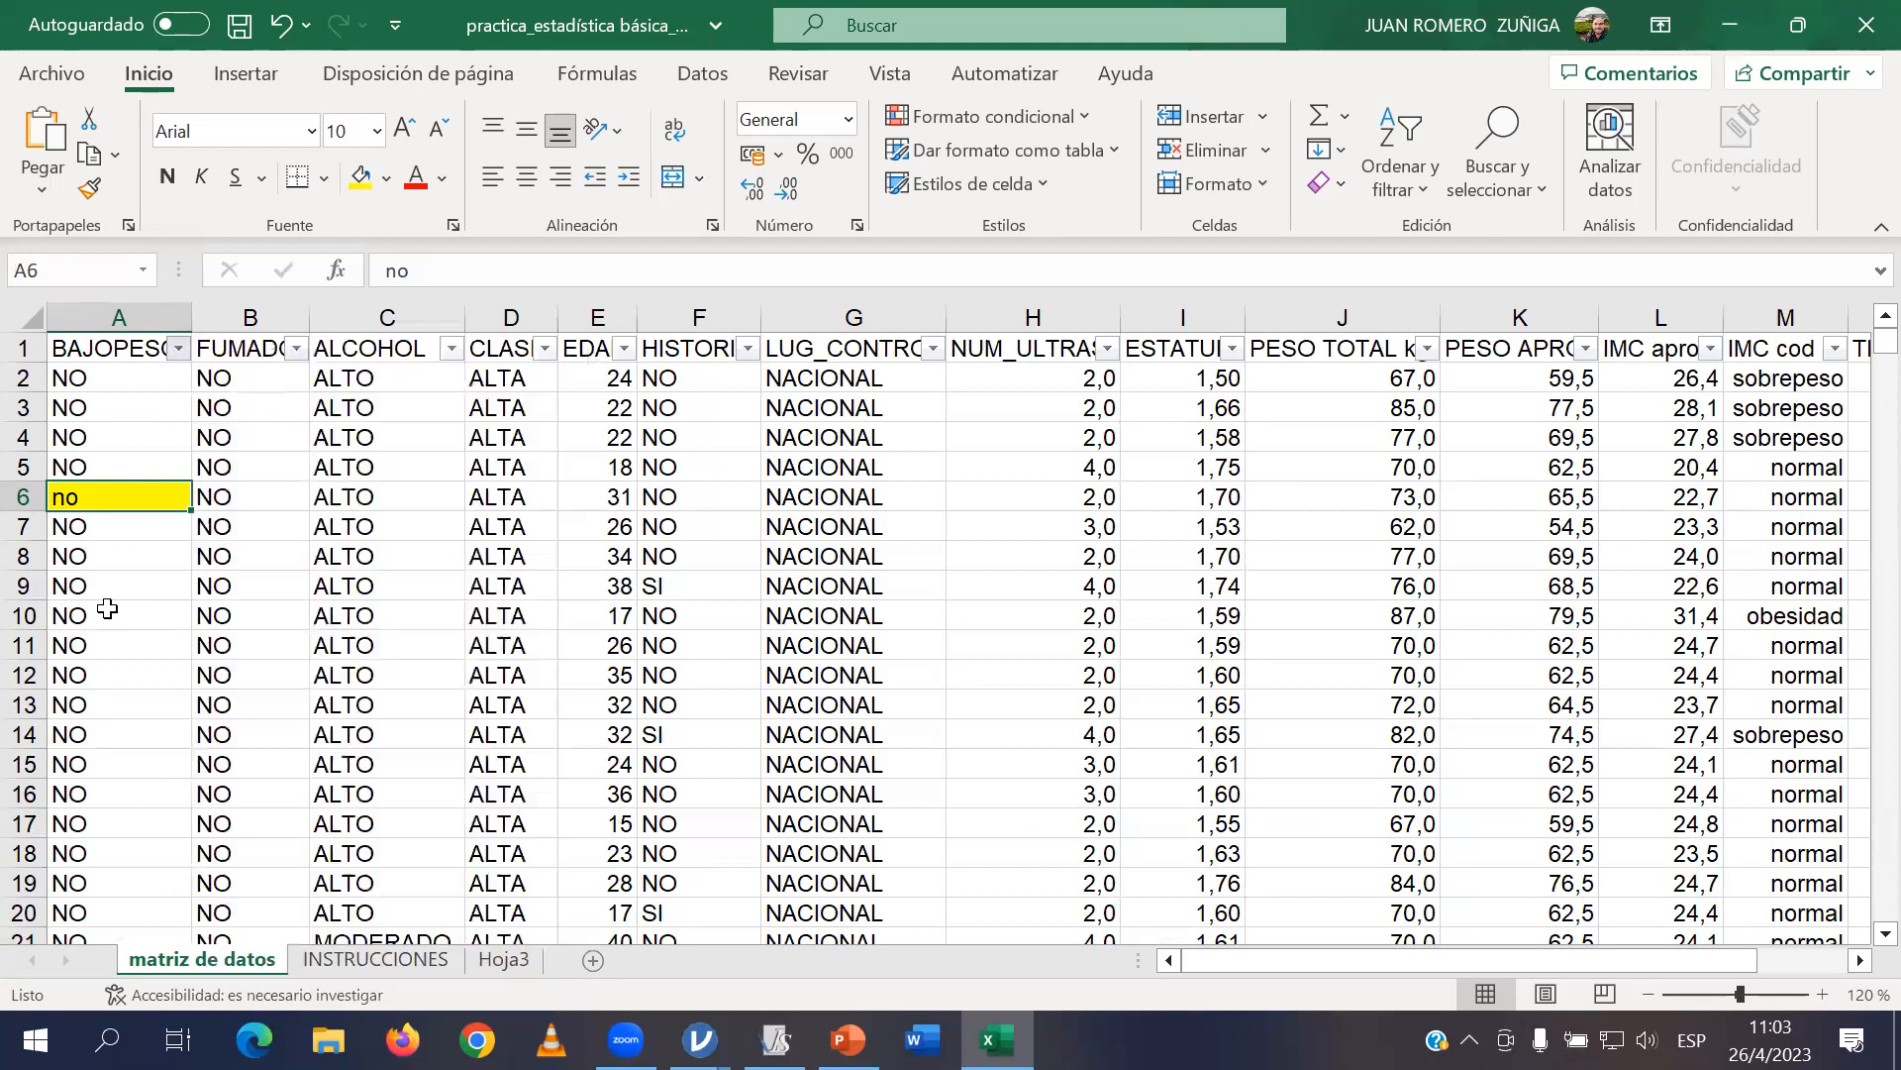
pyautogui.click(179, 352)
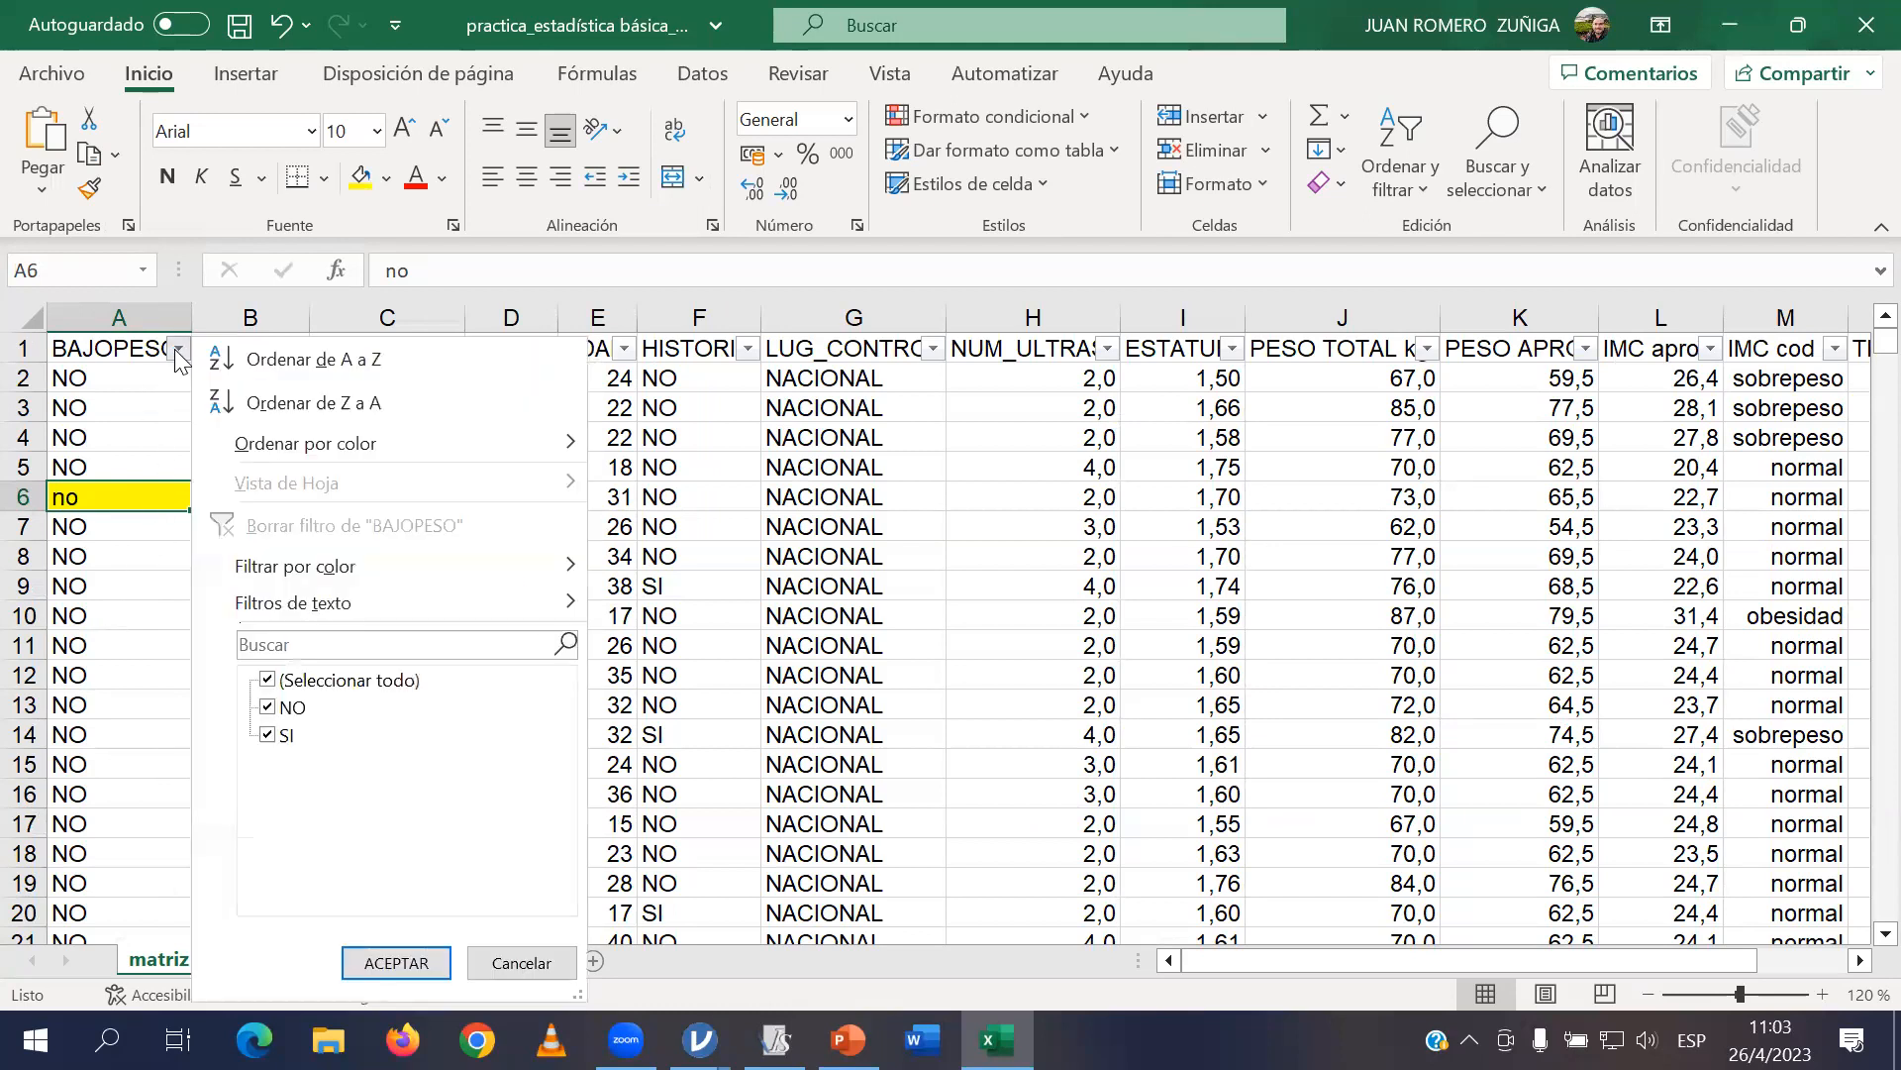
pyautogui.click(288, 681)
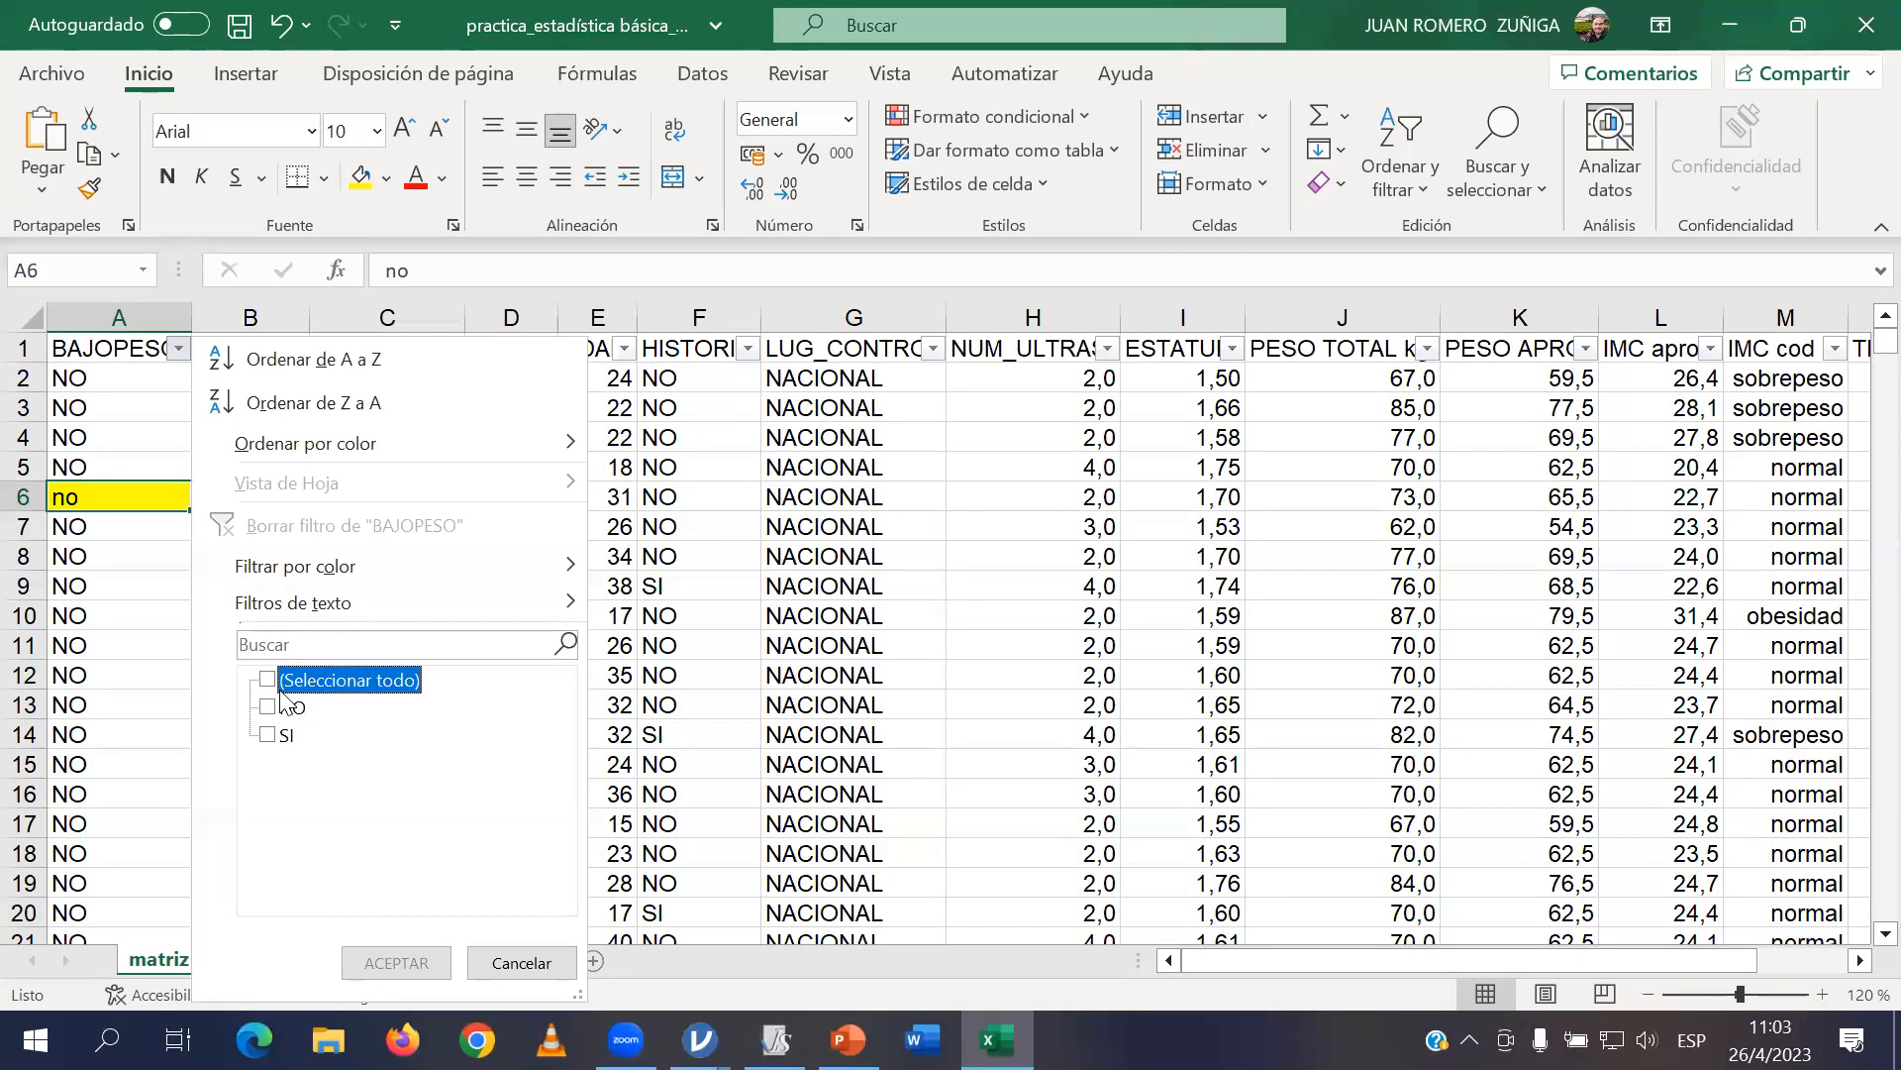
pyautogui.click(164, 609)
# Select cell A2 and save the workbook.
pyautogui.click(158, 381)
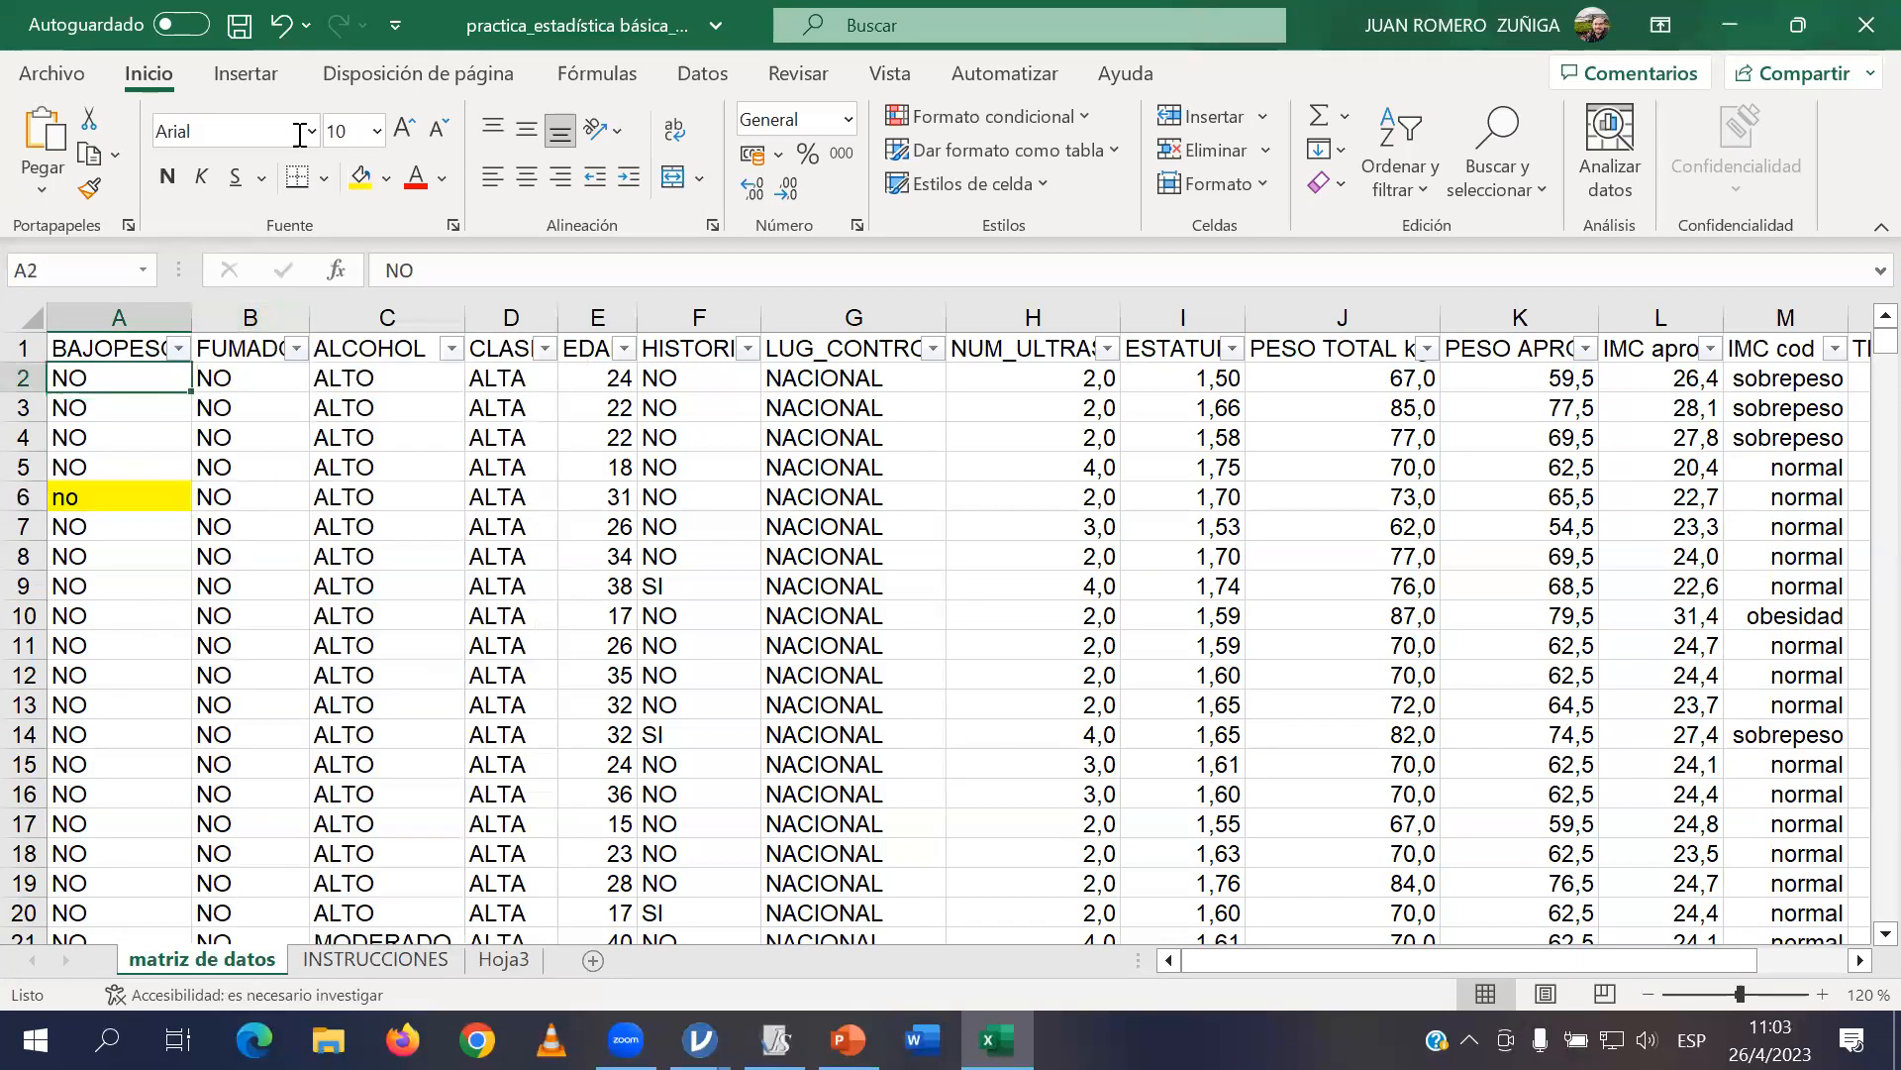
pyautogui.click(241, 27)
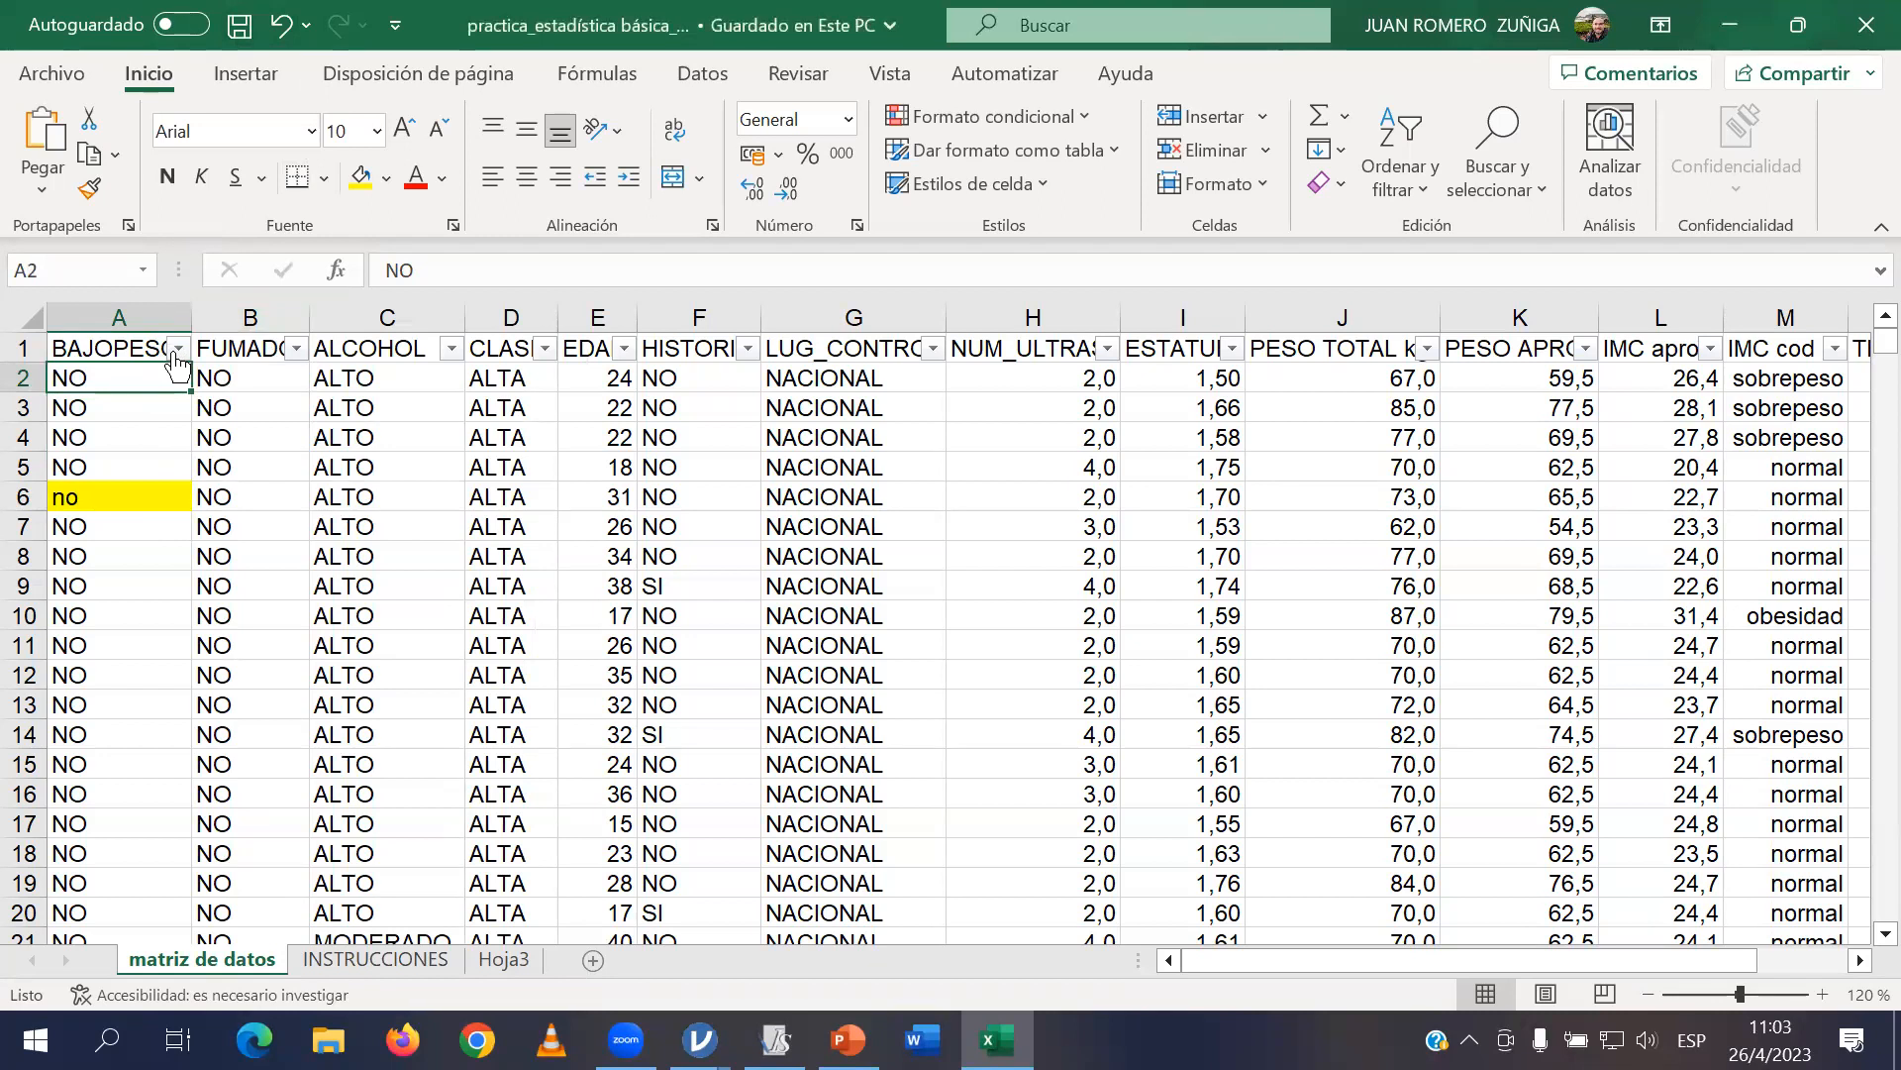
# Filter the BAJOPESO column to show only the SI records.
pyautogui.click(179, 350)
pyautogui.click(289, 680)
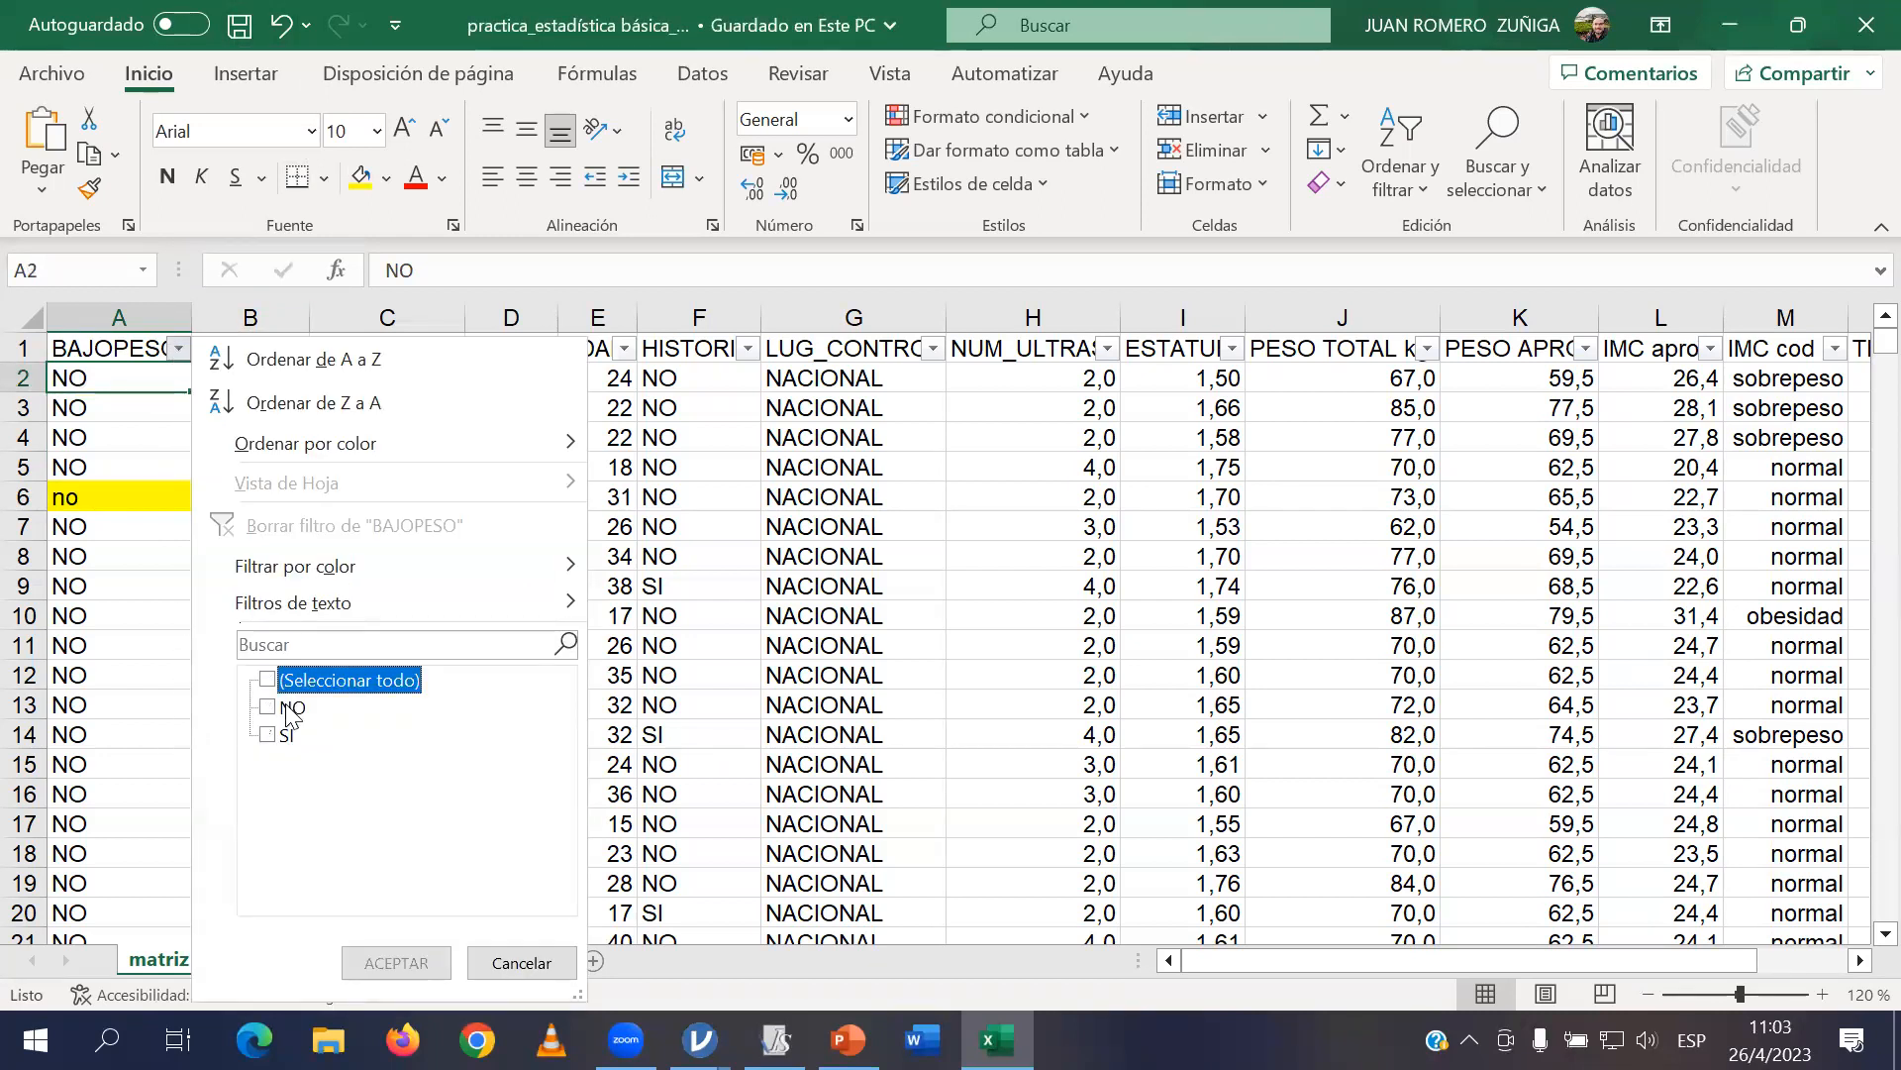
pyautogui.click(268, 735)
pyautogui.click(396, 963)
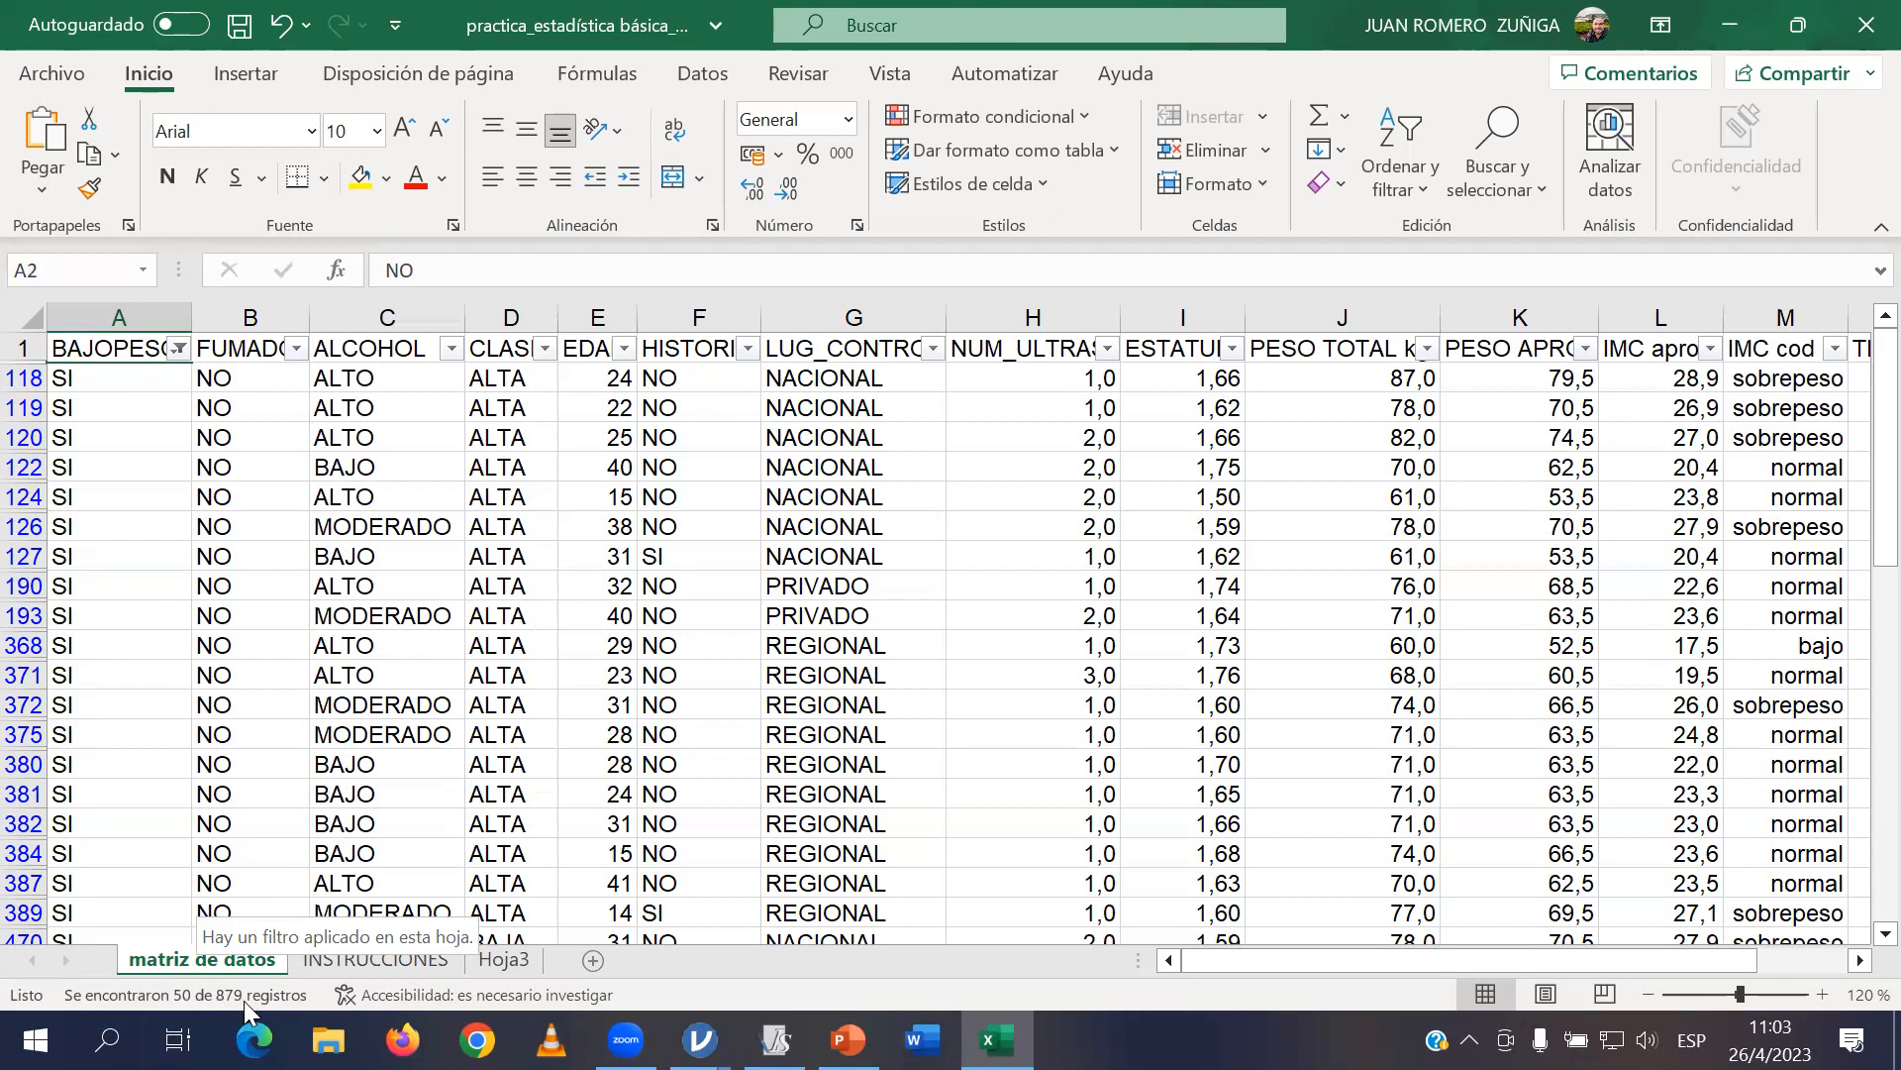
# Change the BAJOPESO filter to show only the NO records.
pyautogui.click(179, 349)
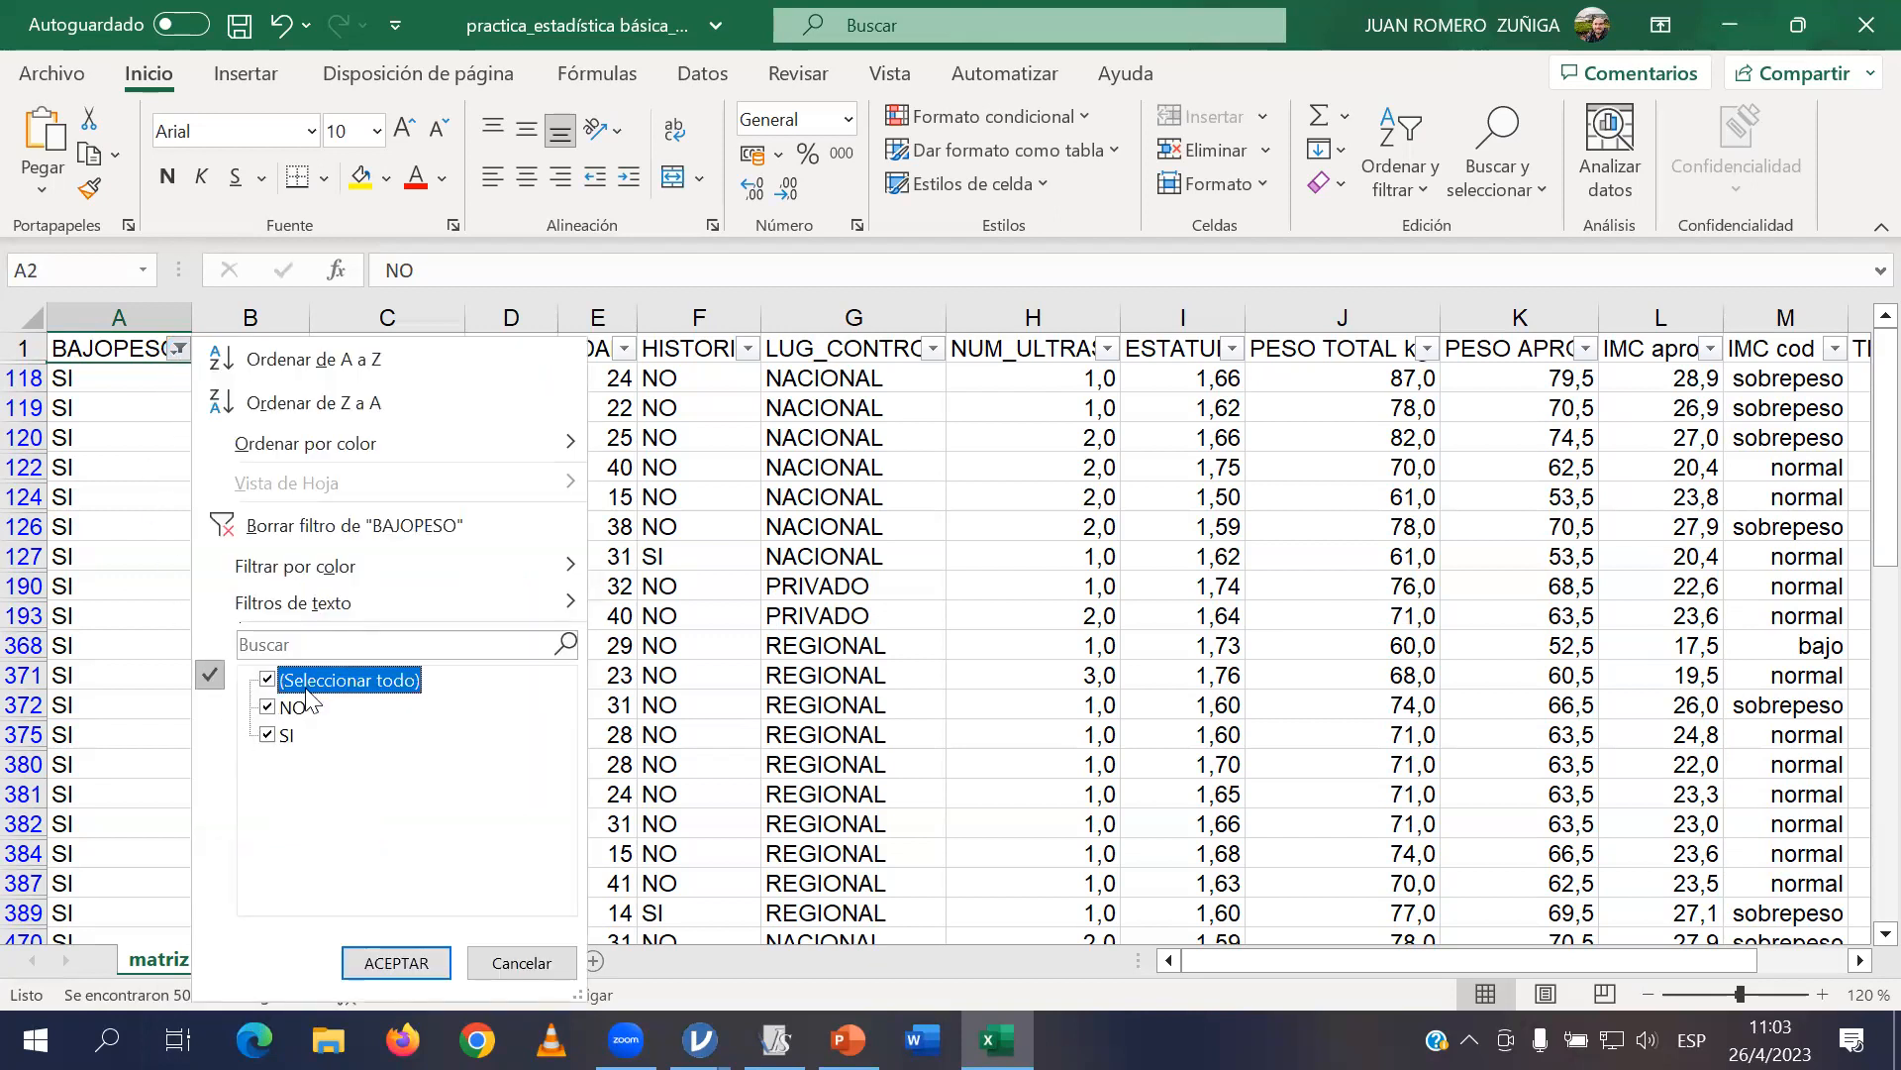
pyautogui.click(270, 734)
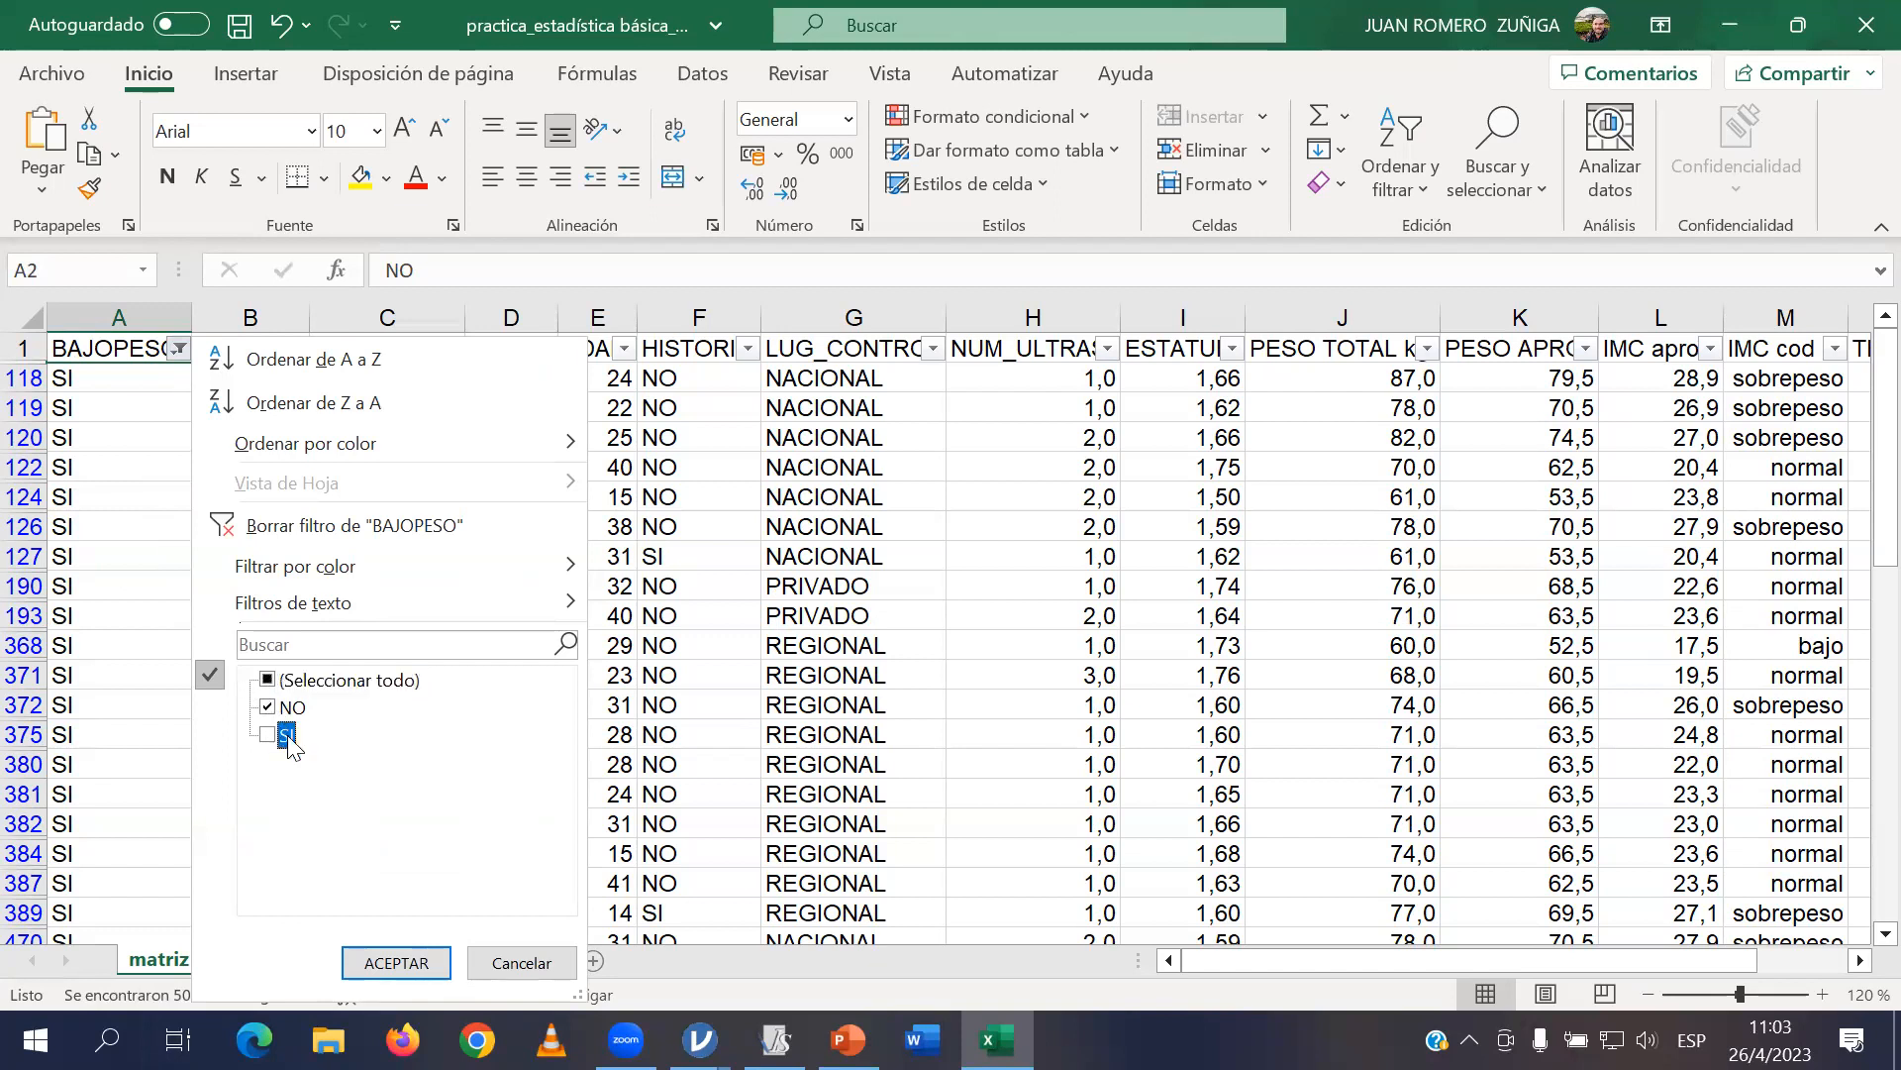
pyautogui.click(394, 961)
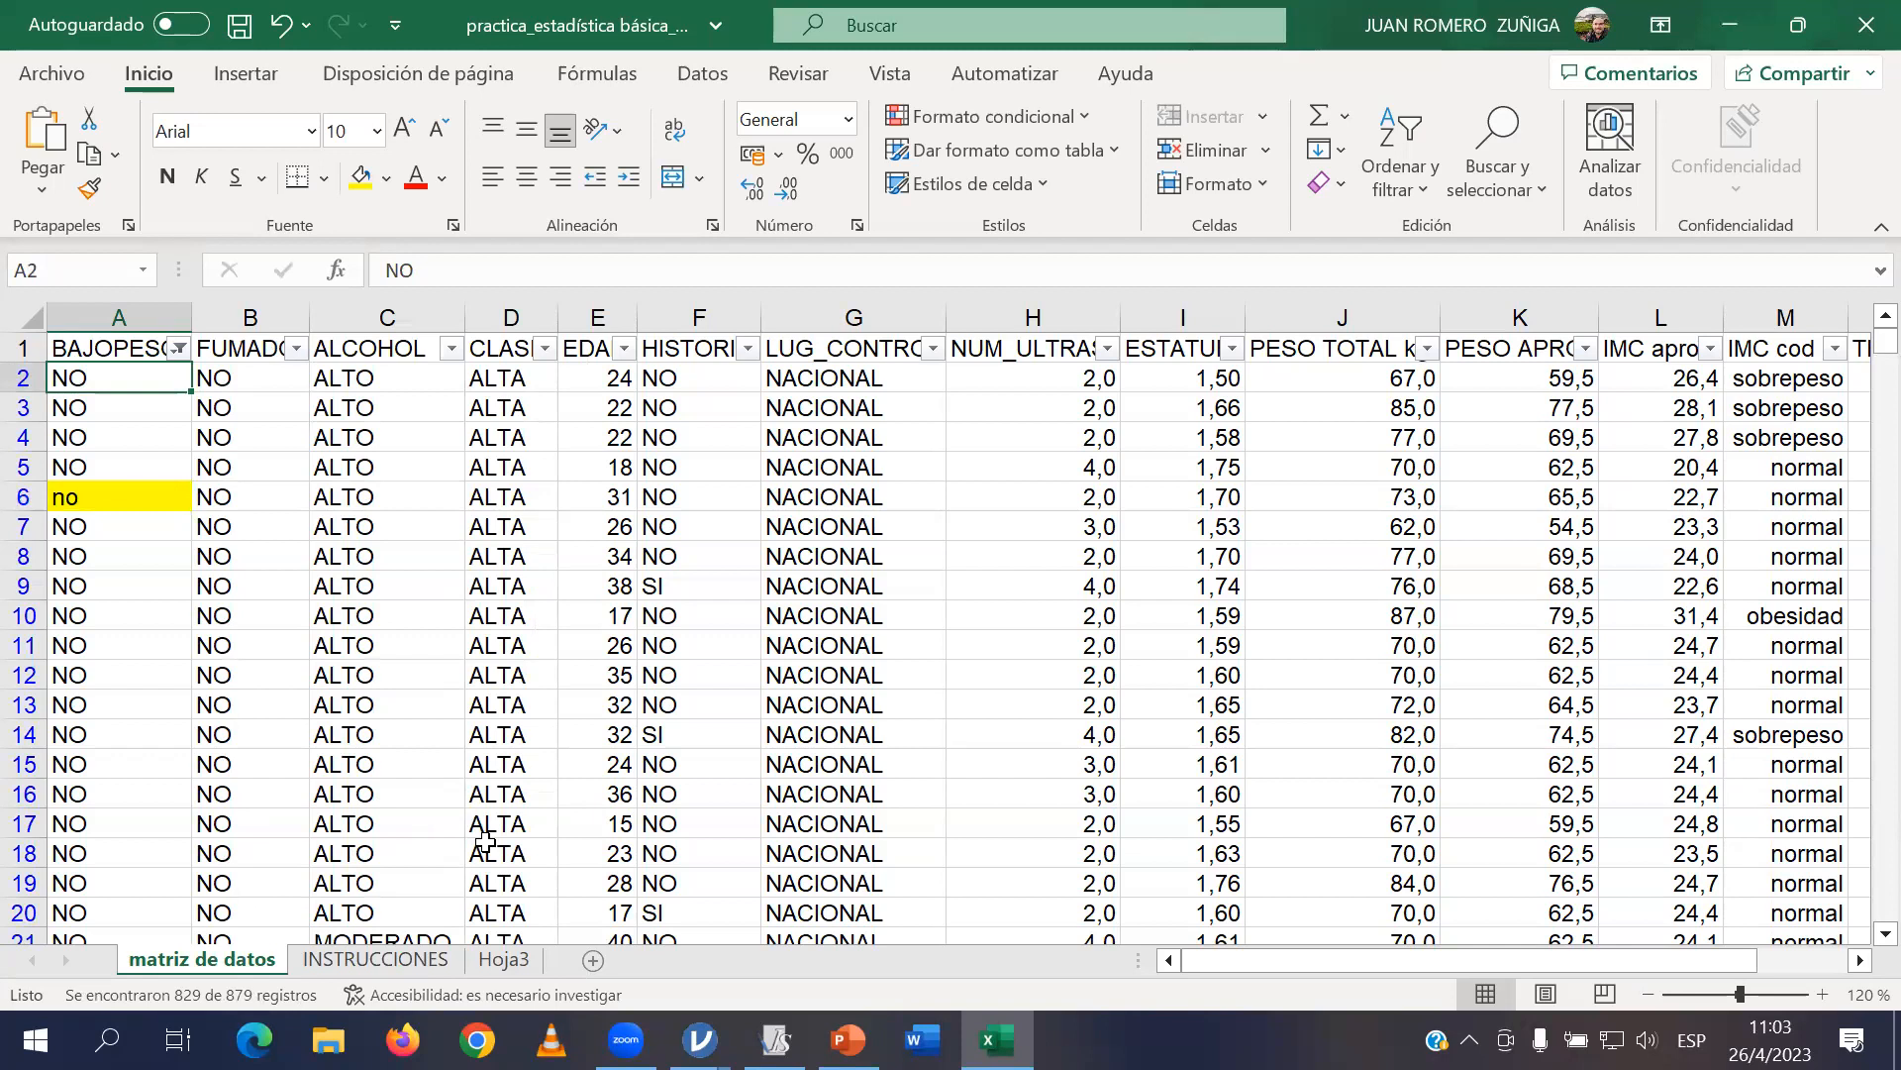
# Compare the BAJOPESO entry in the yellow cell A6 with the neighbouring entries, especially the one in A5.
pyautogui.click(123, 496)
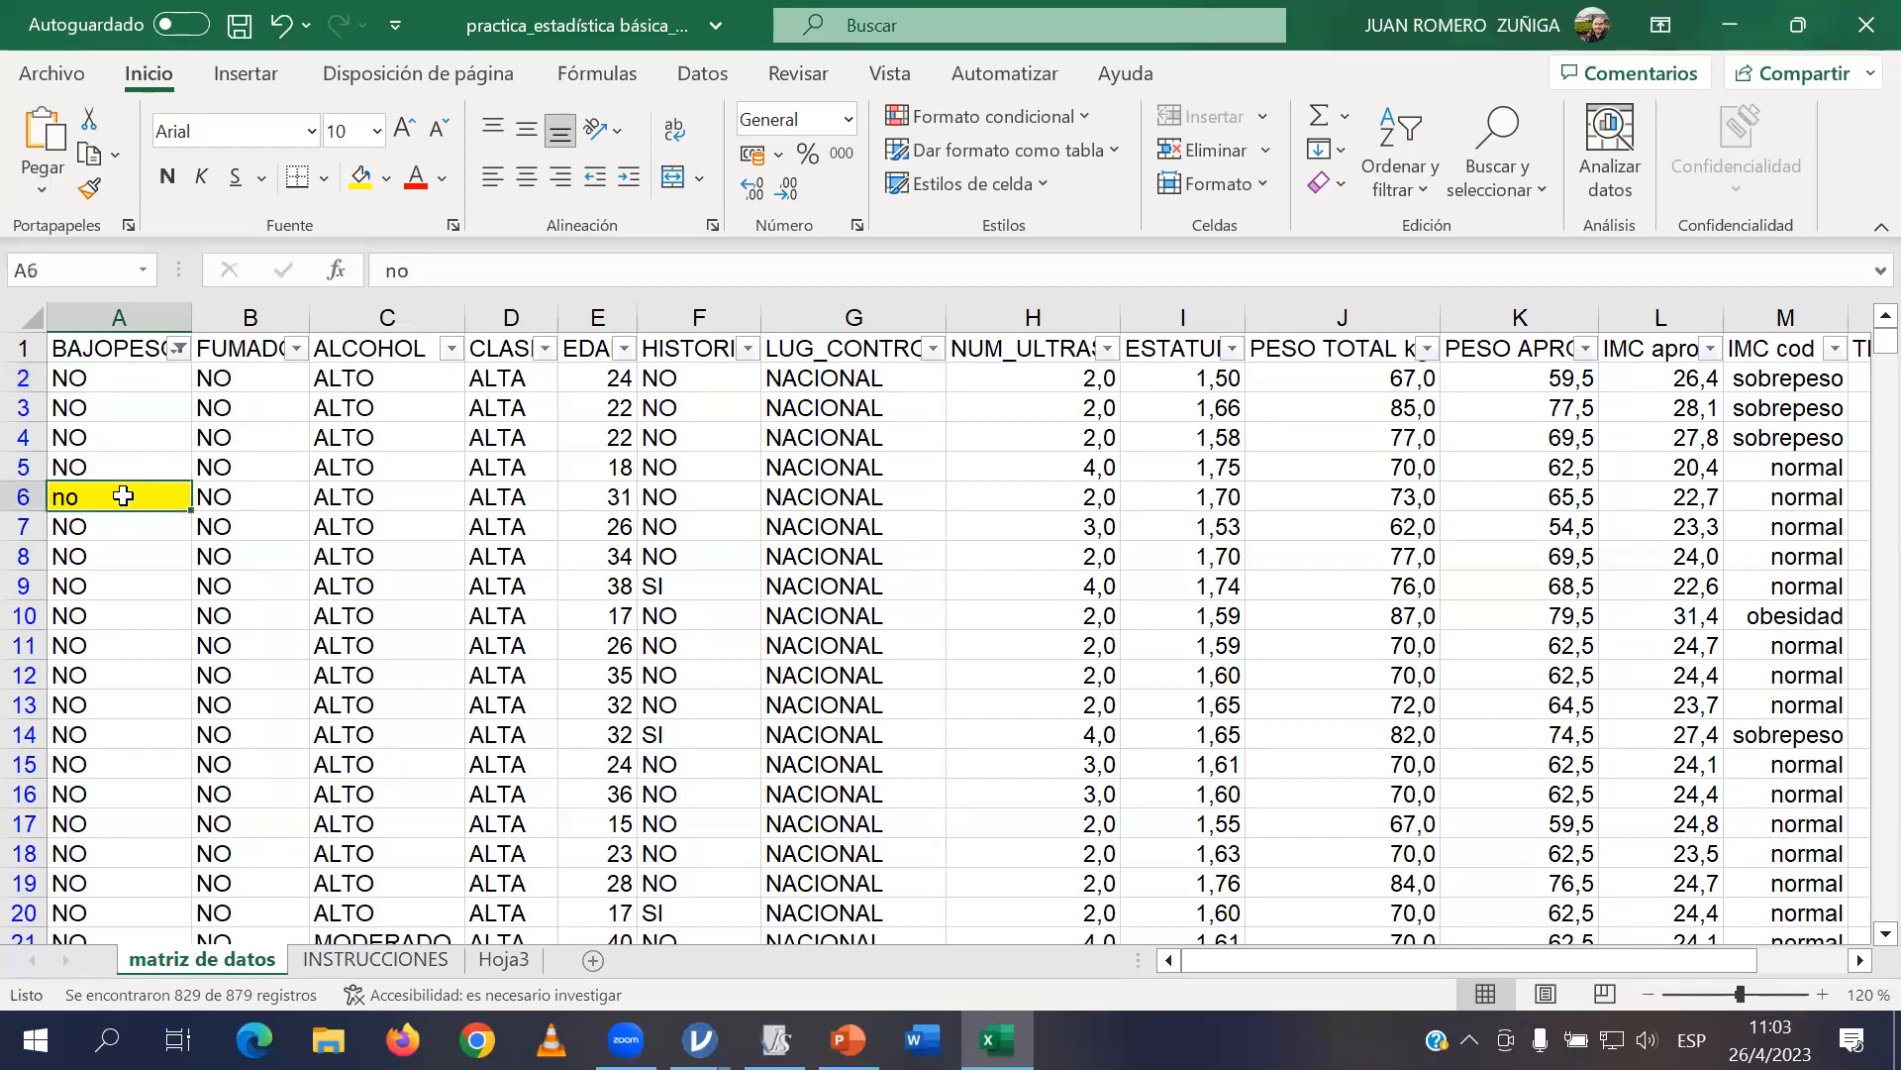
pyautogui.click(115, 468)
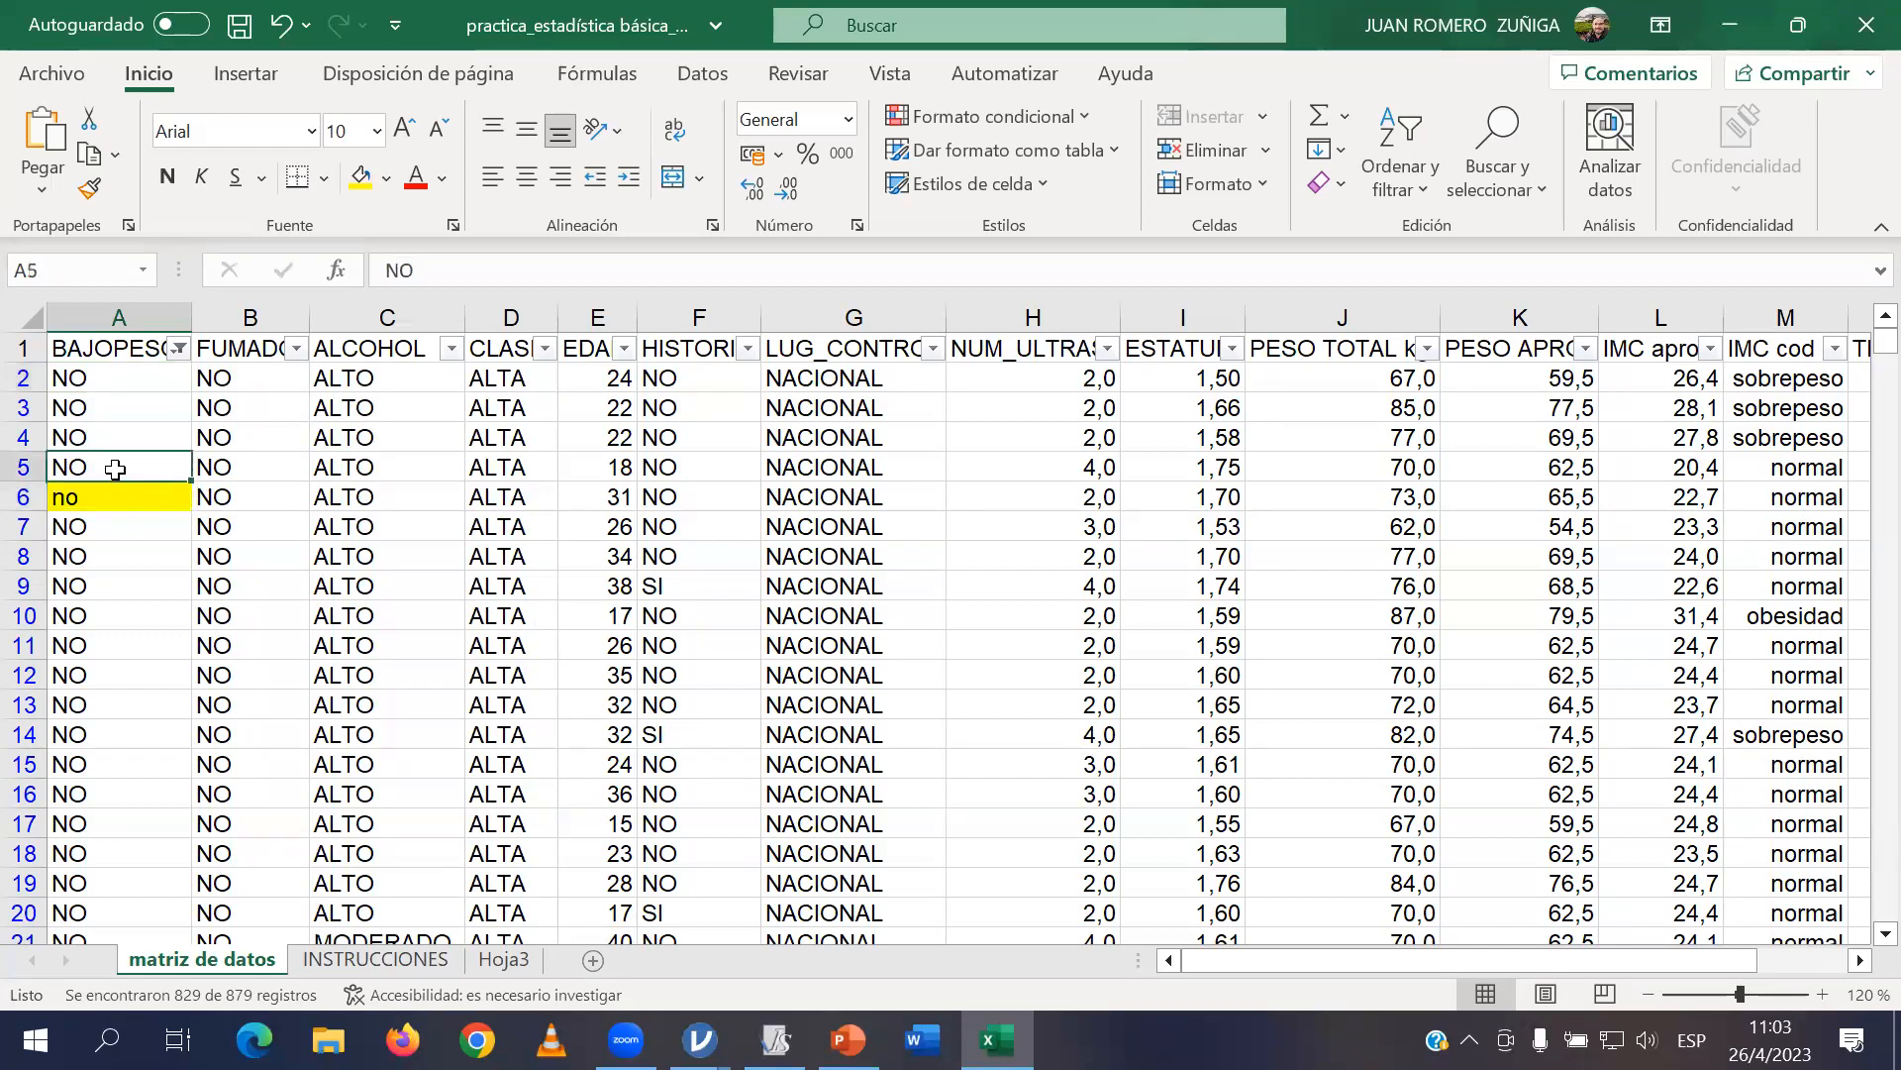
pyautogui.click(117, 495)
pyautogui.click(123, 468)
pyautogui.click(117, 557)
pyautogui.click(119, 494)
pyautogui.click(129, 469)
pyautogui.click(124, 498)
pyautogui.click(124, 473)
pyautogui.click(123, 496)
pyautogui.click(120, 470)
pyautogui.click(123, 488)
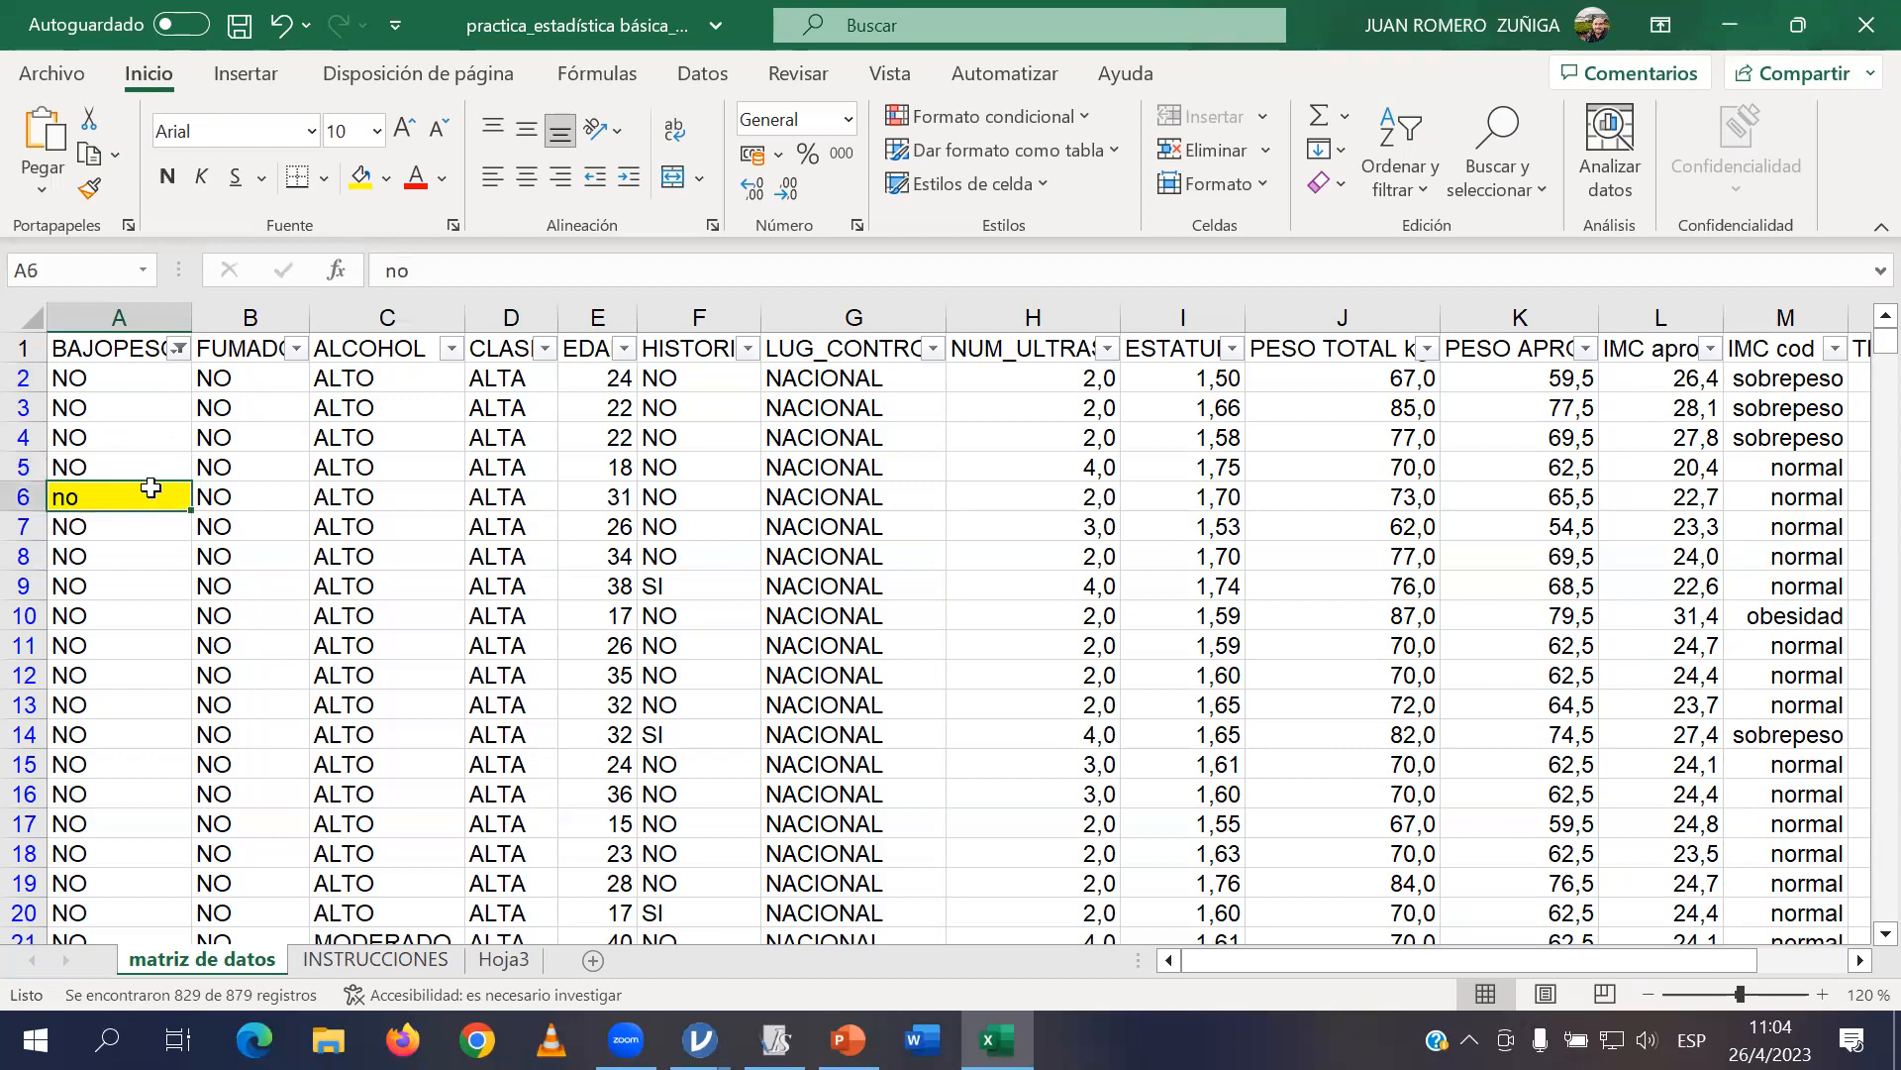
pyautogui.click(107, 523)
pyautogui.click(102, 468)
# Replace the BAJOPESO entry in the yellow cell A6 with uppercase "NO".
pyautogui.click(102, 497)
pyautogui.doubleClick(102, 500)
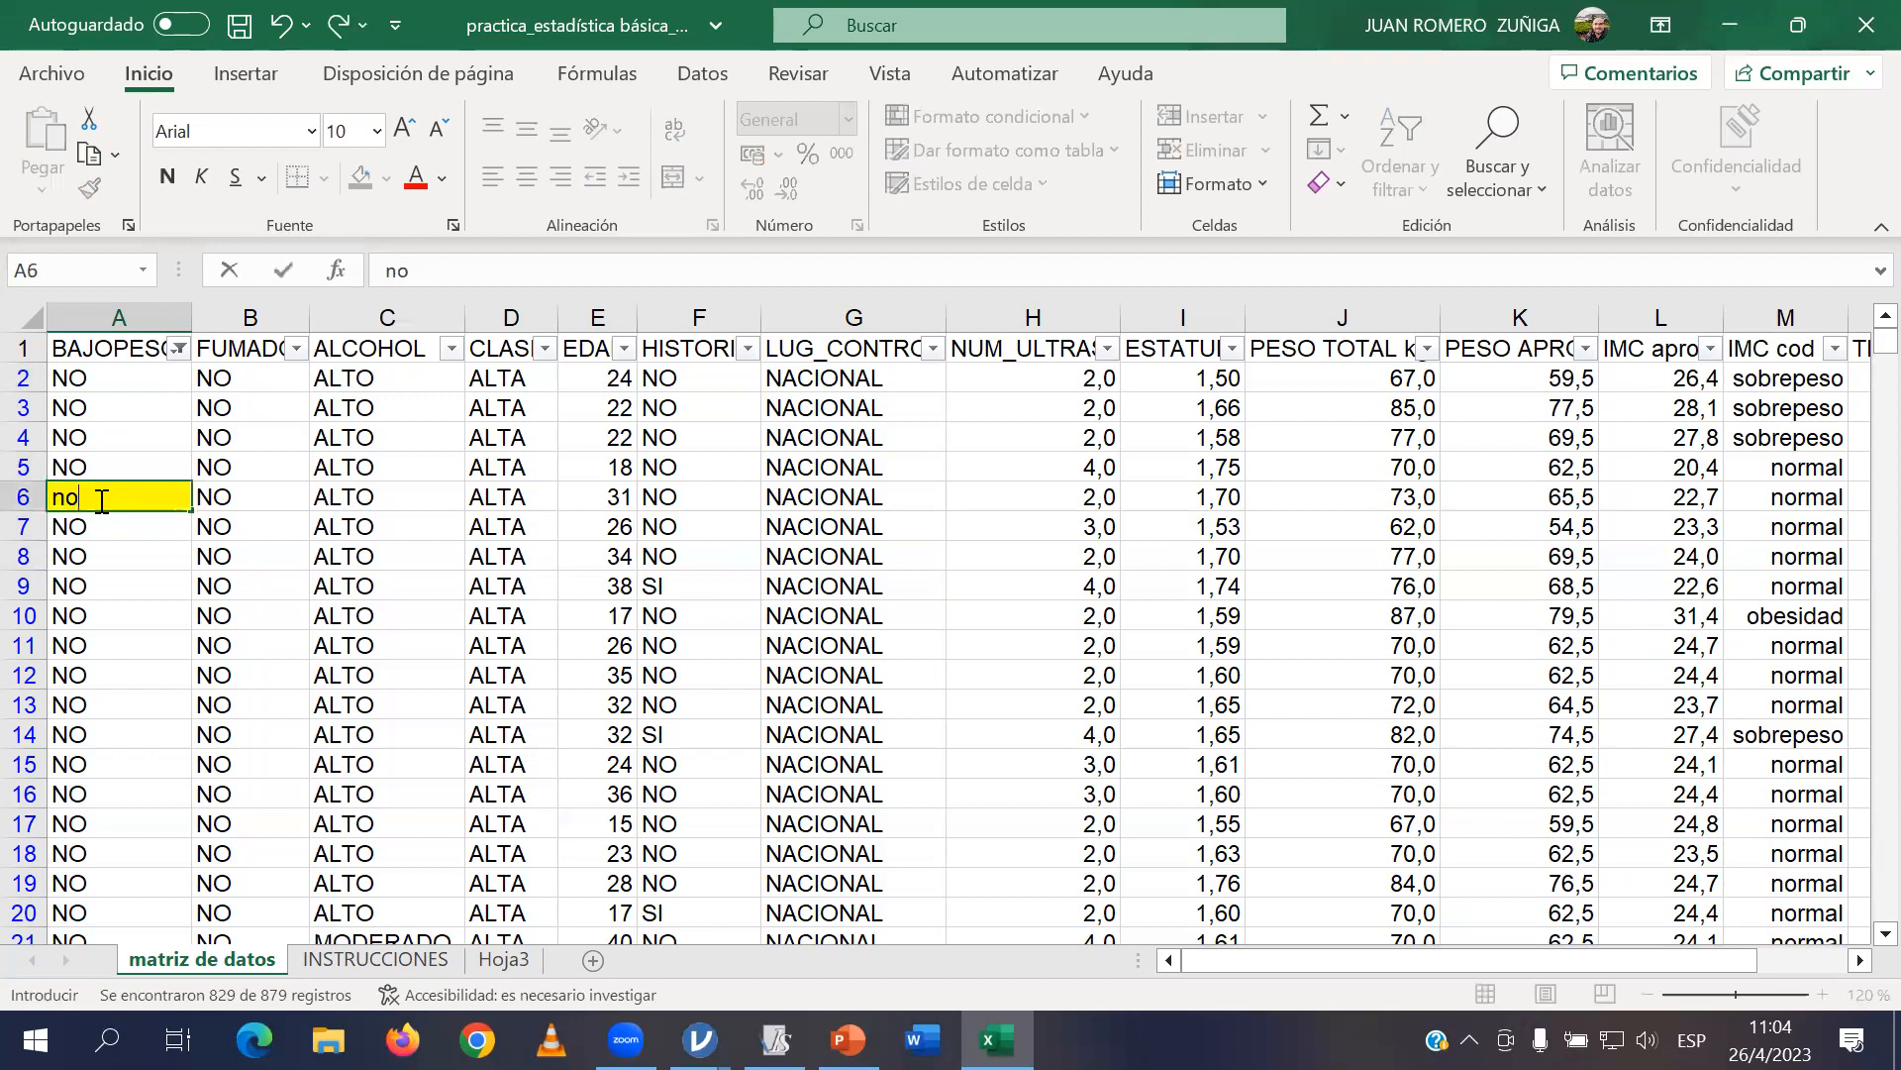
pyautogui.press('BackSpace')
pyautogui.press('BackSpace')
pyautogui.write('n')
pyautogui.press('Return')
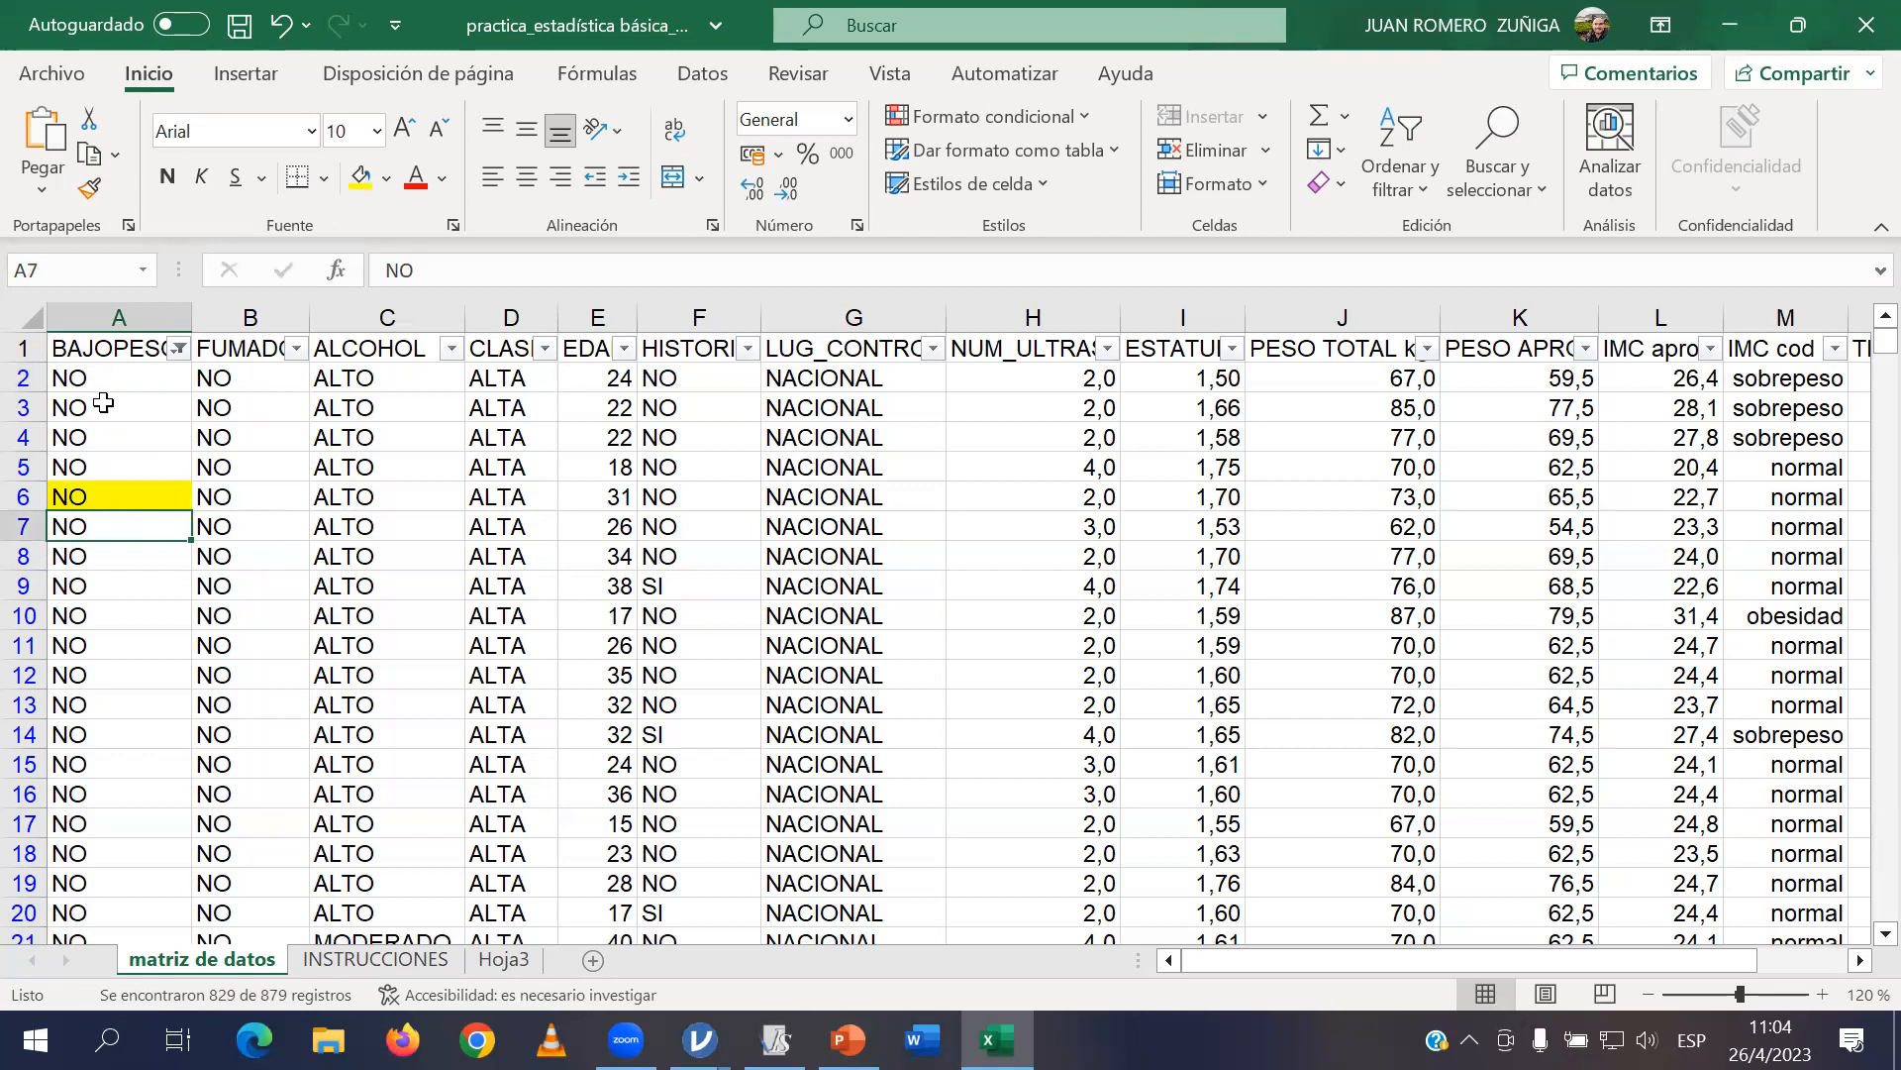
# Examine the distinct values offered by the FUMADO, ALCOHOL and CLASE column filters, keeping all values included.
pyautogui.moveTo(116, 317); pyautogui.dragTo(485, 352)
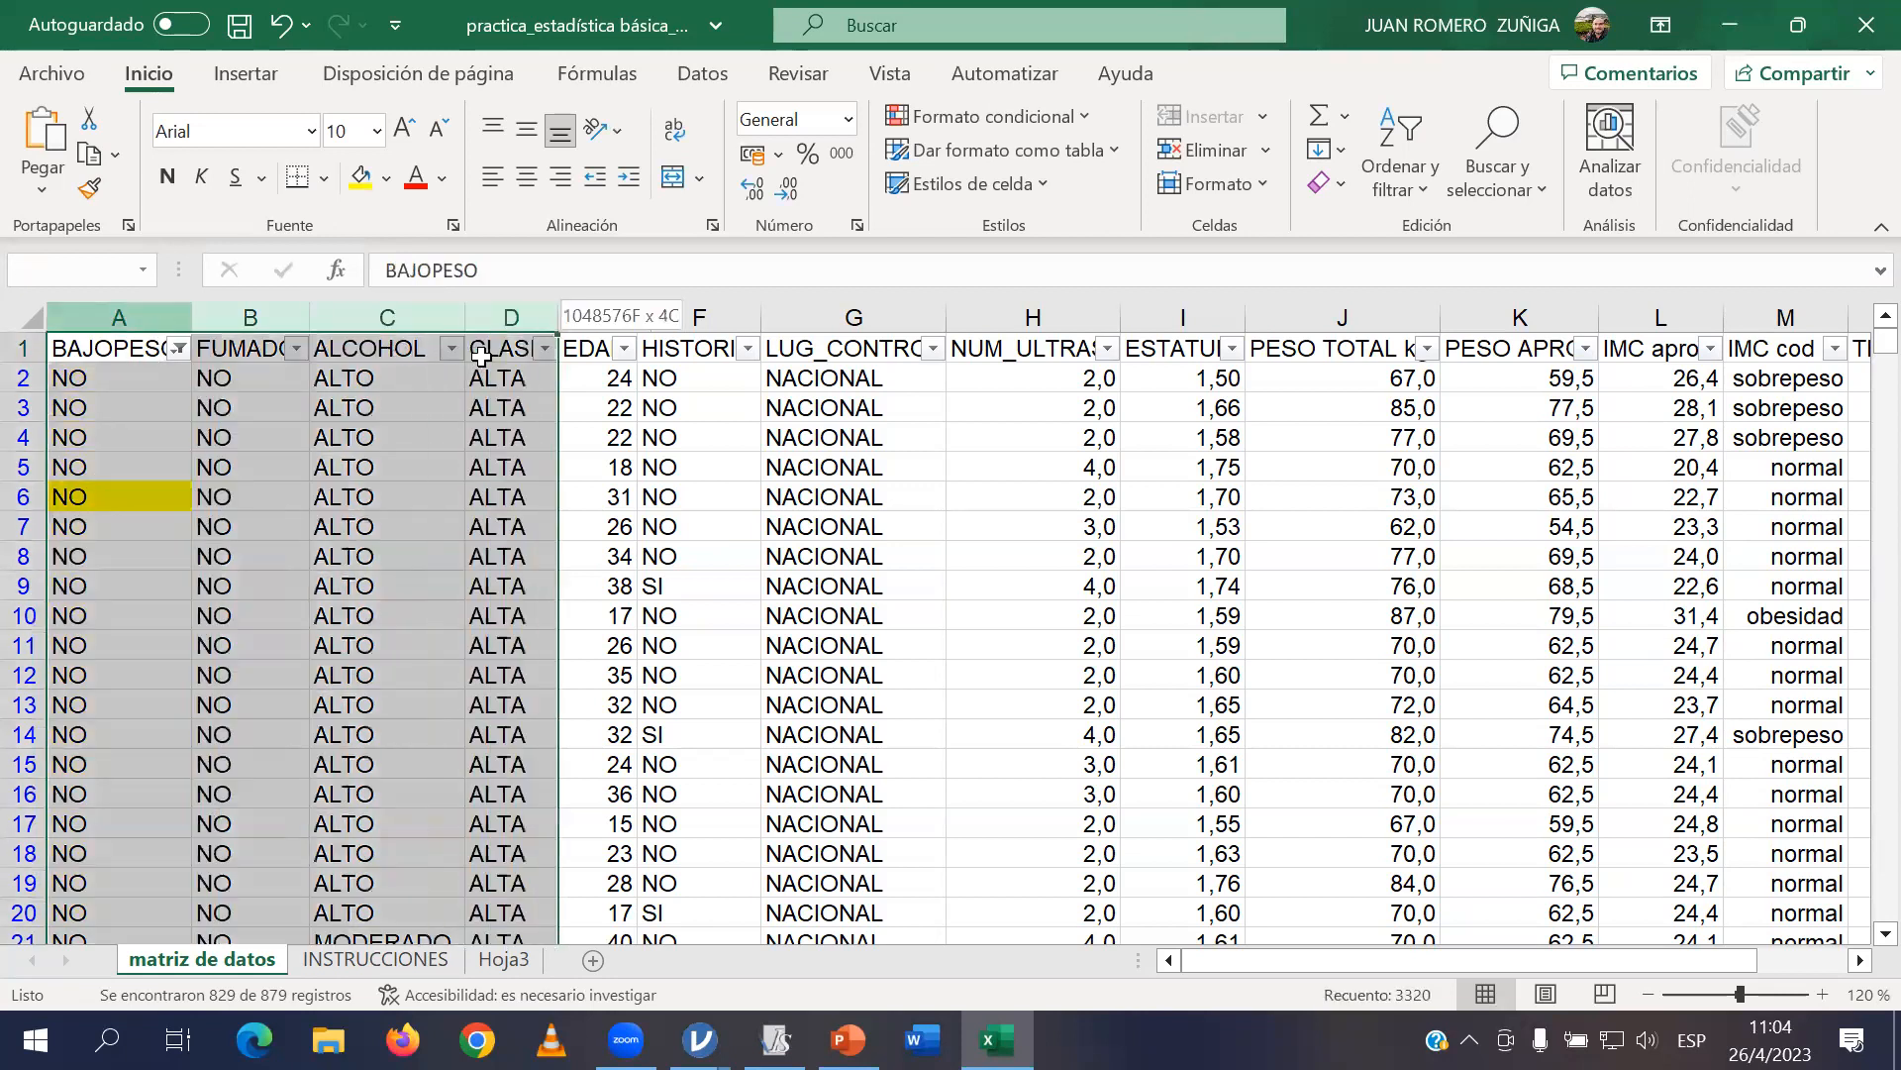
pyautogui.click(382, 492)
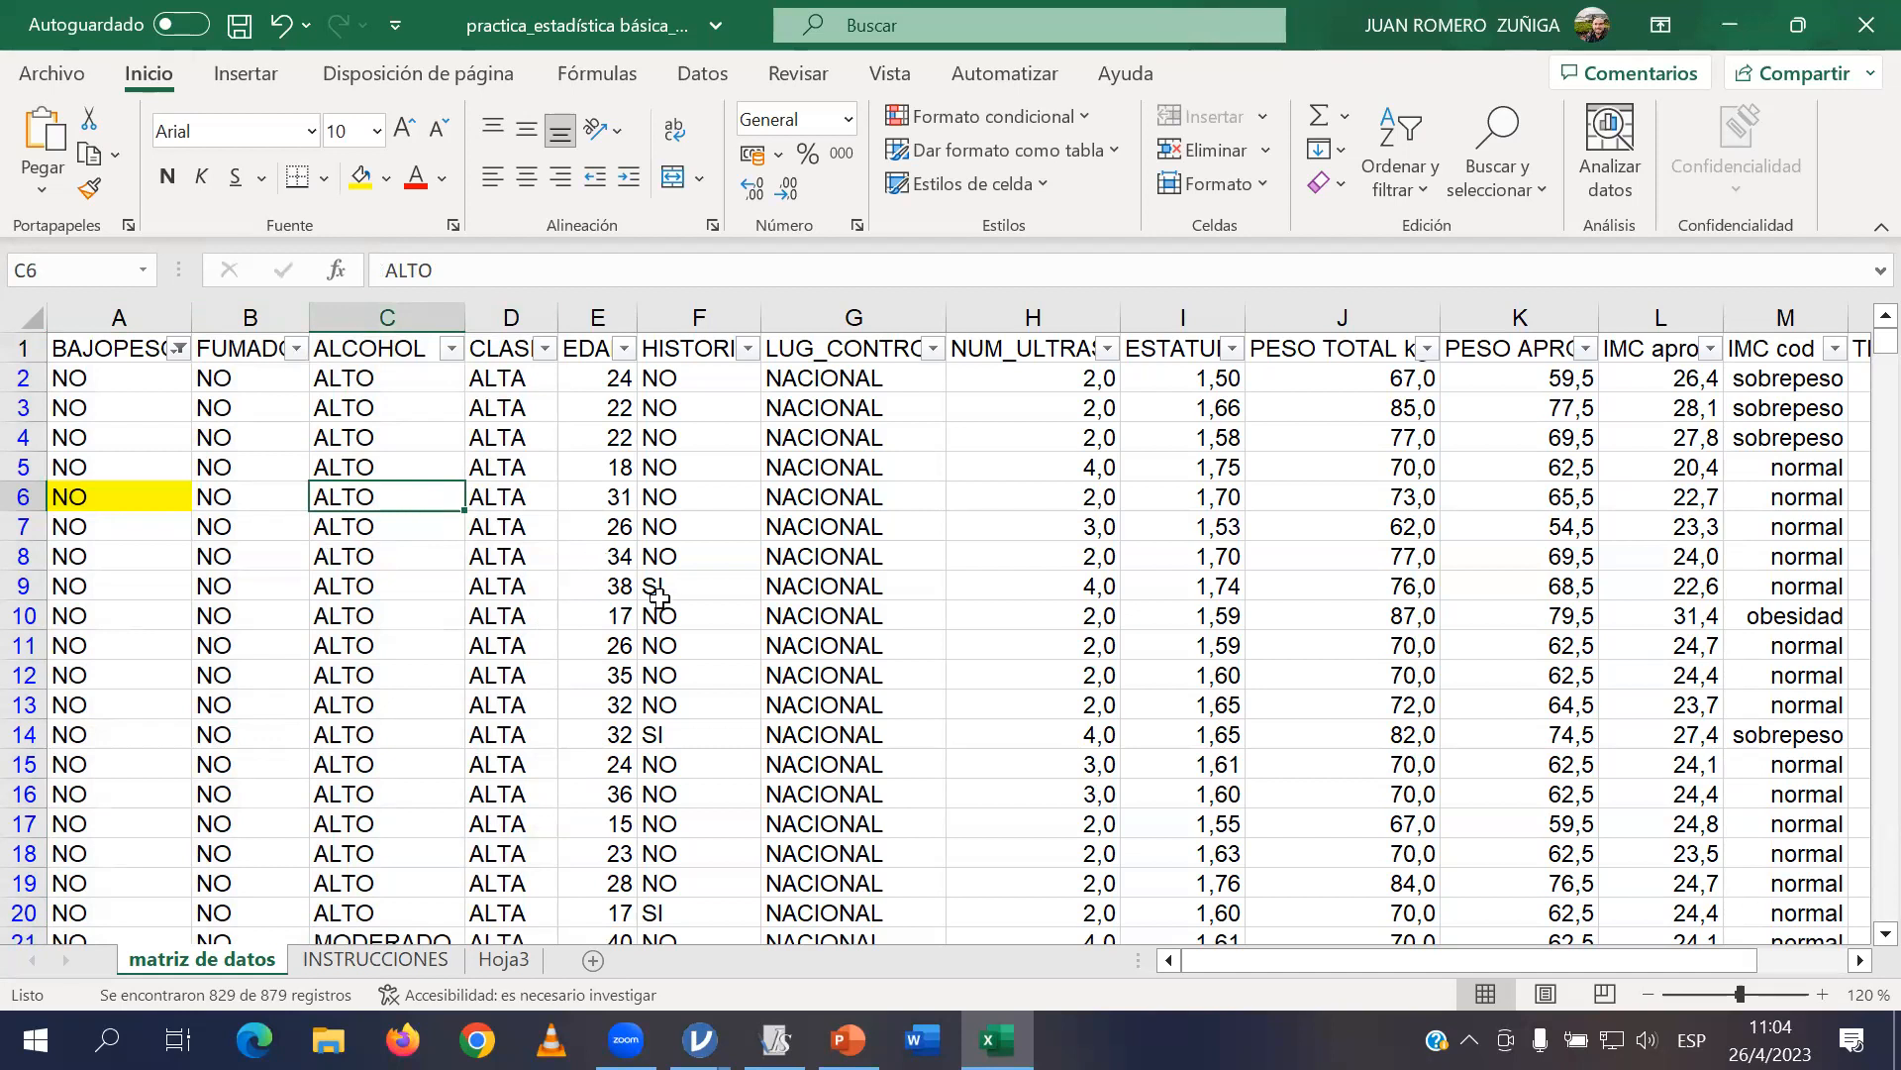
pyautogui.click(296, 350)
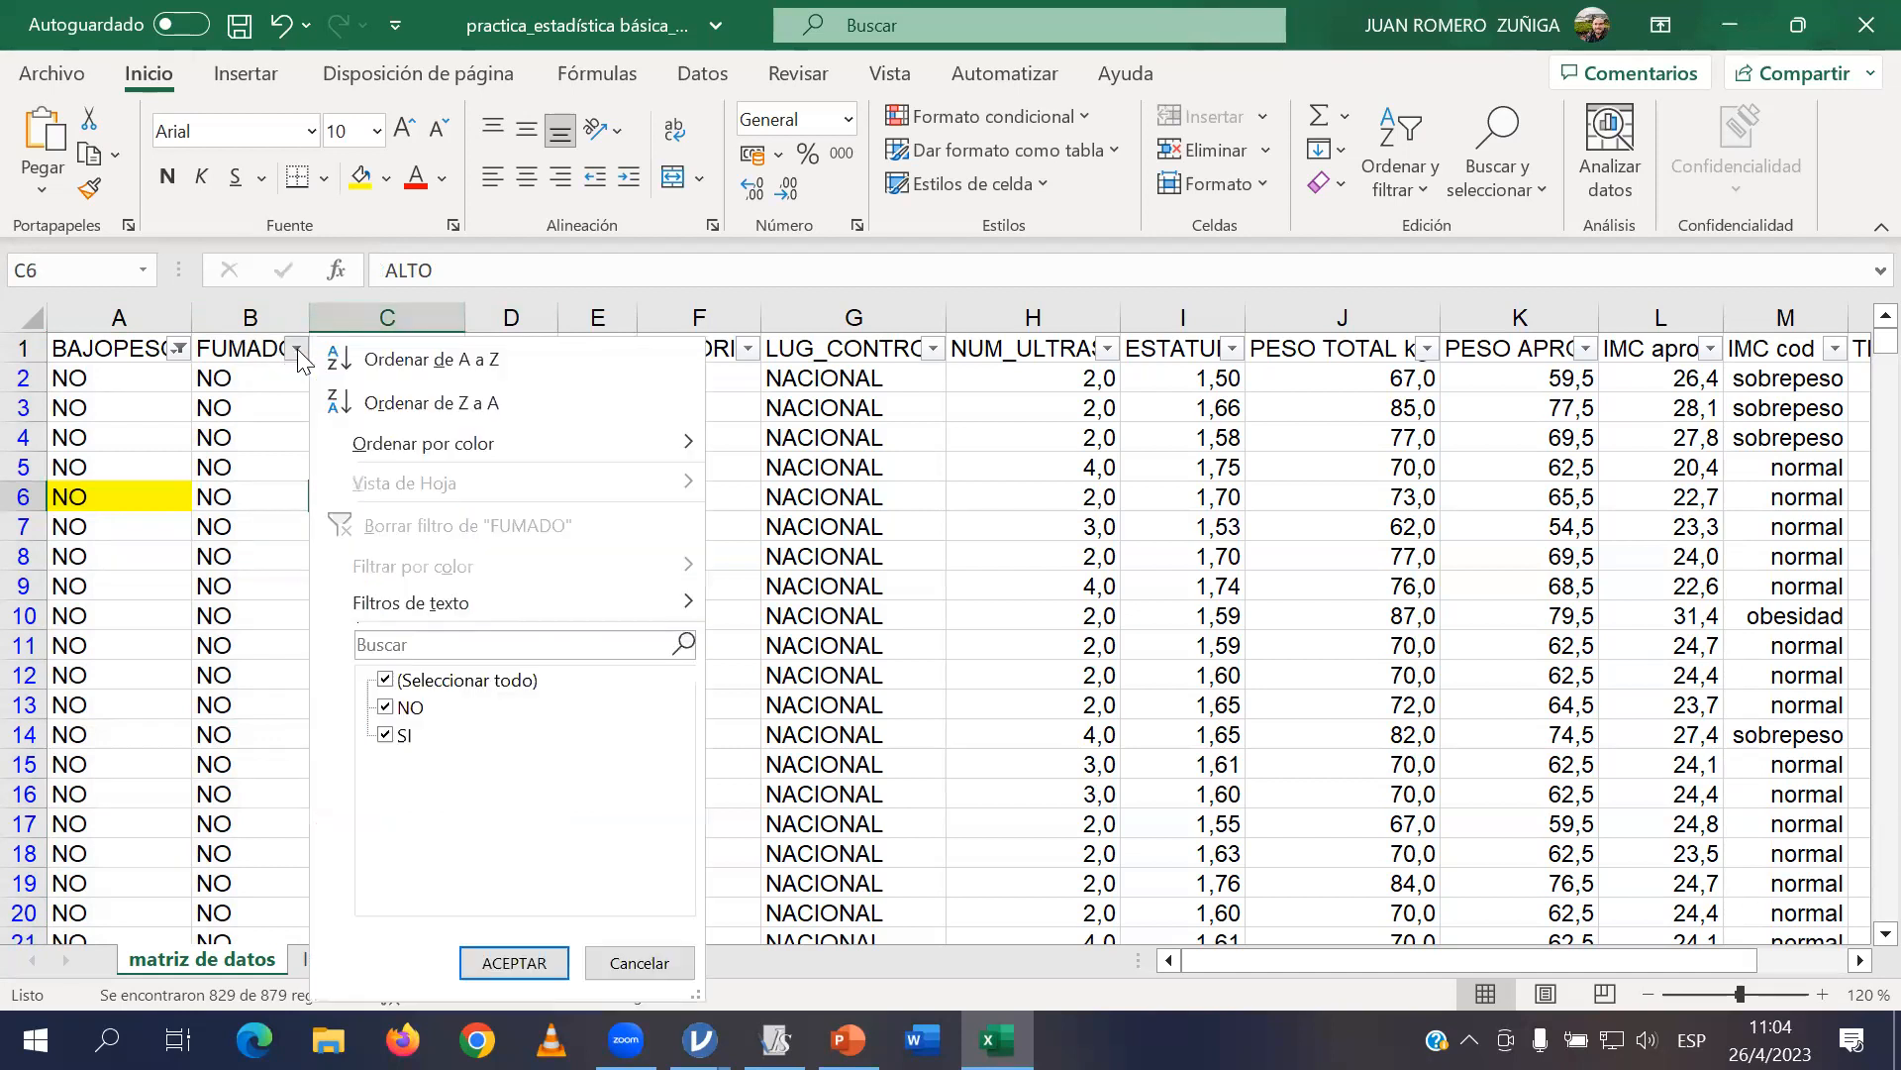
pyautogui.click(435, 680)
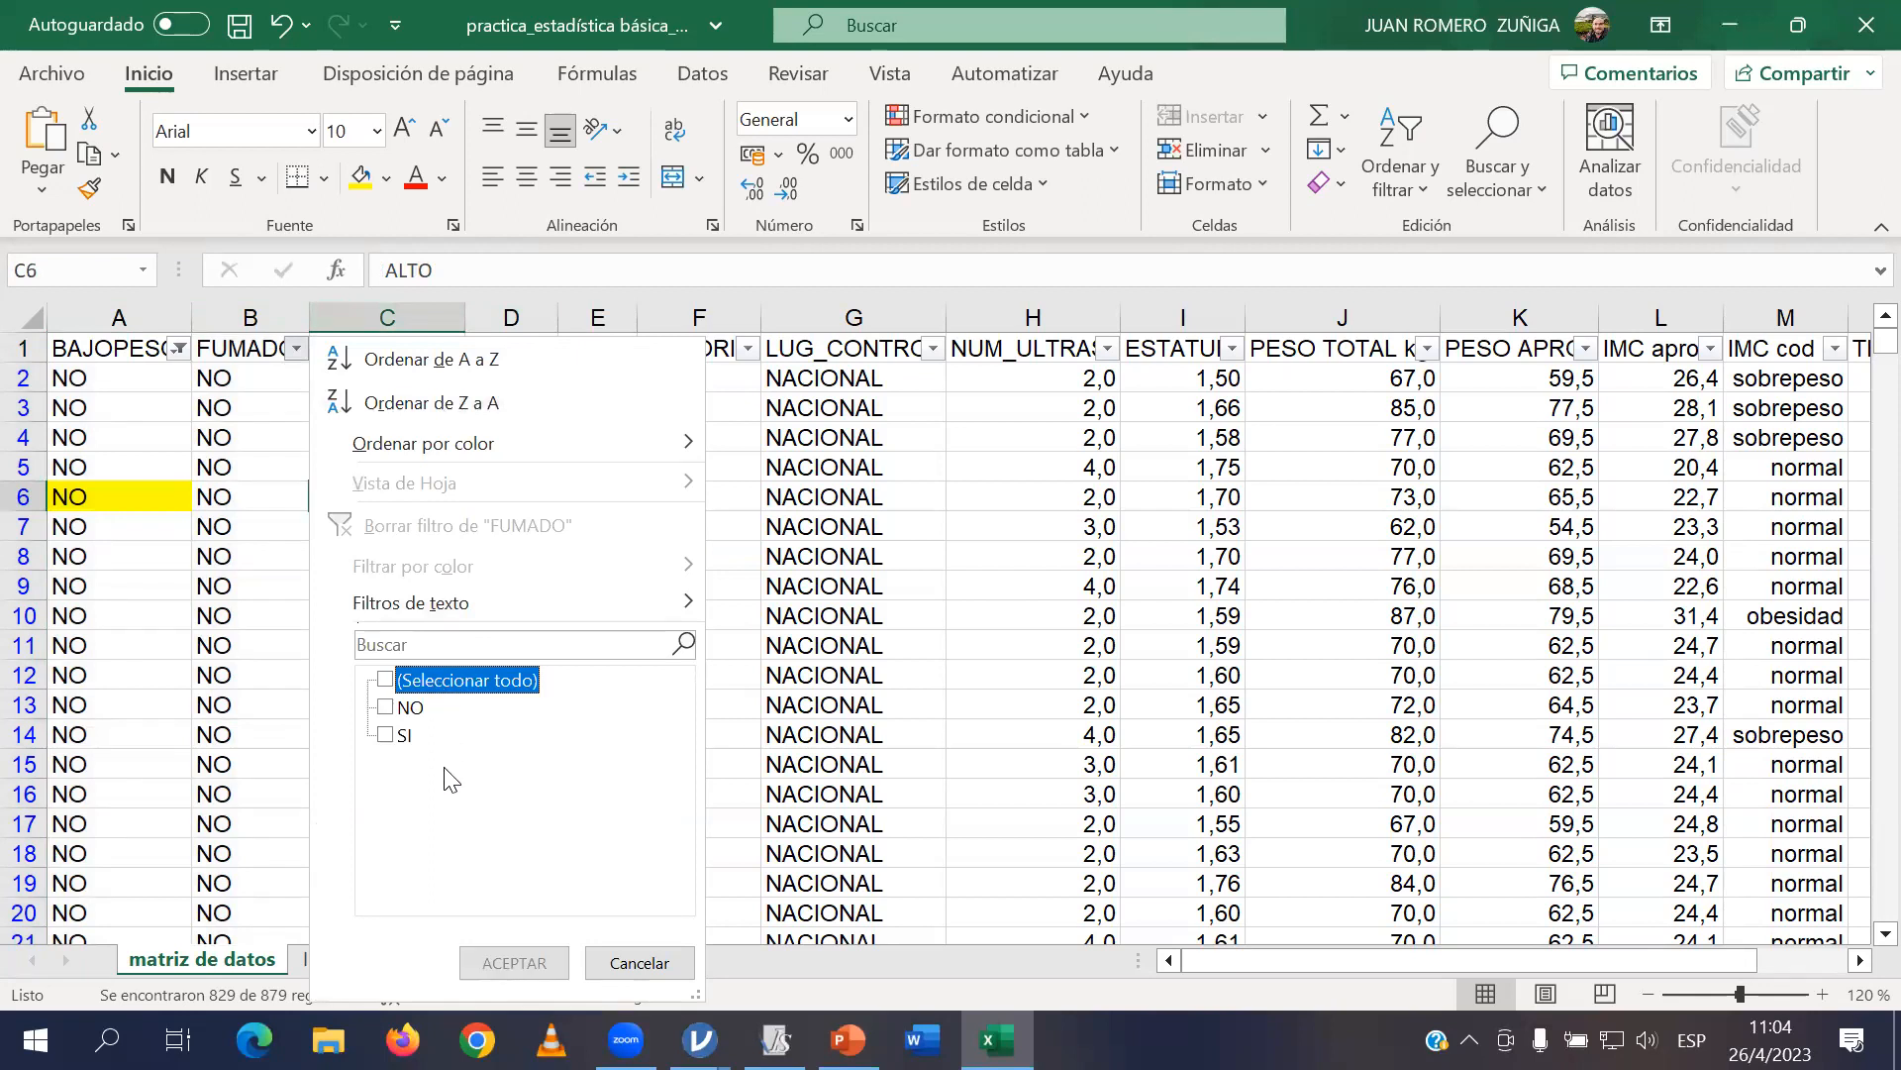
pyautogui.click(386, 680)
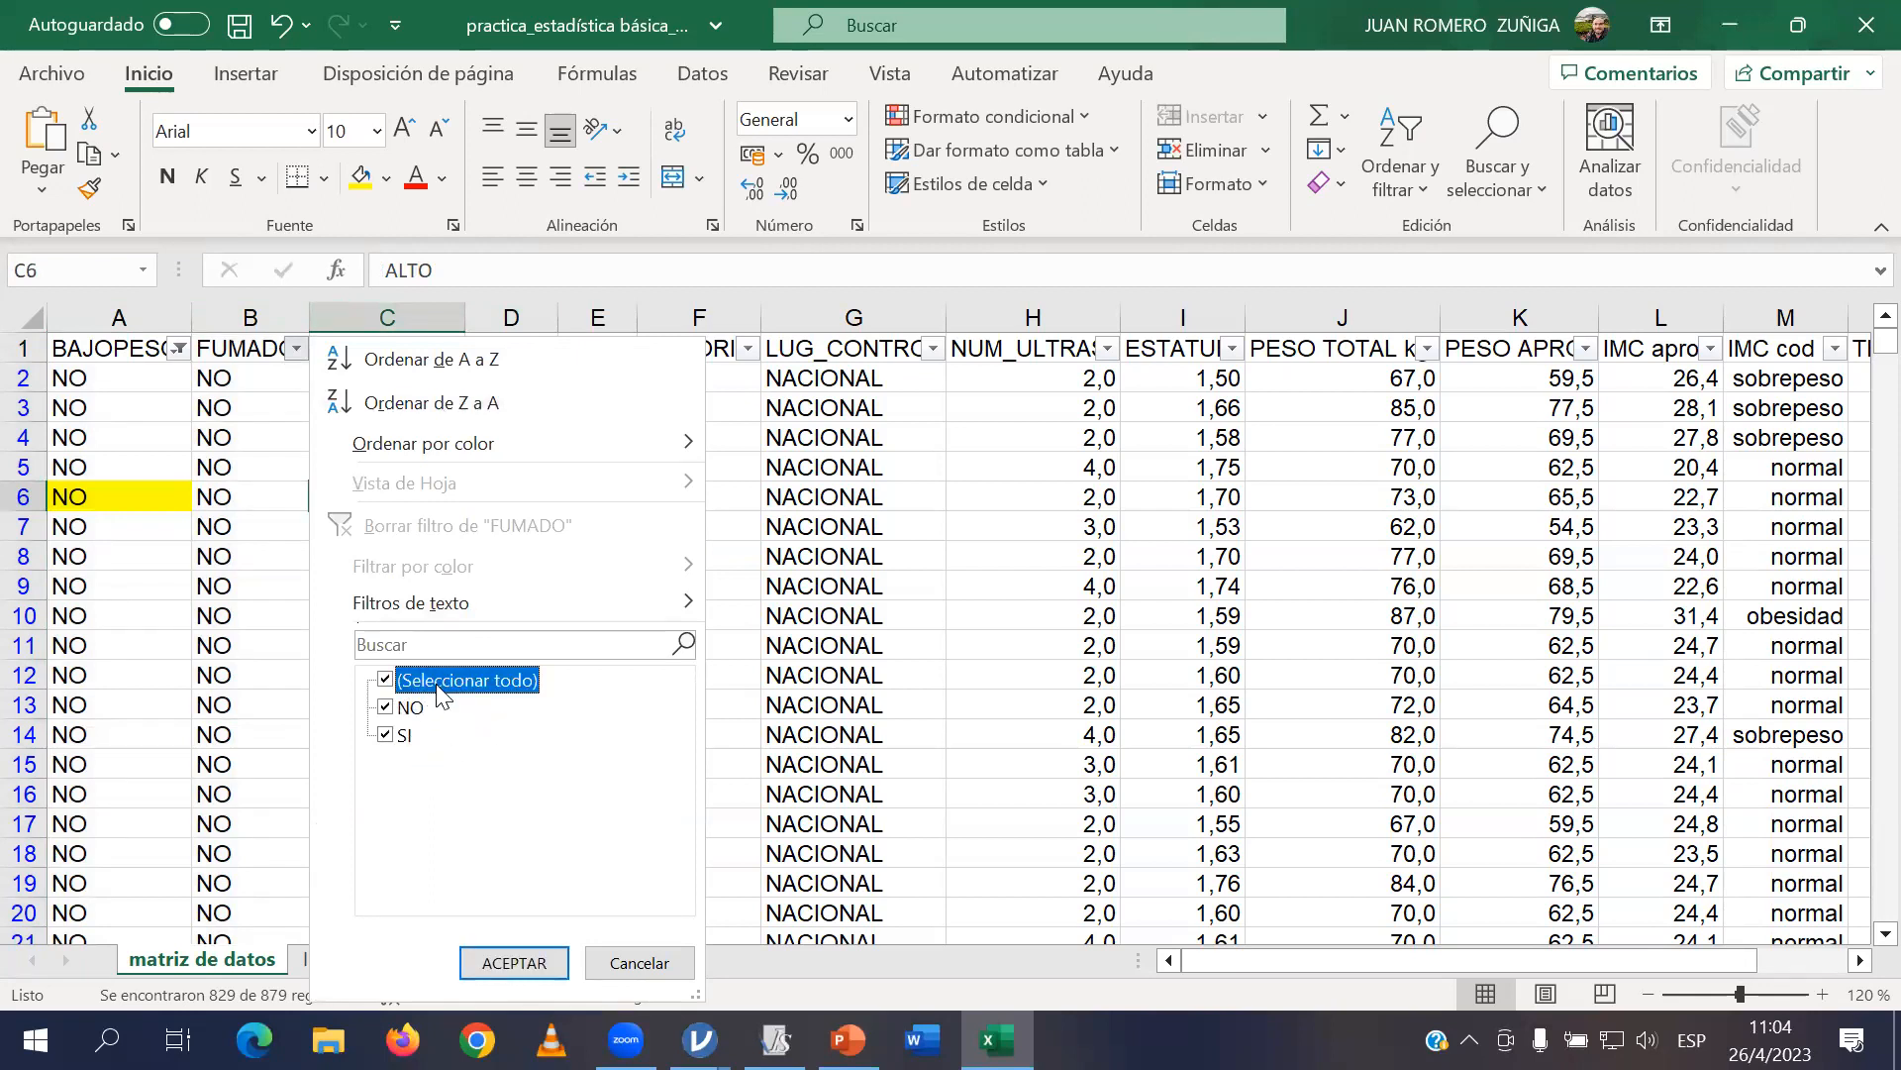
pyautogui.click(514, 963)
pyautogui.click(451, 352)
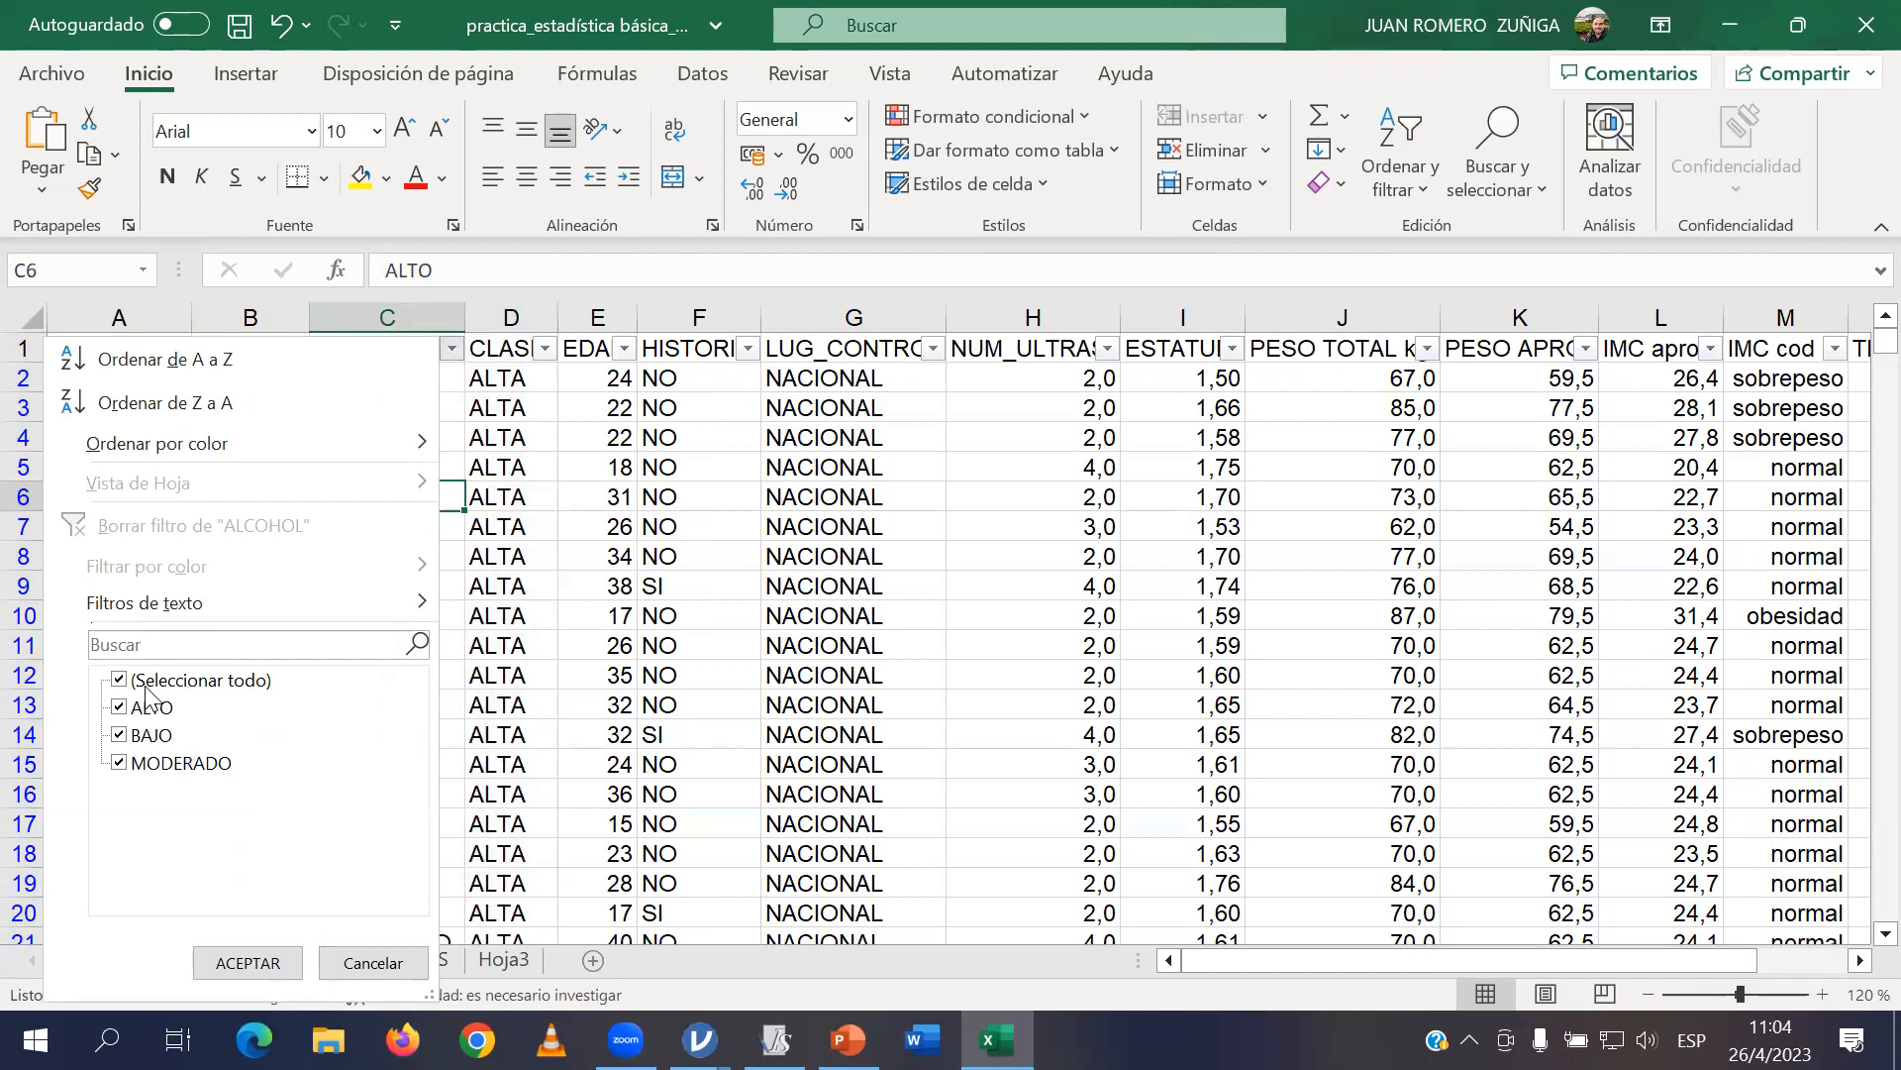
pyautogui.click(405, 963)
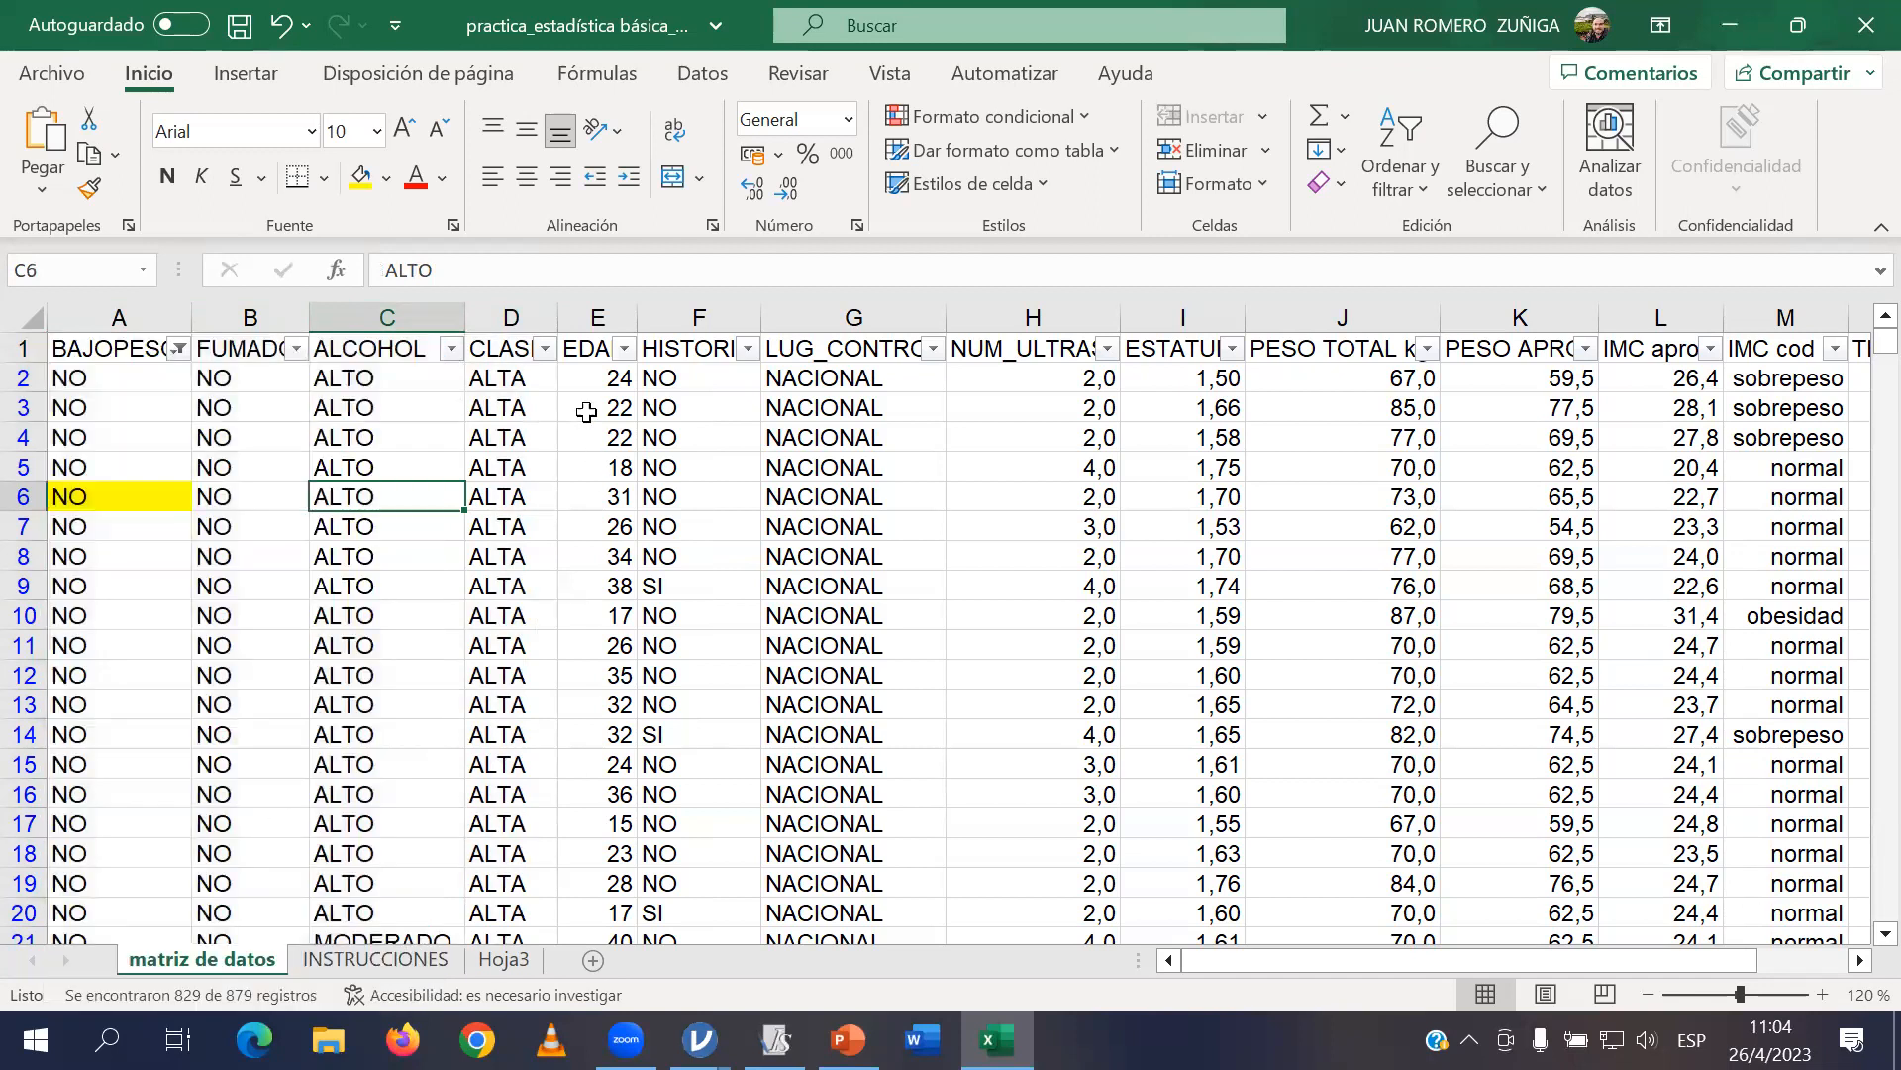
pyautogui.click(545, 349)
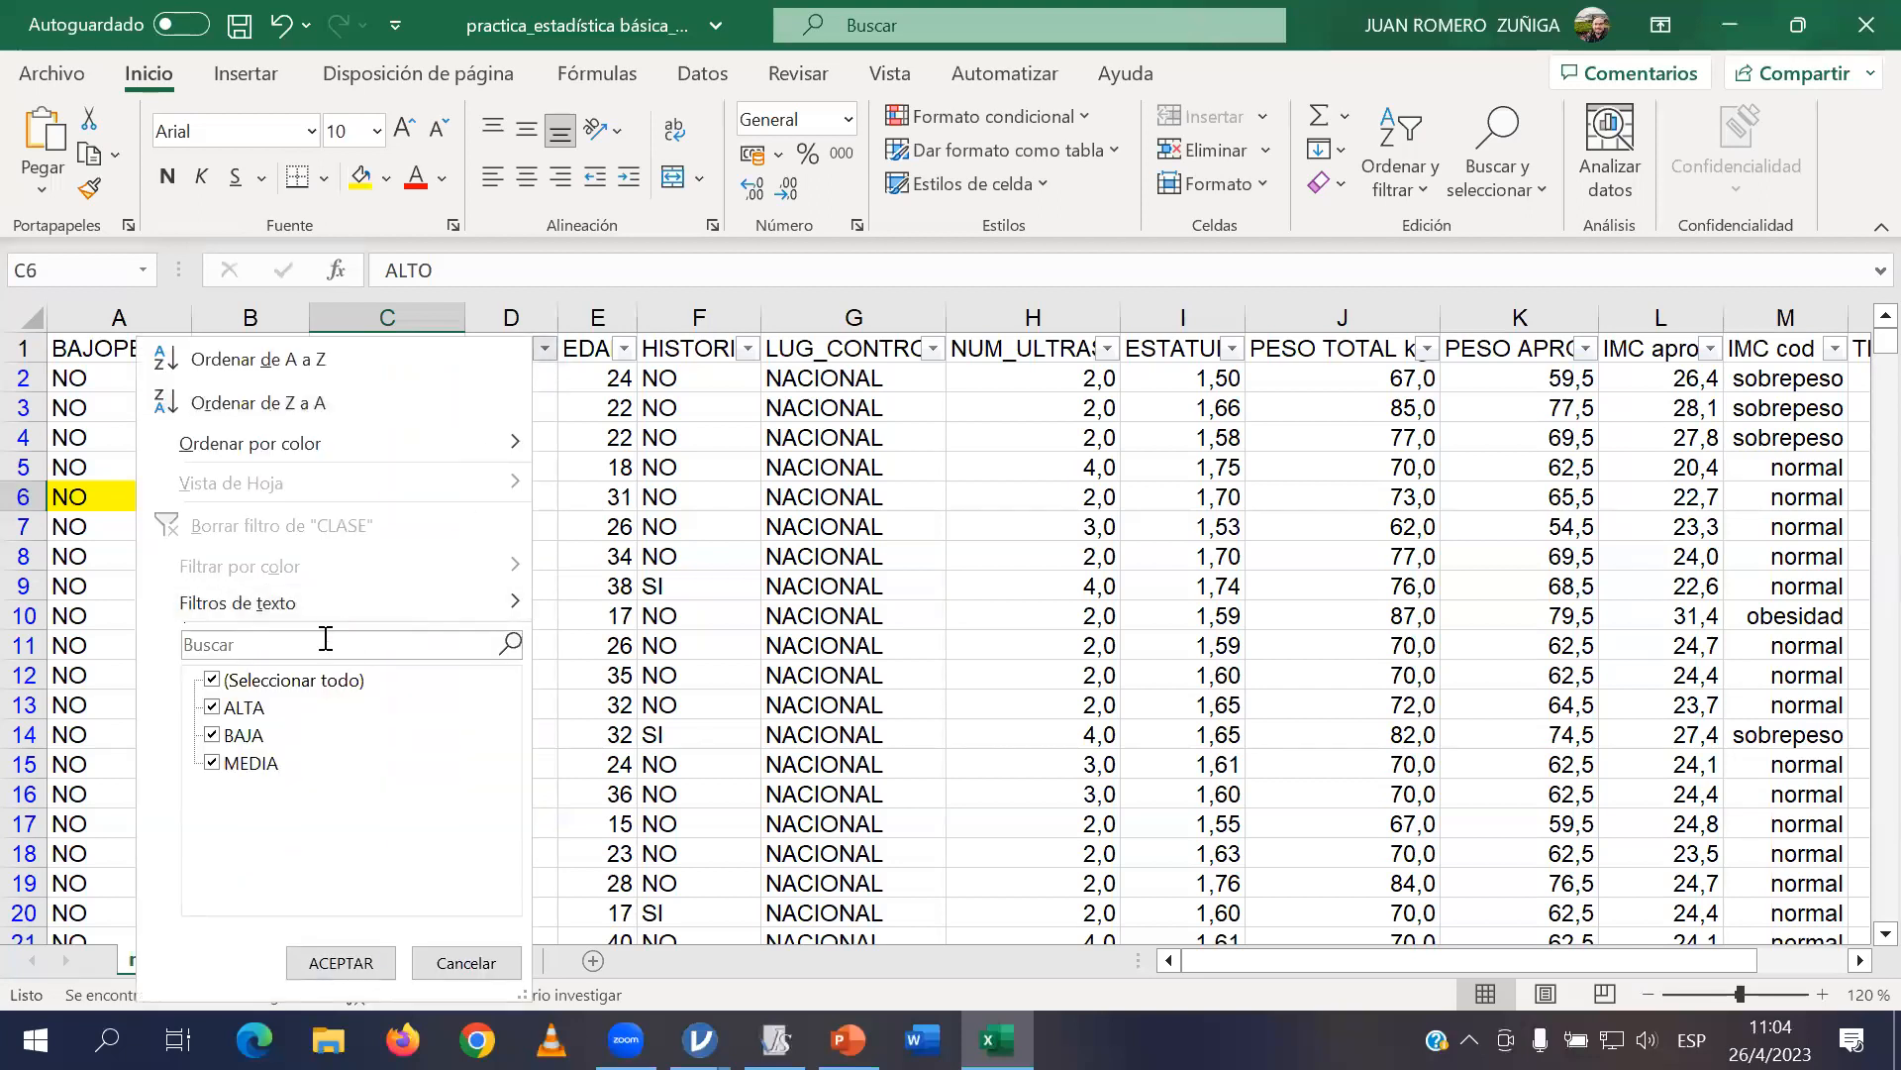
pyautogui.click(483, 963)
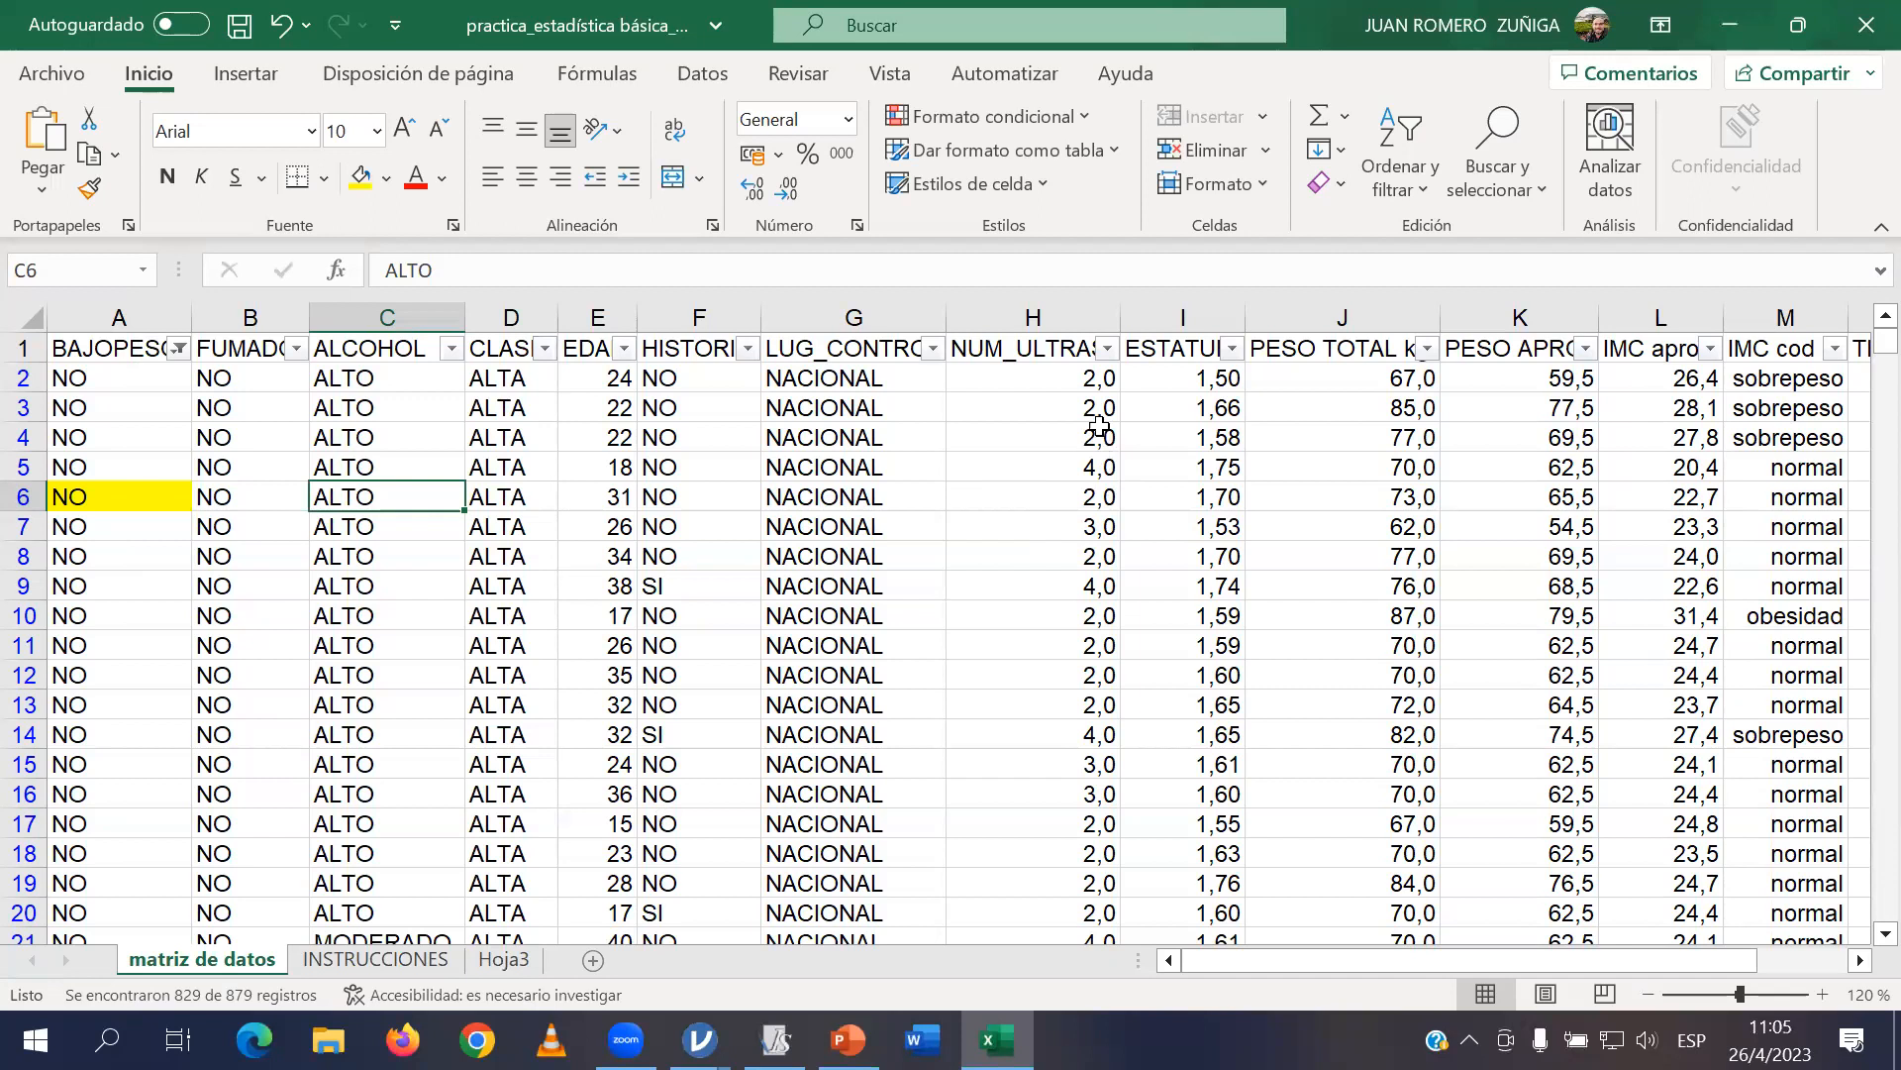
# Check the values listed in the NUM_ULTRAS filter and filter that column to show only 40,0.
pyautogui.click(1108, 349)
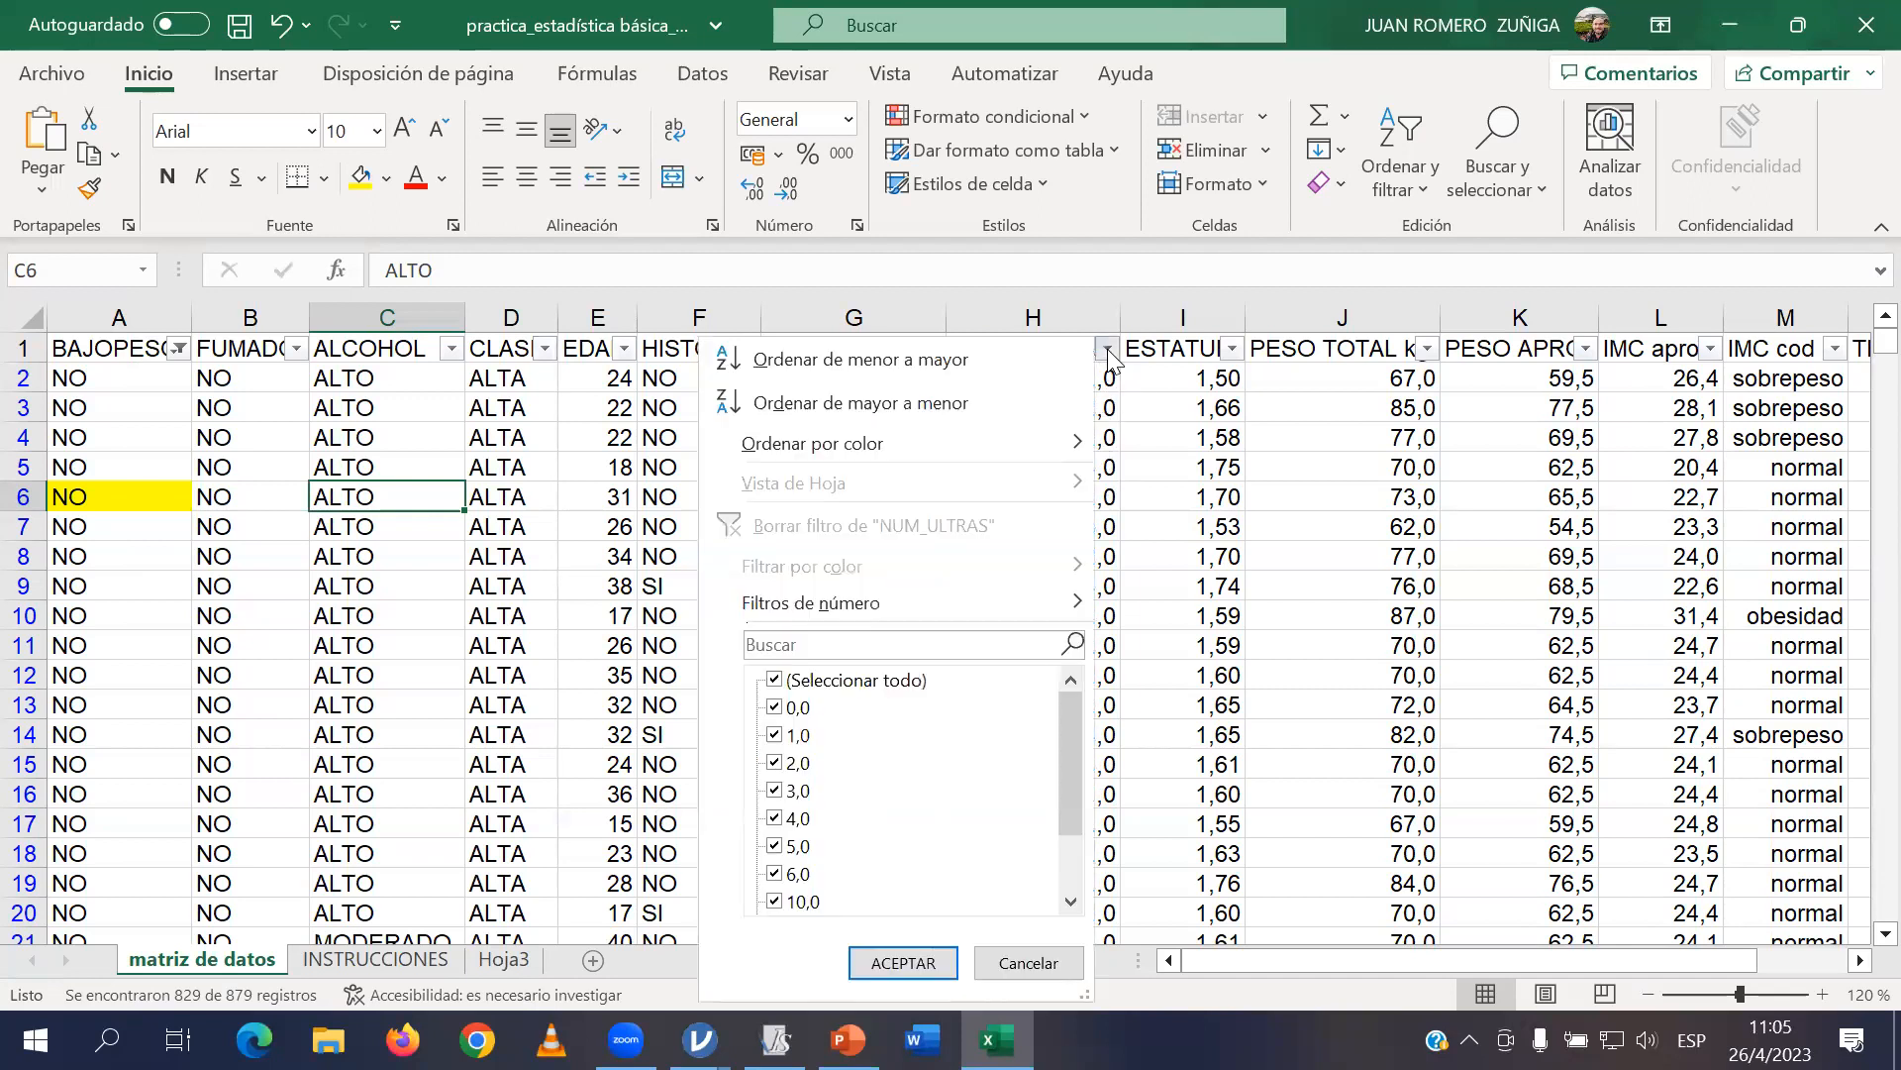
pyautogui.moveTo(1059, 731); pyautogui.dragTo(1067, 826)
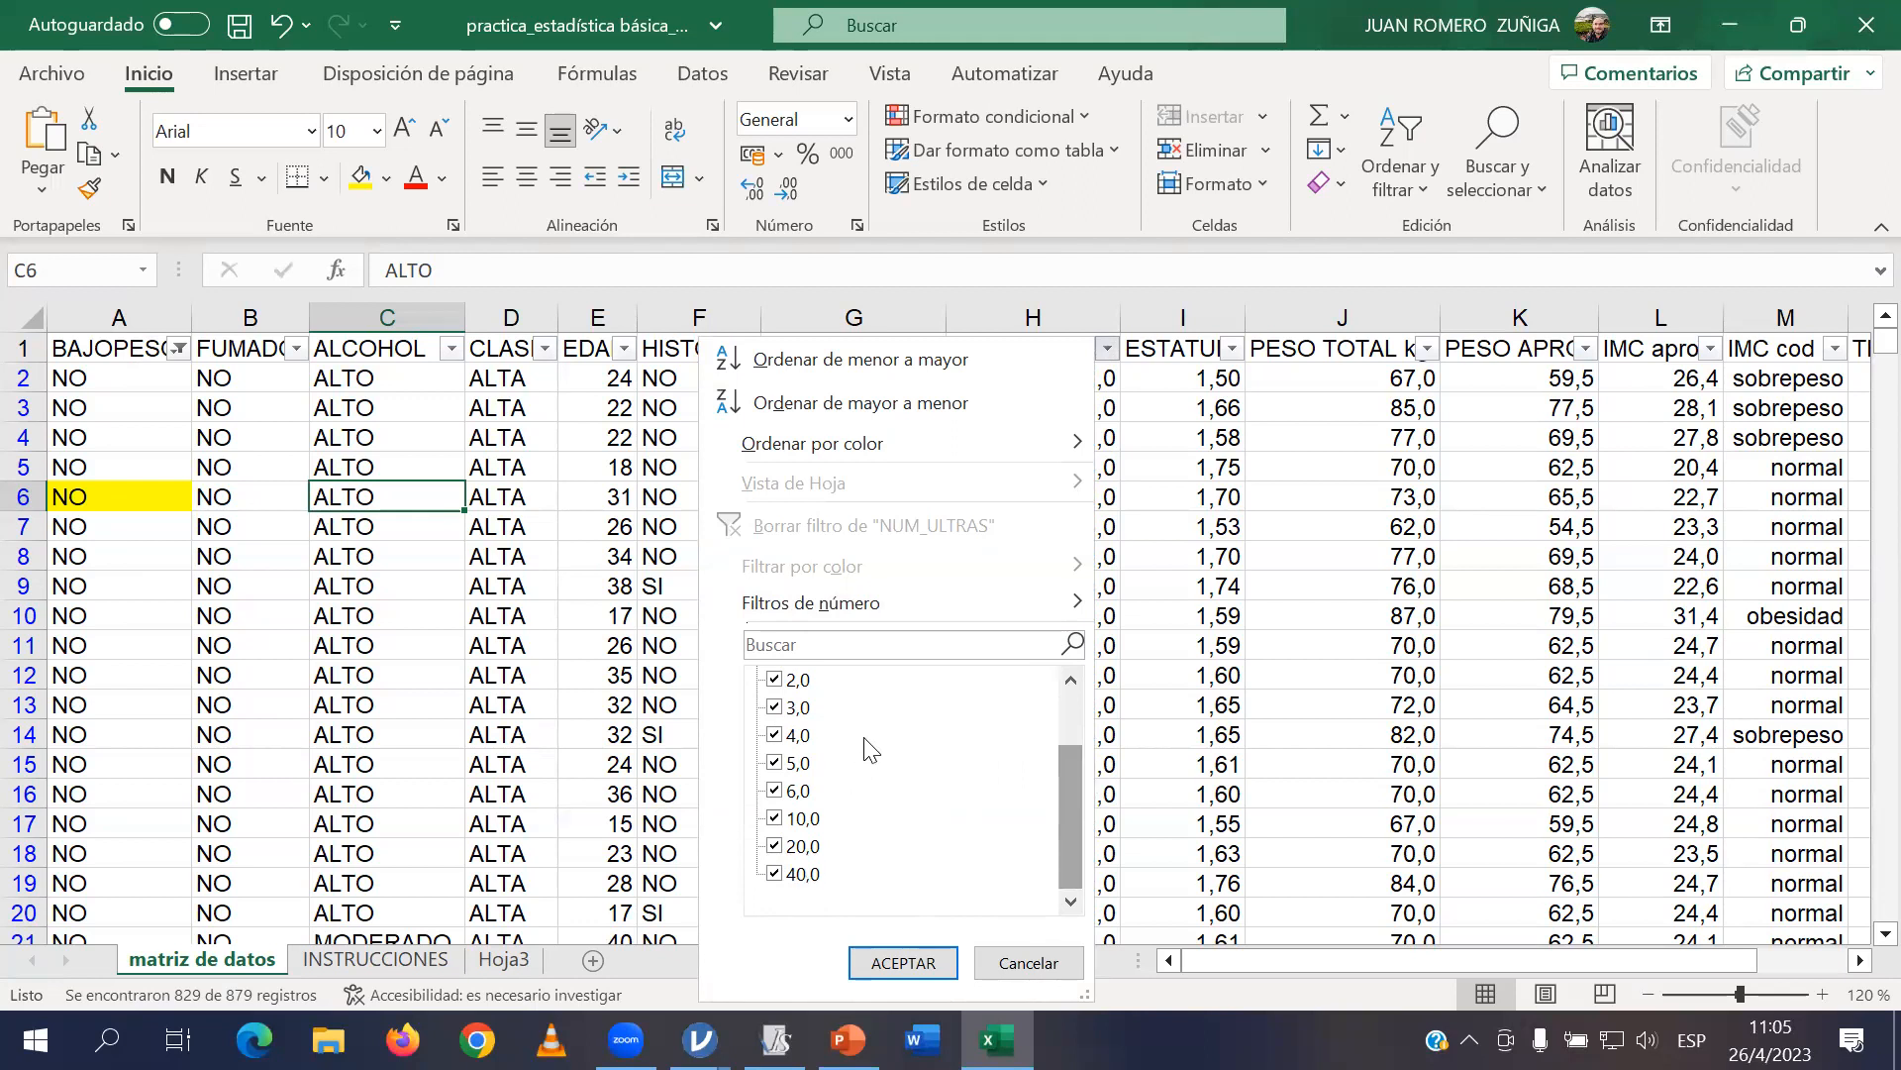
pyautogui.scroll(1, 867, 749)
pyautogui.click(840, 683)
pyautogui.scroll(-1, 782, 860)
pyautogui.click(776, 874)
pyautogui.click(903, 962)
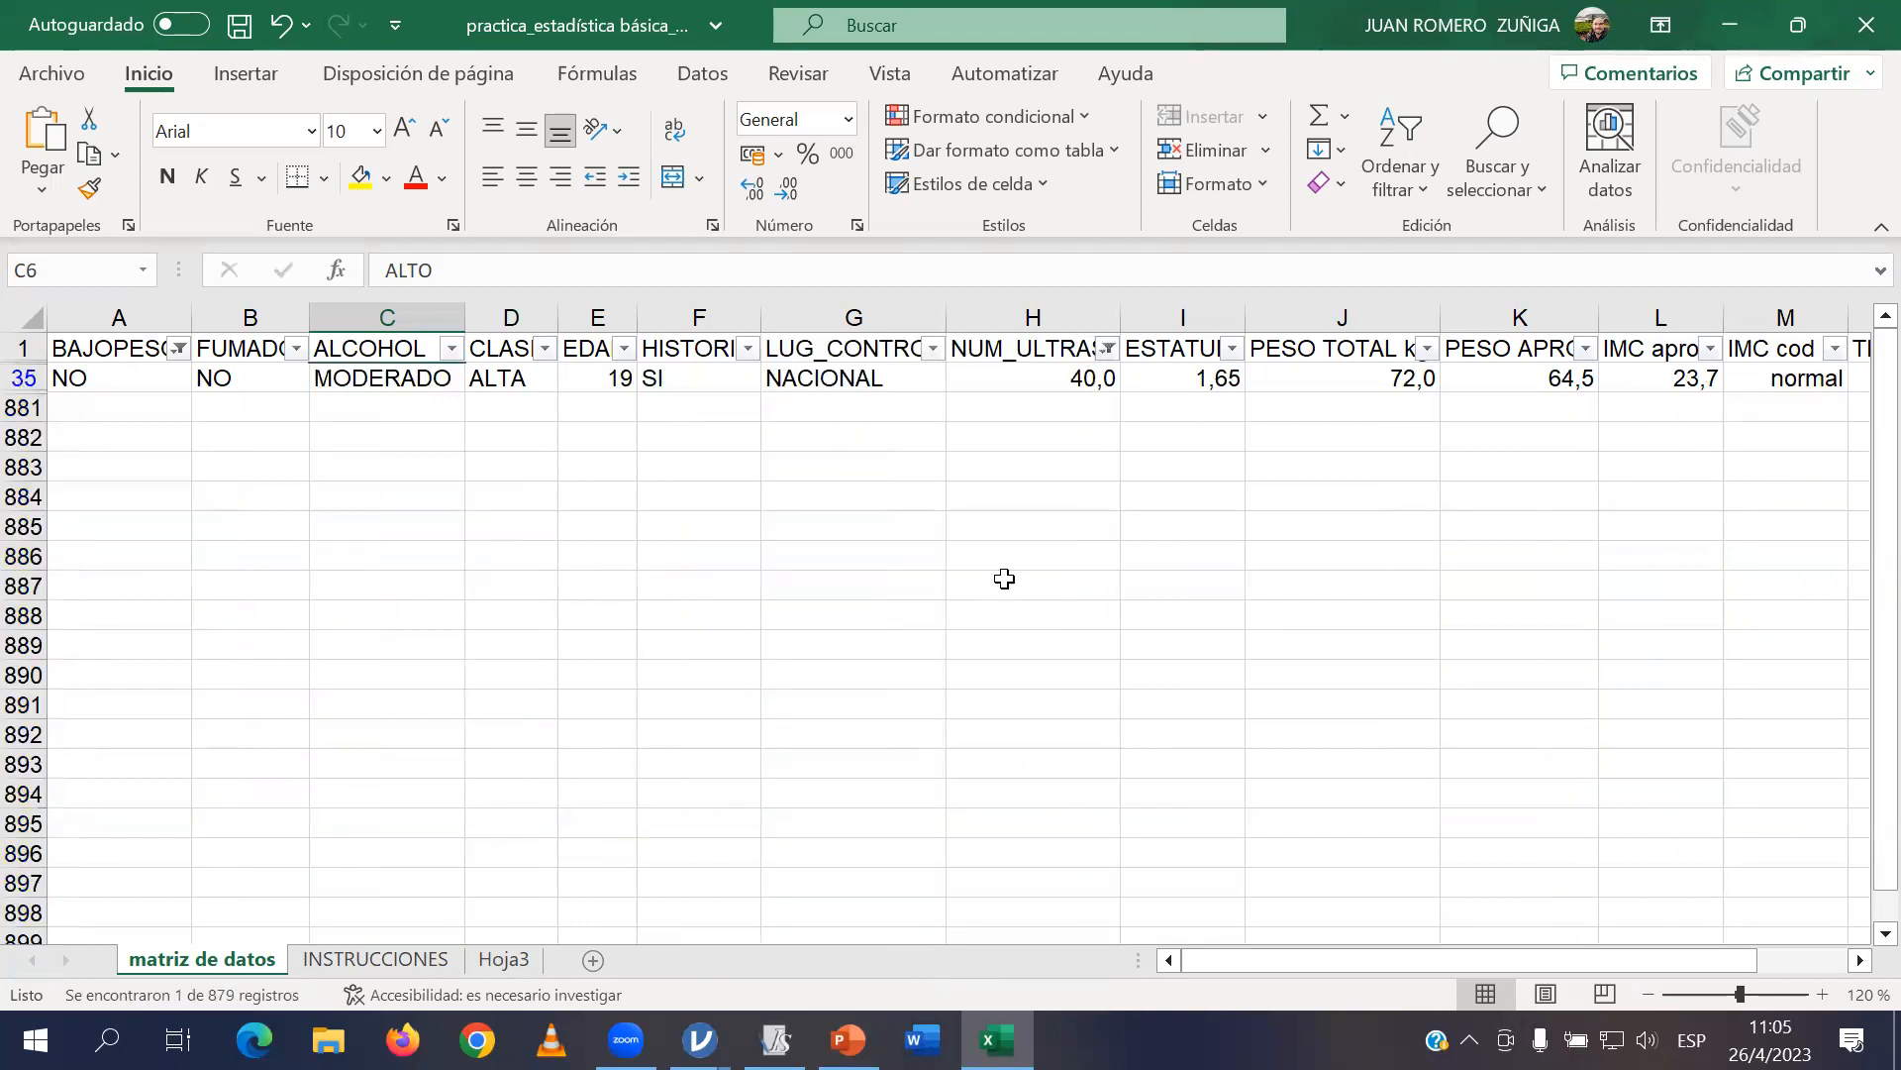
# Review the filtered record in row 35 field by field, from BAJOPESO to NUM_ULTRAS, and select the whole row.
pyautogui.click(149, 380)
pyautogui.click(252, 390)
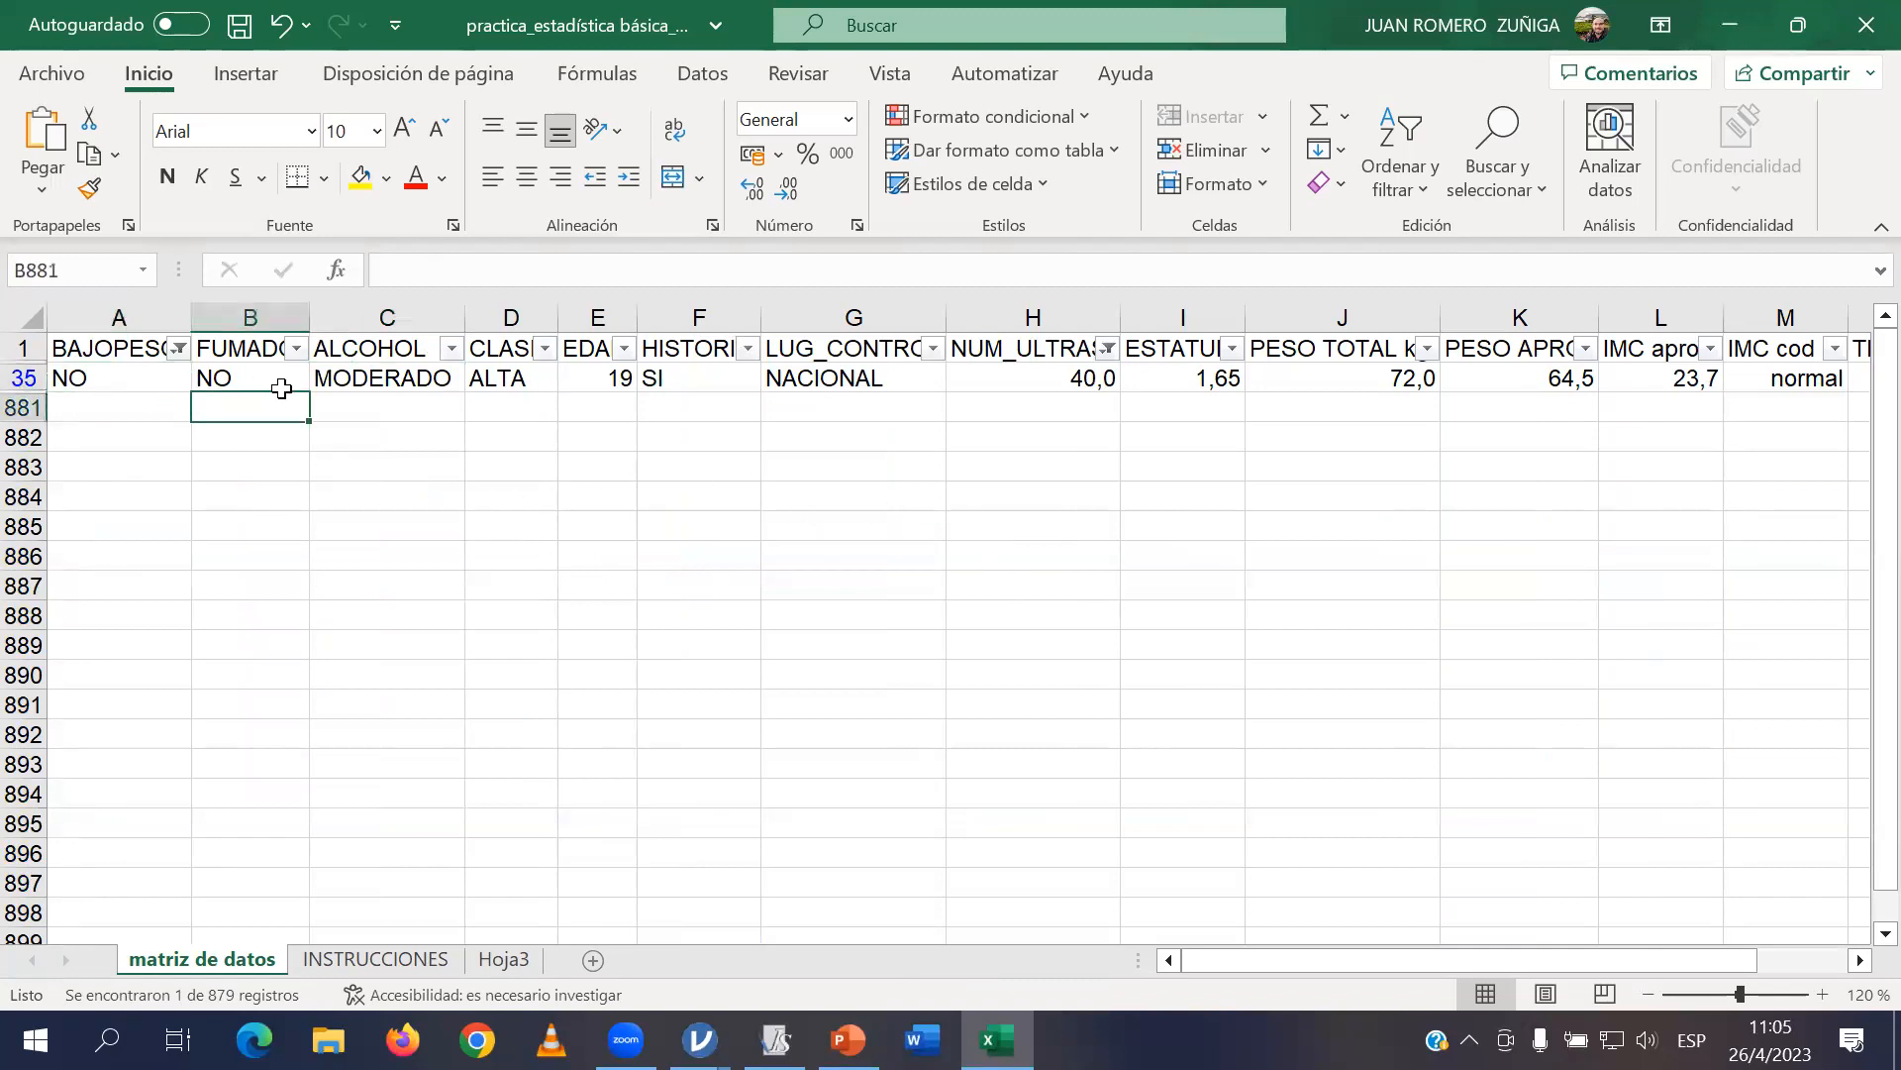
pyautogui.click(383, 381)
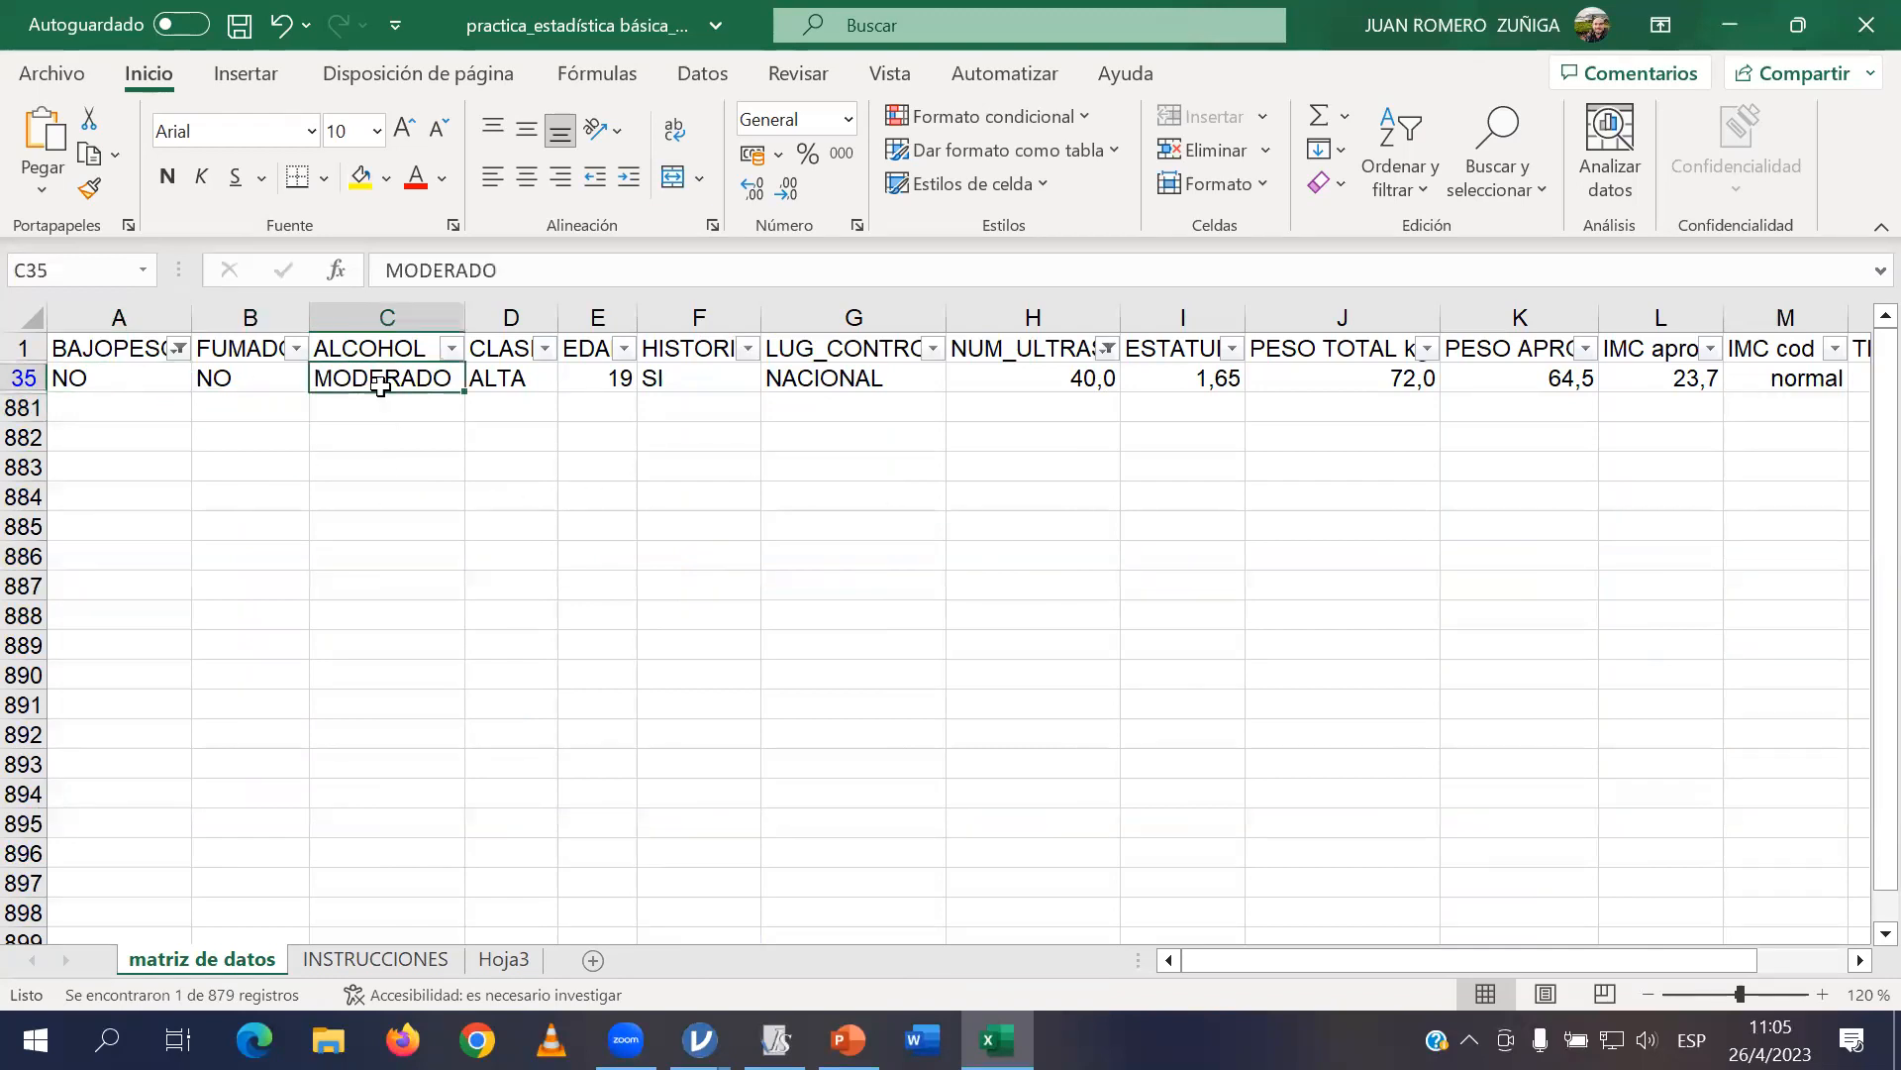
pyautogui.click(488, 376)
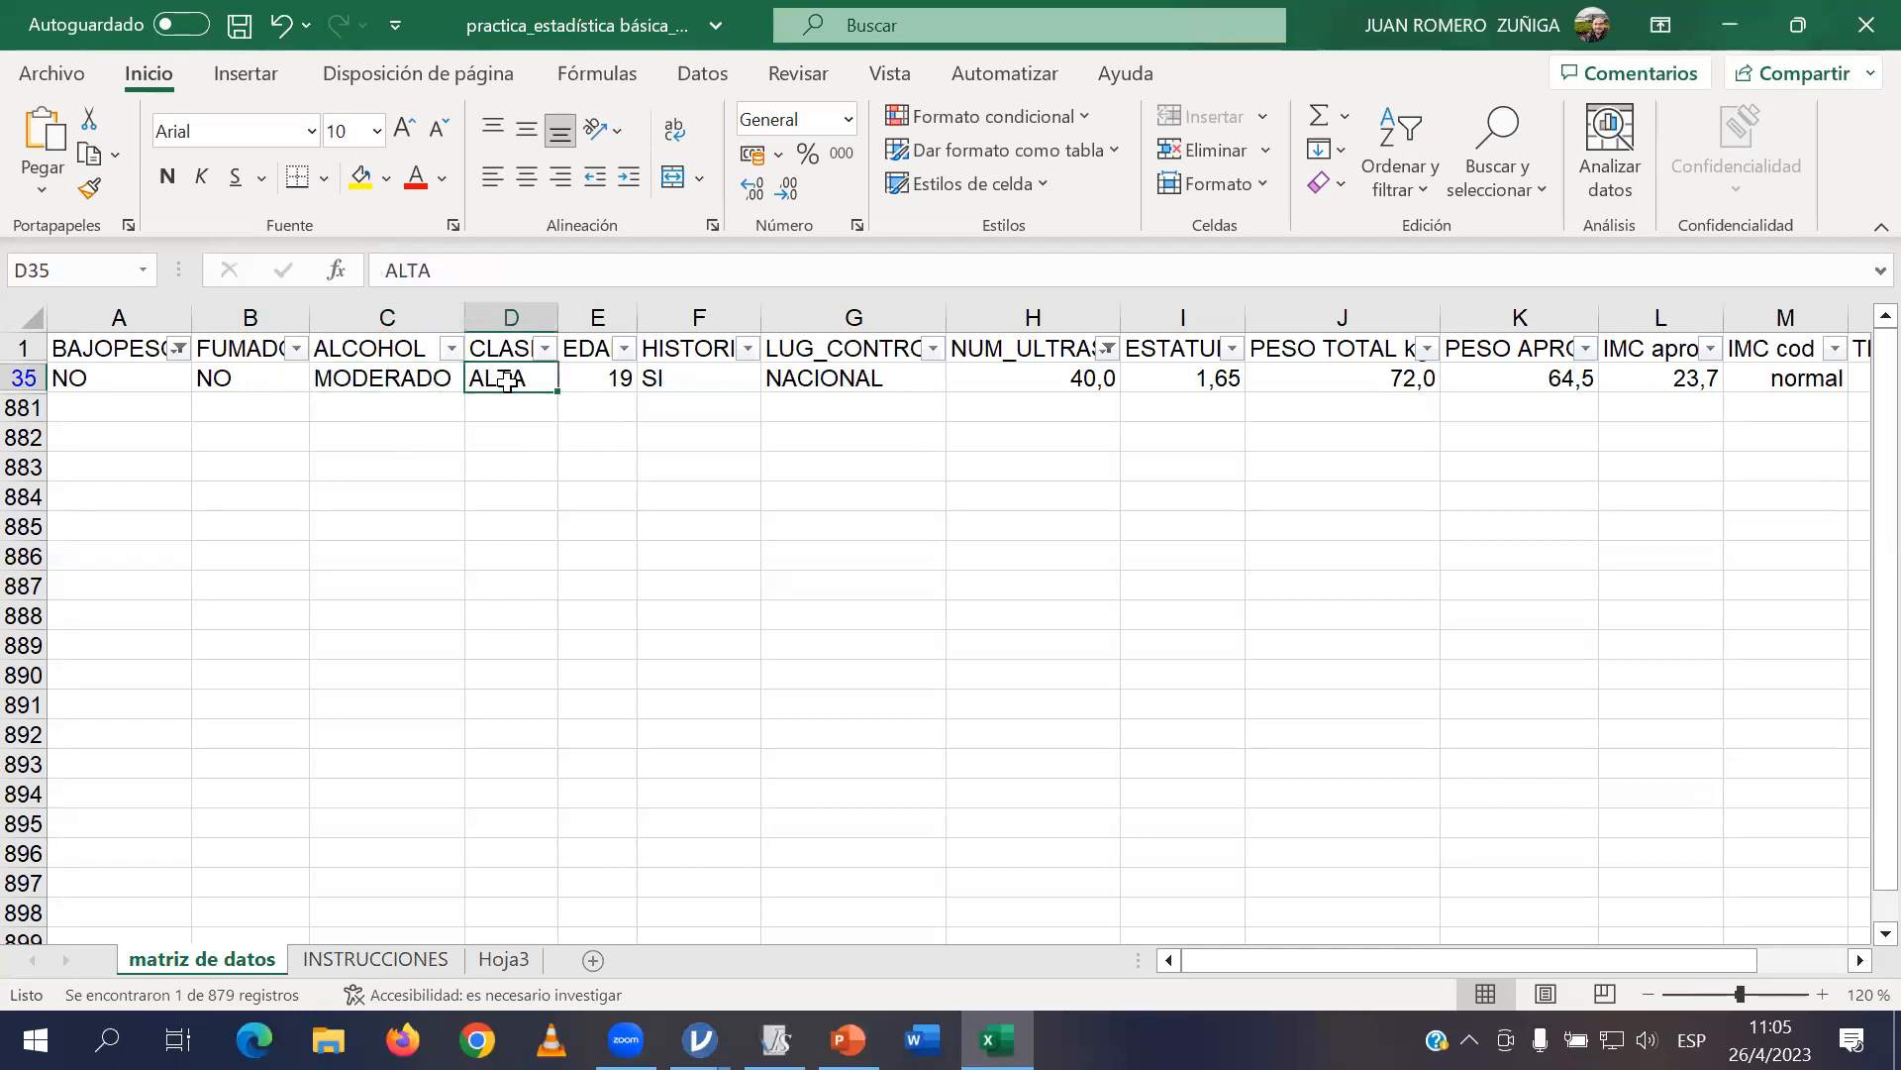
pyautogui.click(616, 385)
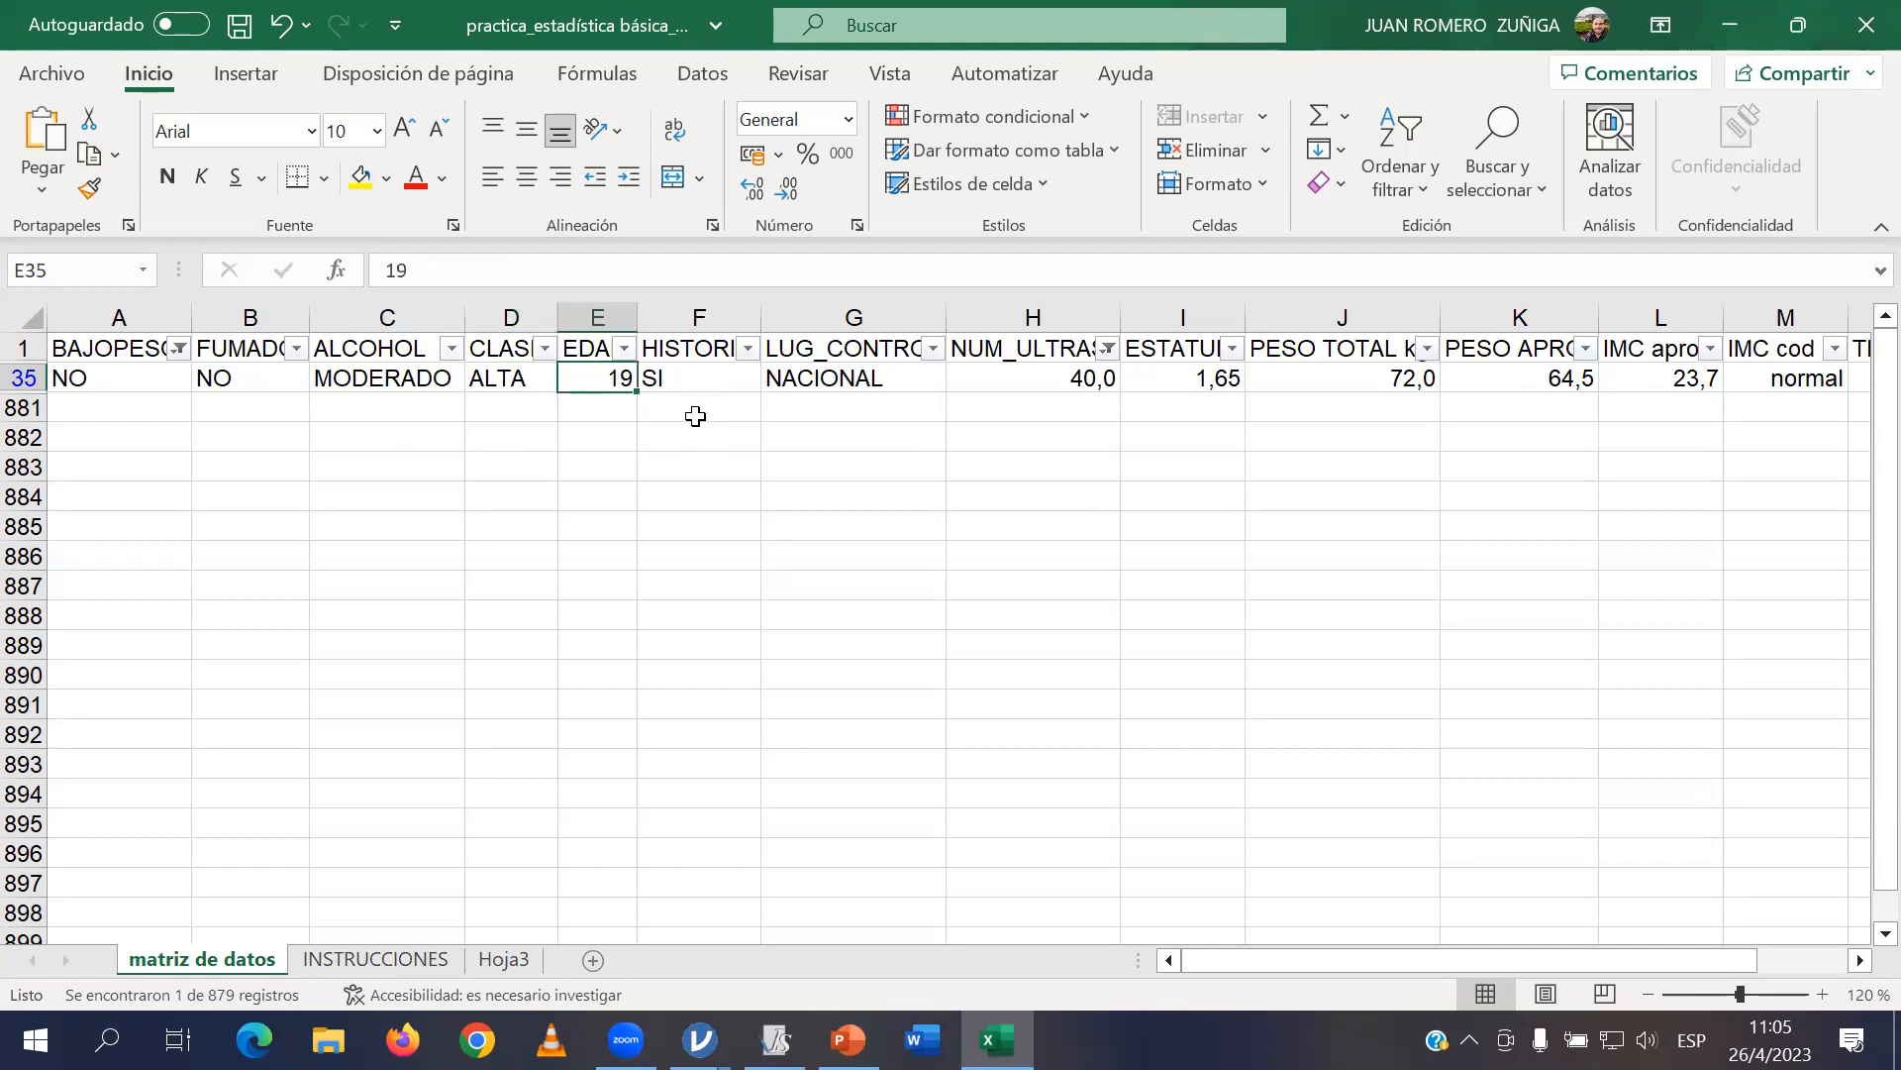
pyautogui.click(692, 385)
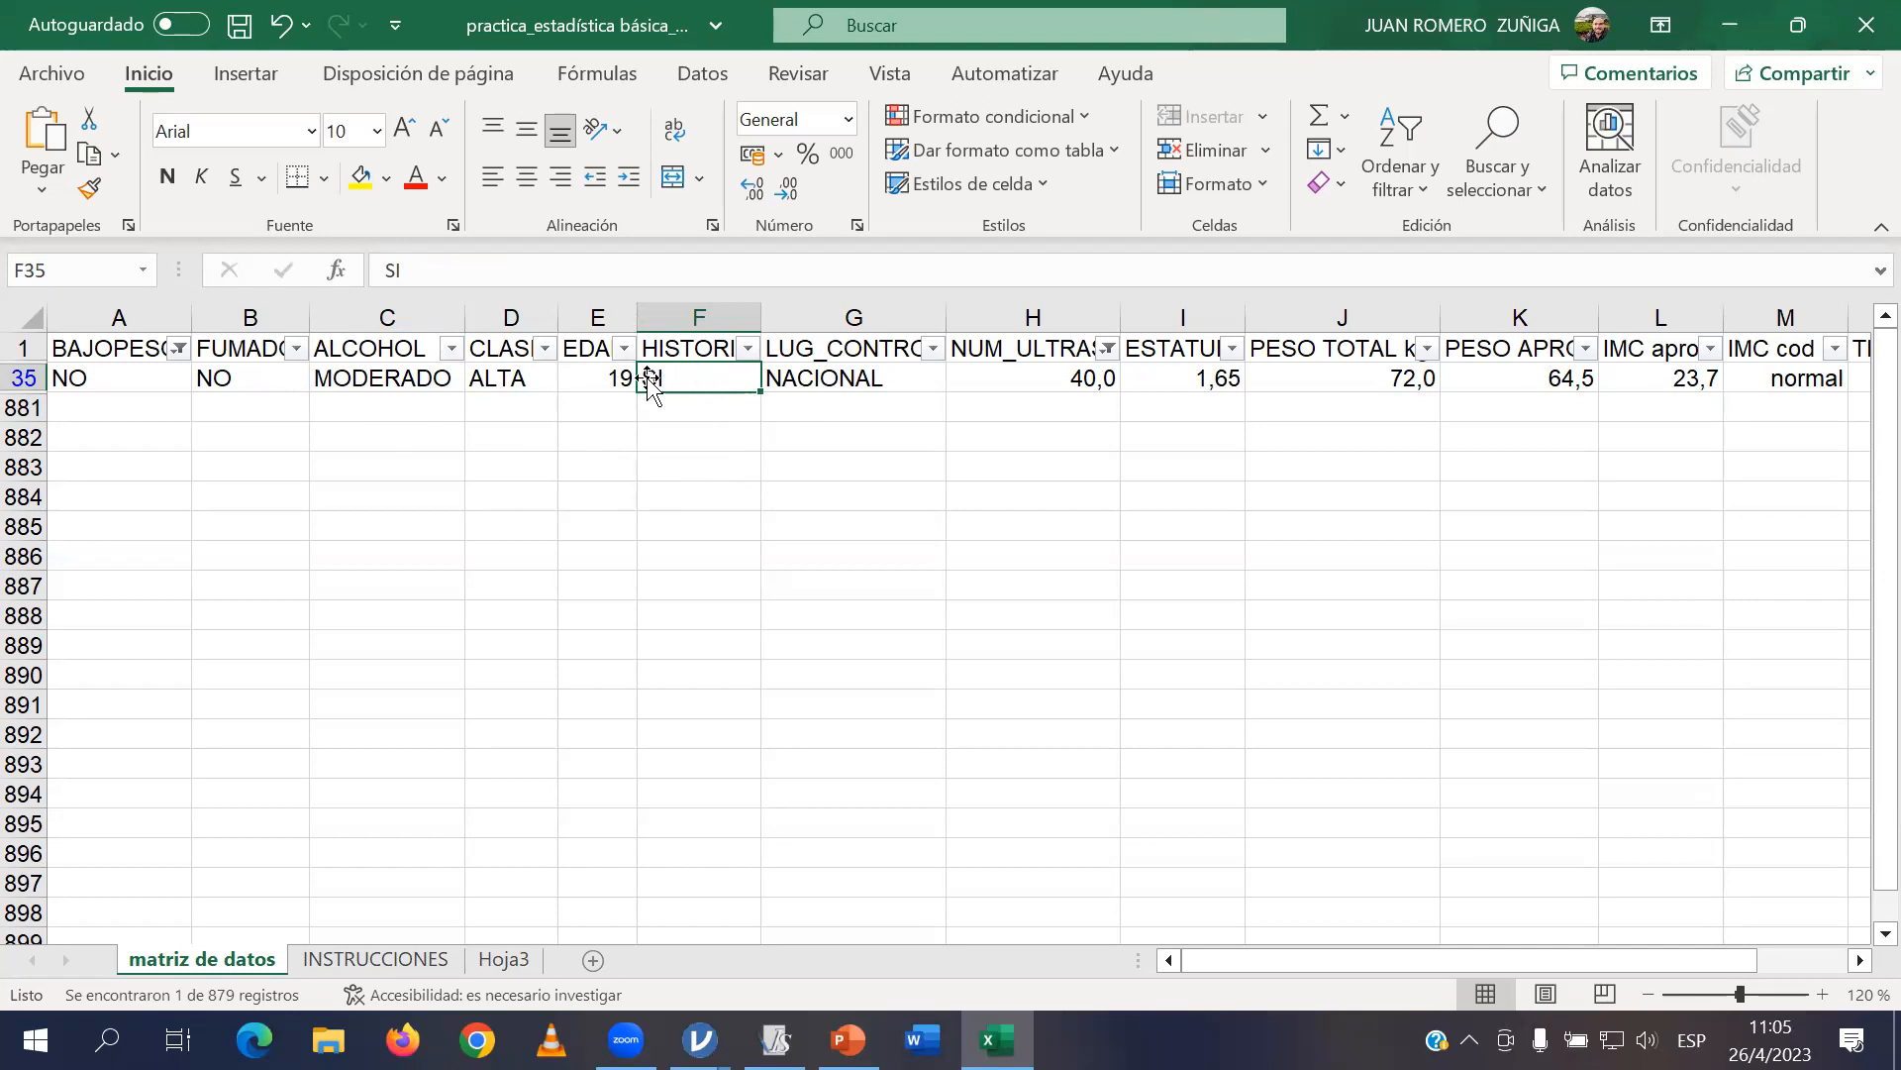
pyautogui.click(612, 374)
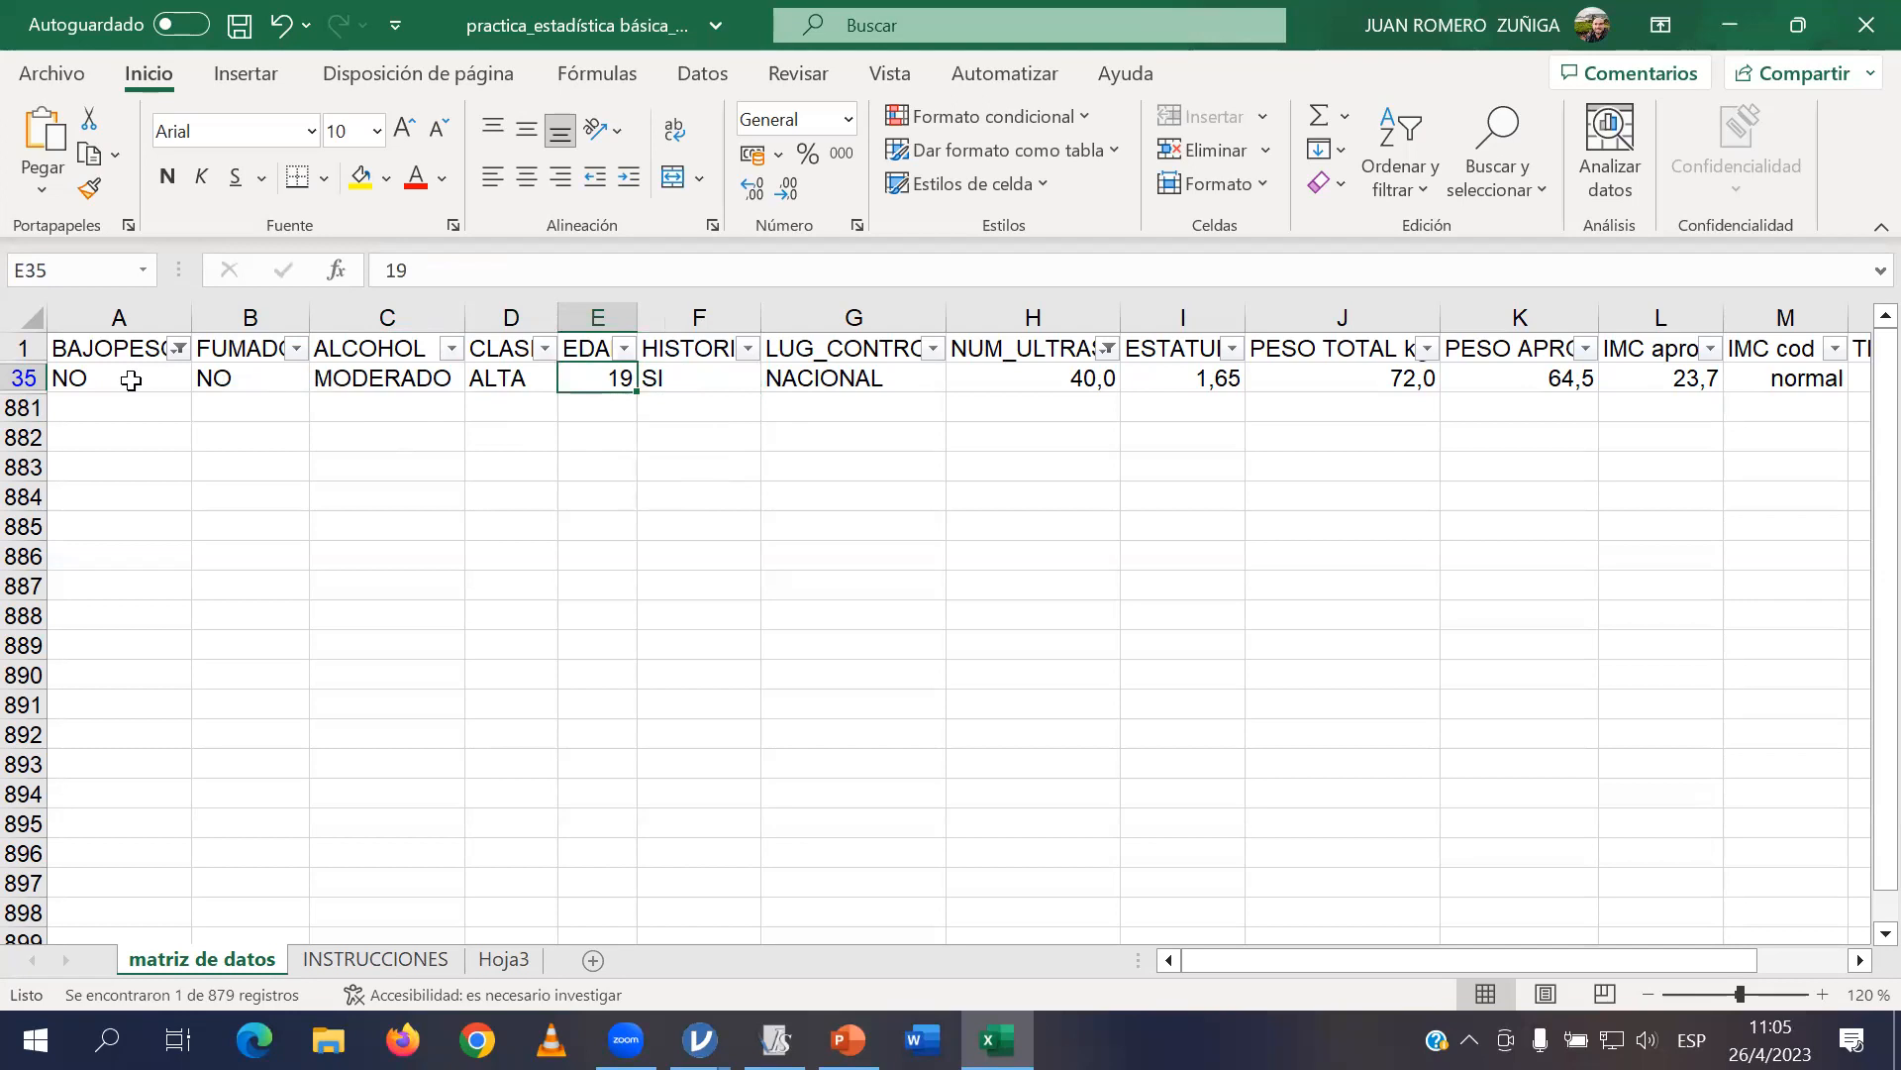
pyautogui.click(1058, 383)
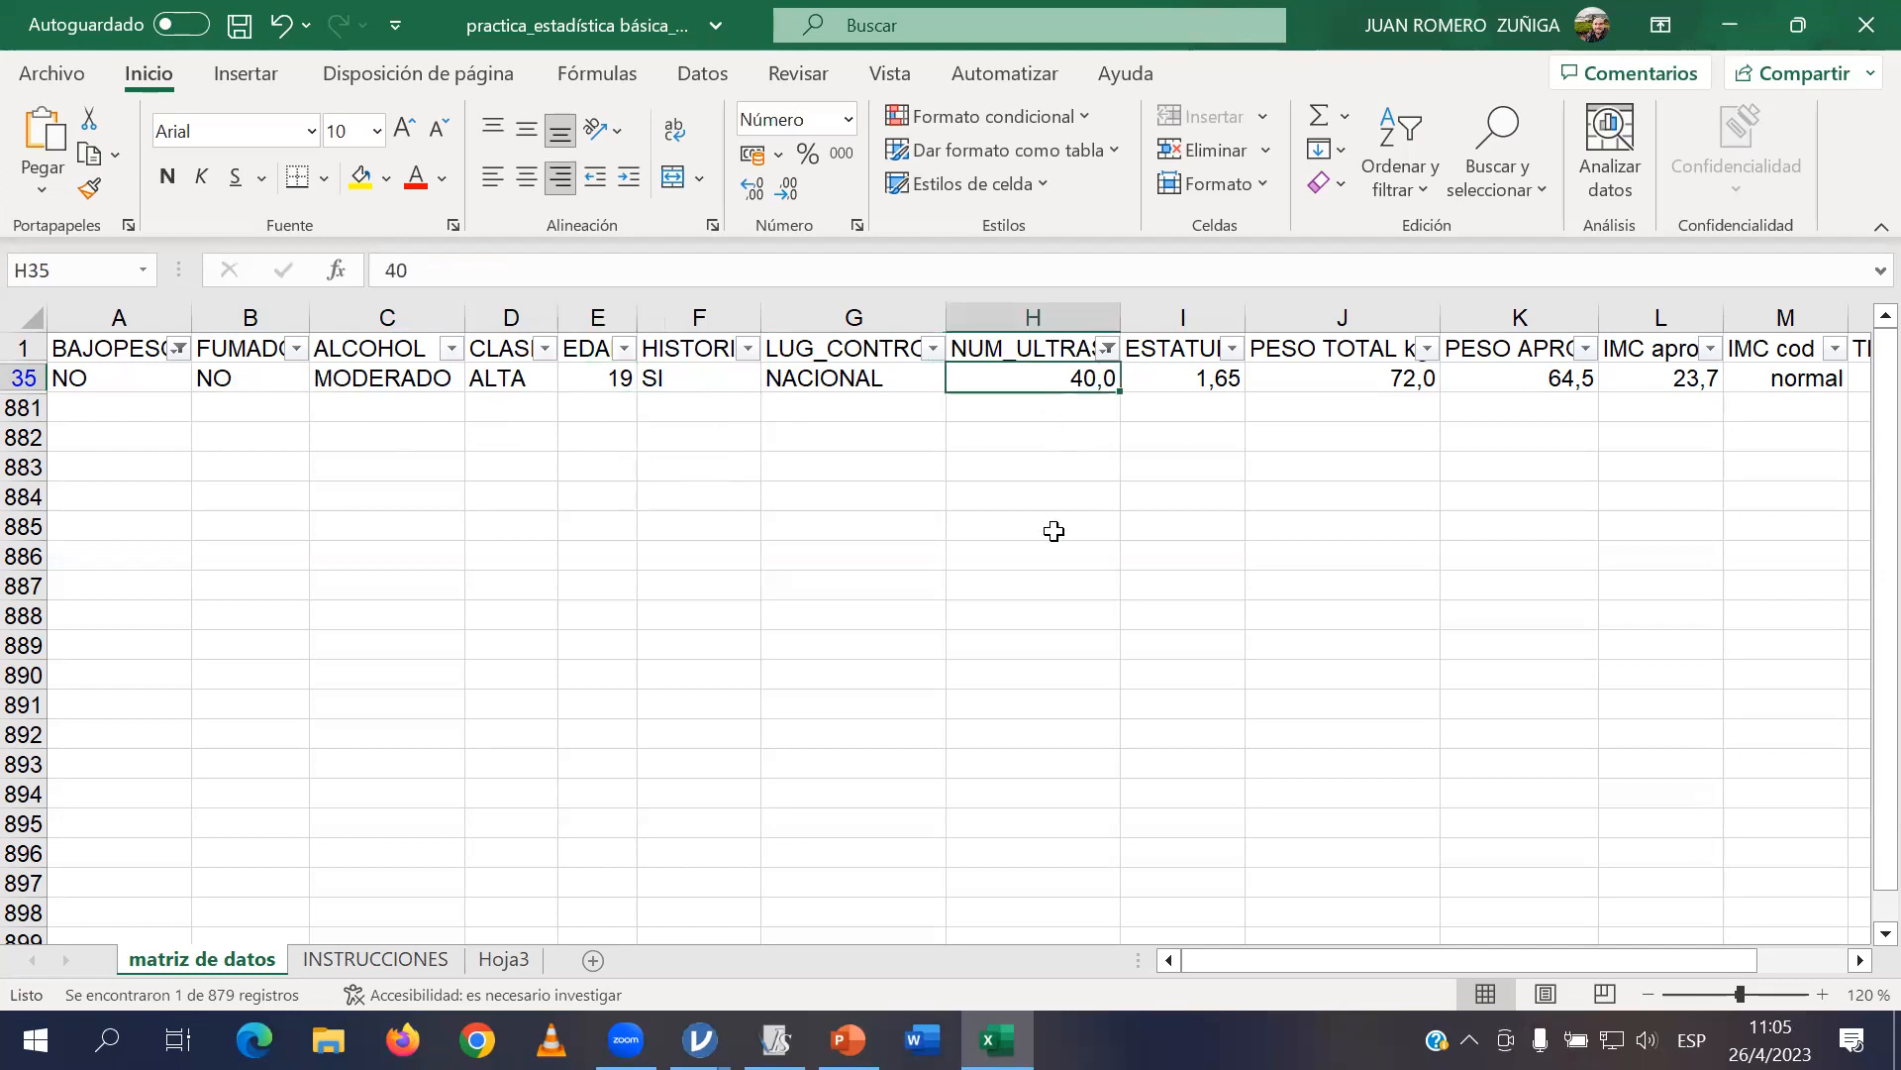
pyautogui.click(269, 385)
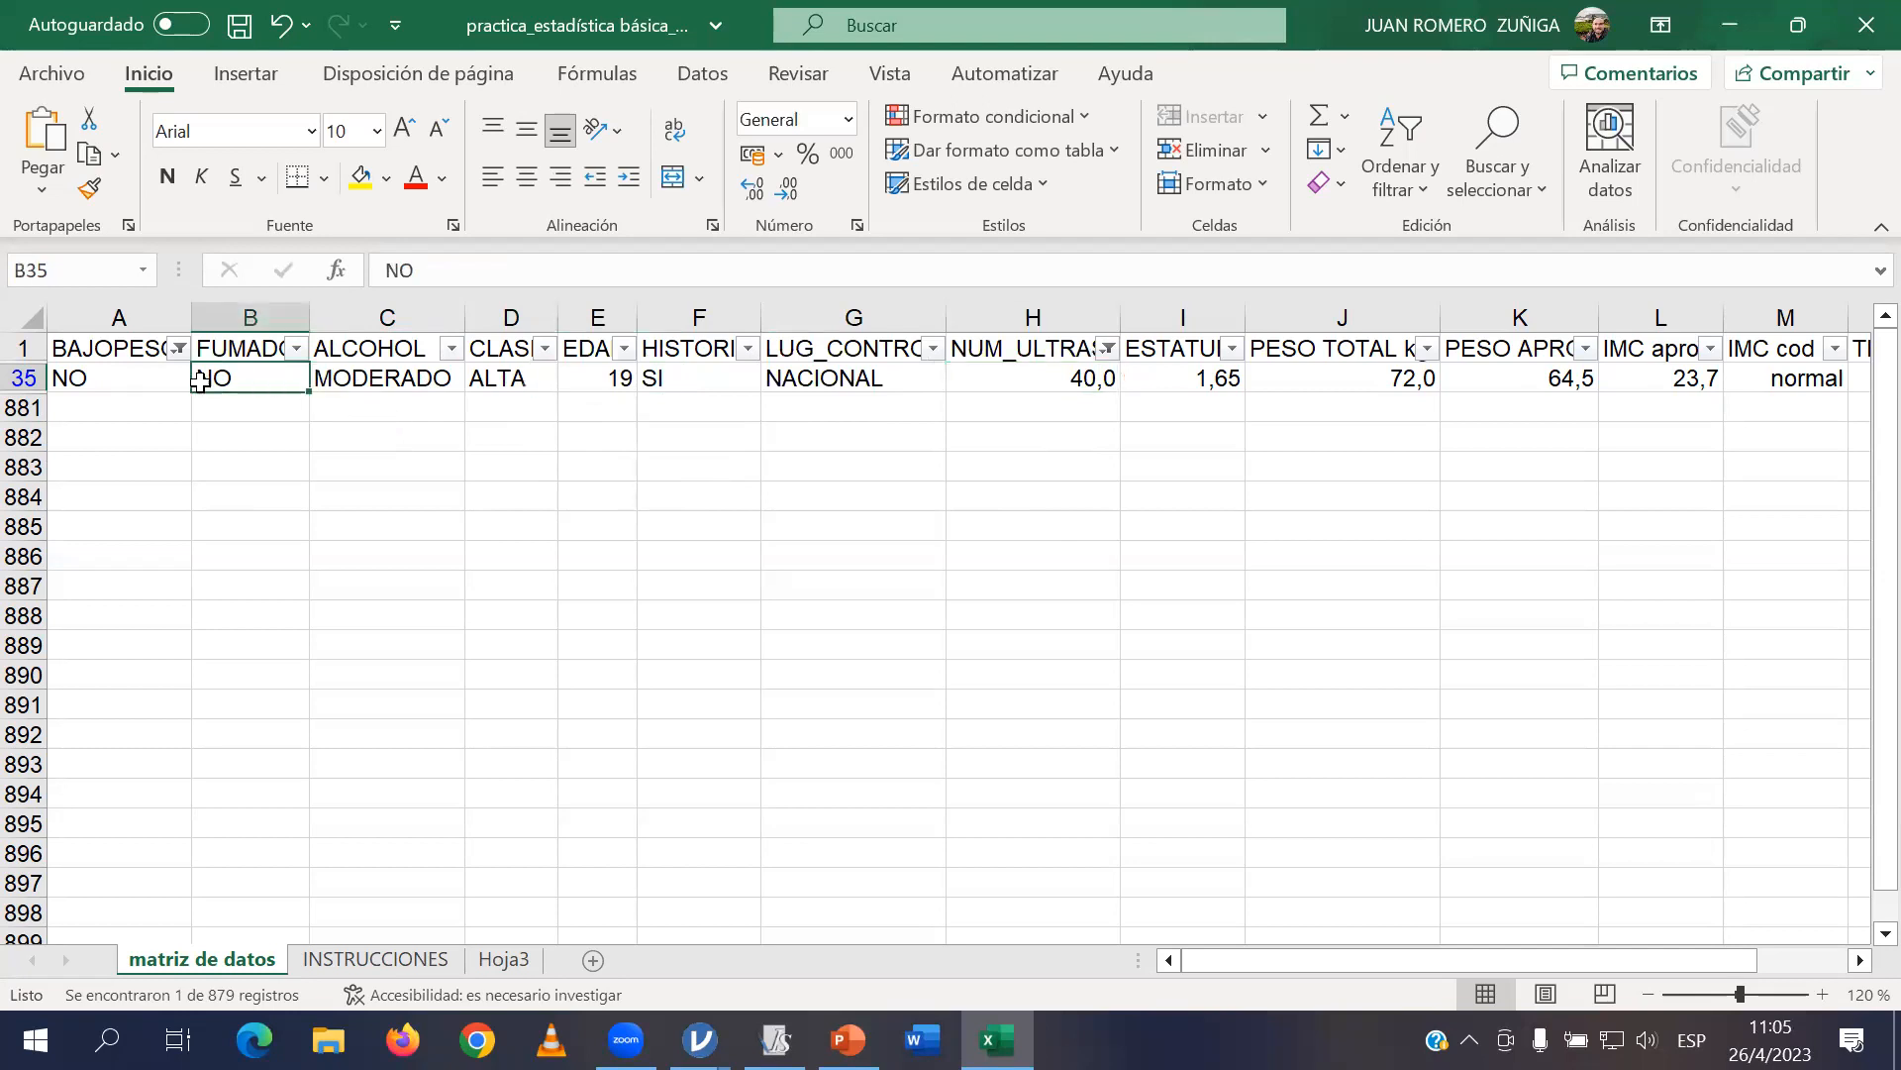
pyautogui.click(123, 380)
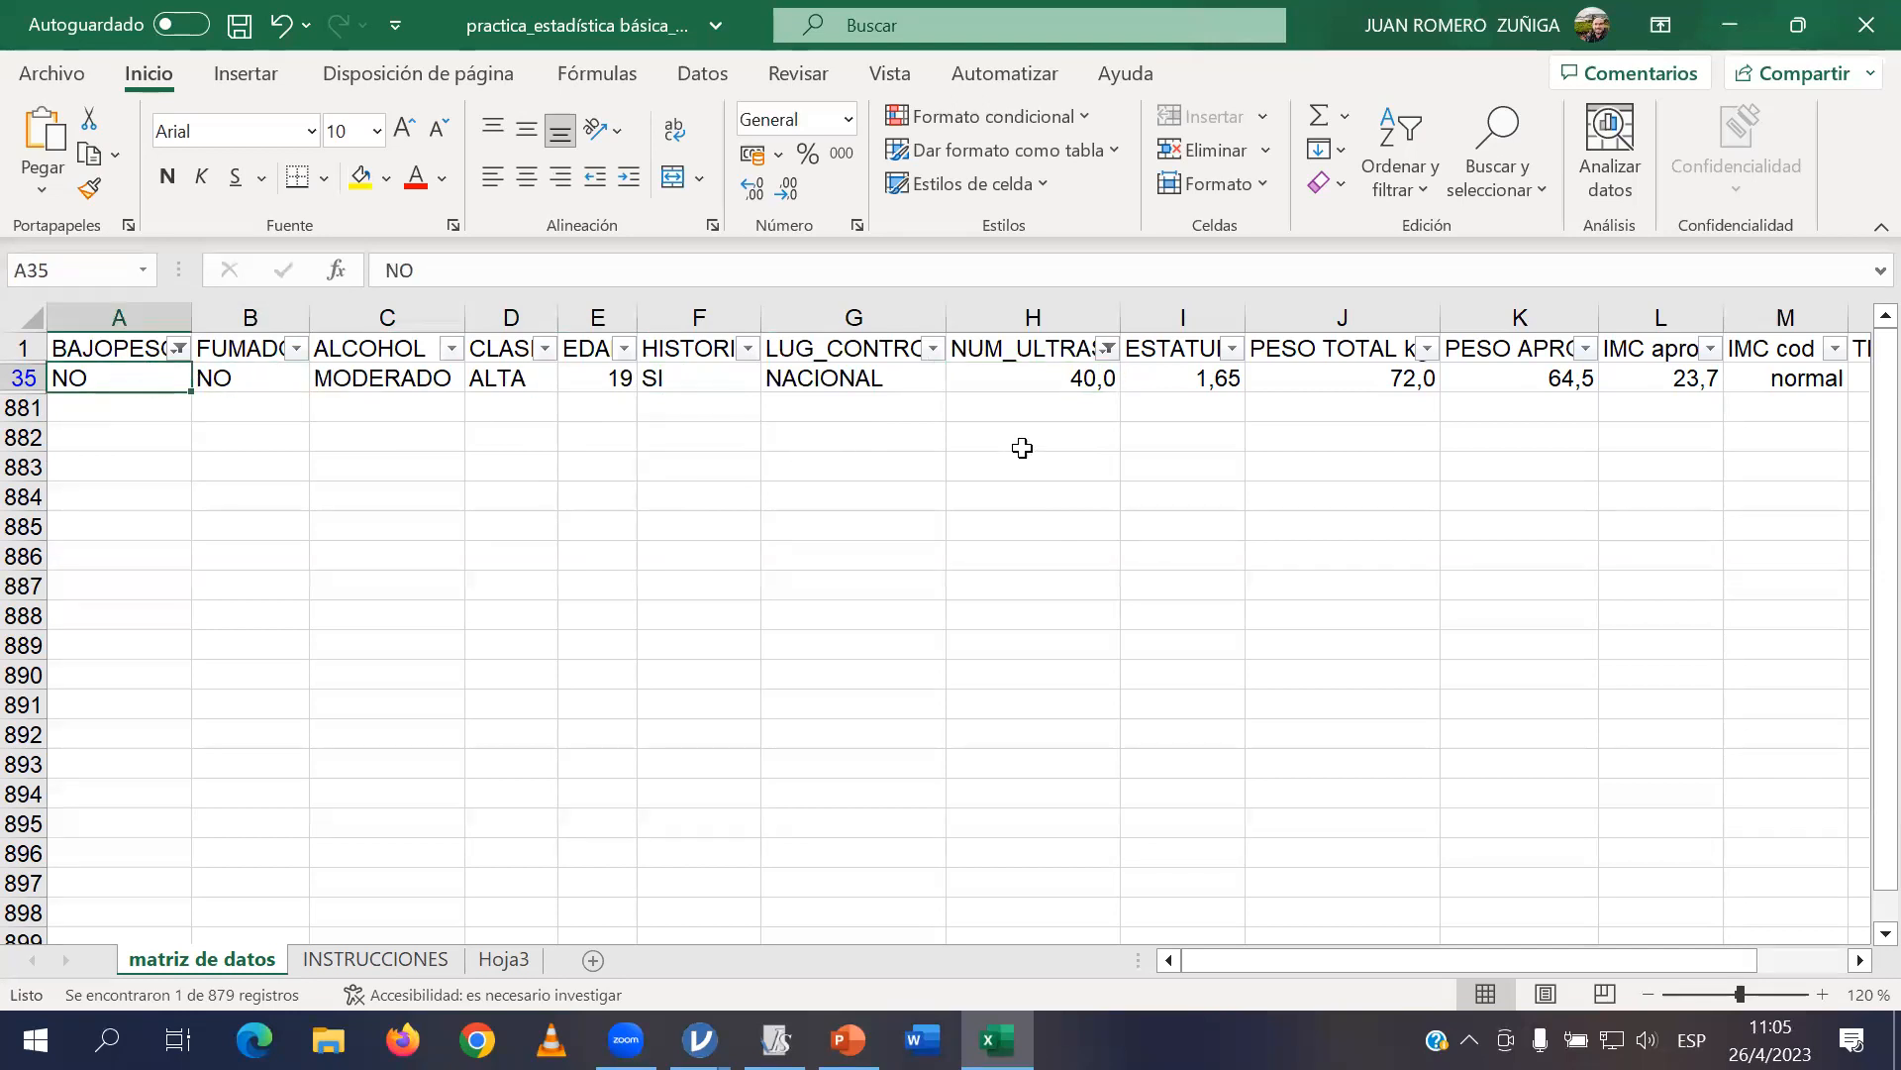
pyautogui.click(1033, 383)
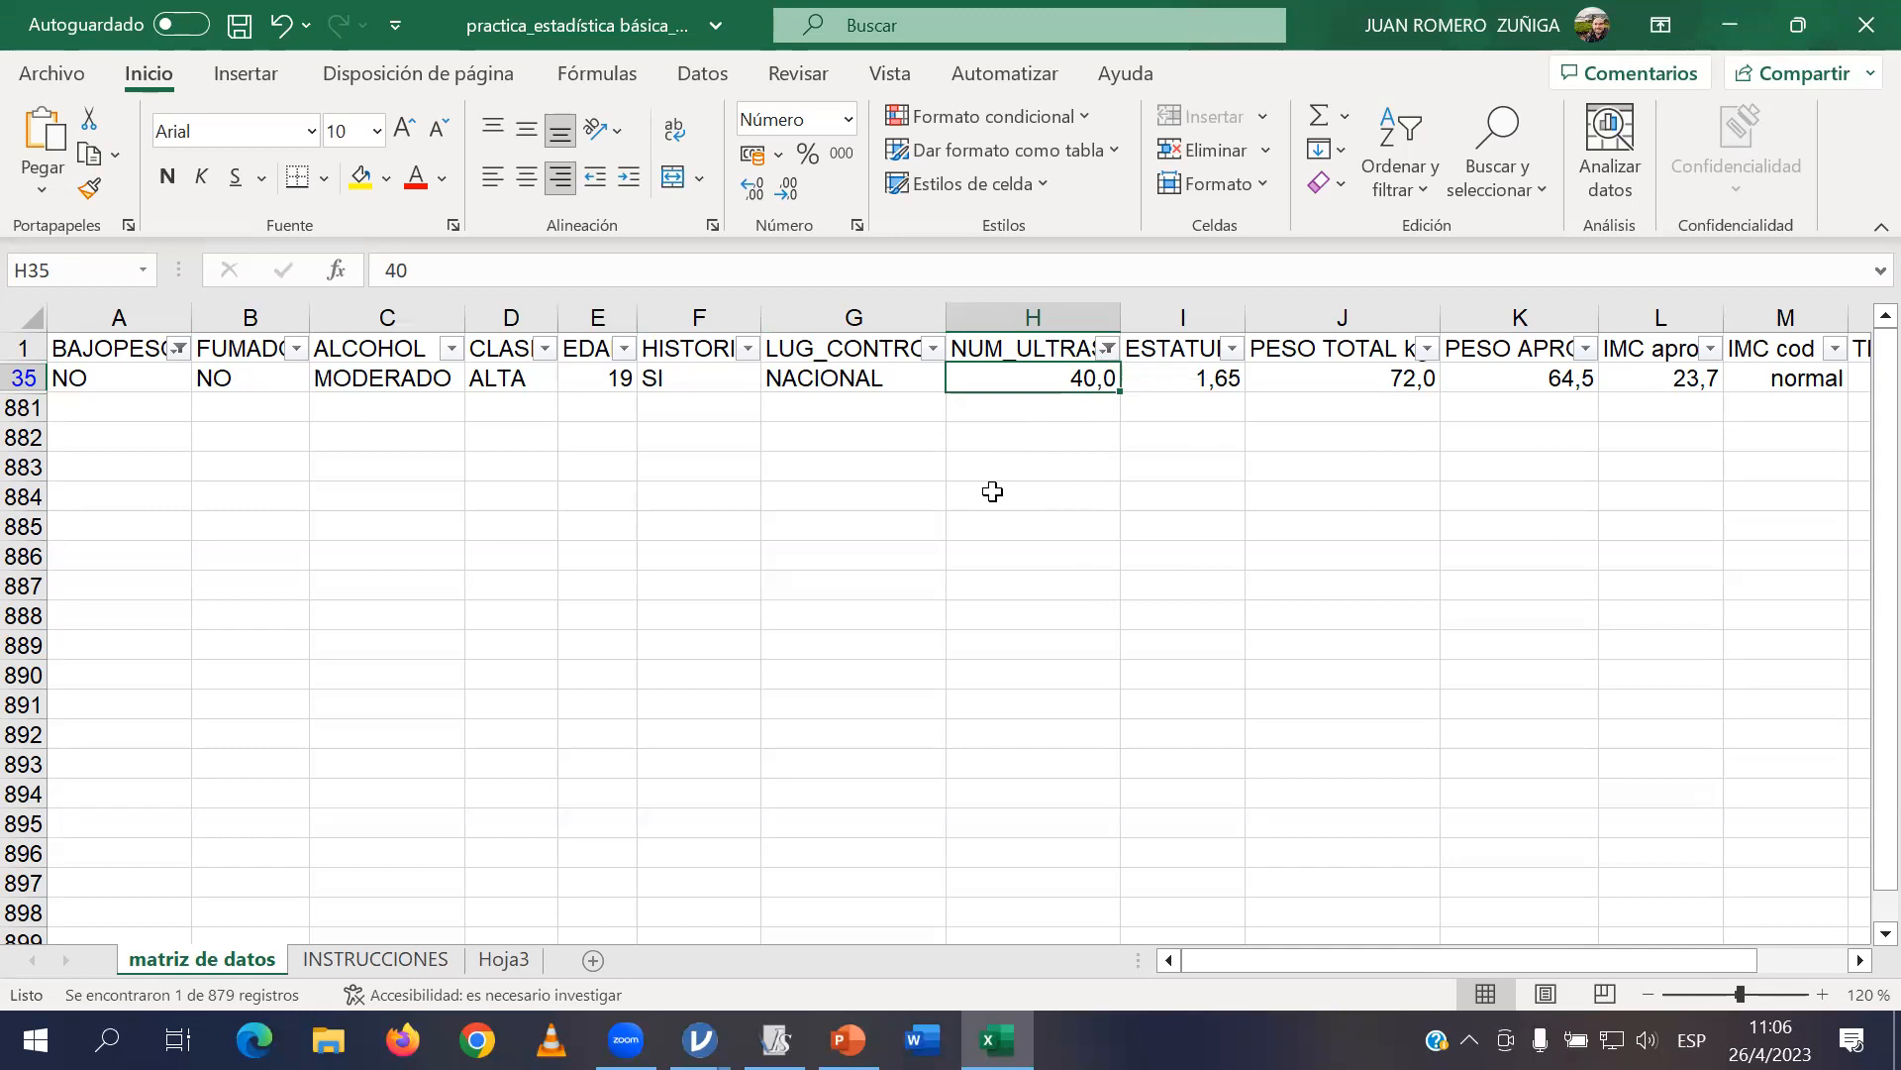
pyautogui.click(20, 379)
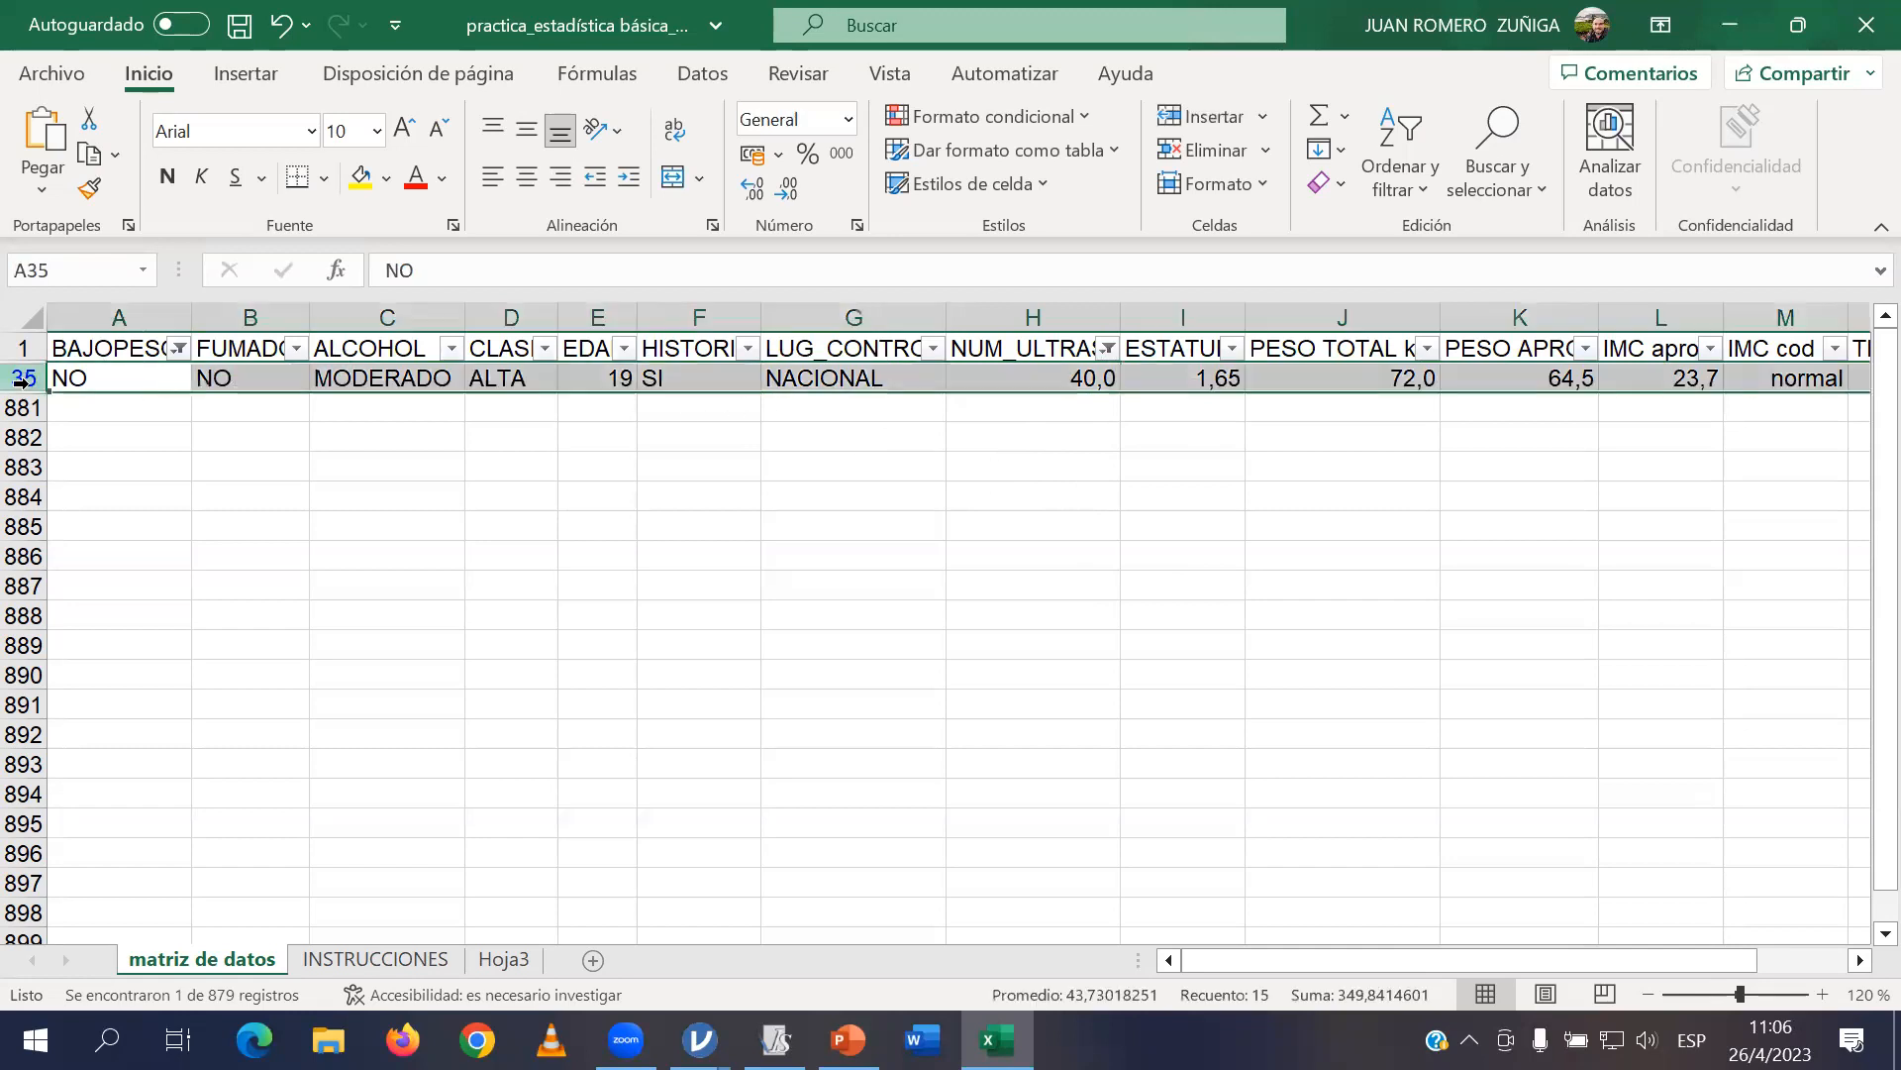
# Replace the NUM_ULTRAS value in cell H35 with the missing-value code "VP".
pyautogui.click(1098, 436)
pyautogui.click(1094, 385)
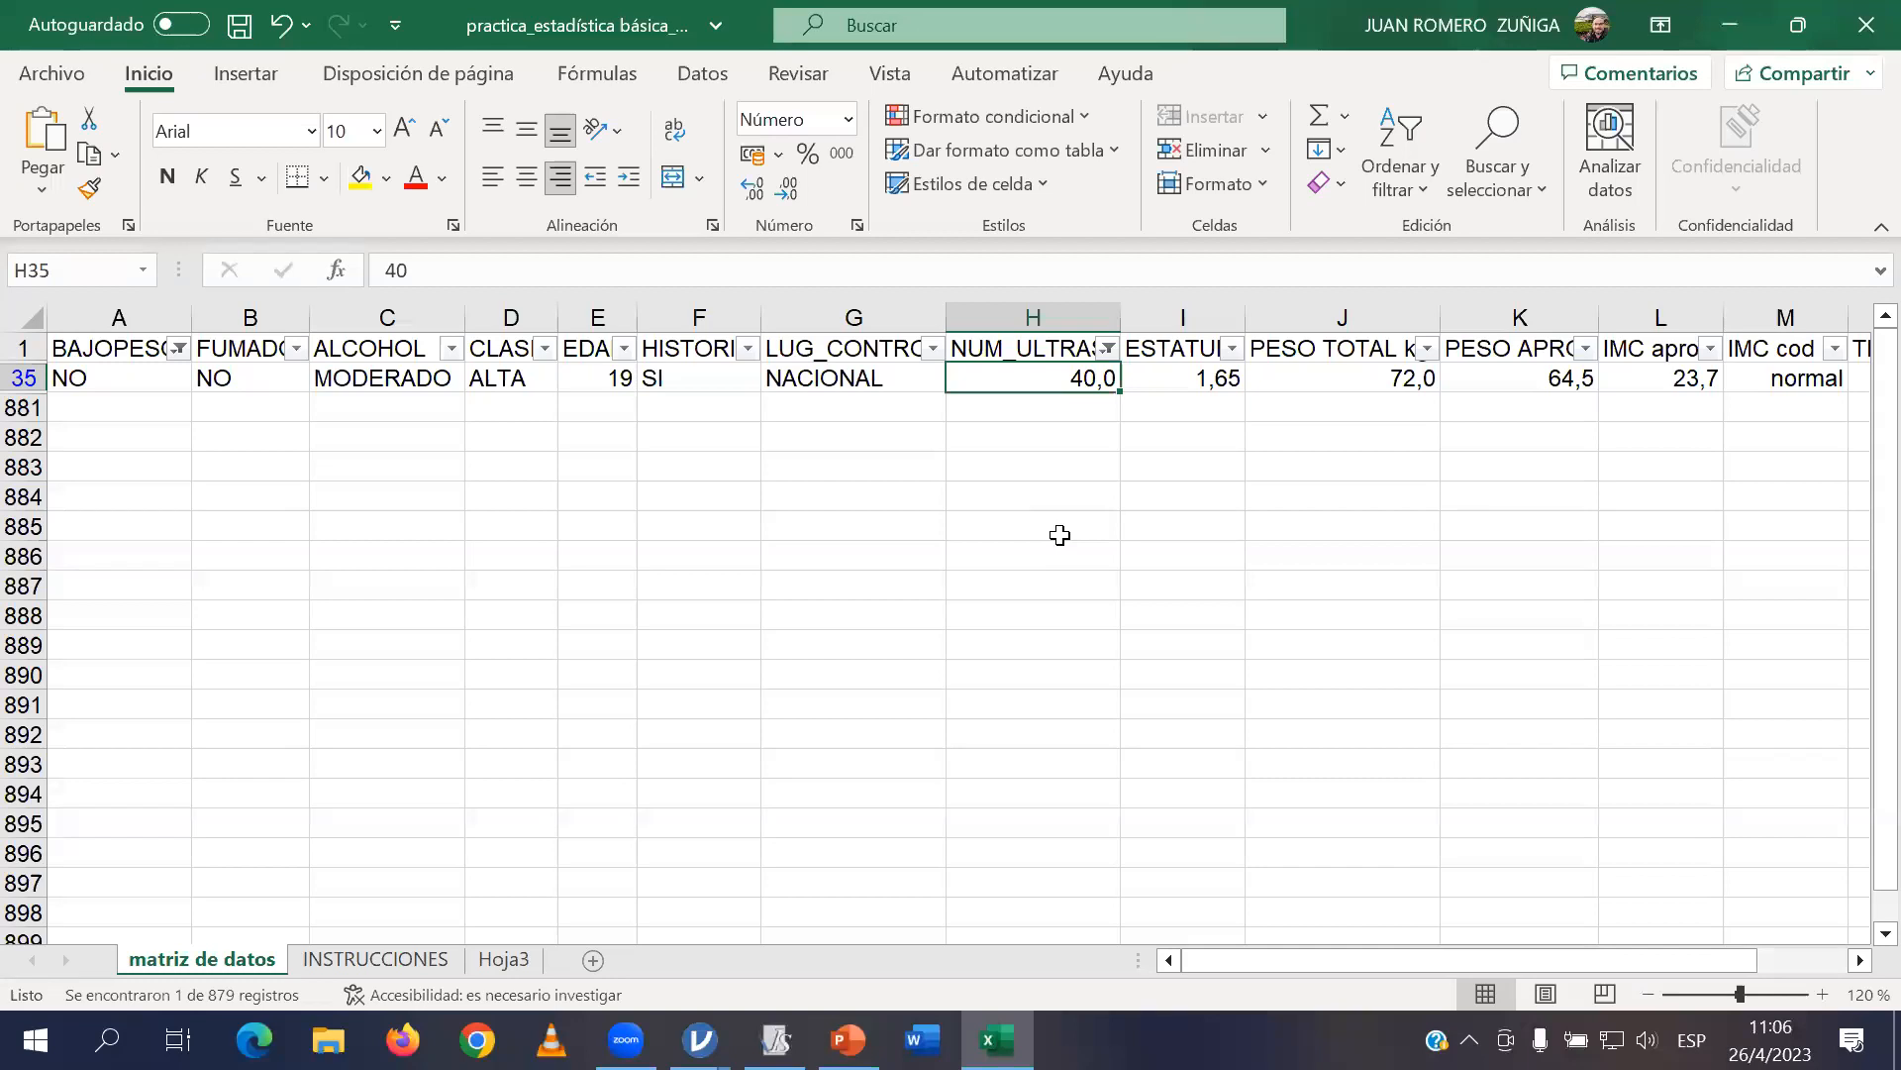
pyautogui.write(',')
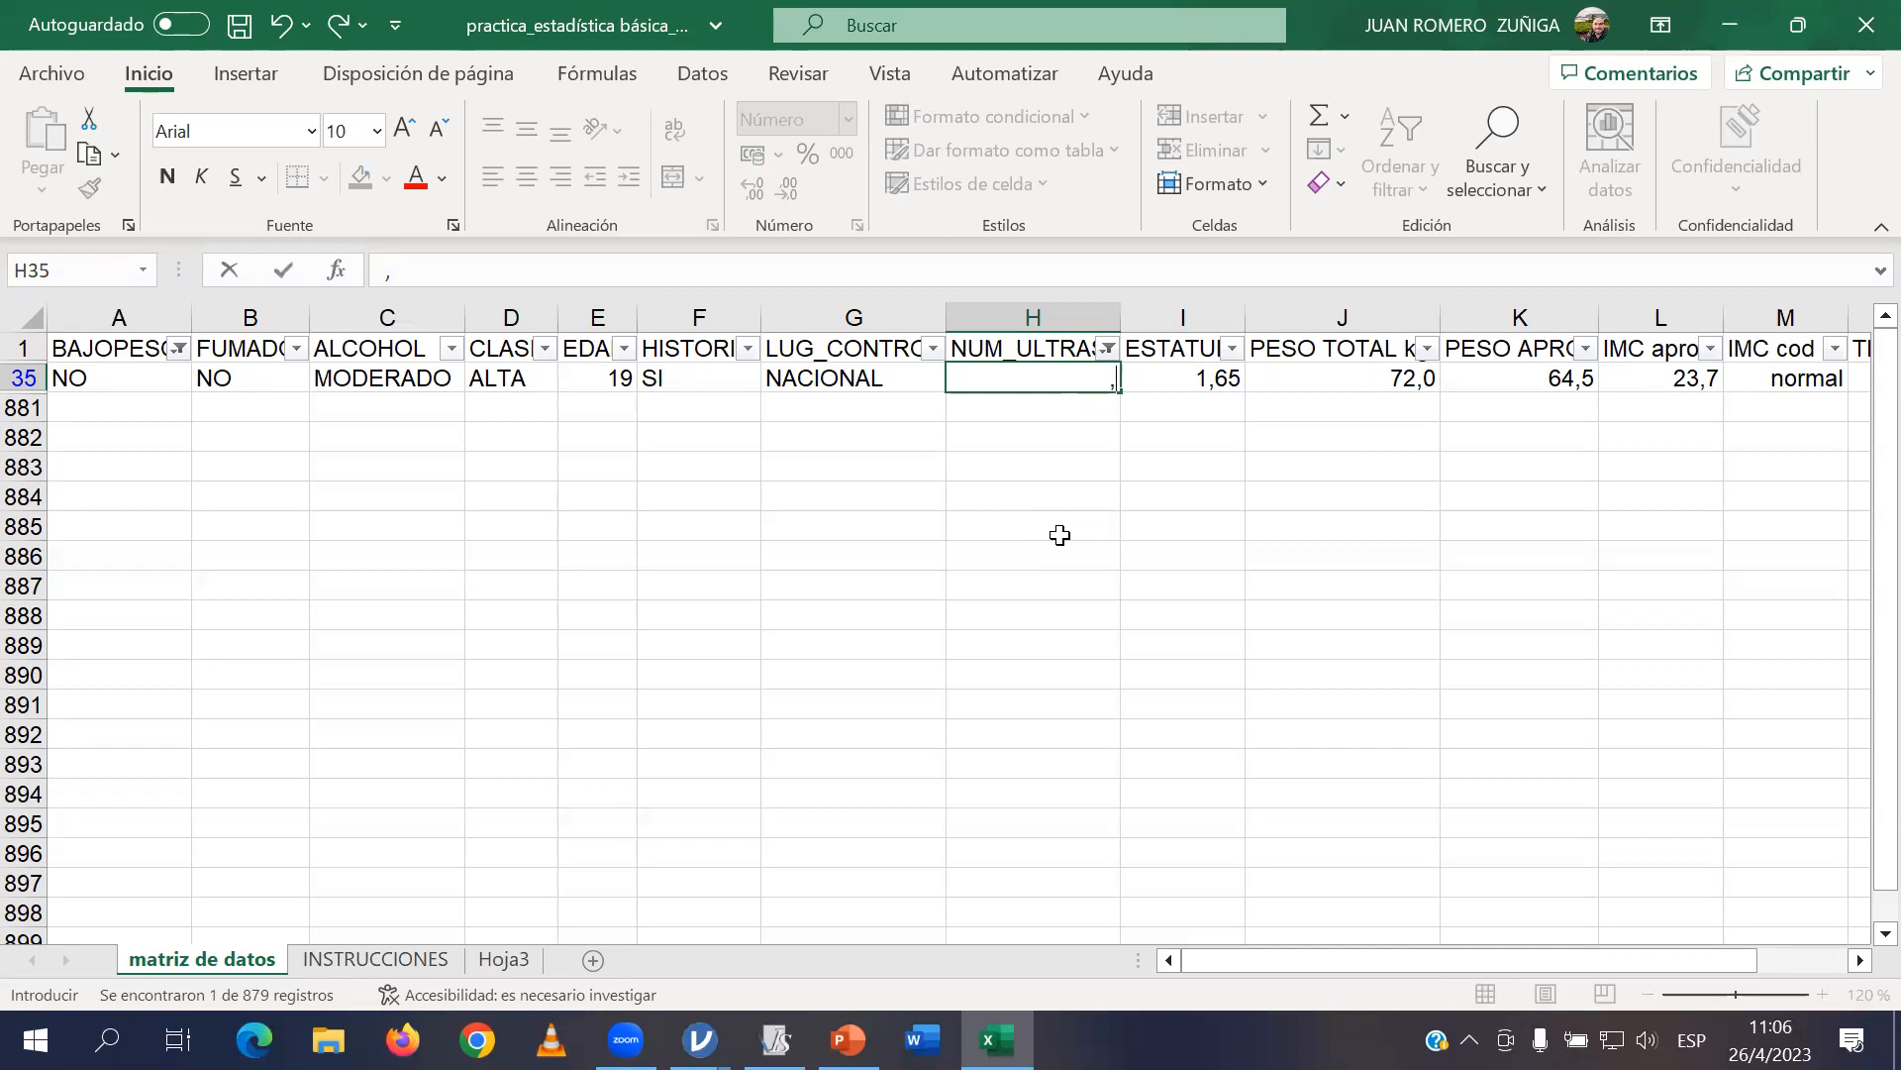
pyautogui.write('VP')
pyautogui.press('Return')
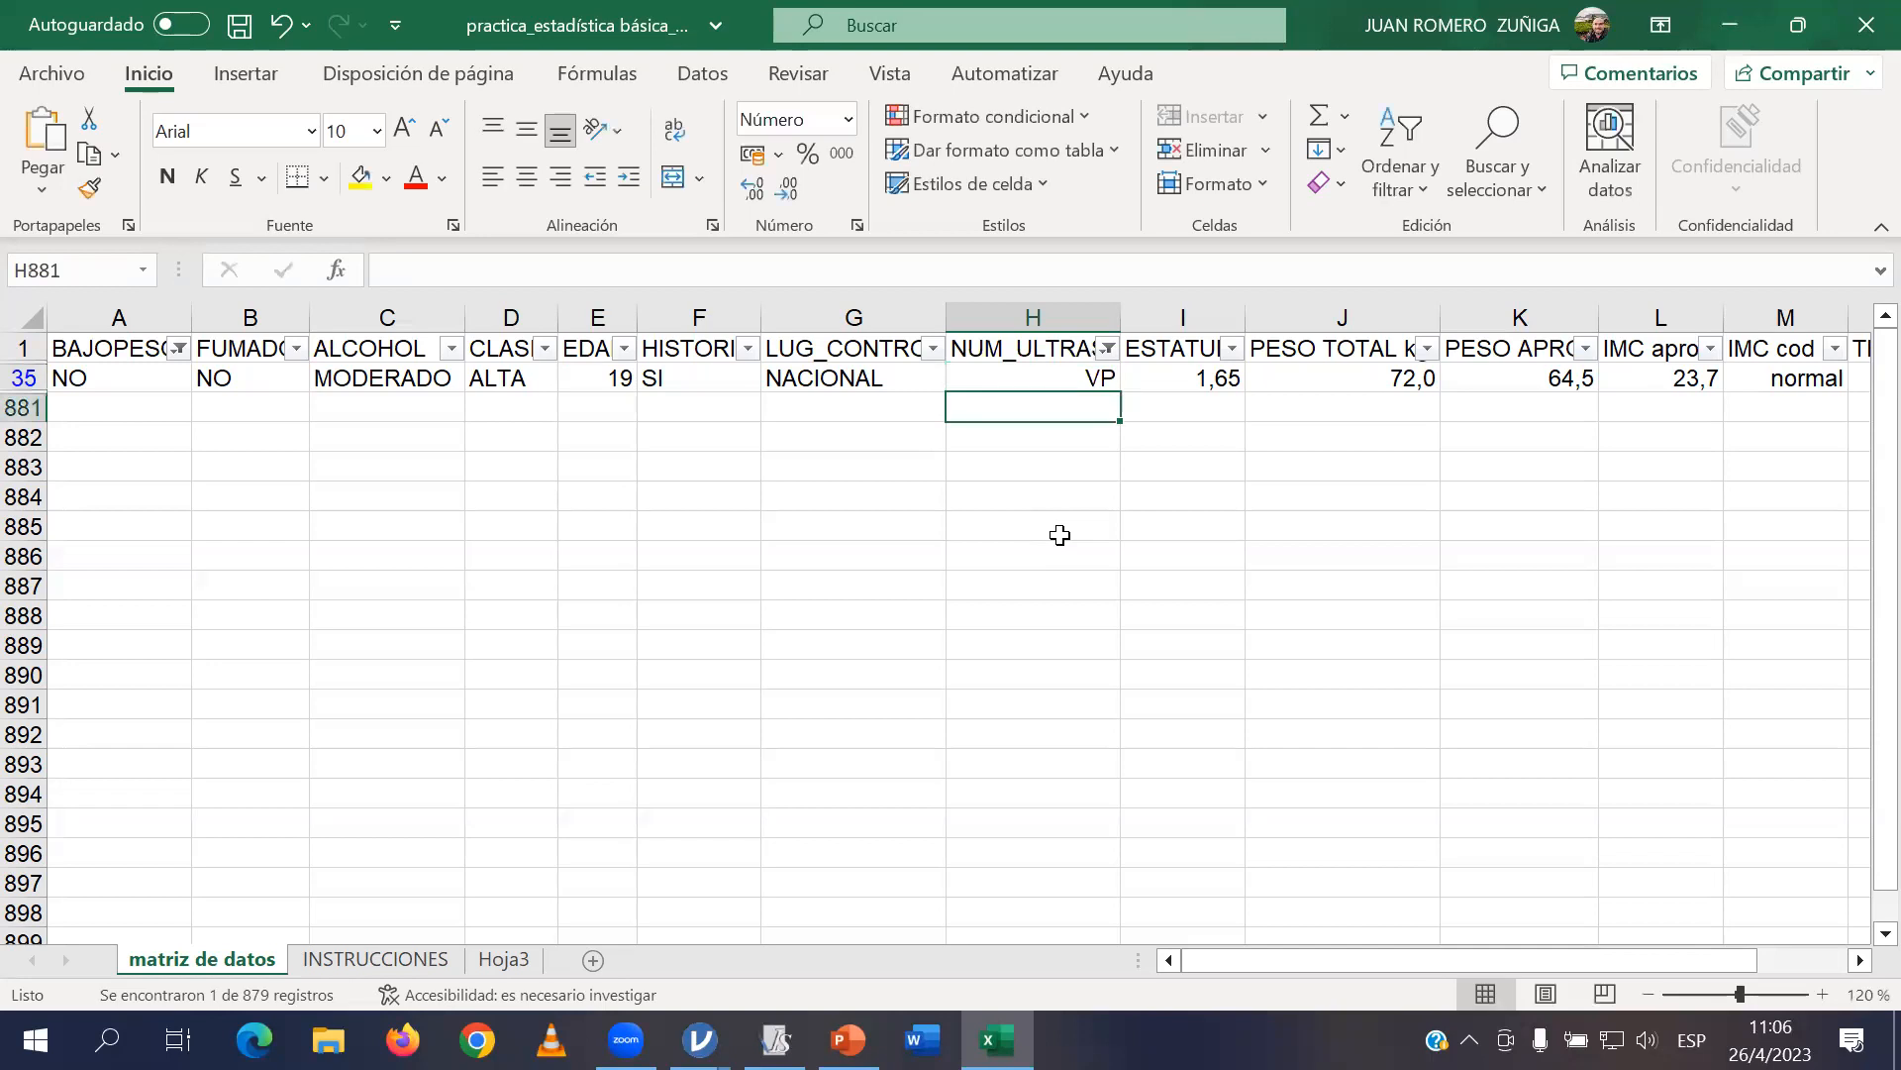
# Try 9999 as the missing-value code in cell H35, and enter a period "." there instead.
pyautogui.press('Up')
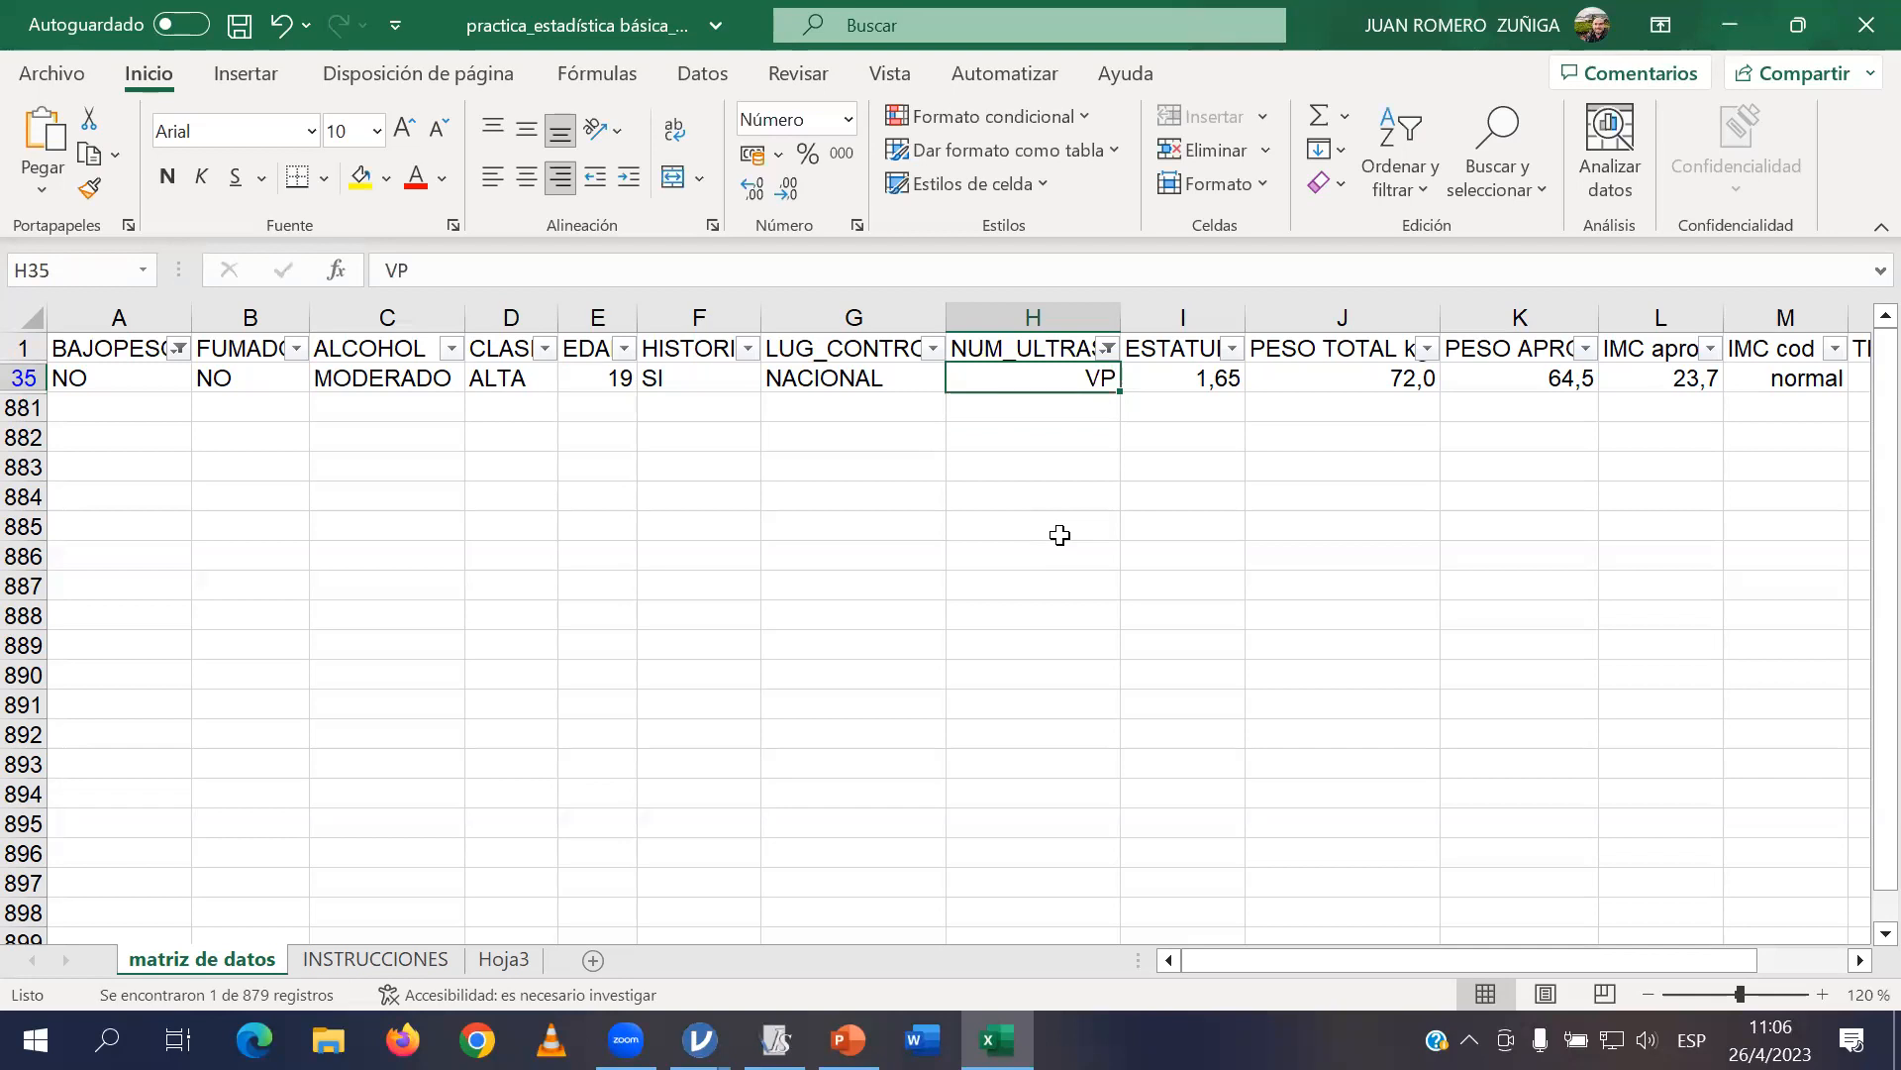
pyautogui.press('BackSpace')
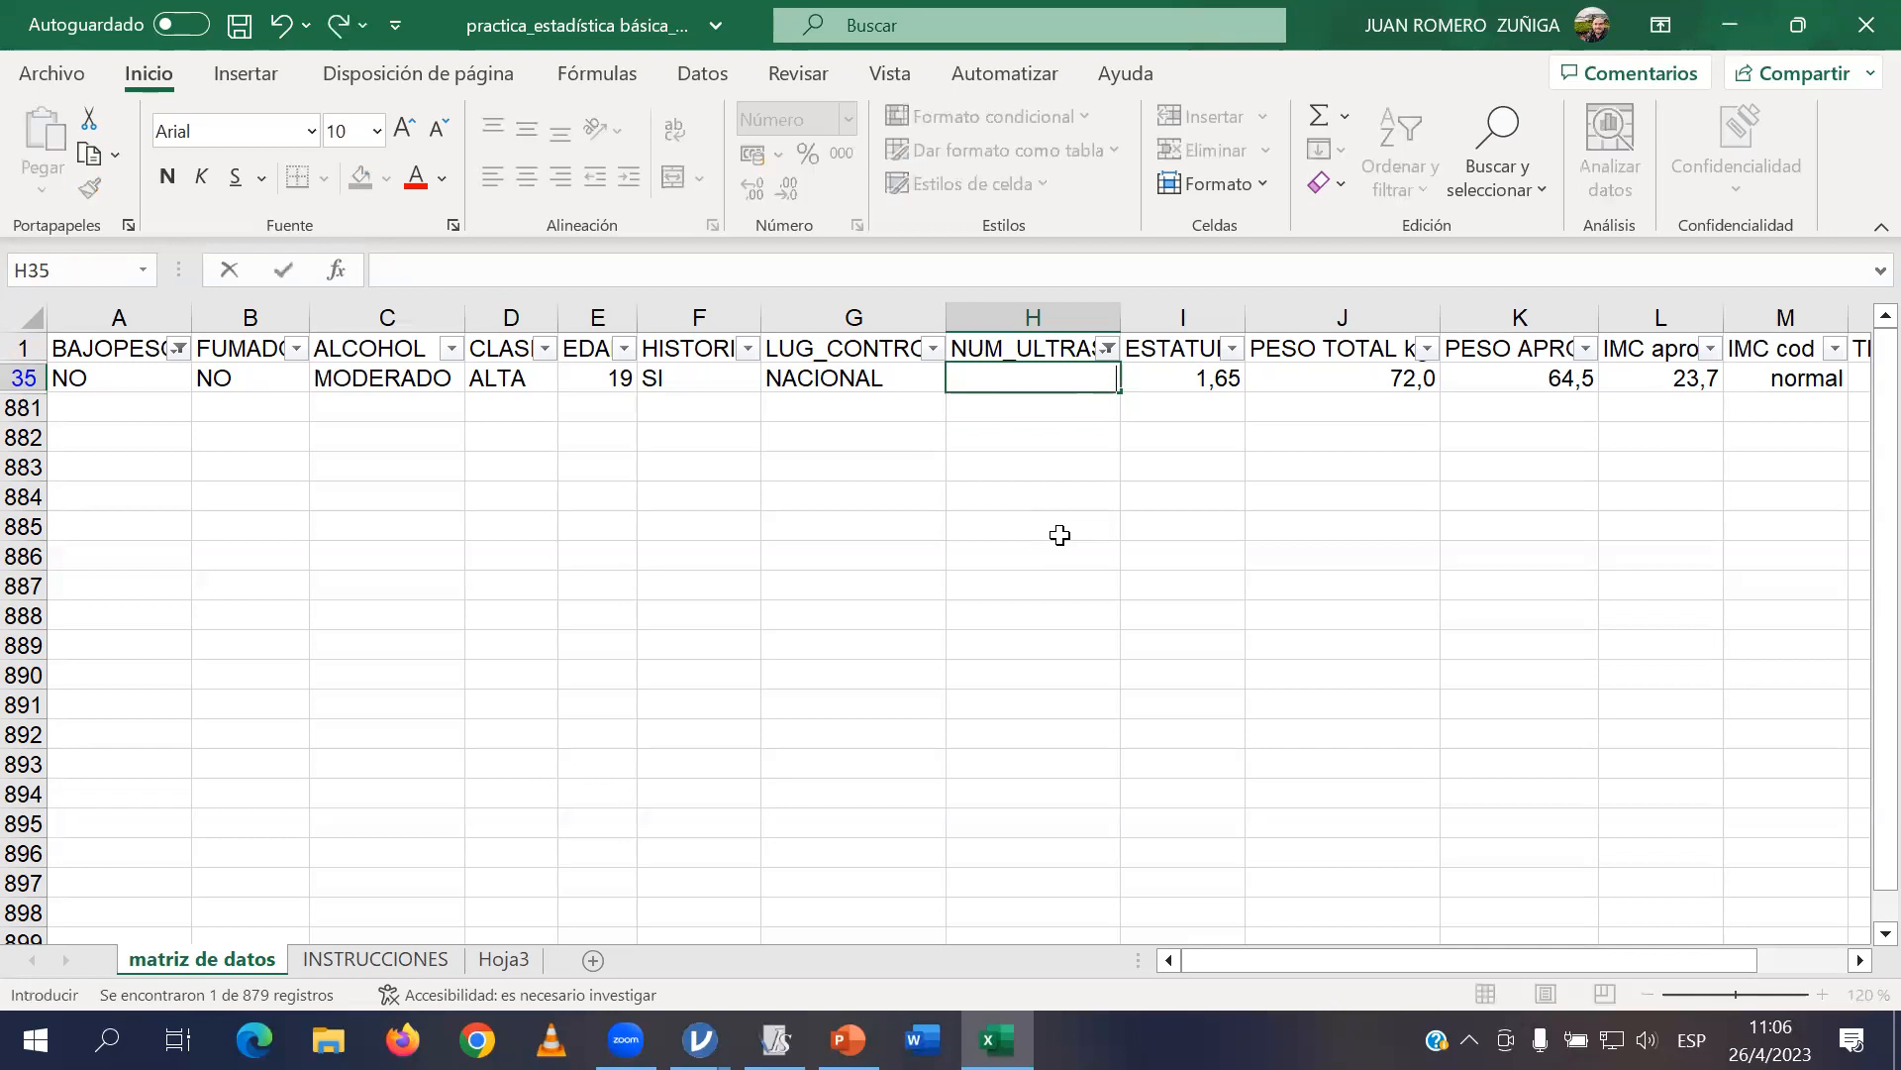
pyautogui.write('9999')
pyautogui.press('BackSpace')
pyautogui.press('BackSpace')
pyautogui.press('BackSpace')
pyautogui.press('BackSpace')
pyautogui.hotkey('ctrl', 'Return')
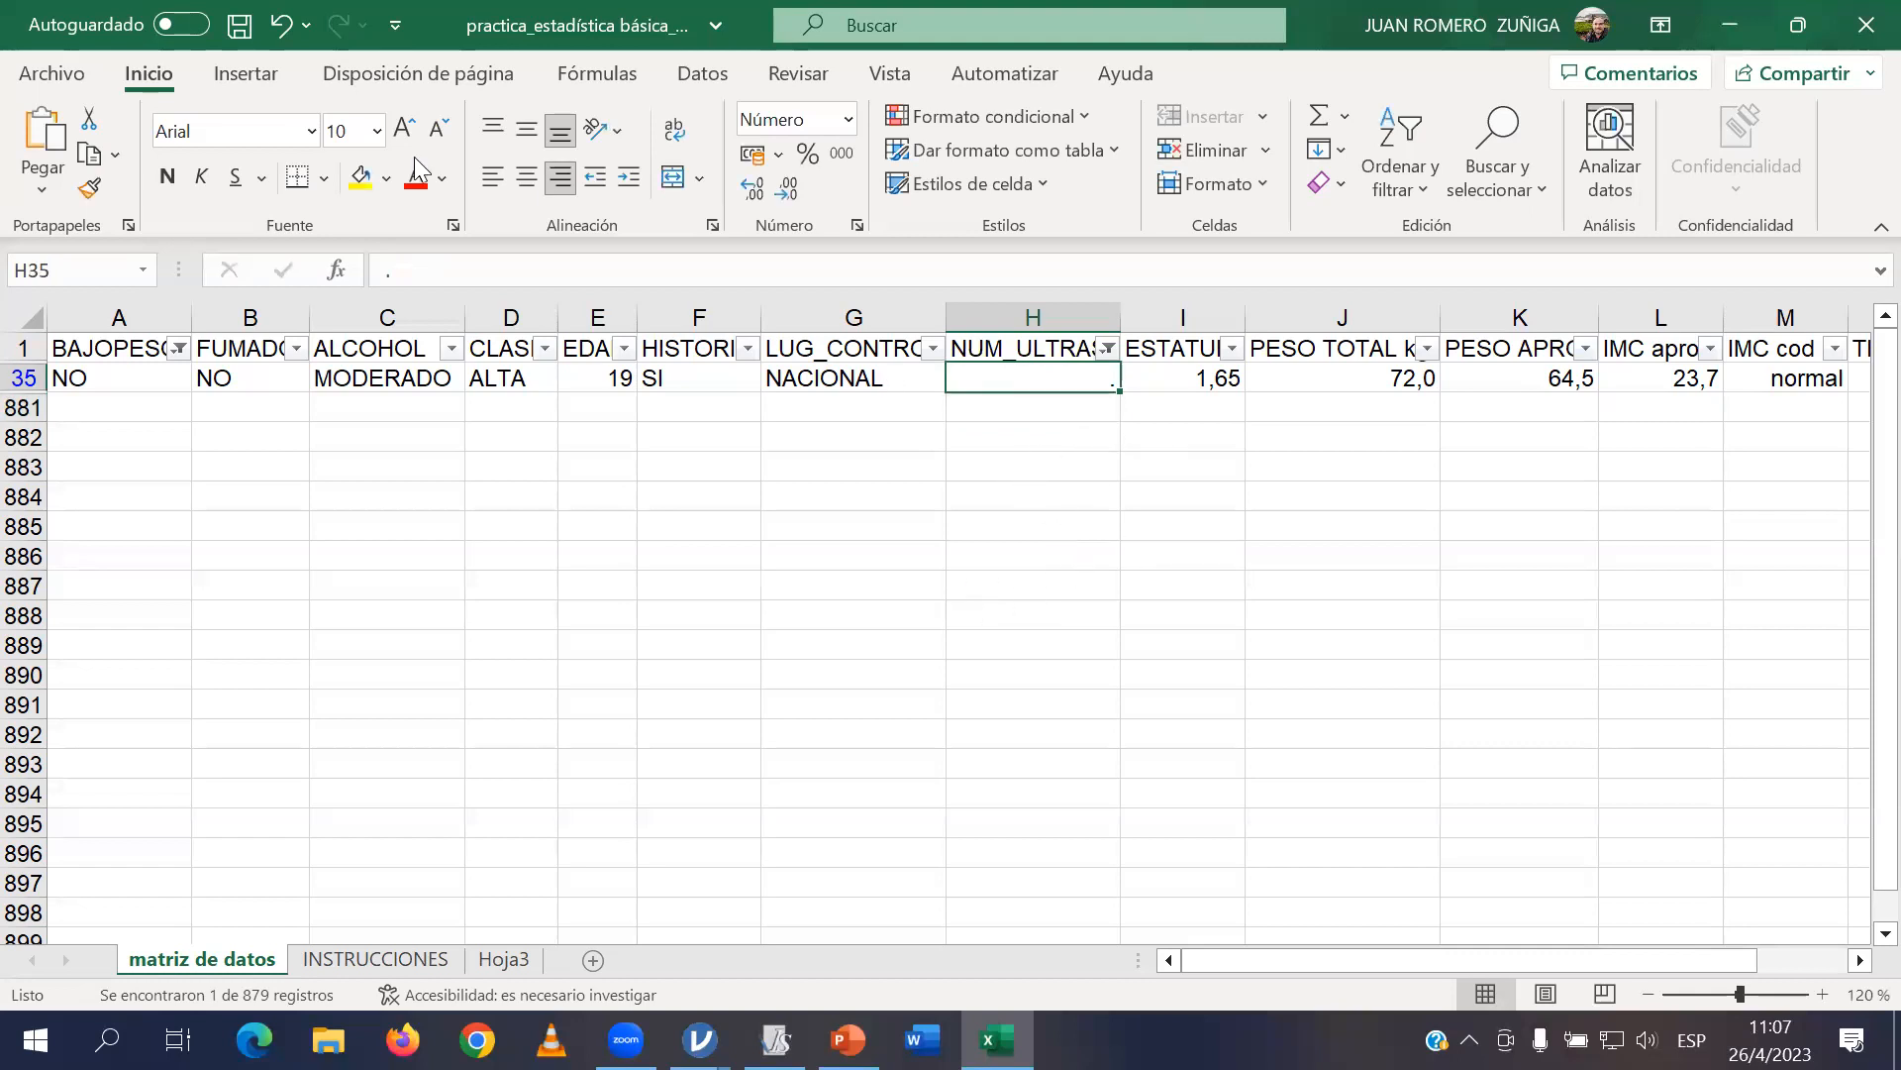
# Undo the entries made in cell H35 and the NUM_ULTRAS column filter.
pyautogui.click(281, 25)
pyautogui.click(280, 25)
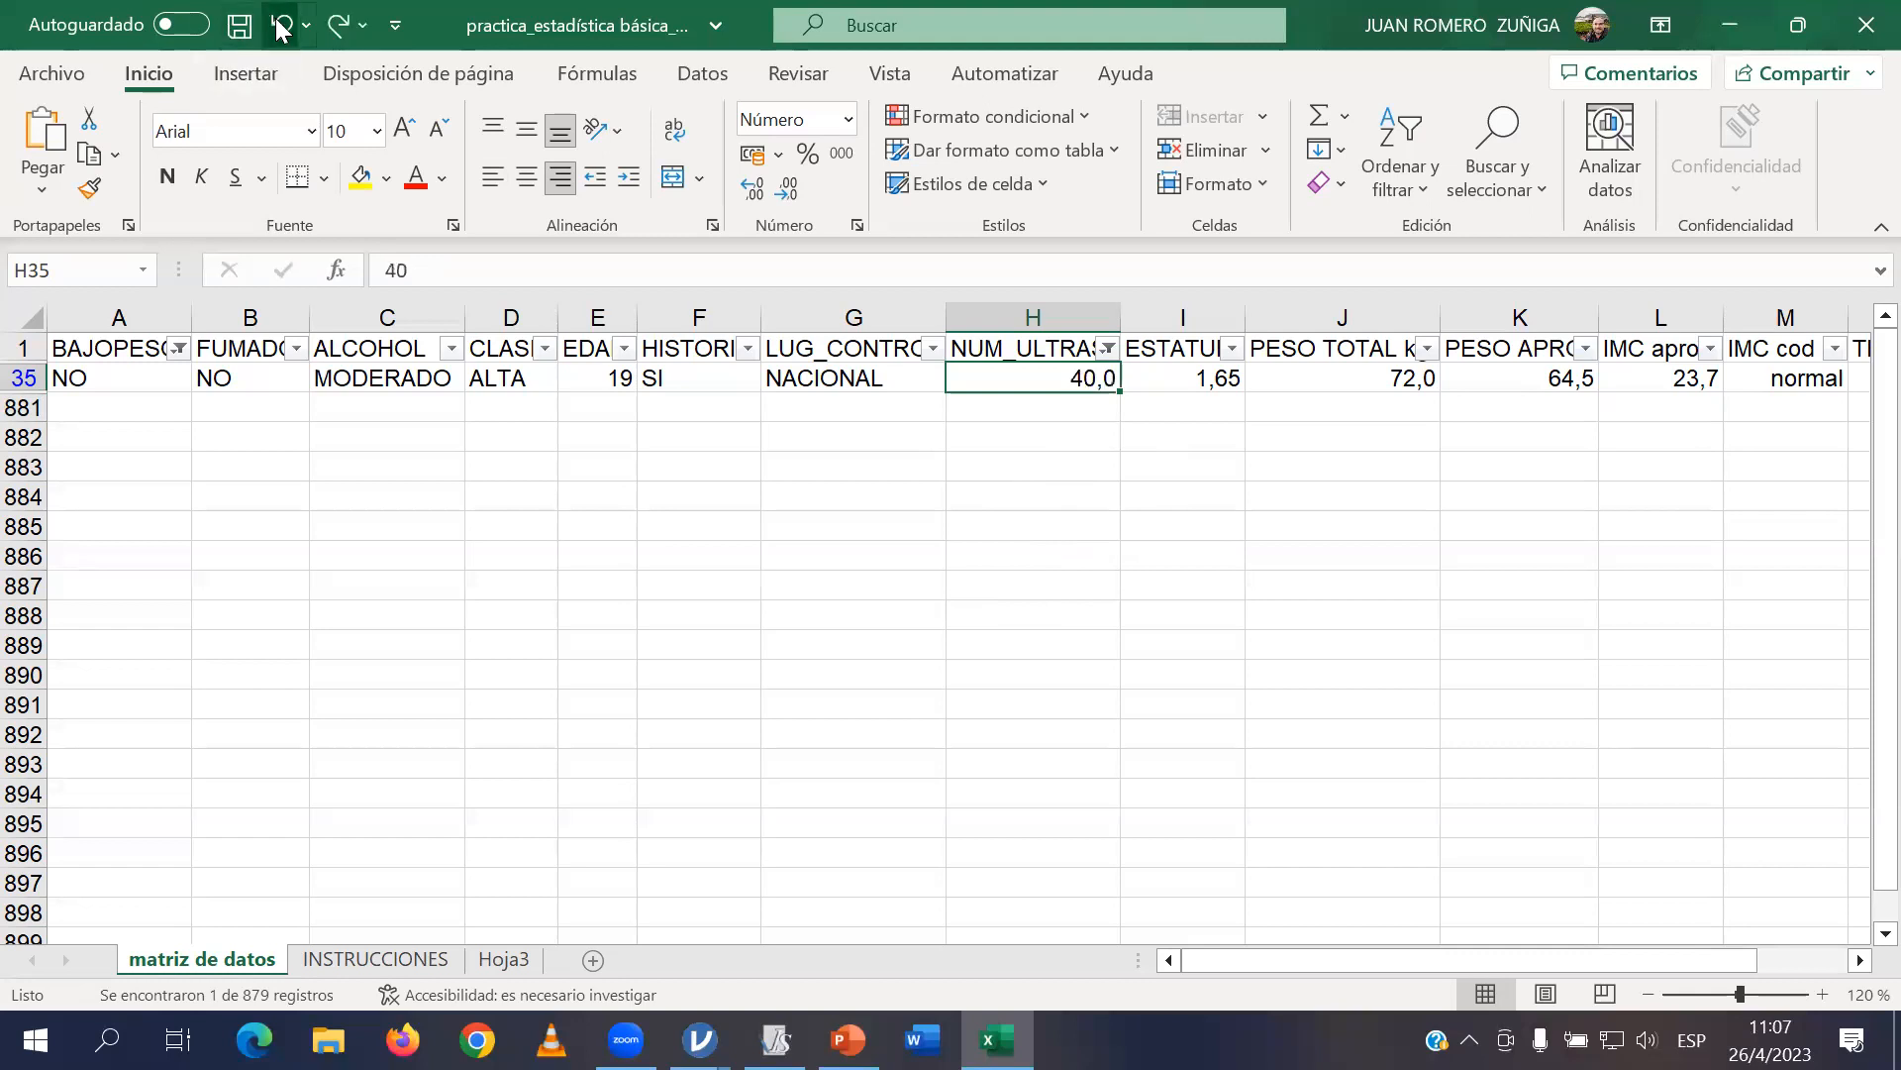
pyautogui.click(280, 26)
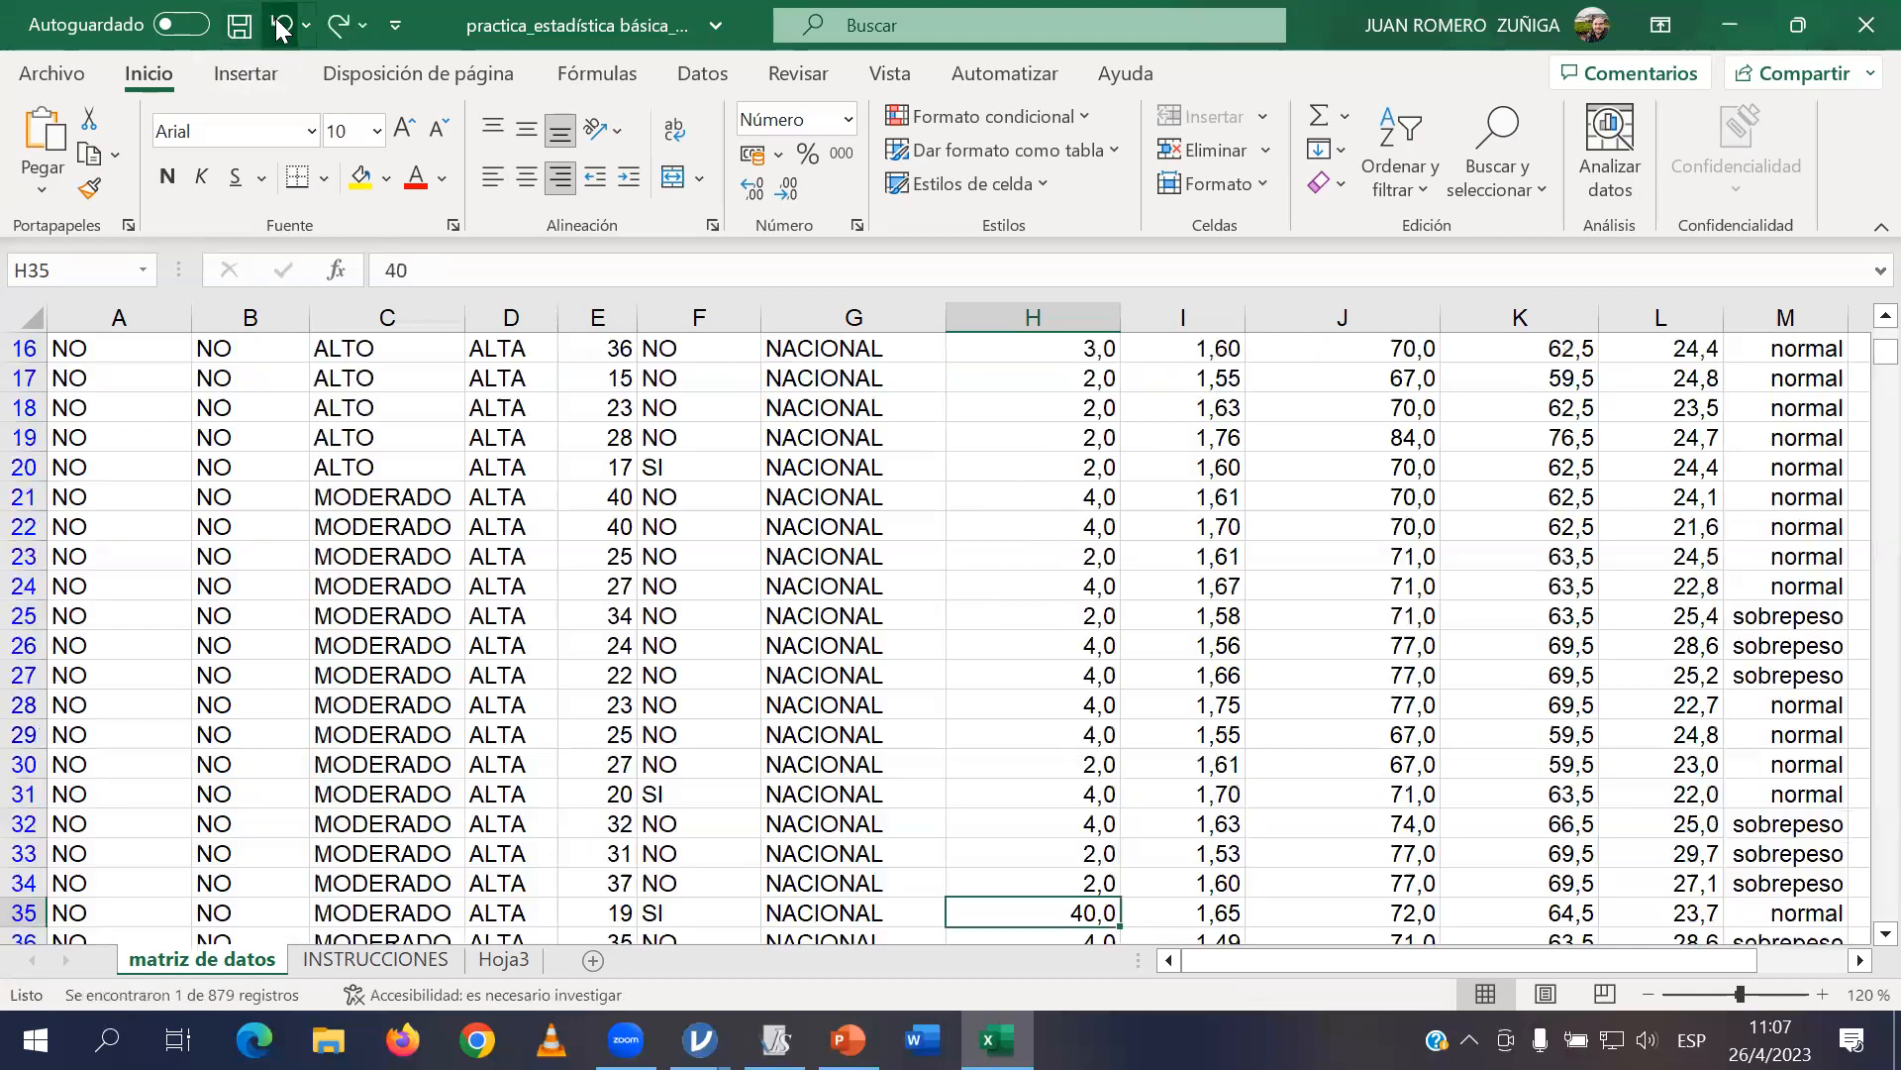
# Examine the distinct values listed in the ESTATURA m column filter, keeping all values included.
pyautogui.click(1149, 614)
pyautogui.scroll(5, 1178, 525)
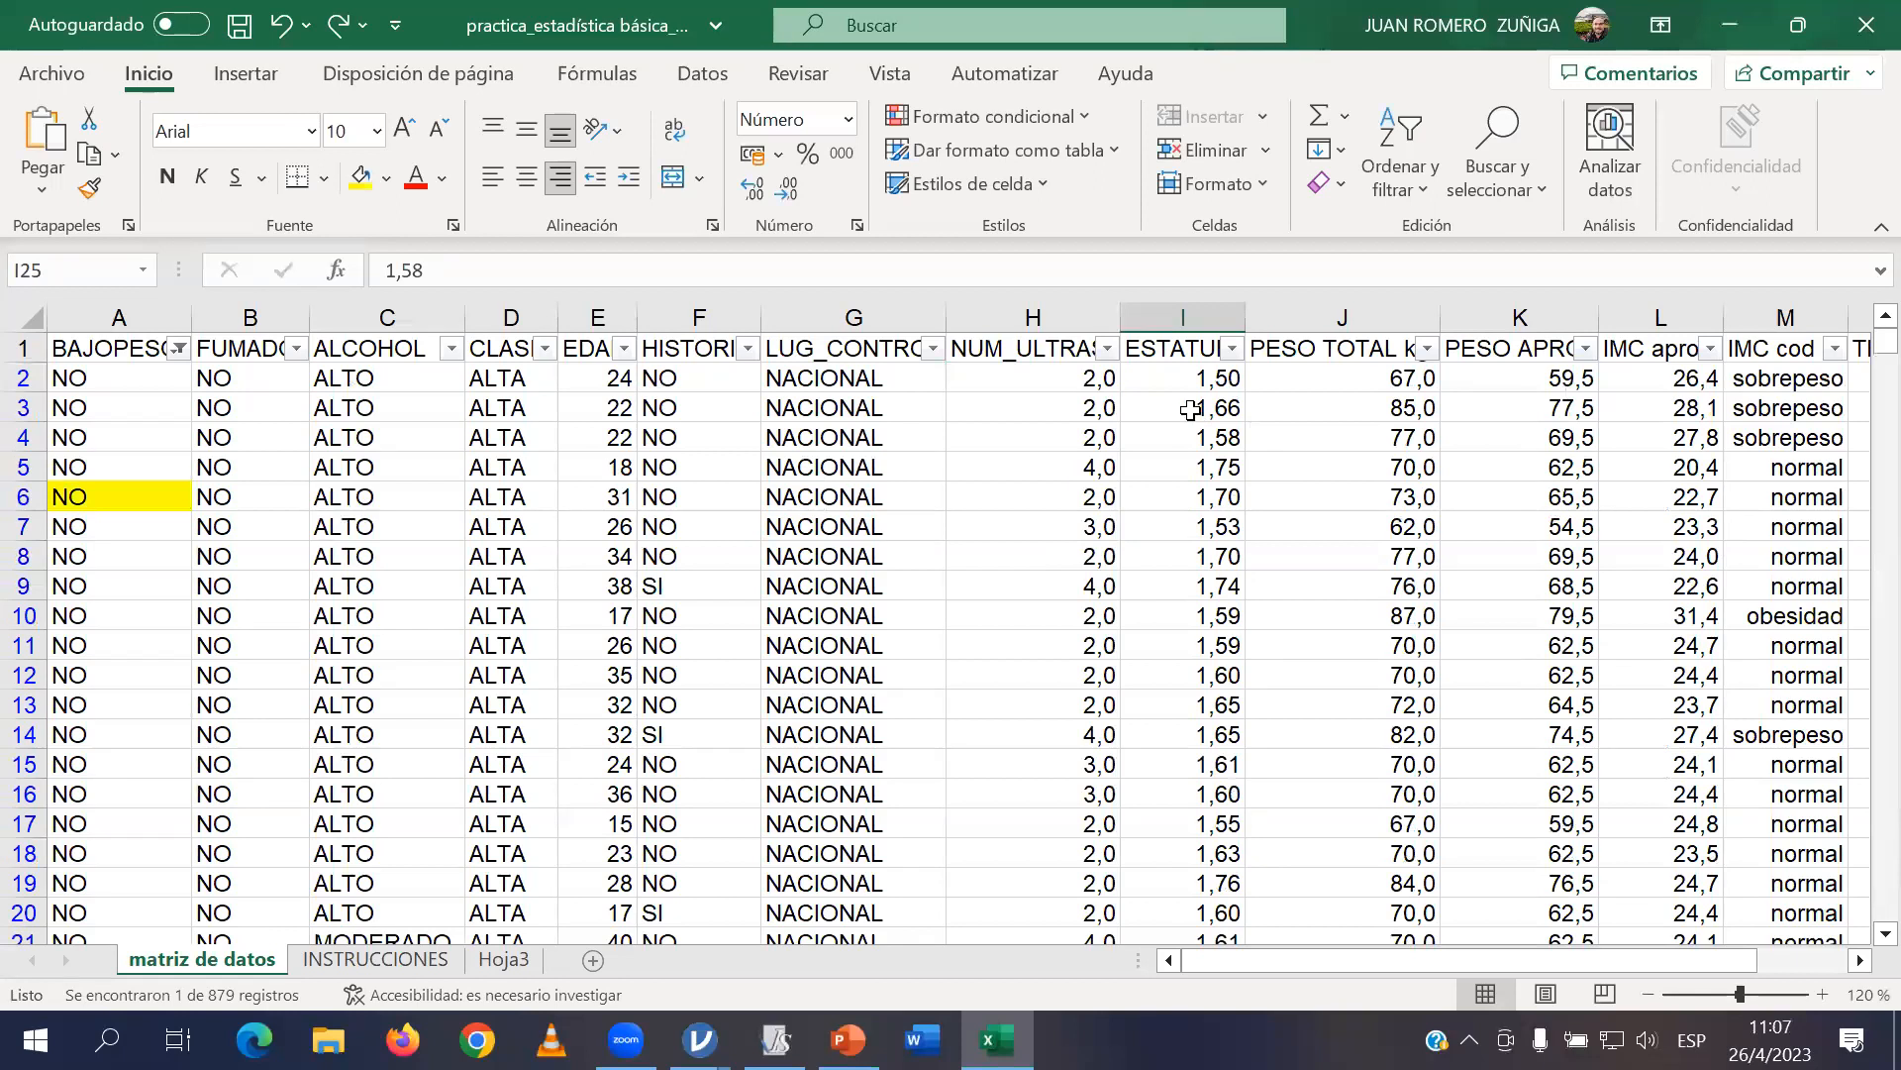
pyautogui.click(1236, 349)
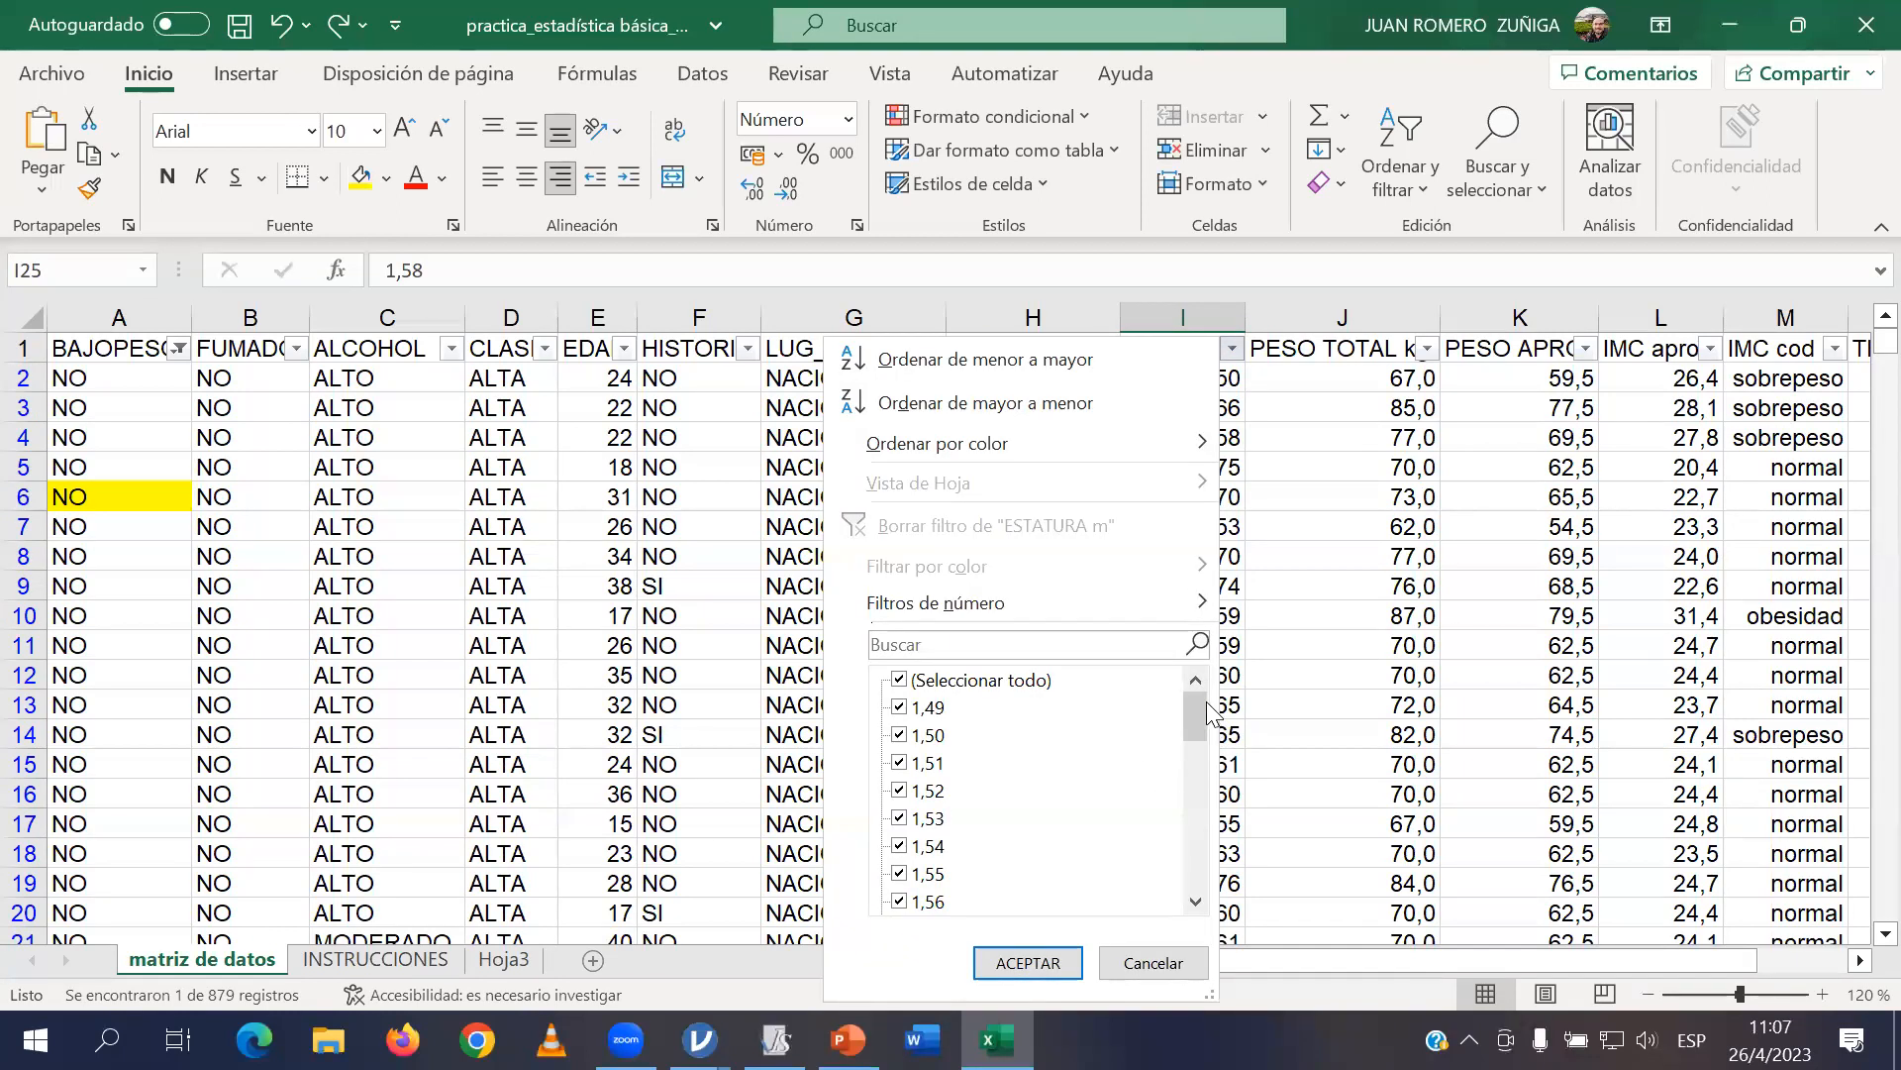
pyautogui.moveTo(1199, 715); pyautogui.dragTo(1025, 698)
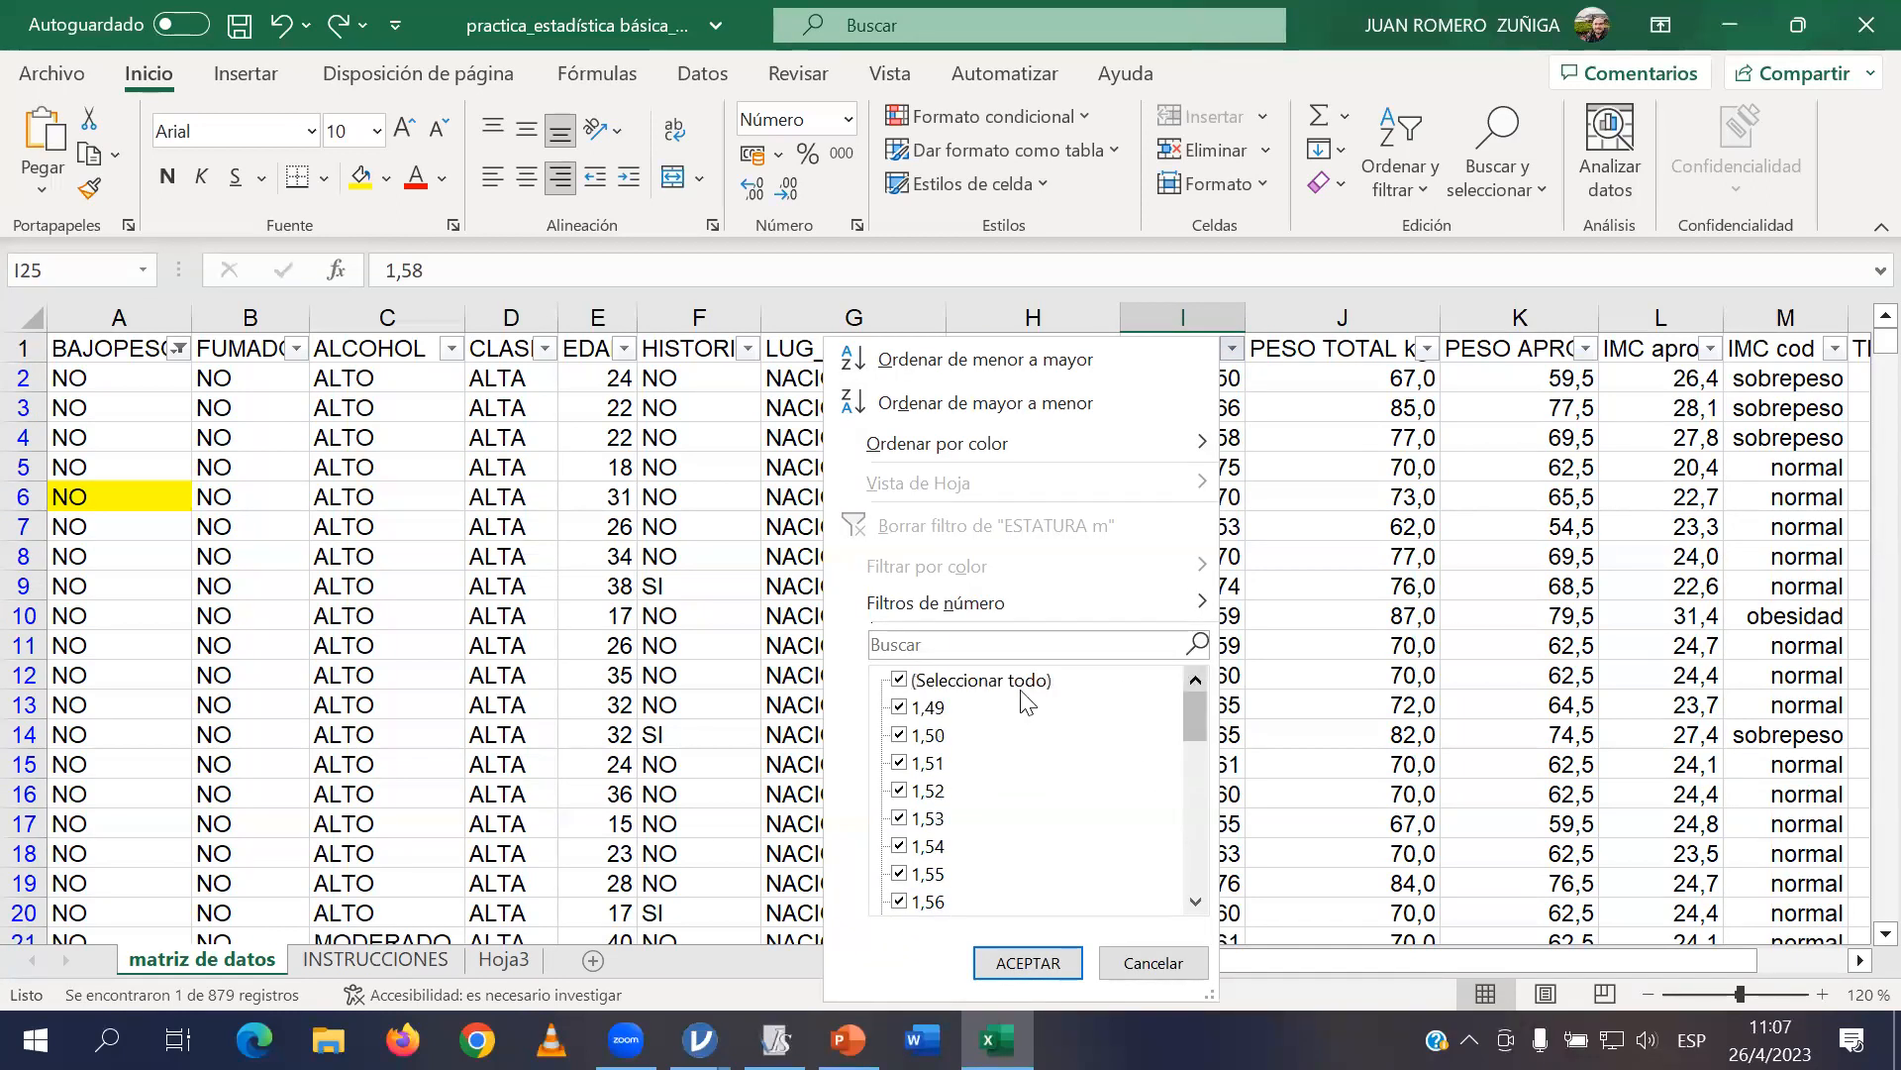
pyautogui.moveTo(1198, 705); pyautogui.dragTo(1224, 744)
pyautogui.press('Escape')
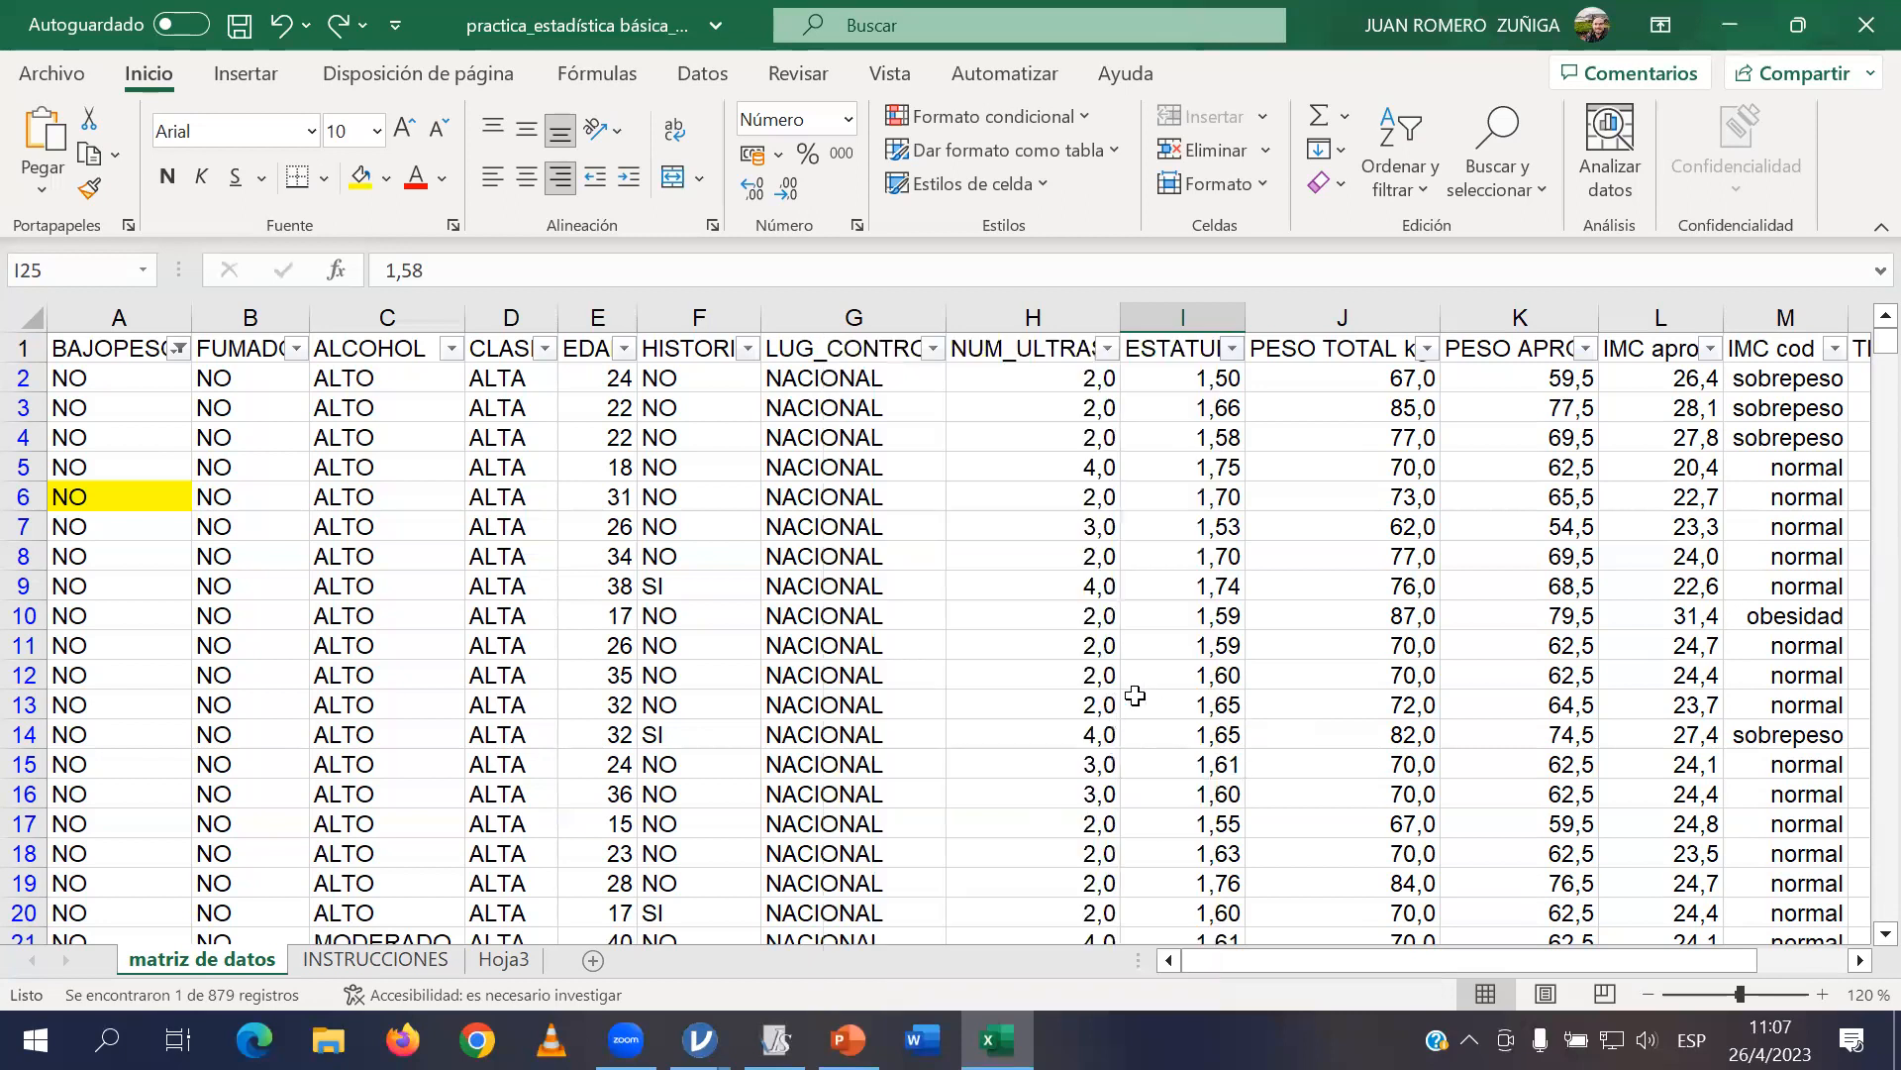
# Filter the ESTATURA m column to show only the value 2,16.
pyautogui.click(1232, 348)
pyautogui.click(904, 680)
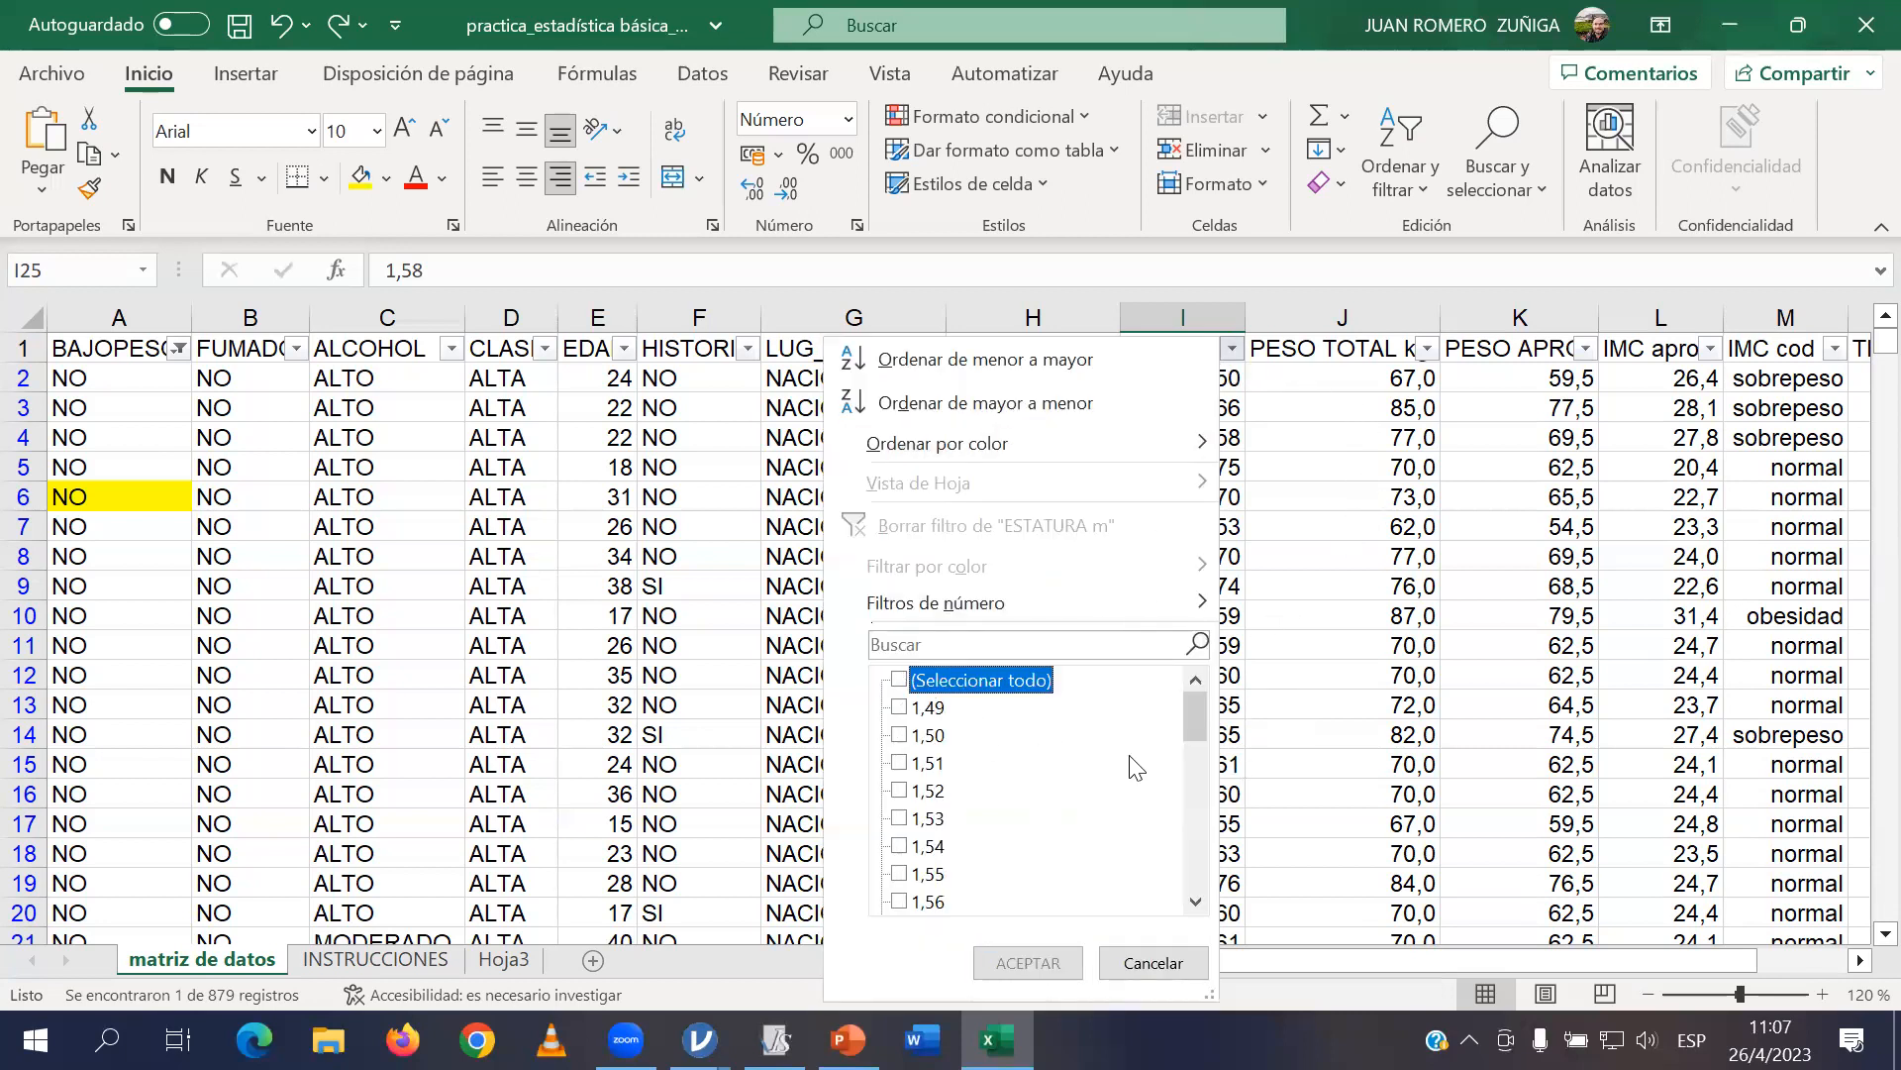
pyautogui.moveTo(1198, 719); pyautogui.dragTo(1172, 860)
pyautogui.scroll(-1, 1171, 860)
pyautogui.click(913, 848)
pyautogui.click(1008, 962)
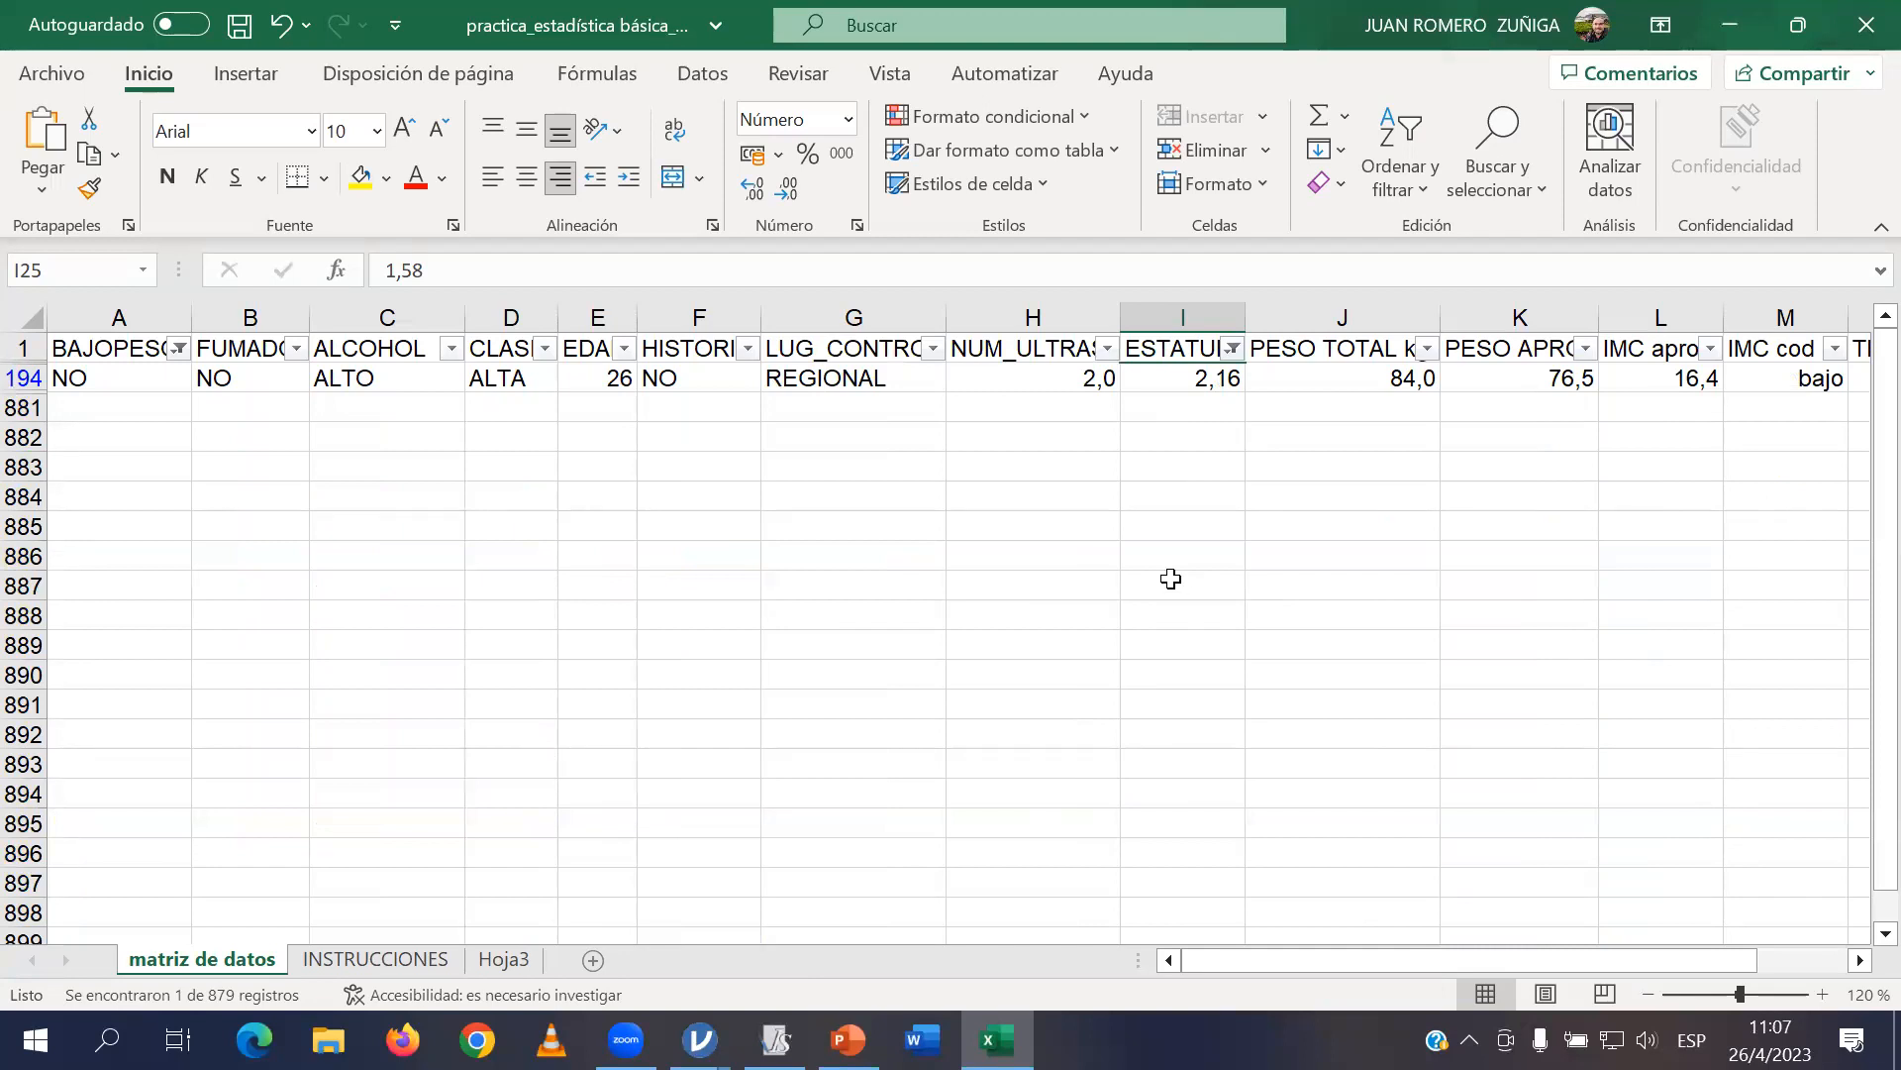
# Replace the ESTATURA value in cell I194 with a period ".".
pyautogui.click(1209, 381)
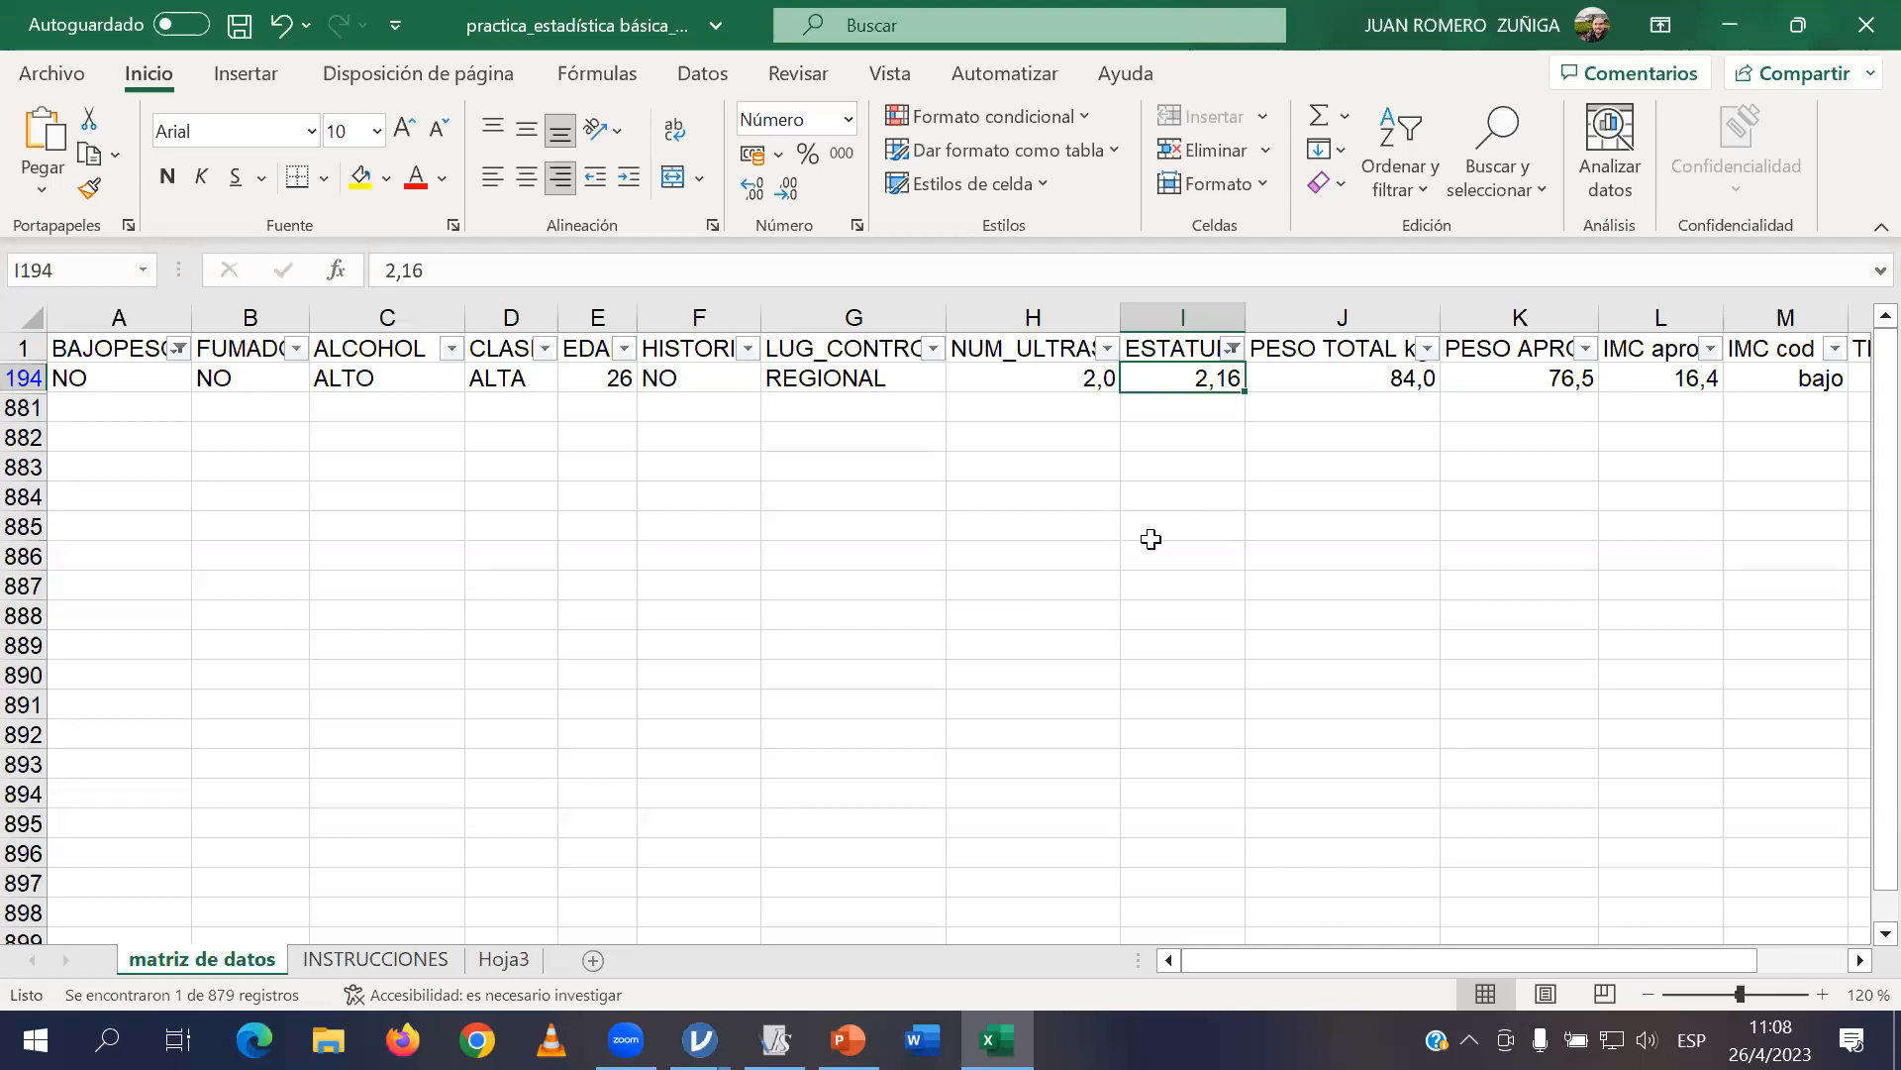
pyautogui.write('.')
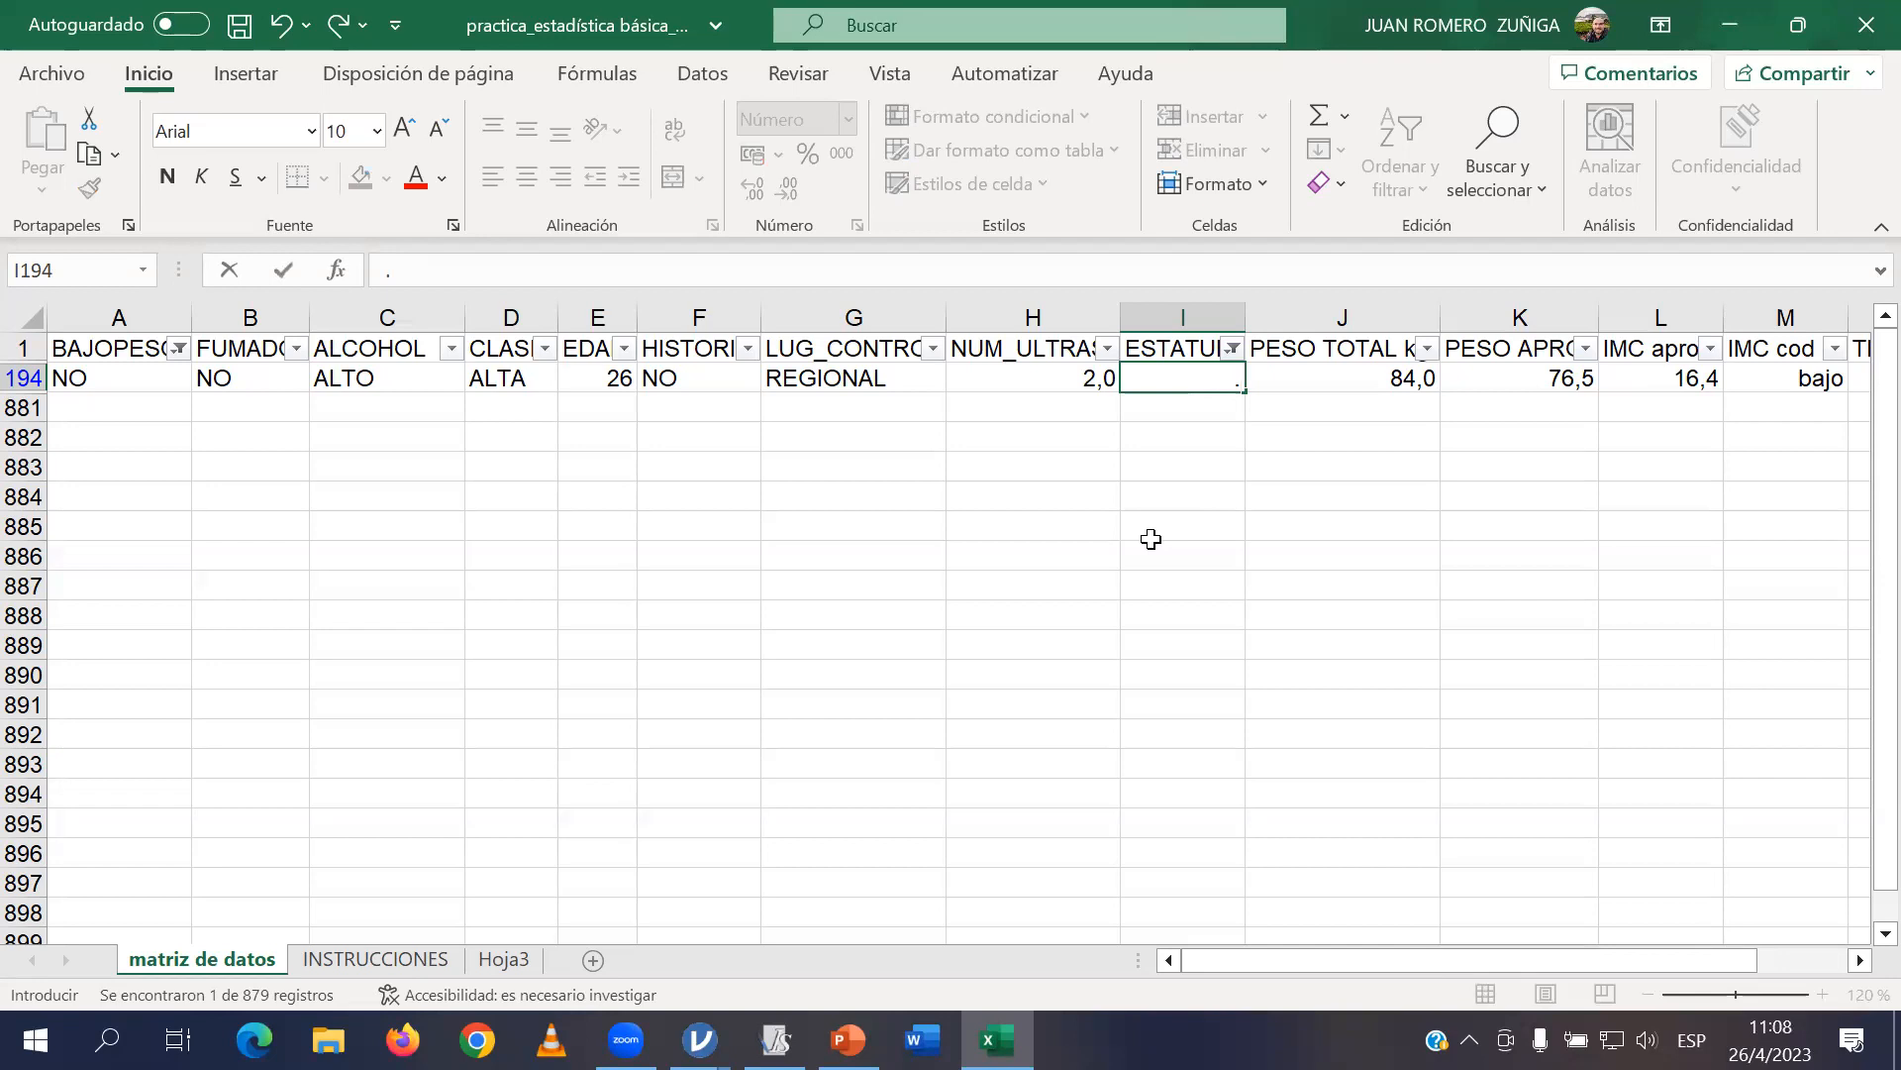
pyautogui.click(1206, 500)
# Delete the entire filtered row 194 from the data matrix.
pyautogui.click(20, 378)
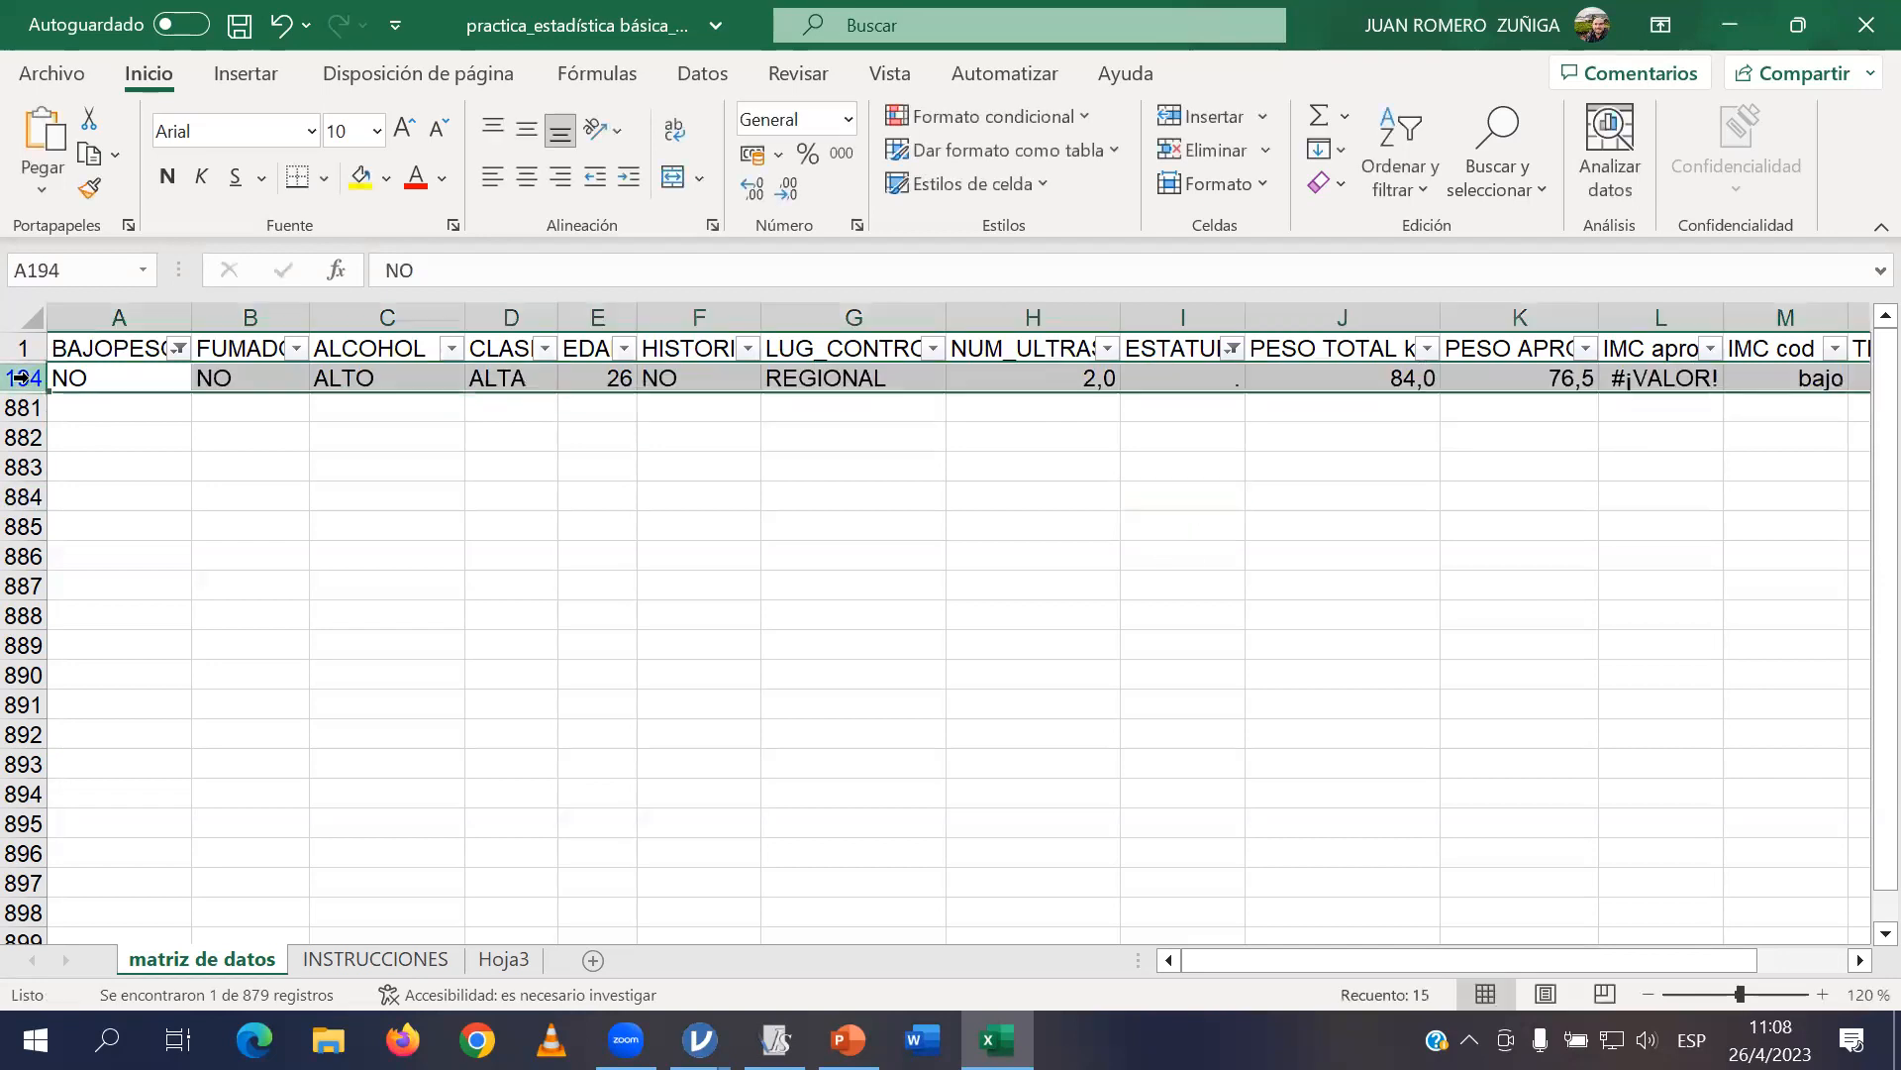
pyautogui.rightClick(20, 377)
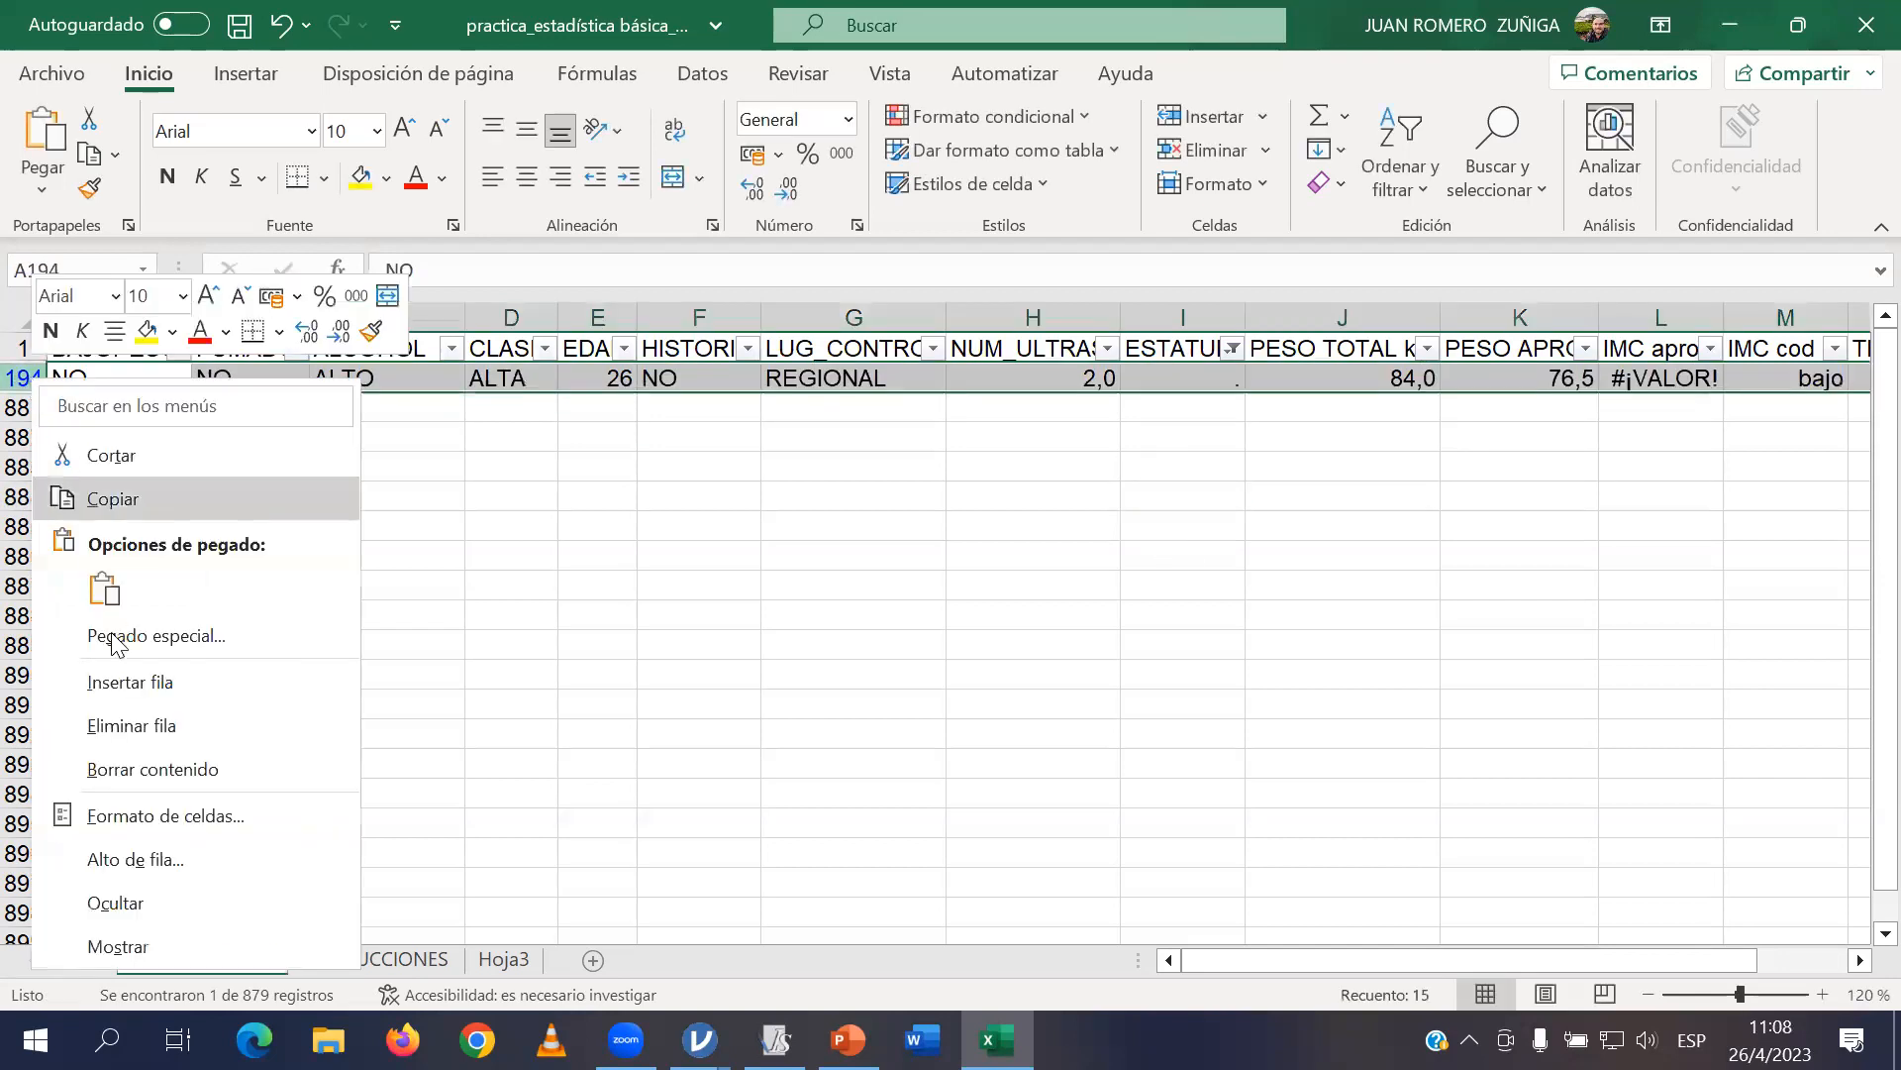
pyautogui.click(143, 736)
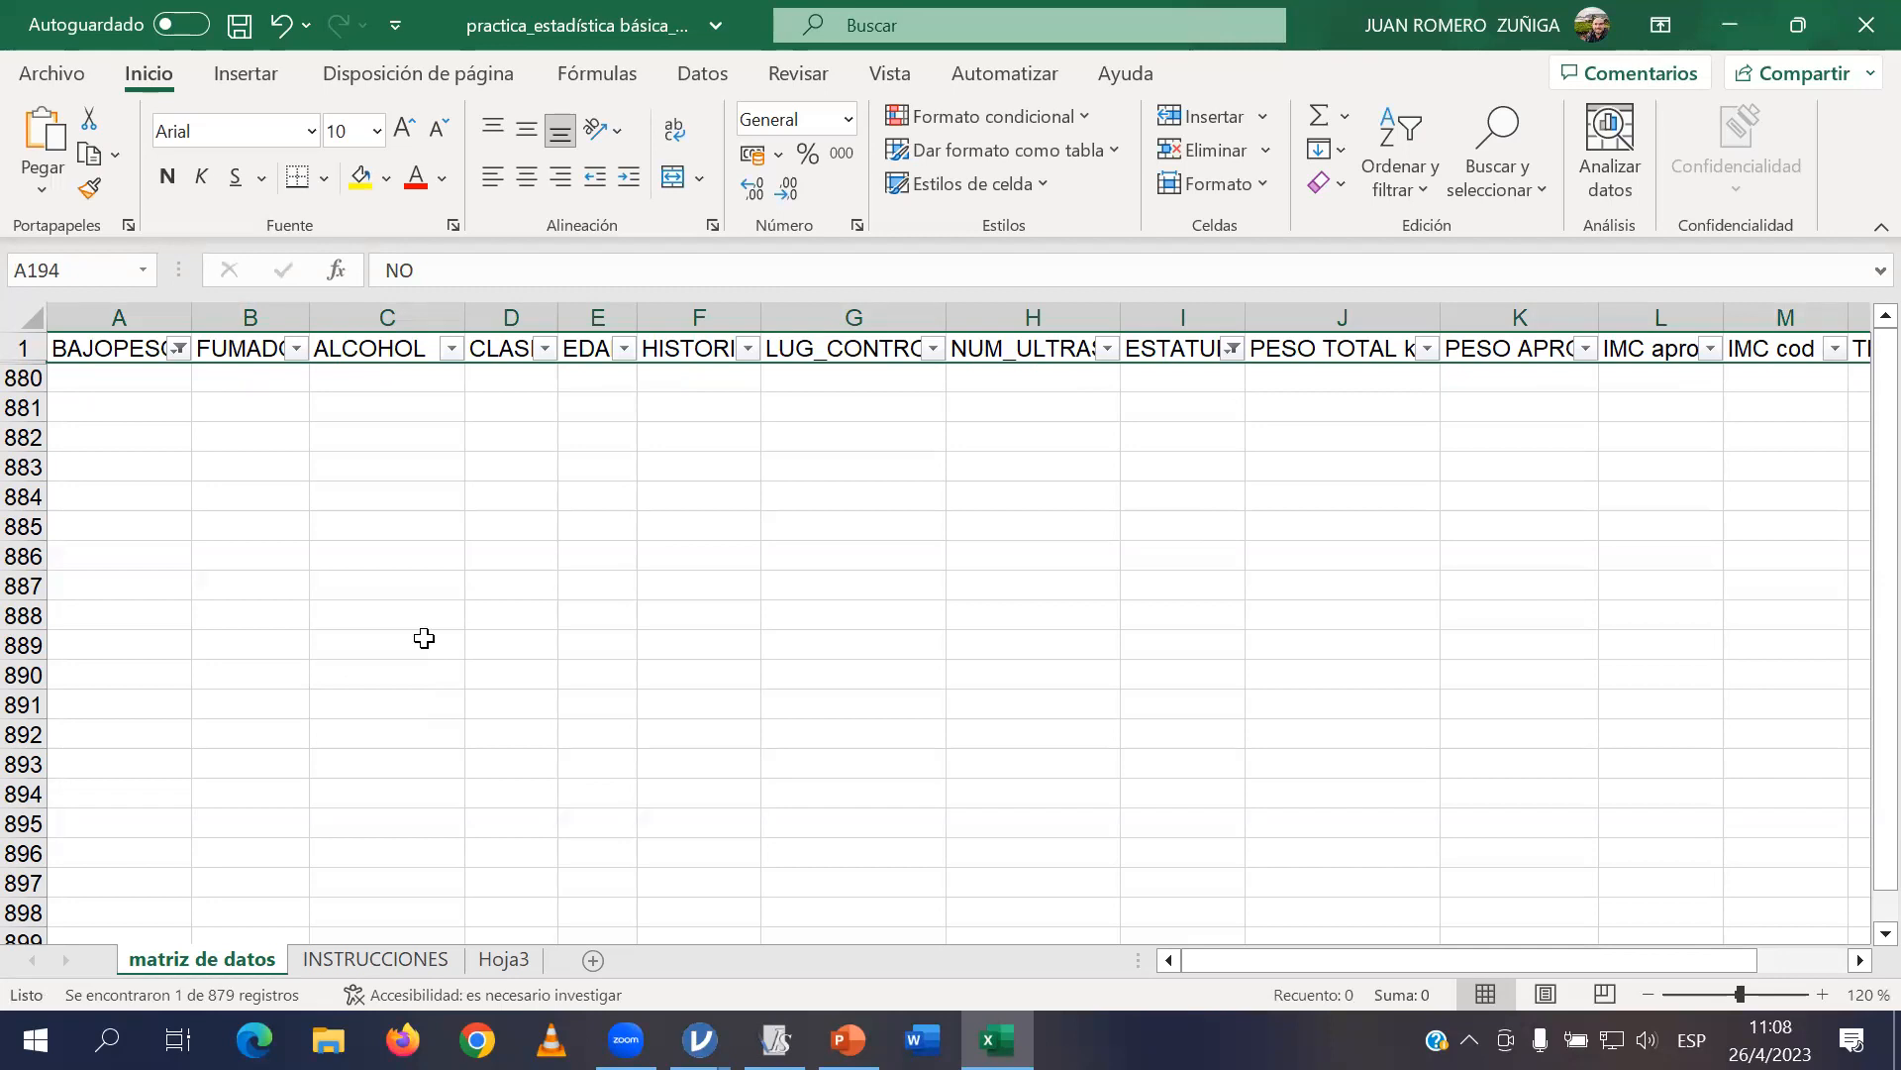
# Undo the deletion of row 194 and the period entered as its ESTATURA value.
pyautogui.click(281, 28)
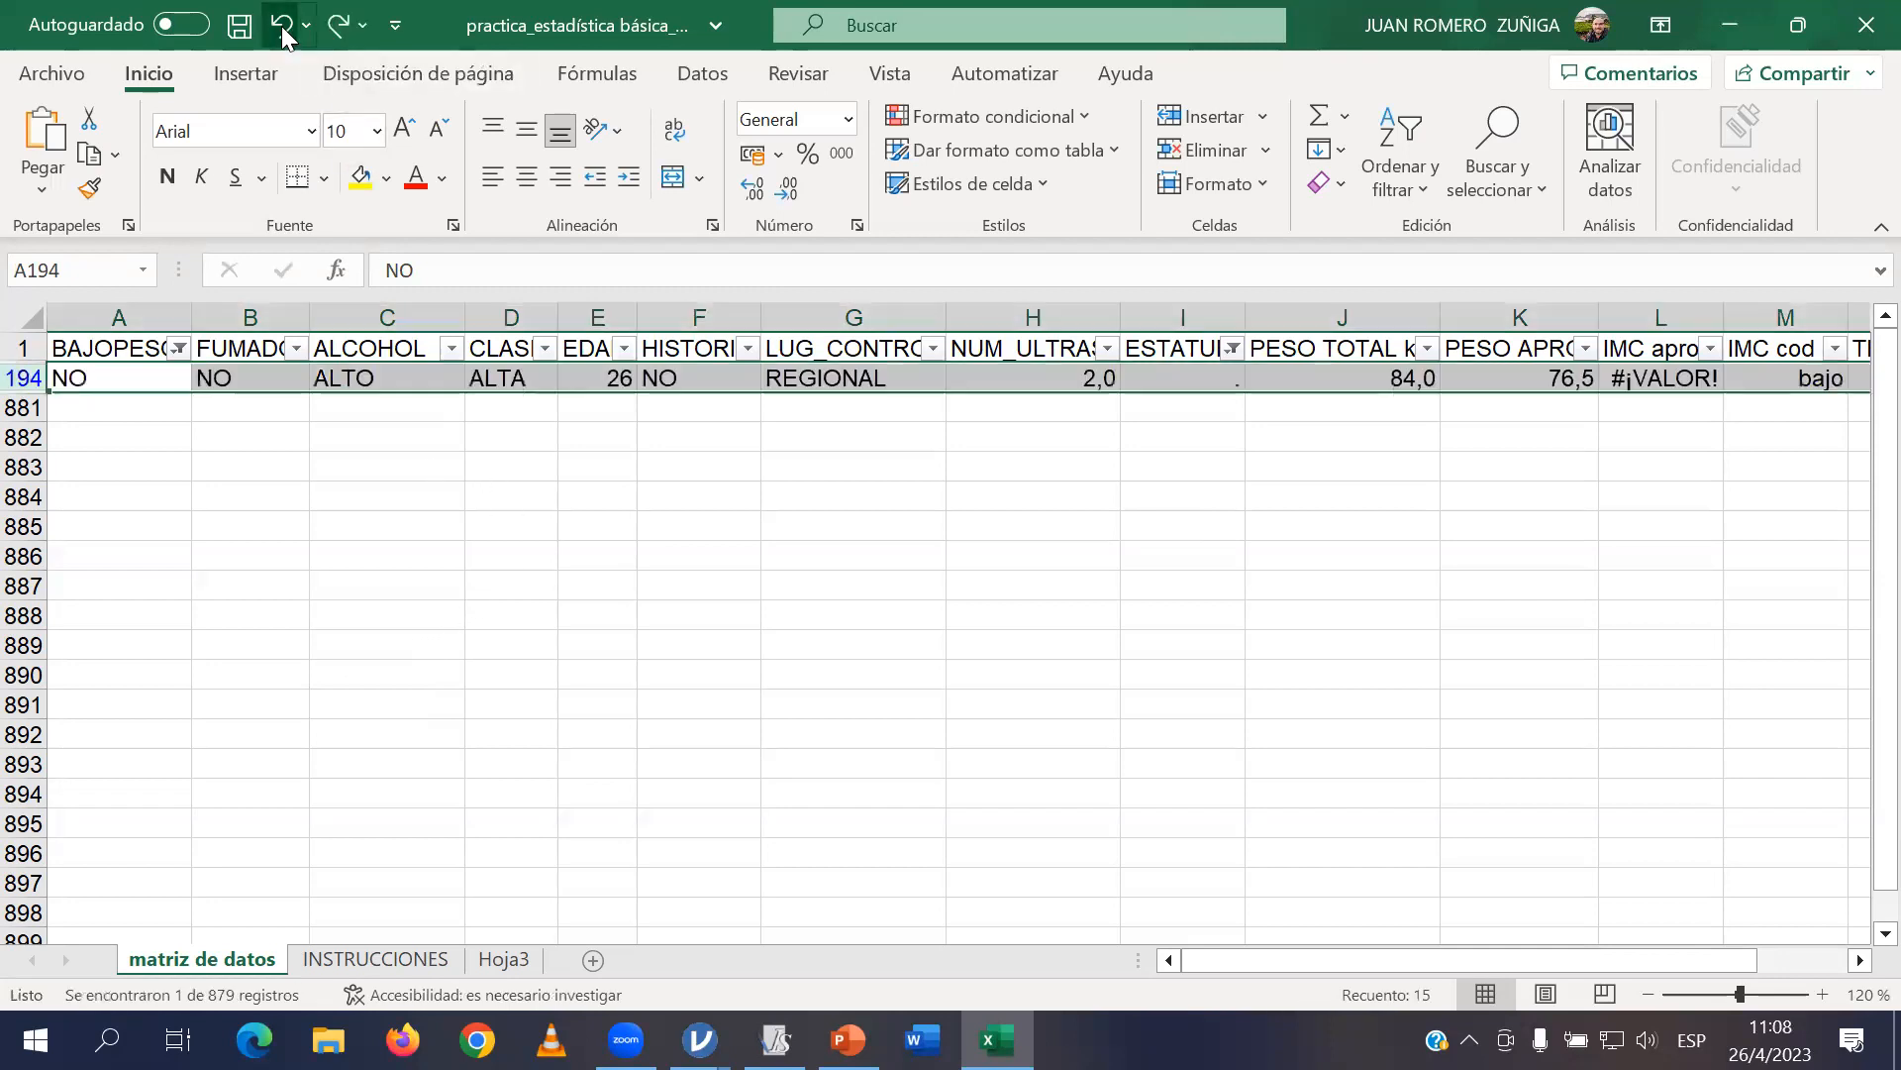
pyautogui.click(284, 30)
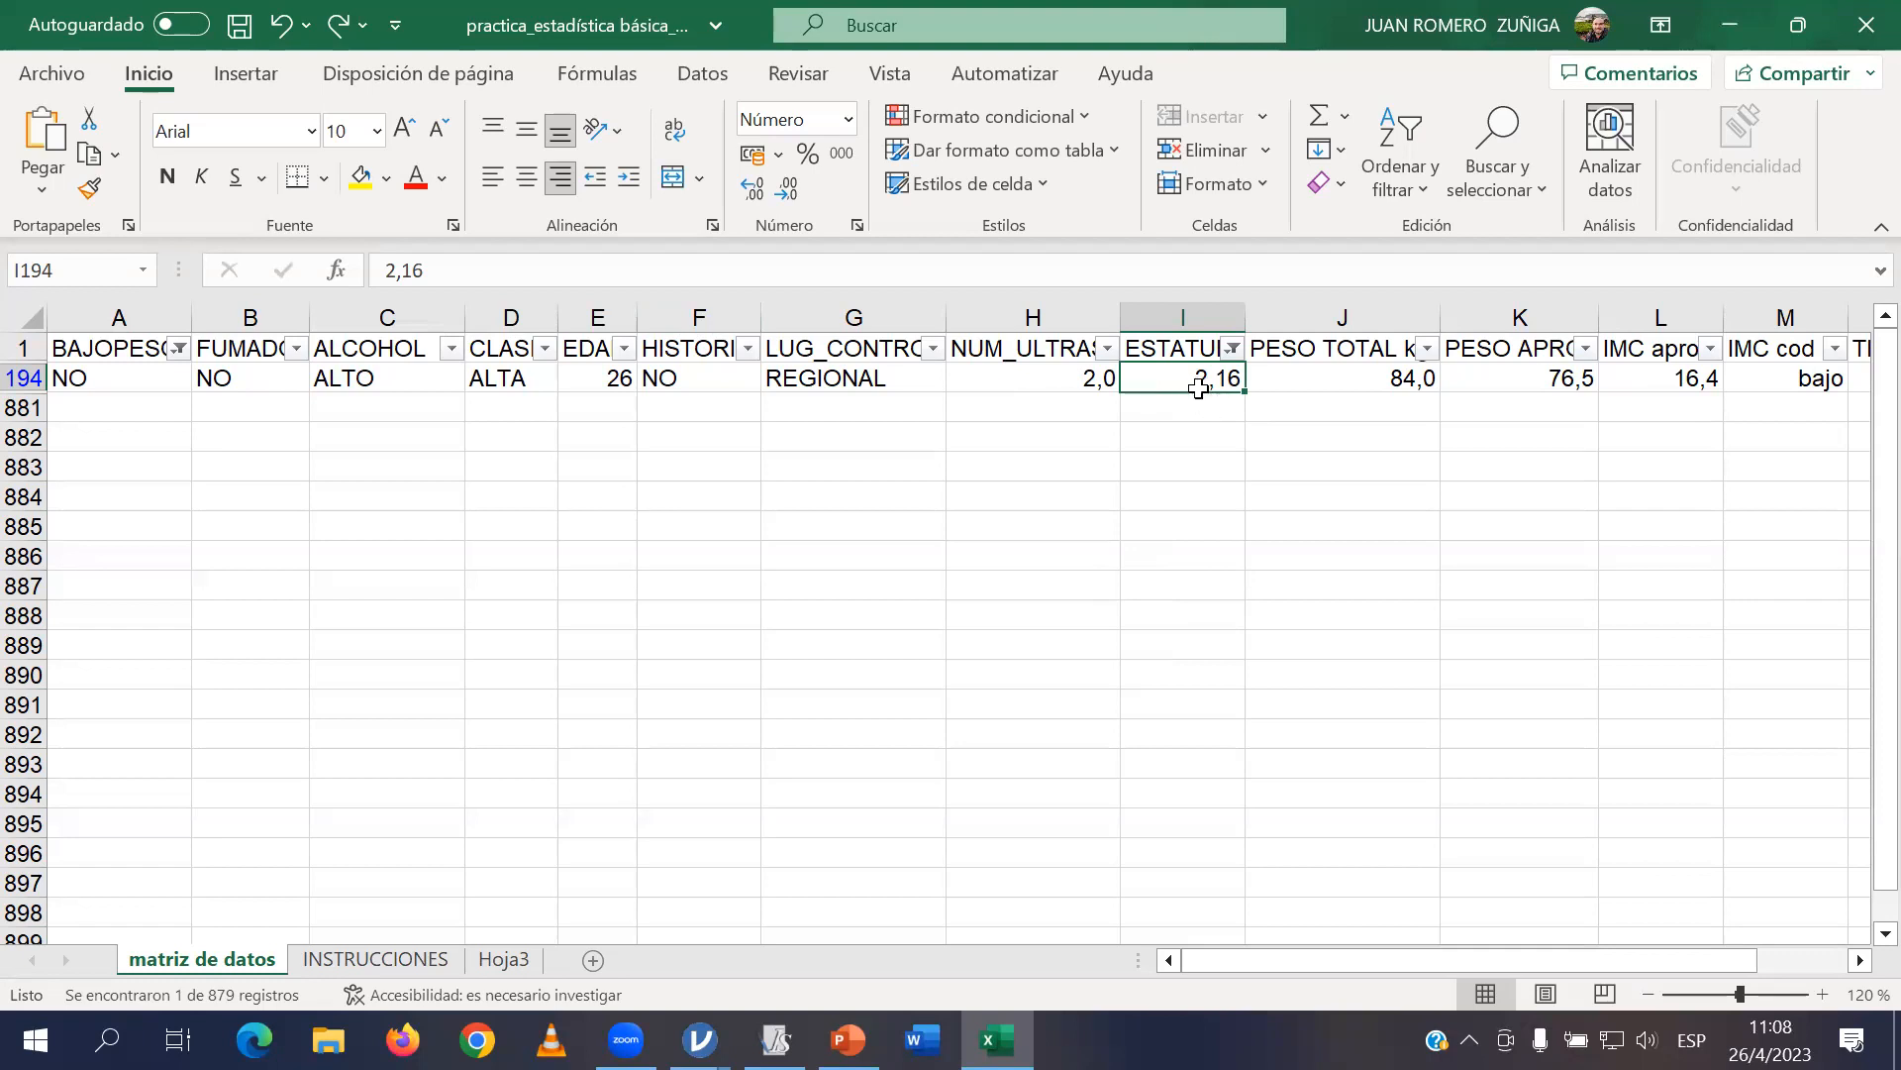
# Set the ESTATURA value in row 194 to 1,62, and set it back to 2,16.
pyautogui.write('1,62')
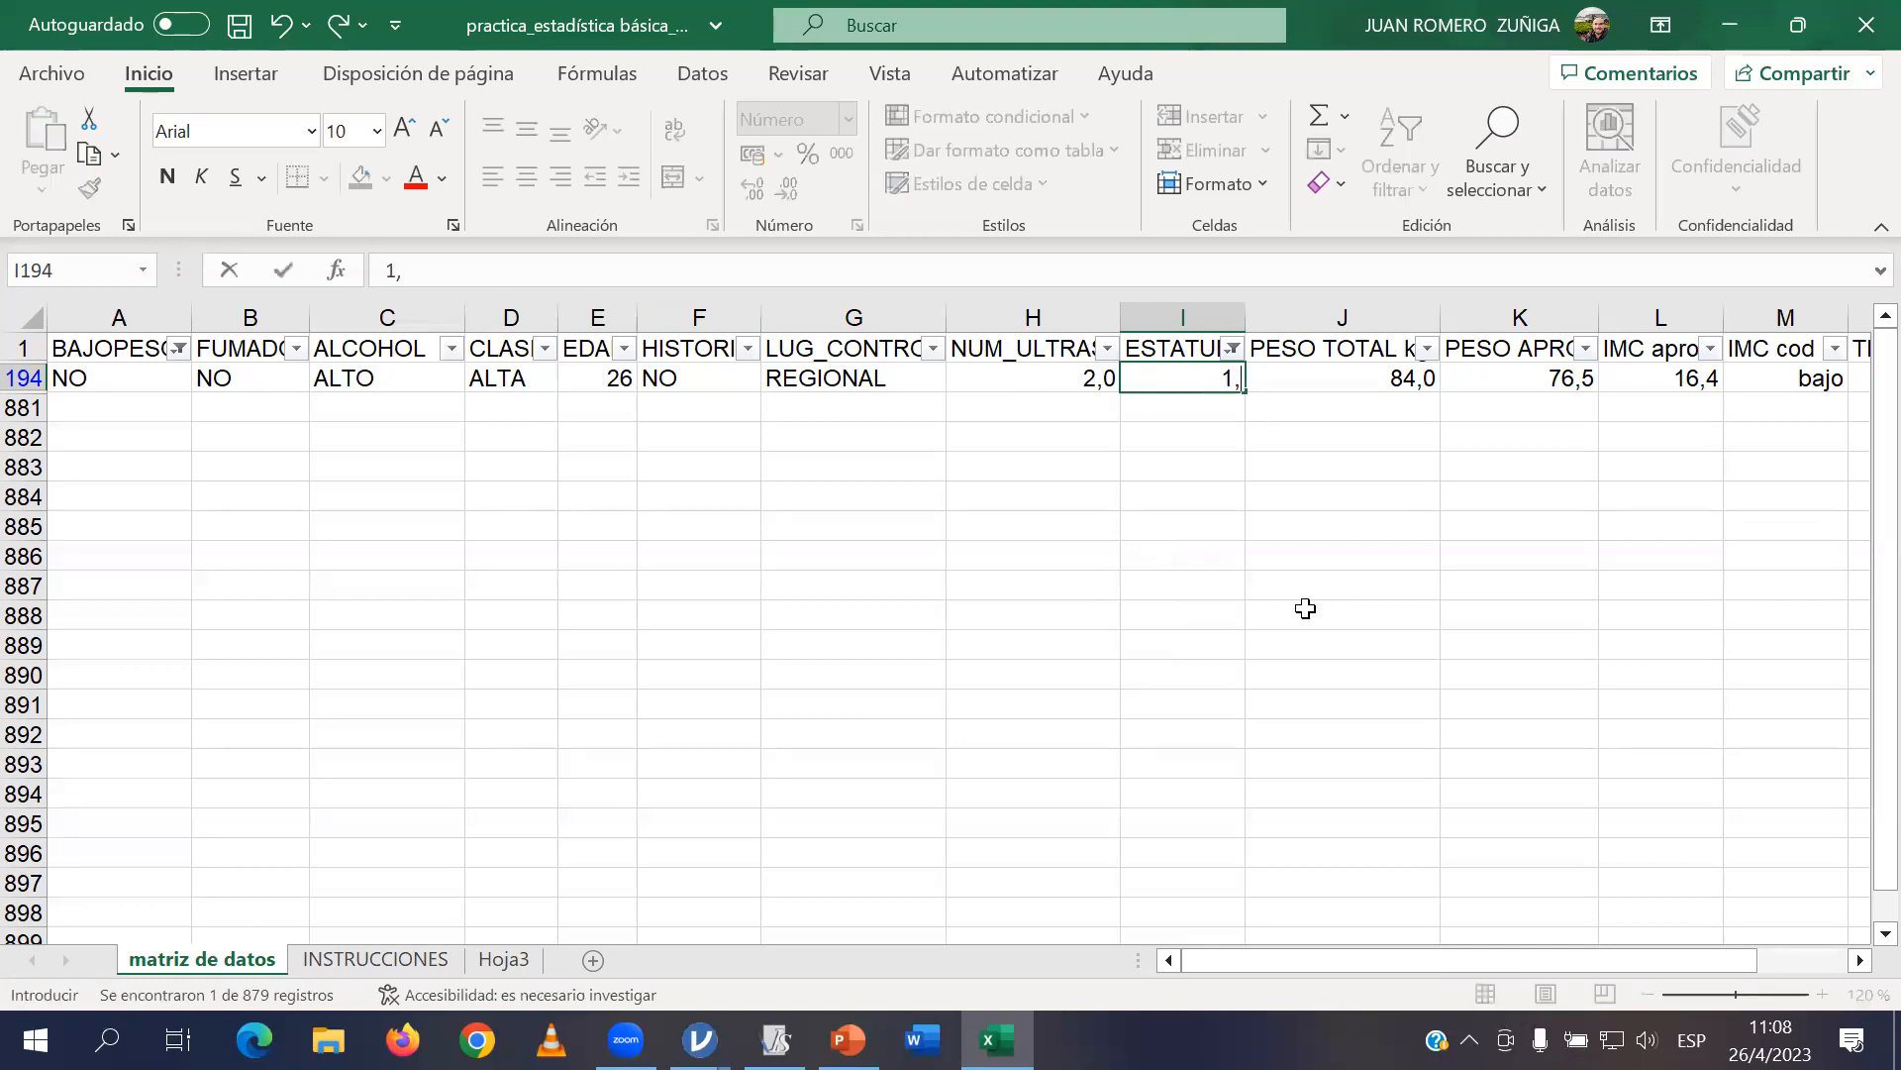
pyautogui.press('Return')
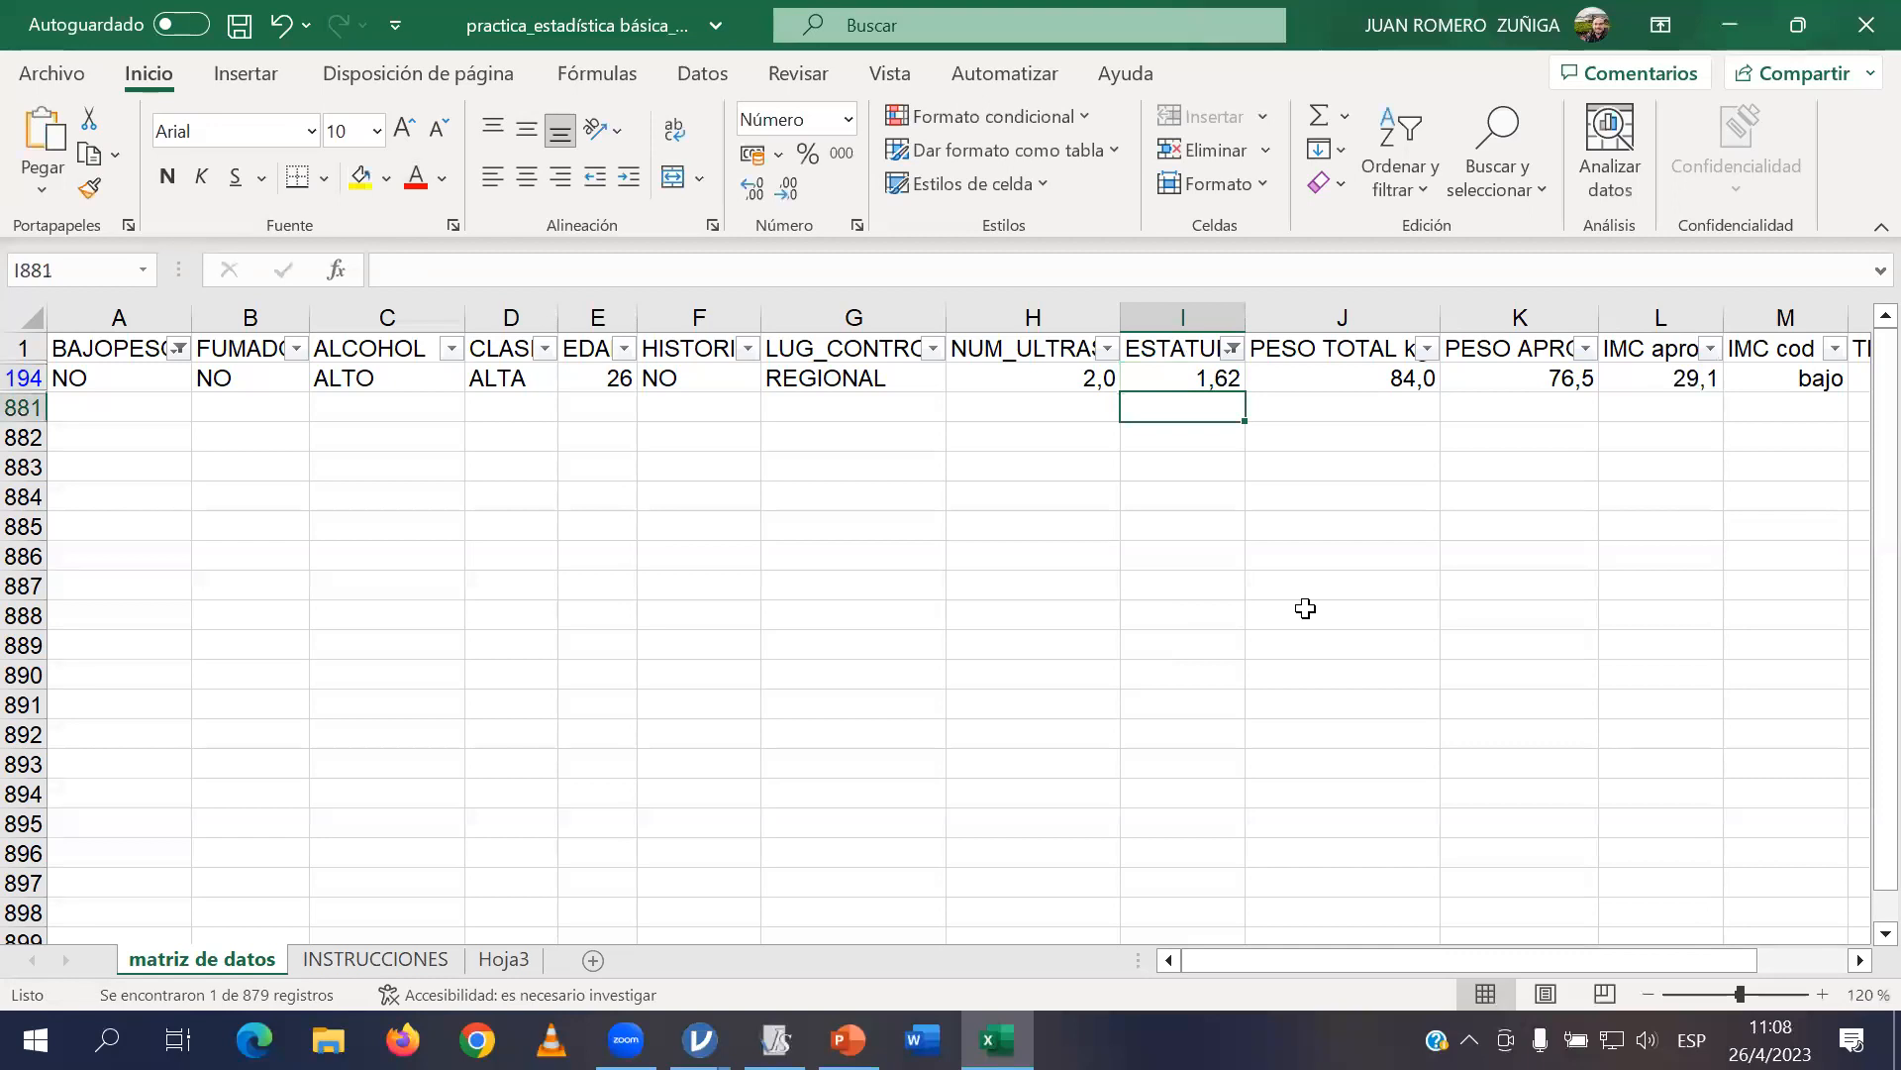
pyautogui.press('Up')
pyautogui.write('2,16')
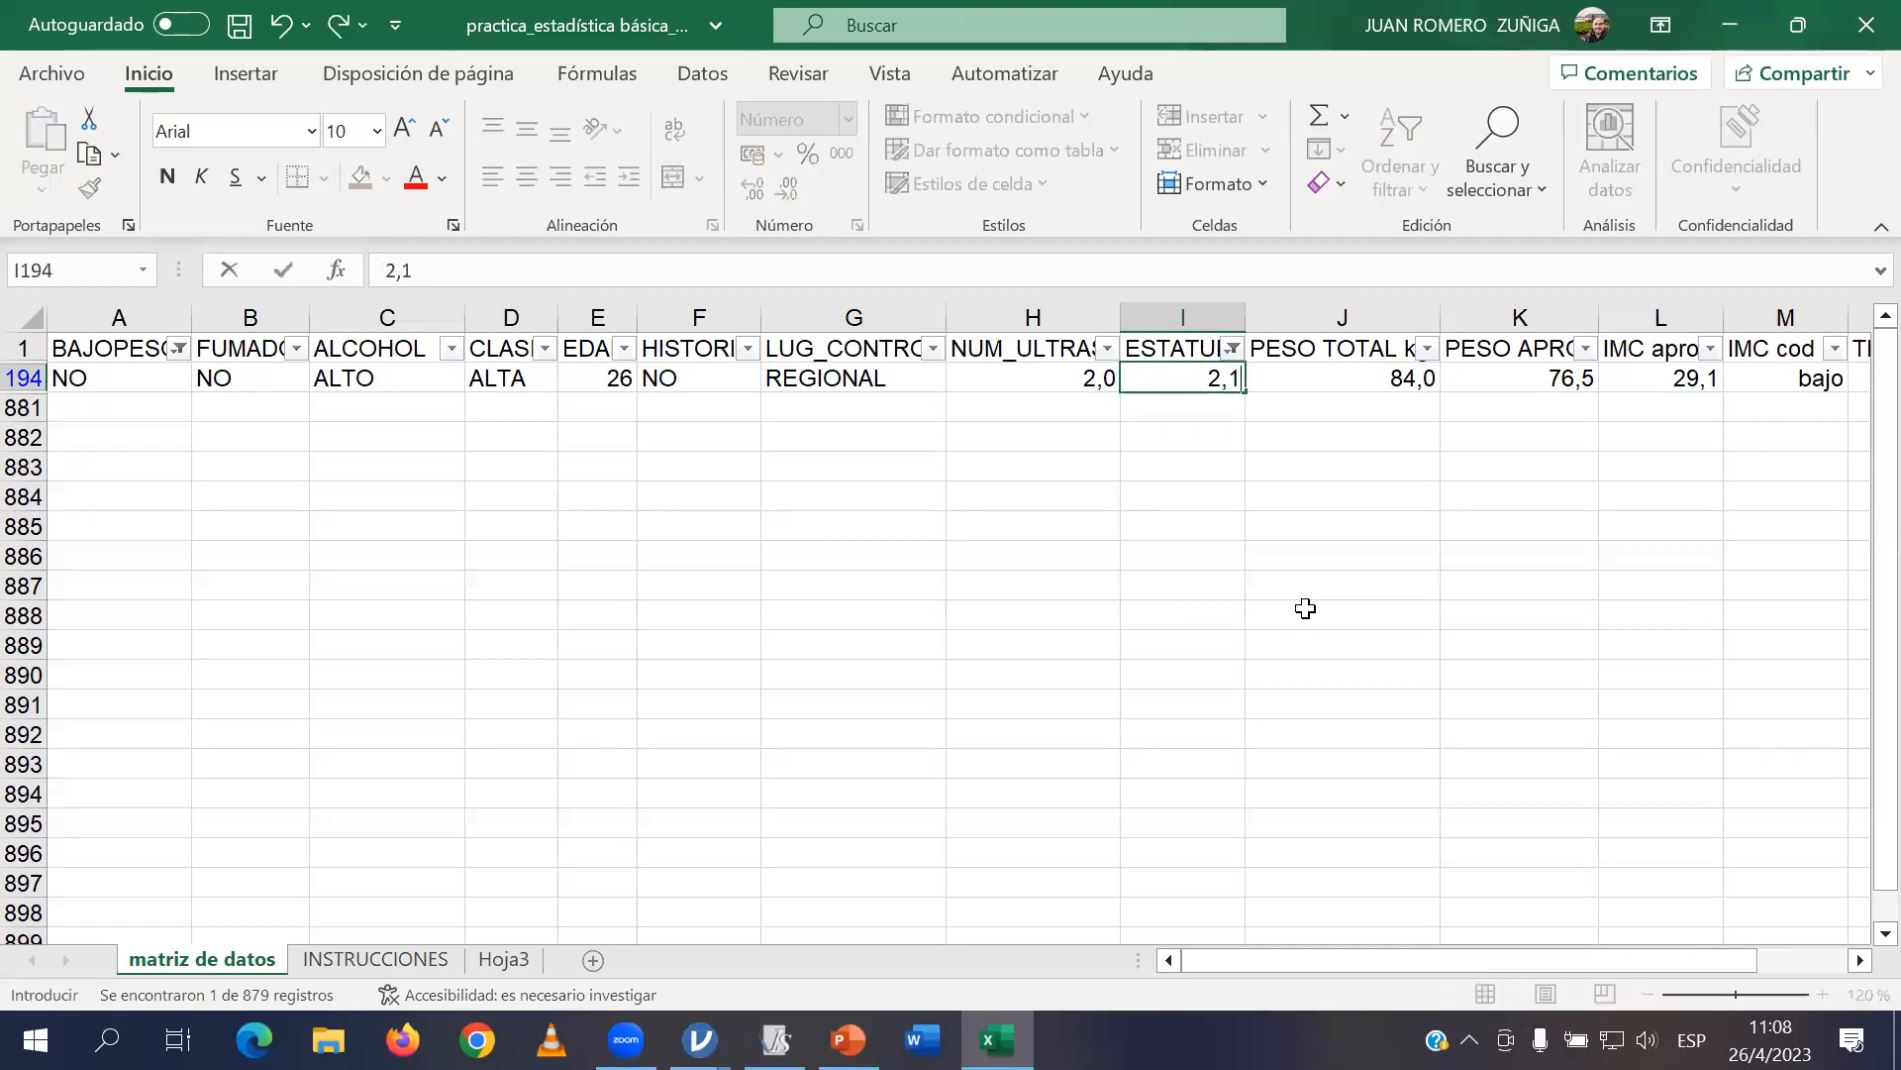
pyautogui.press('Return')
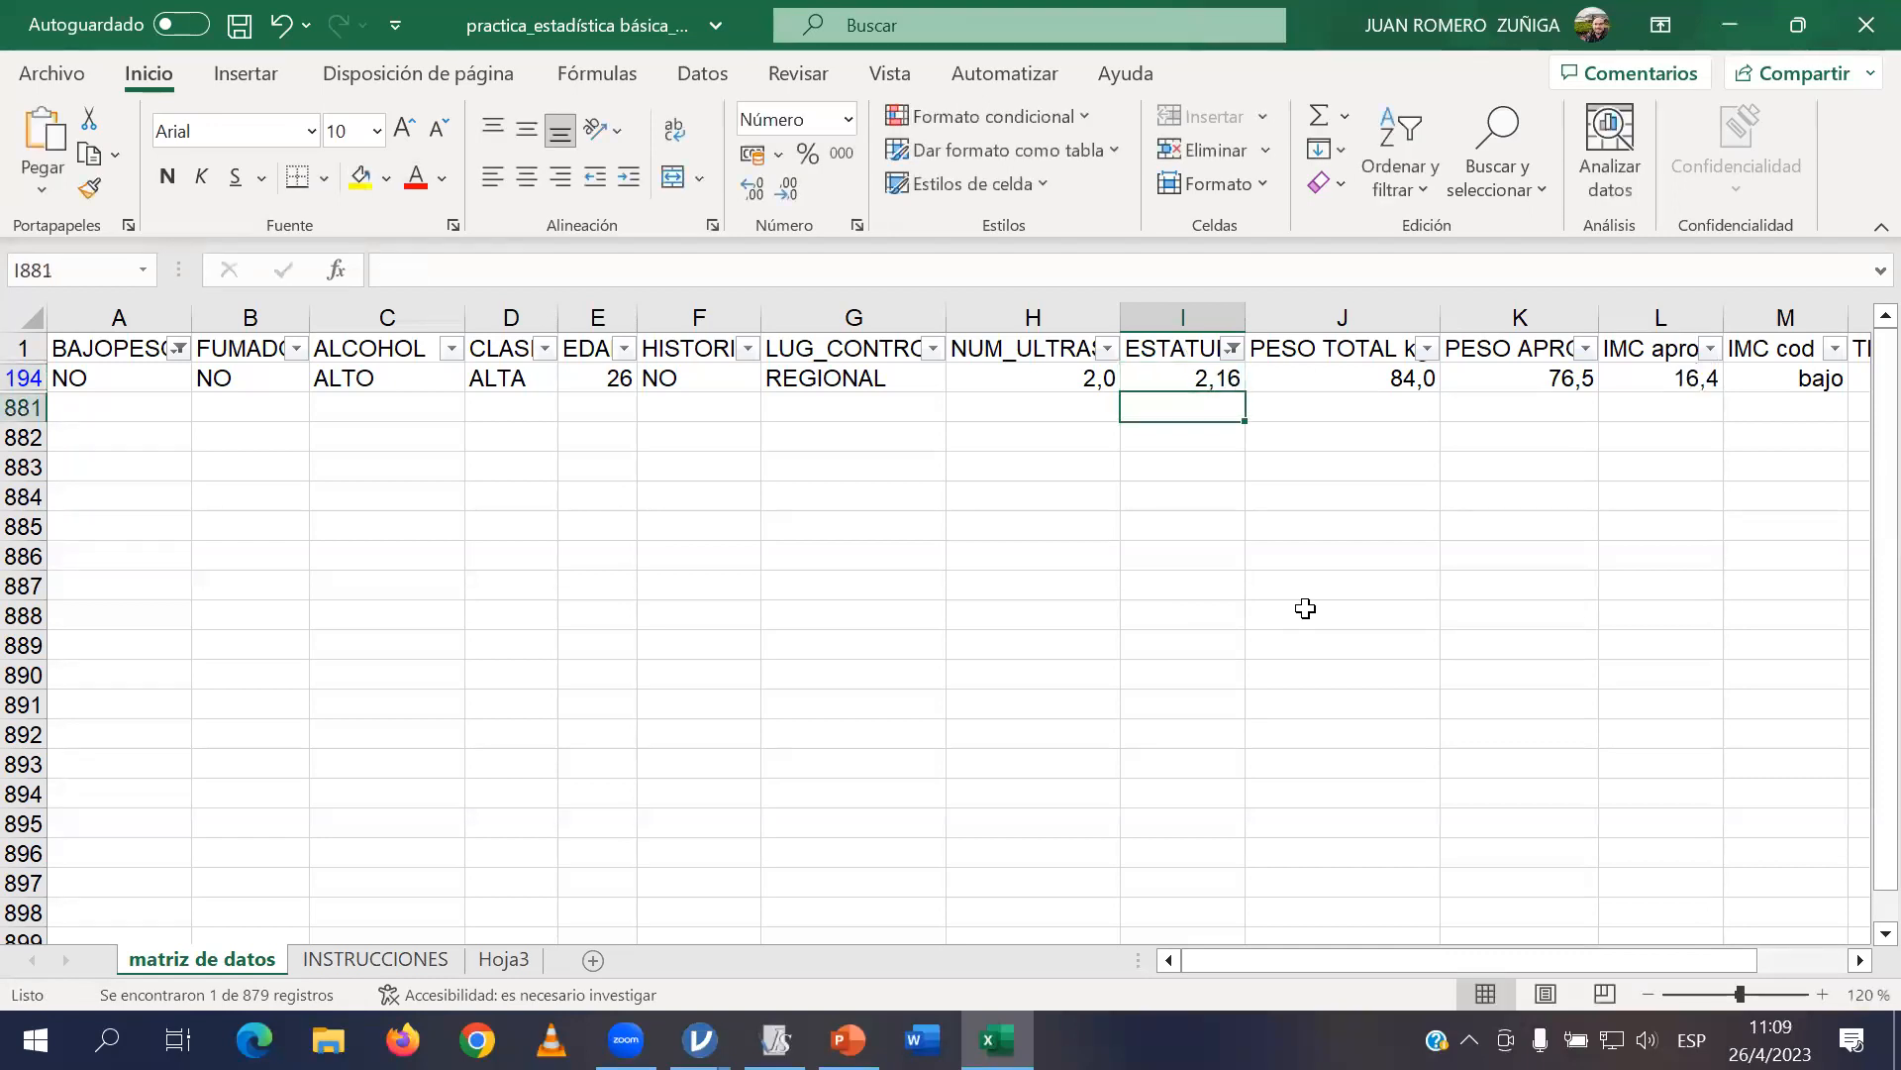
# Enter a period "." as the missing value in row 194's ESTATURA cell and its IMC apro cell.
pyautogui.press('Up')
pyautogui.write('.')
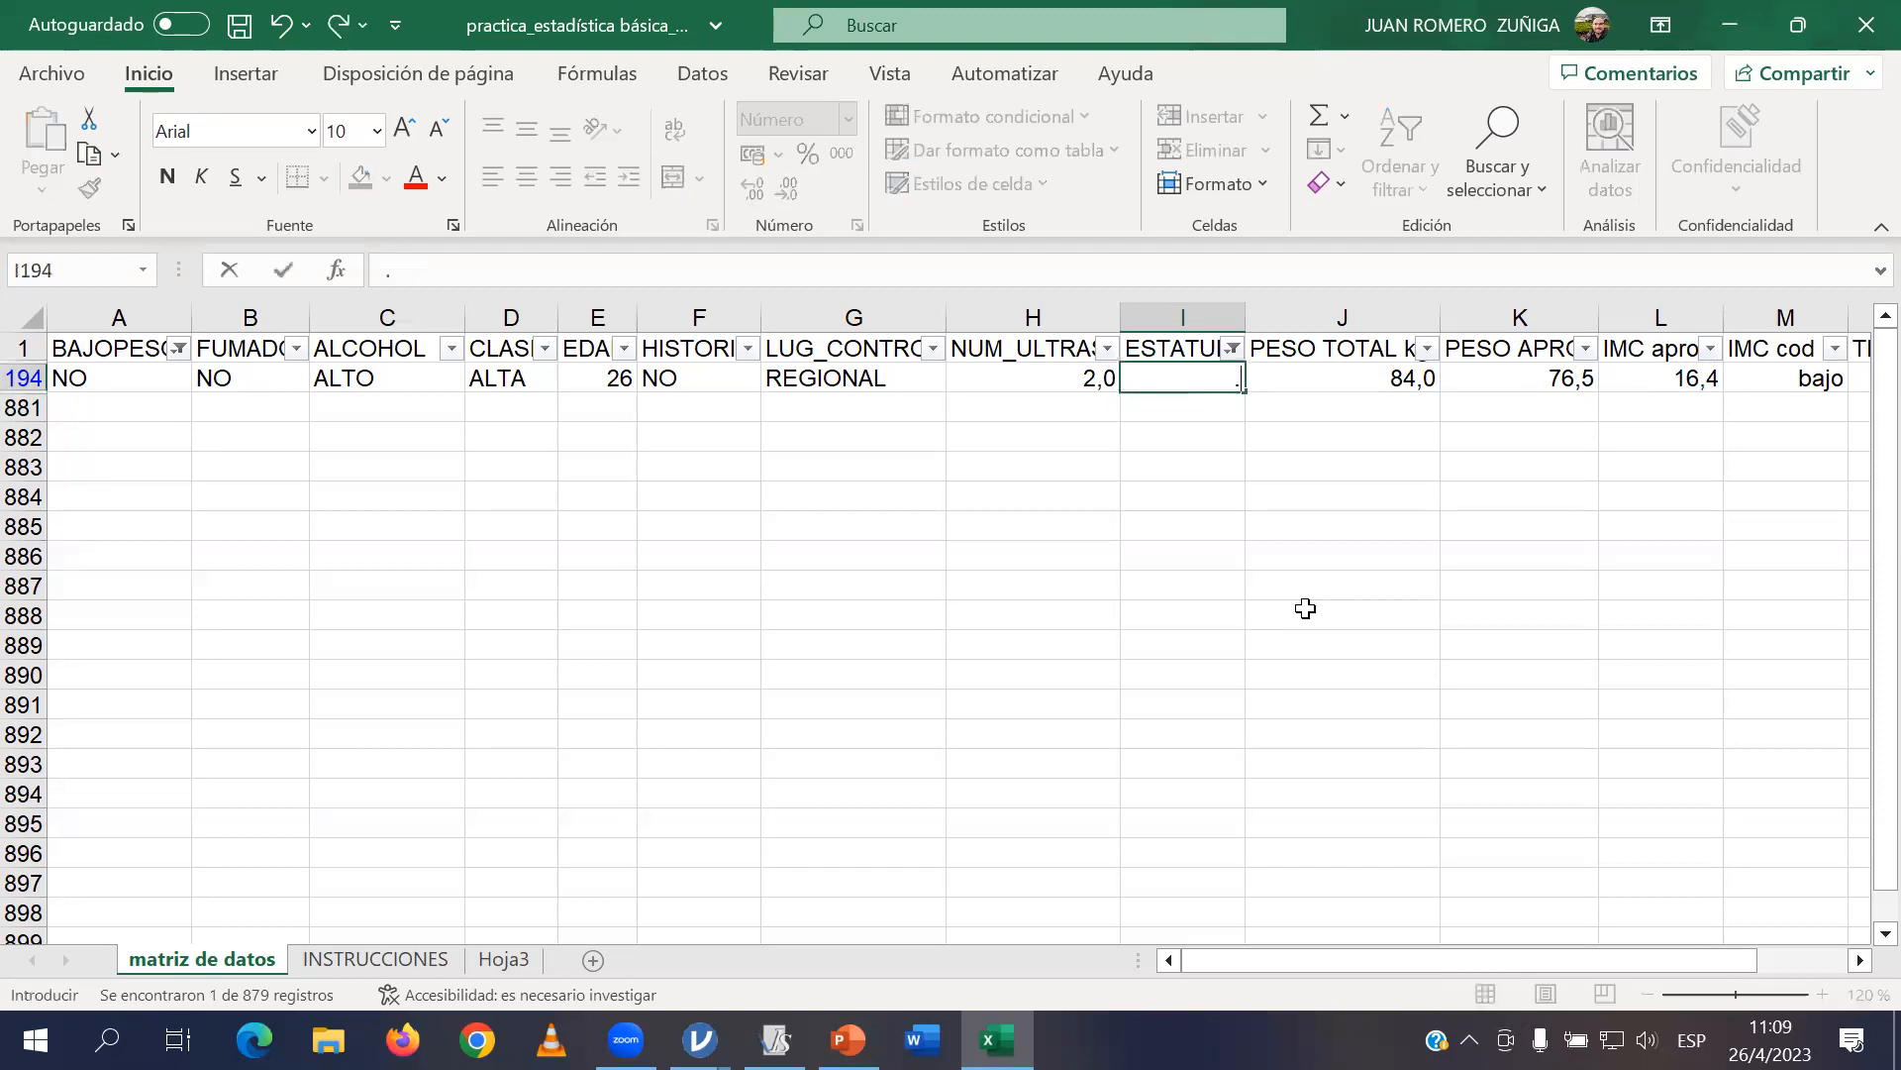
pyautogui.press('Return')
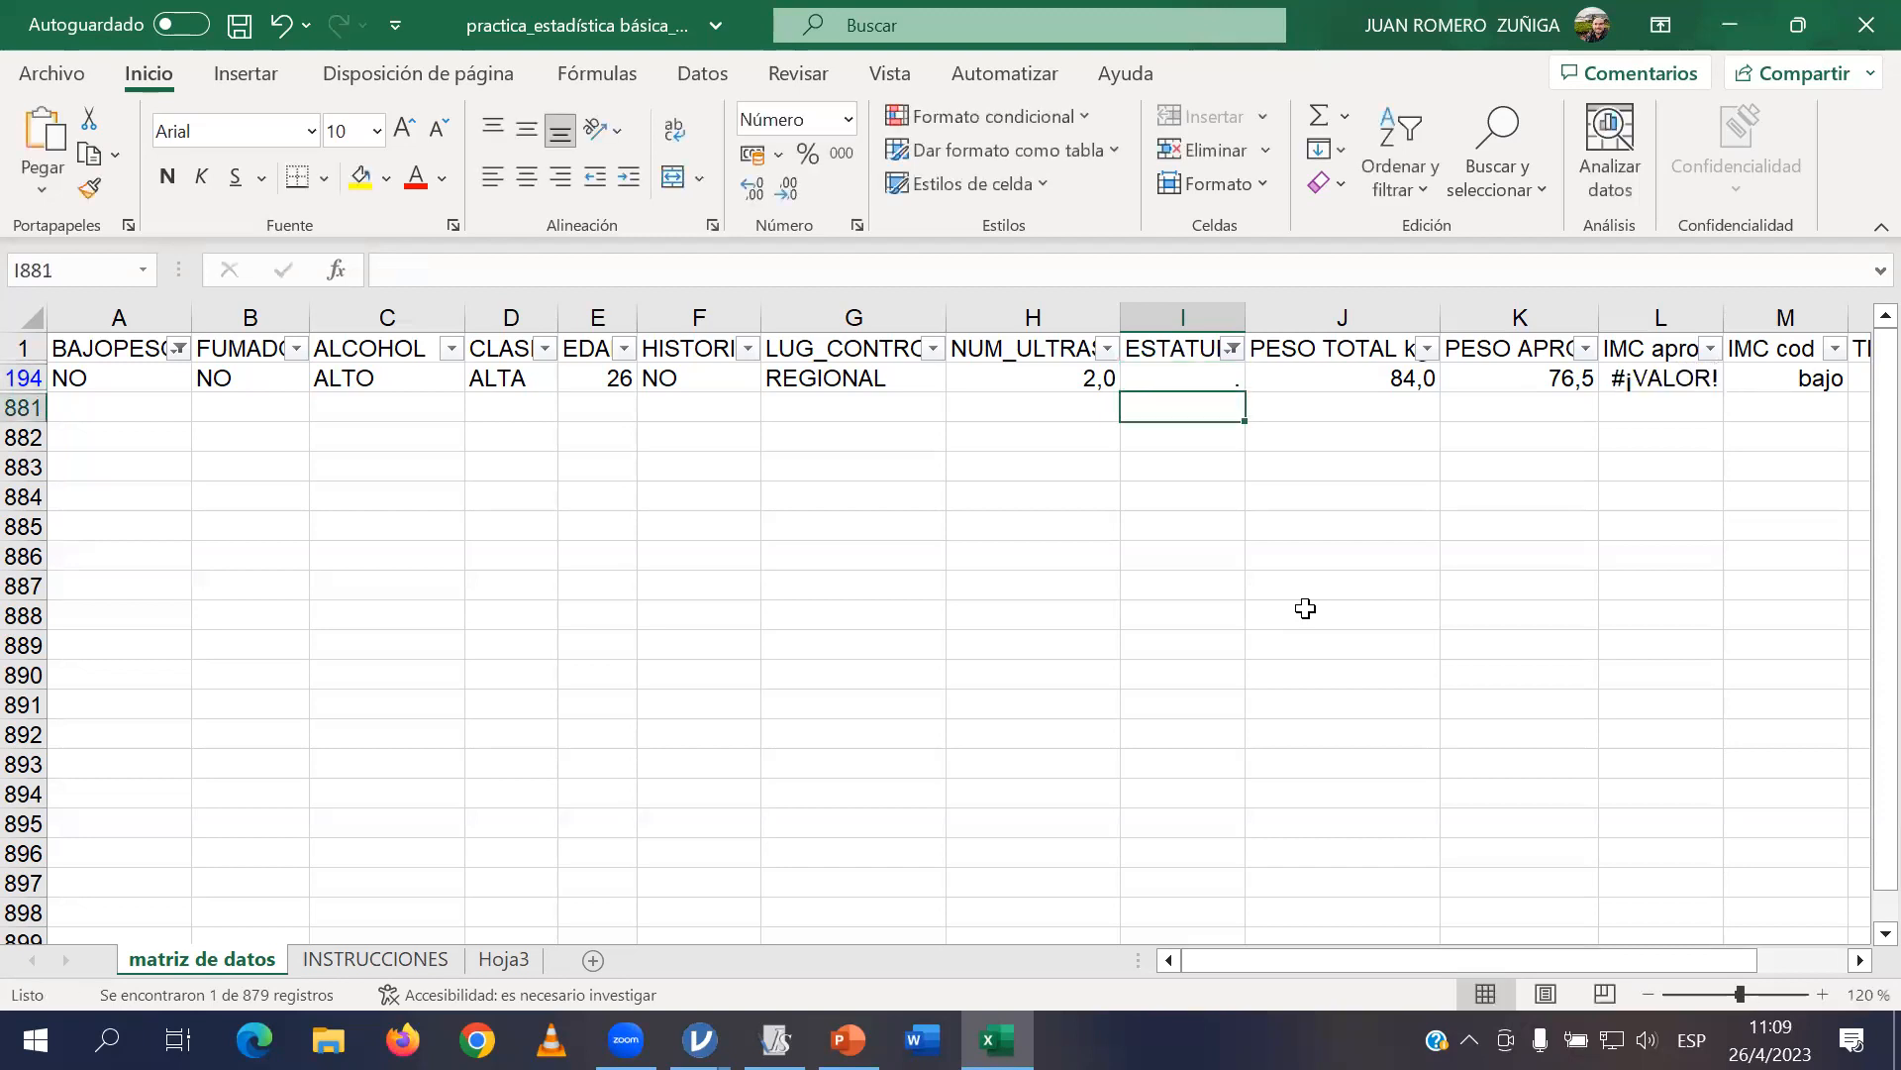
pyautogui.press('Up')
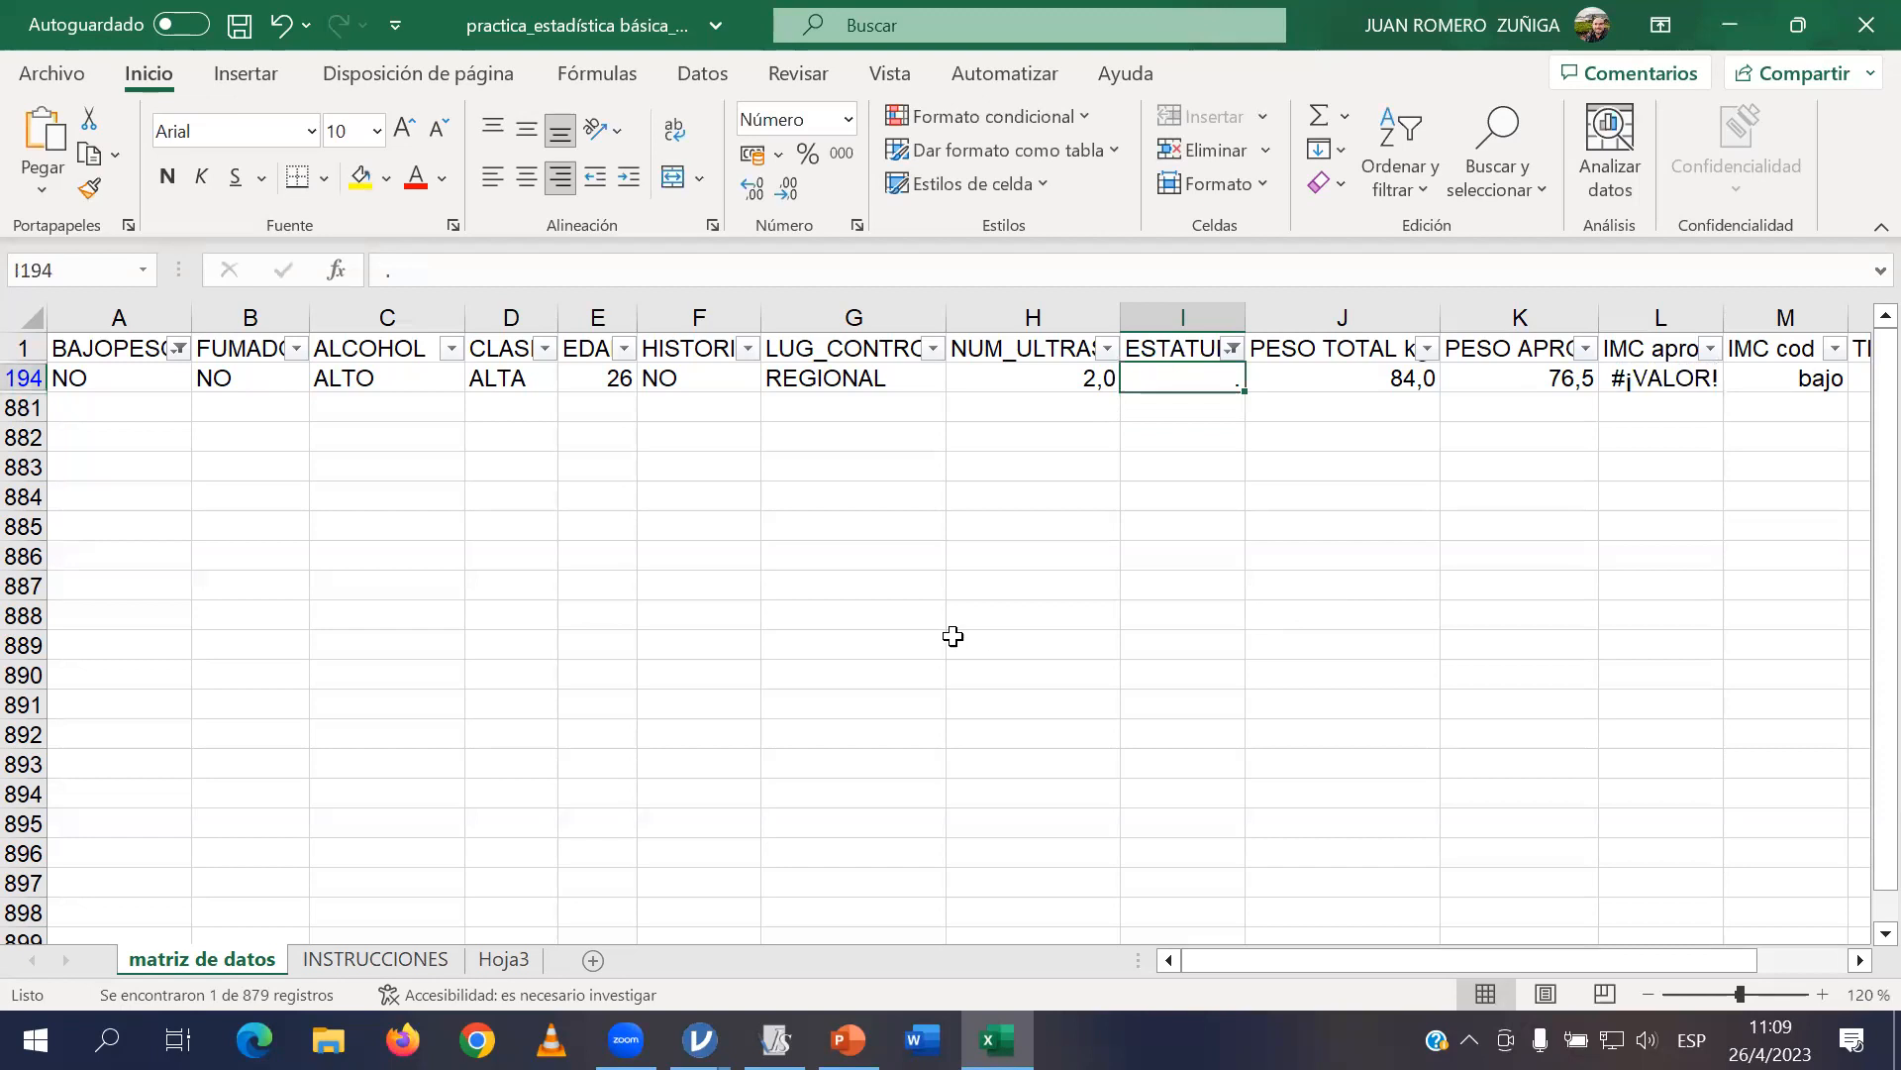
pyautogui.click(1687, 388)
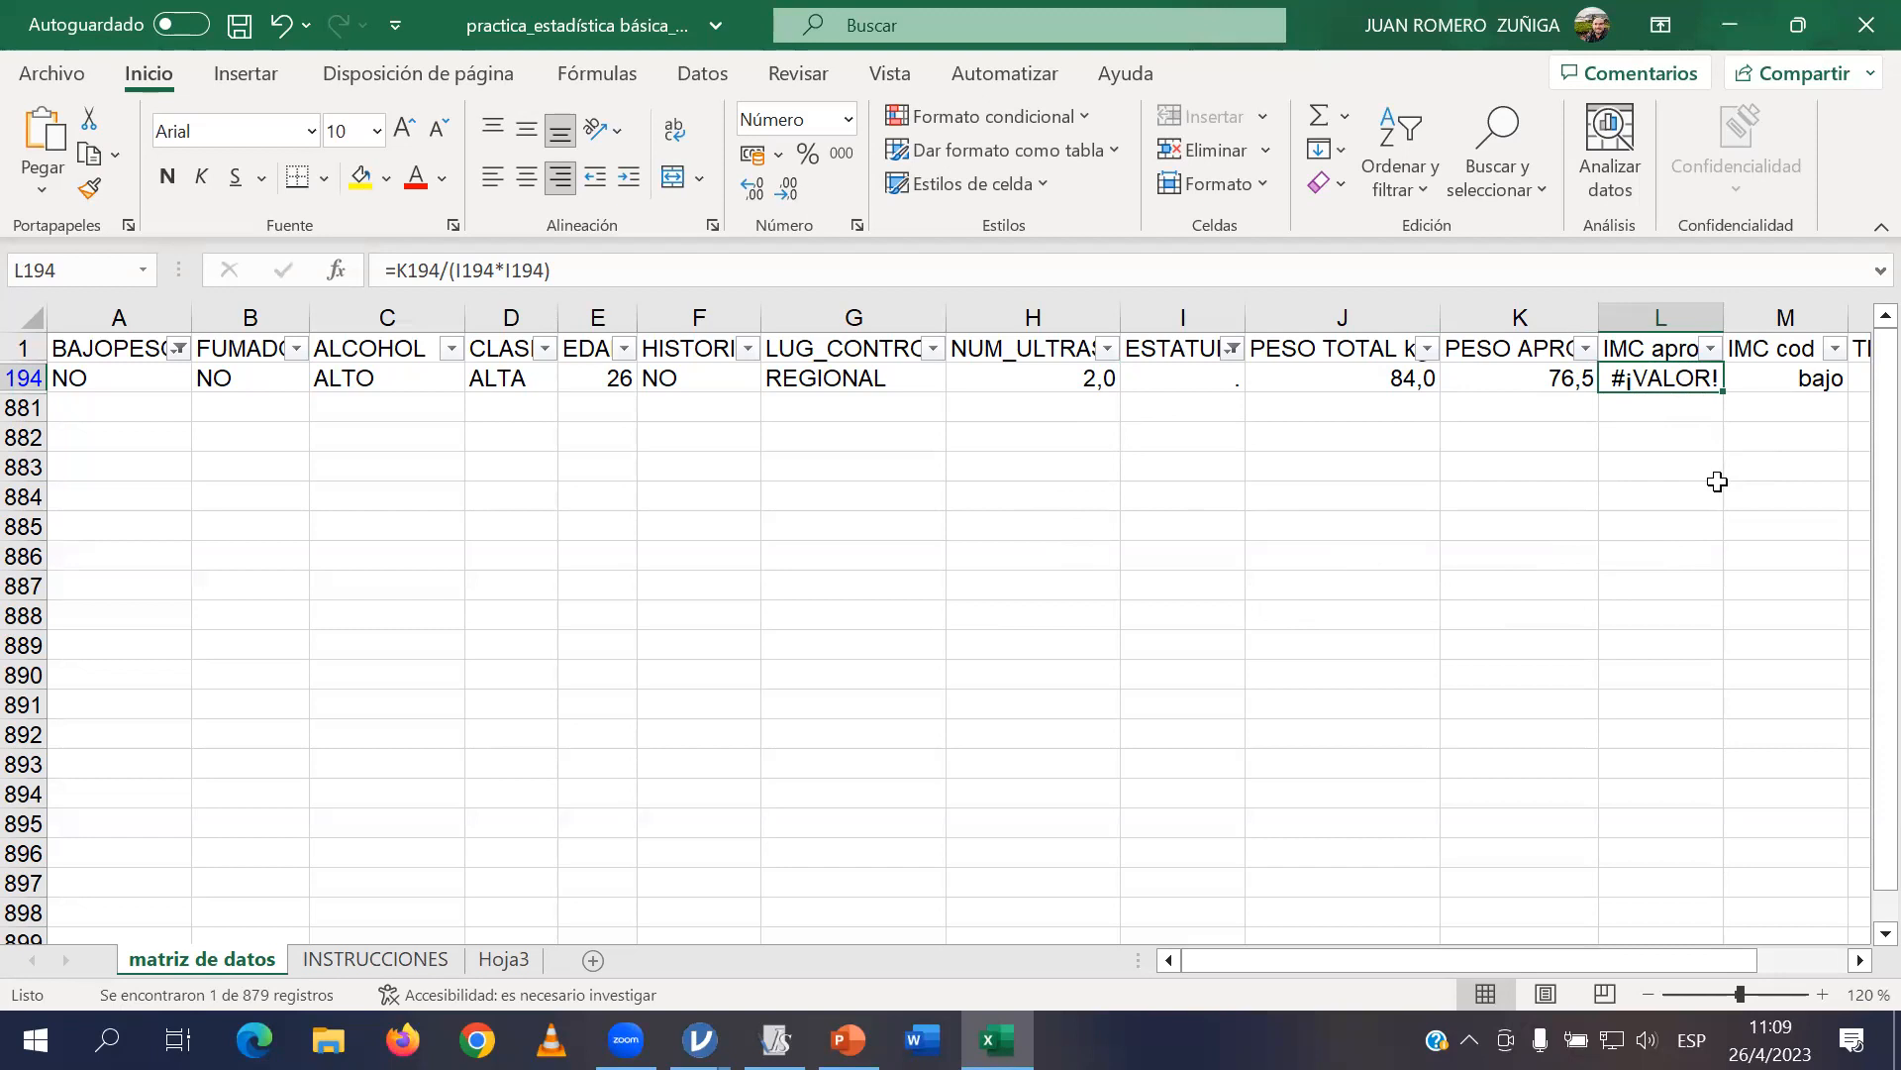
pyautogui.write('.')
pyautogui.press('Return')
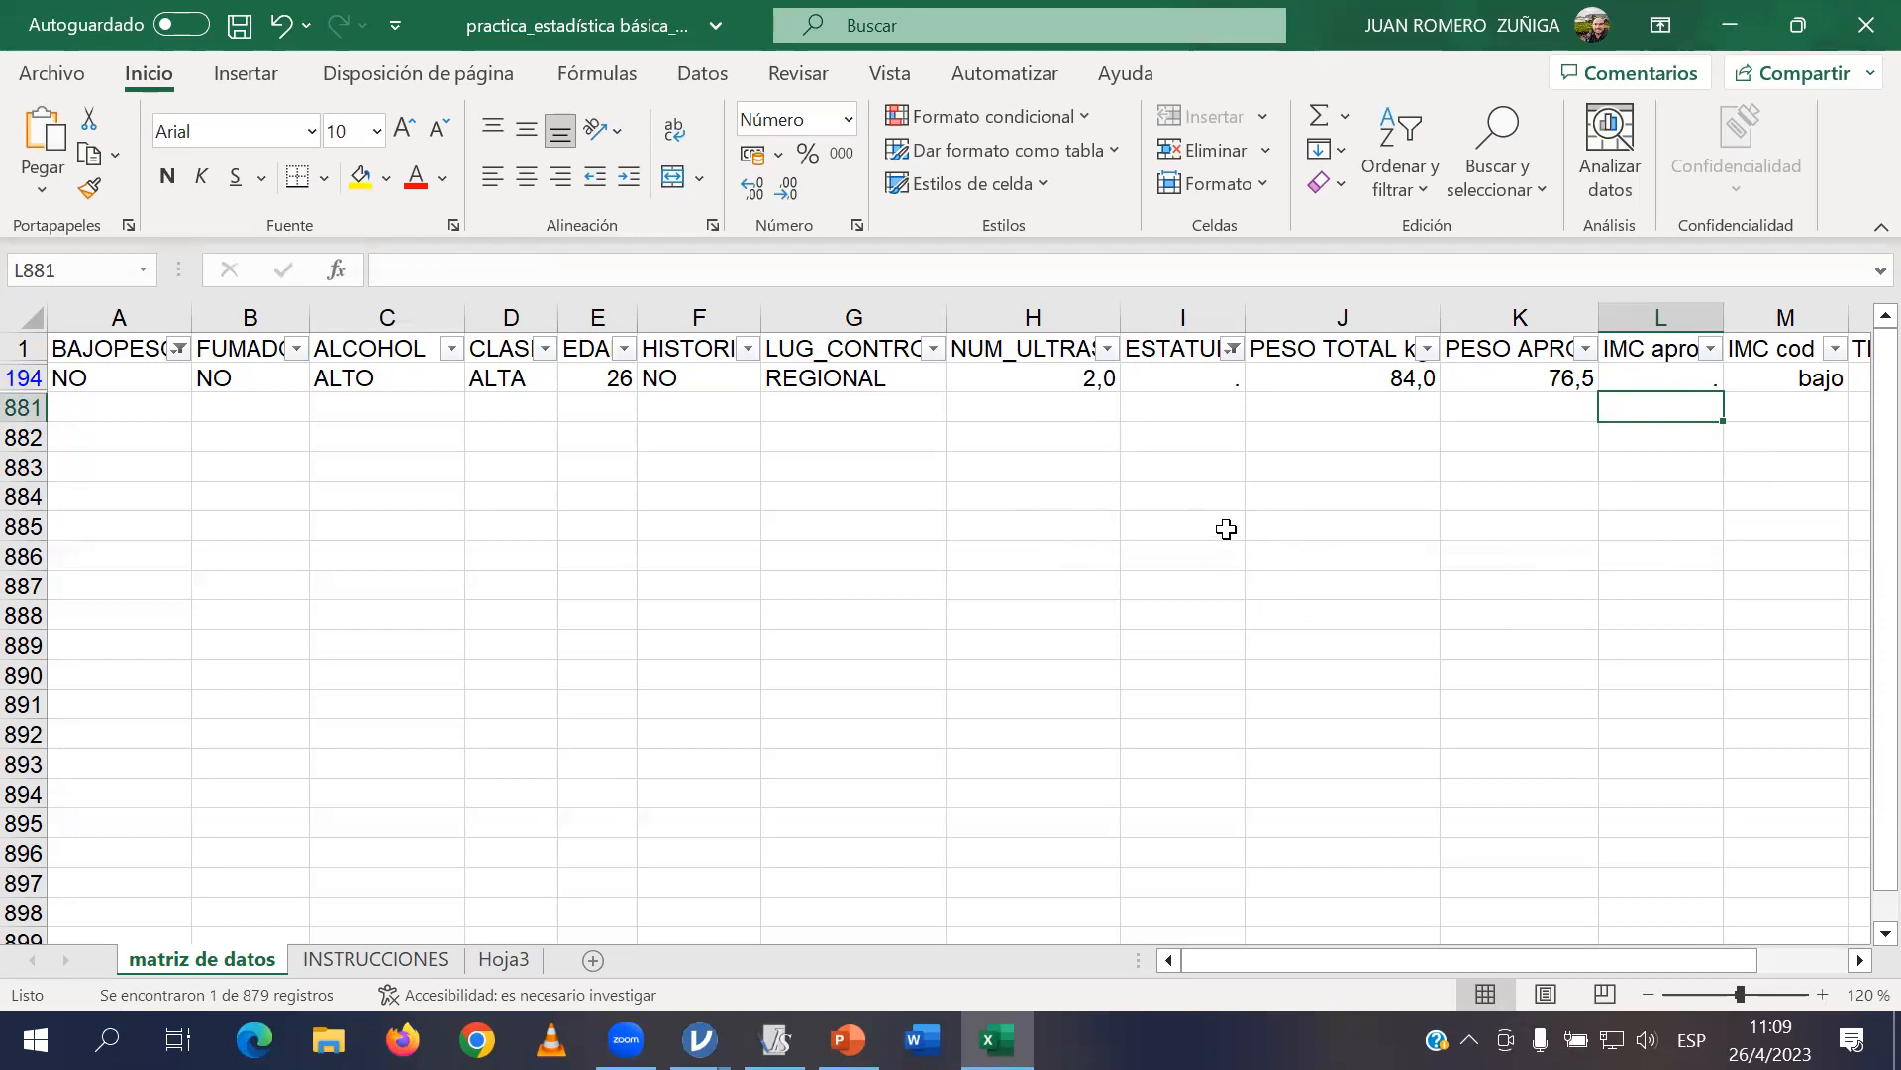
# Save the workbook with the corrected entries.
pyautogui.click(1232, 347)
pyautogui.press('Escape')
pyautogui.hotkey('ctrl', 's')
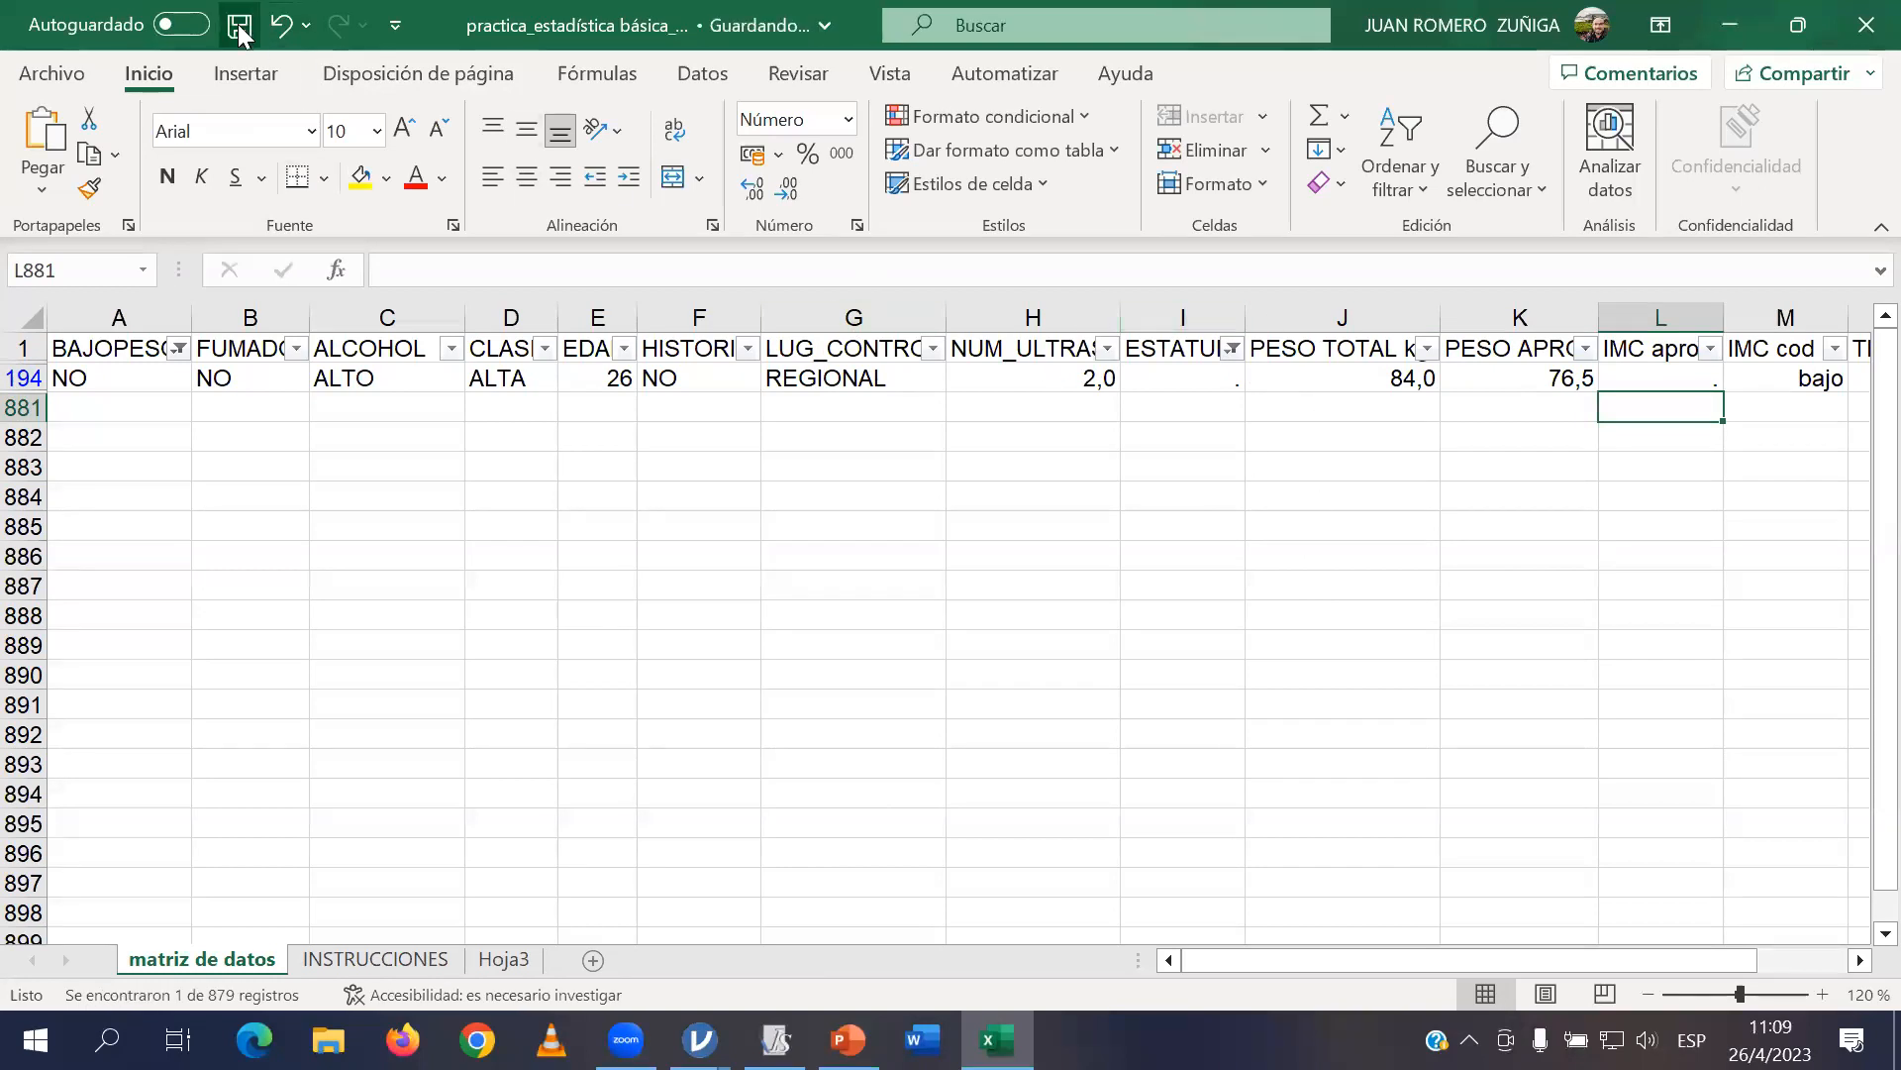
# Reset the ESTATURA m column filter to include all of its values.
pyautogui.click(1427, 348)
pyautogui.click(1511, 604)
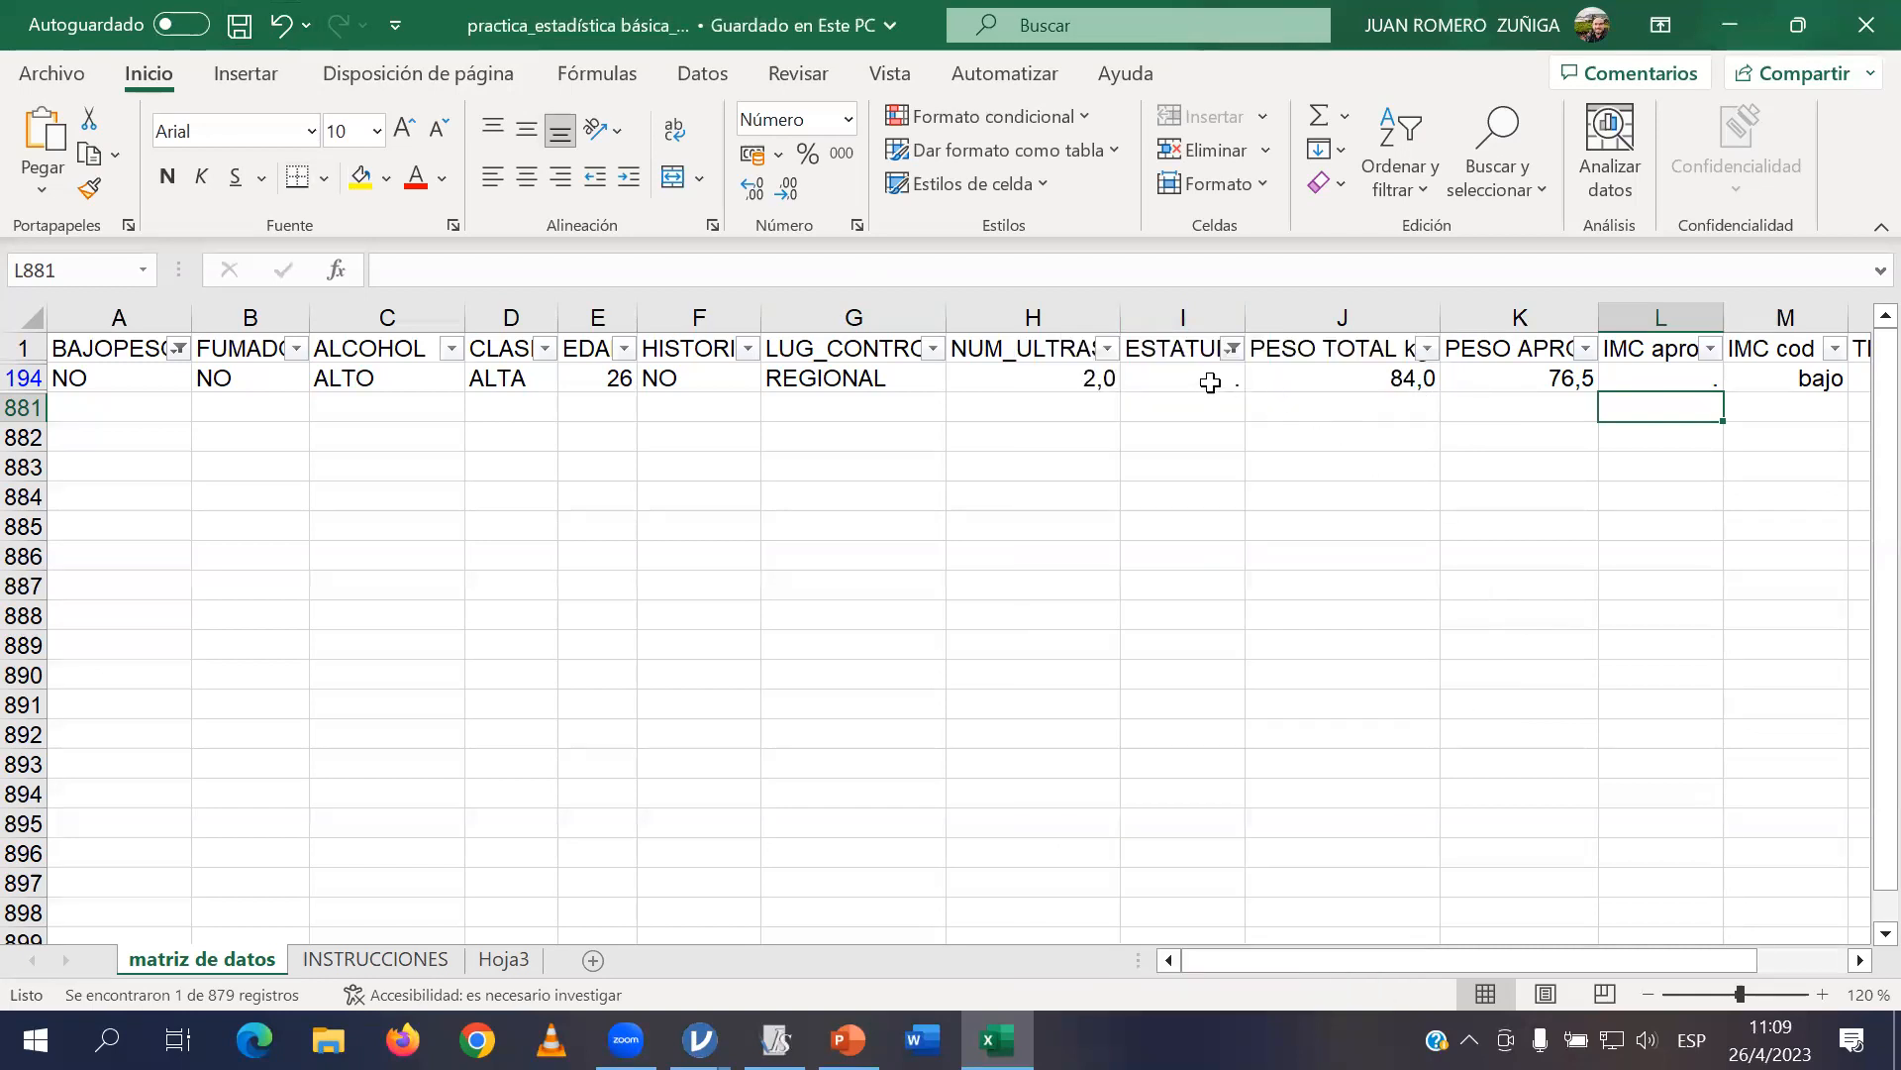
pyautogui.click(1233, 353)
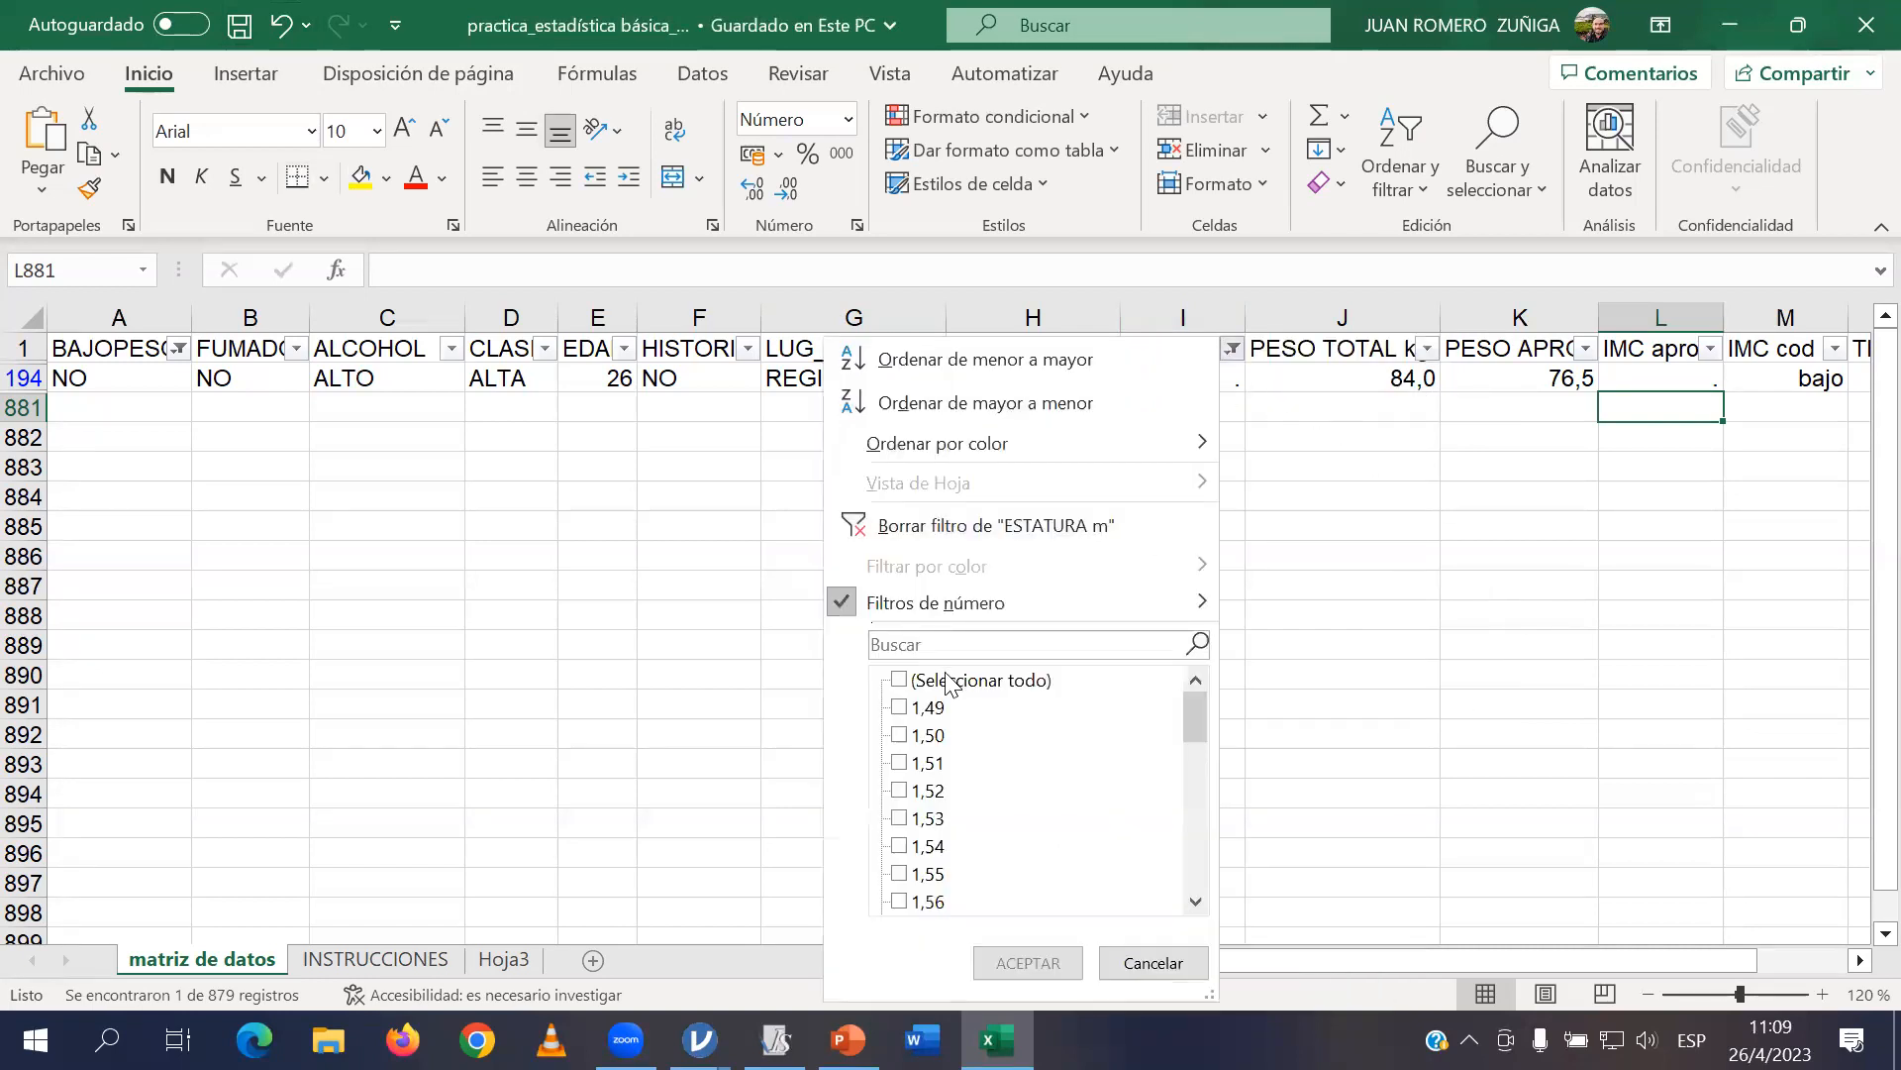
pyautogui.click(1028, 962)
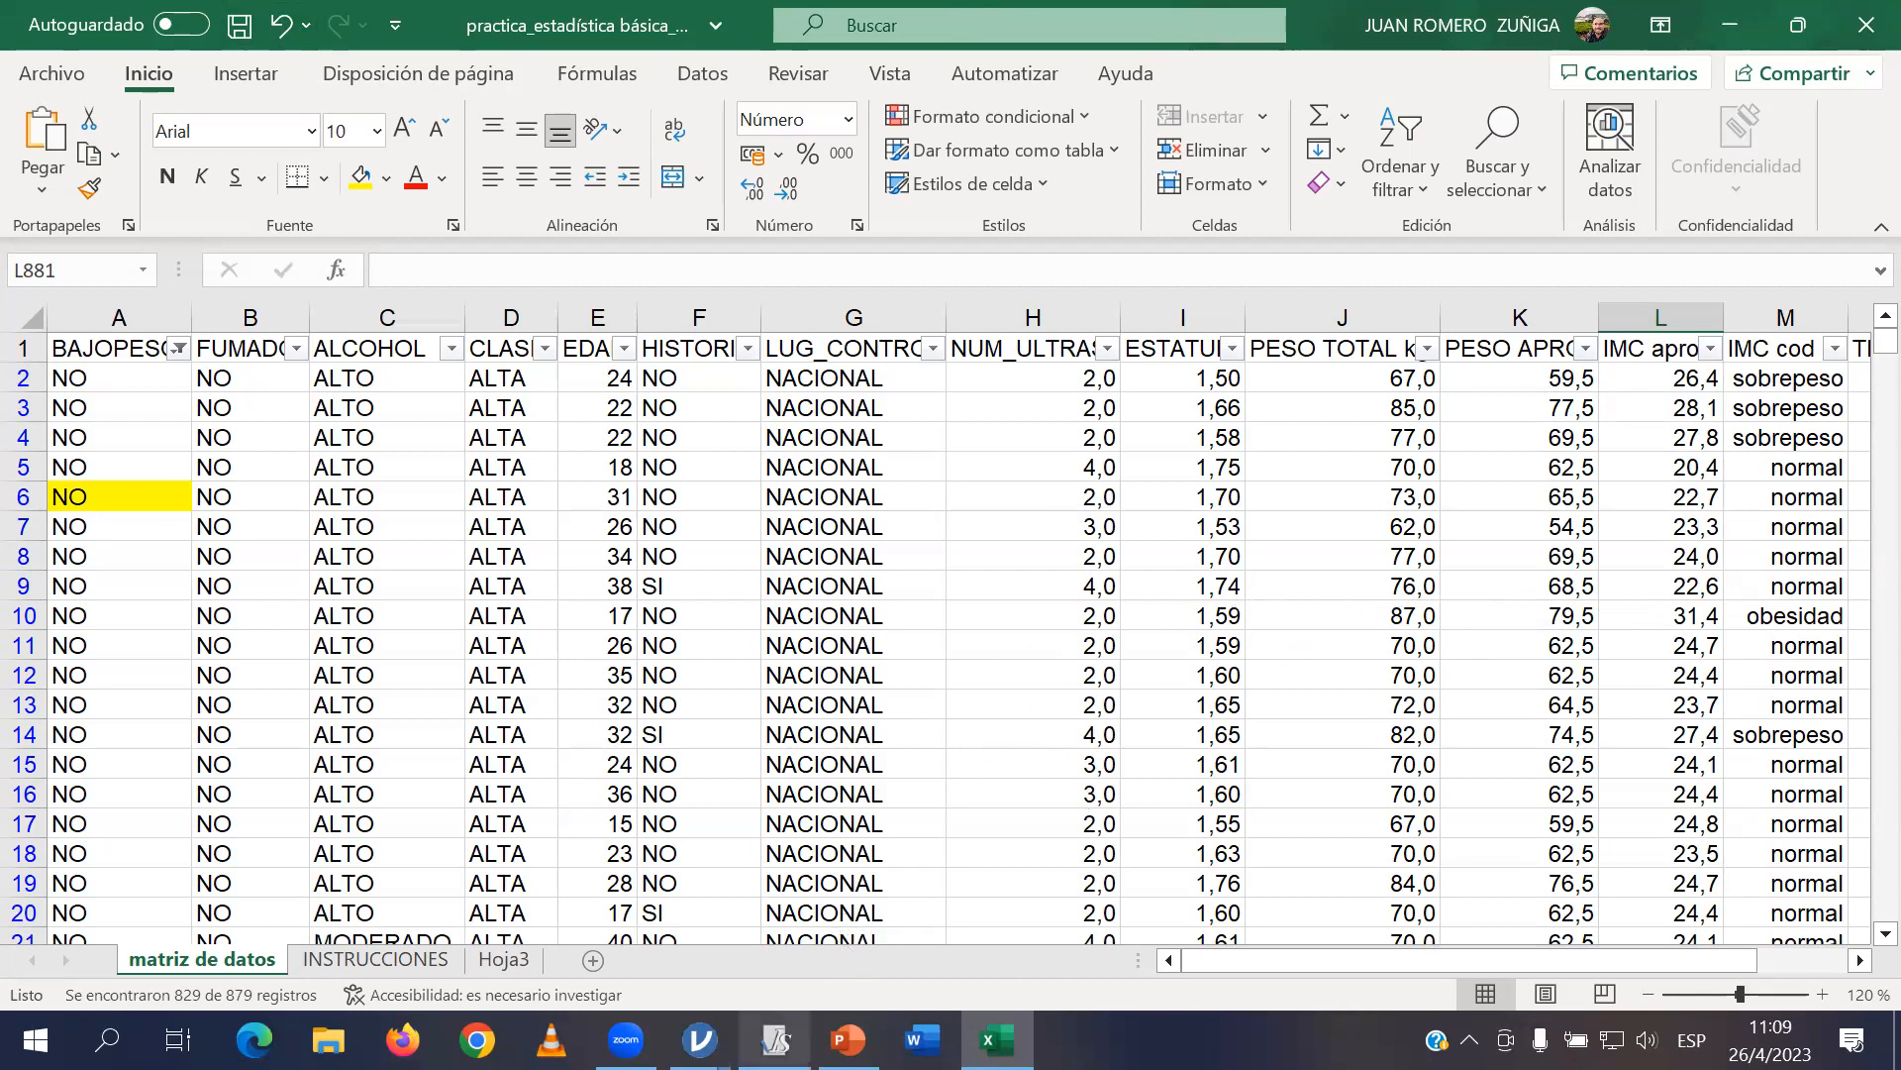
# Switch to InfoStat, open the base de datos sheet of practica_estadística básica_MOD, and maximize its table.
pyautogui.click(776, 1039)
pyautogui.click(40, 49)
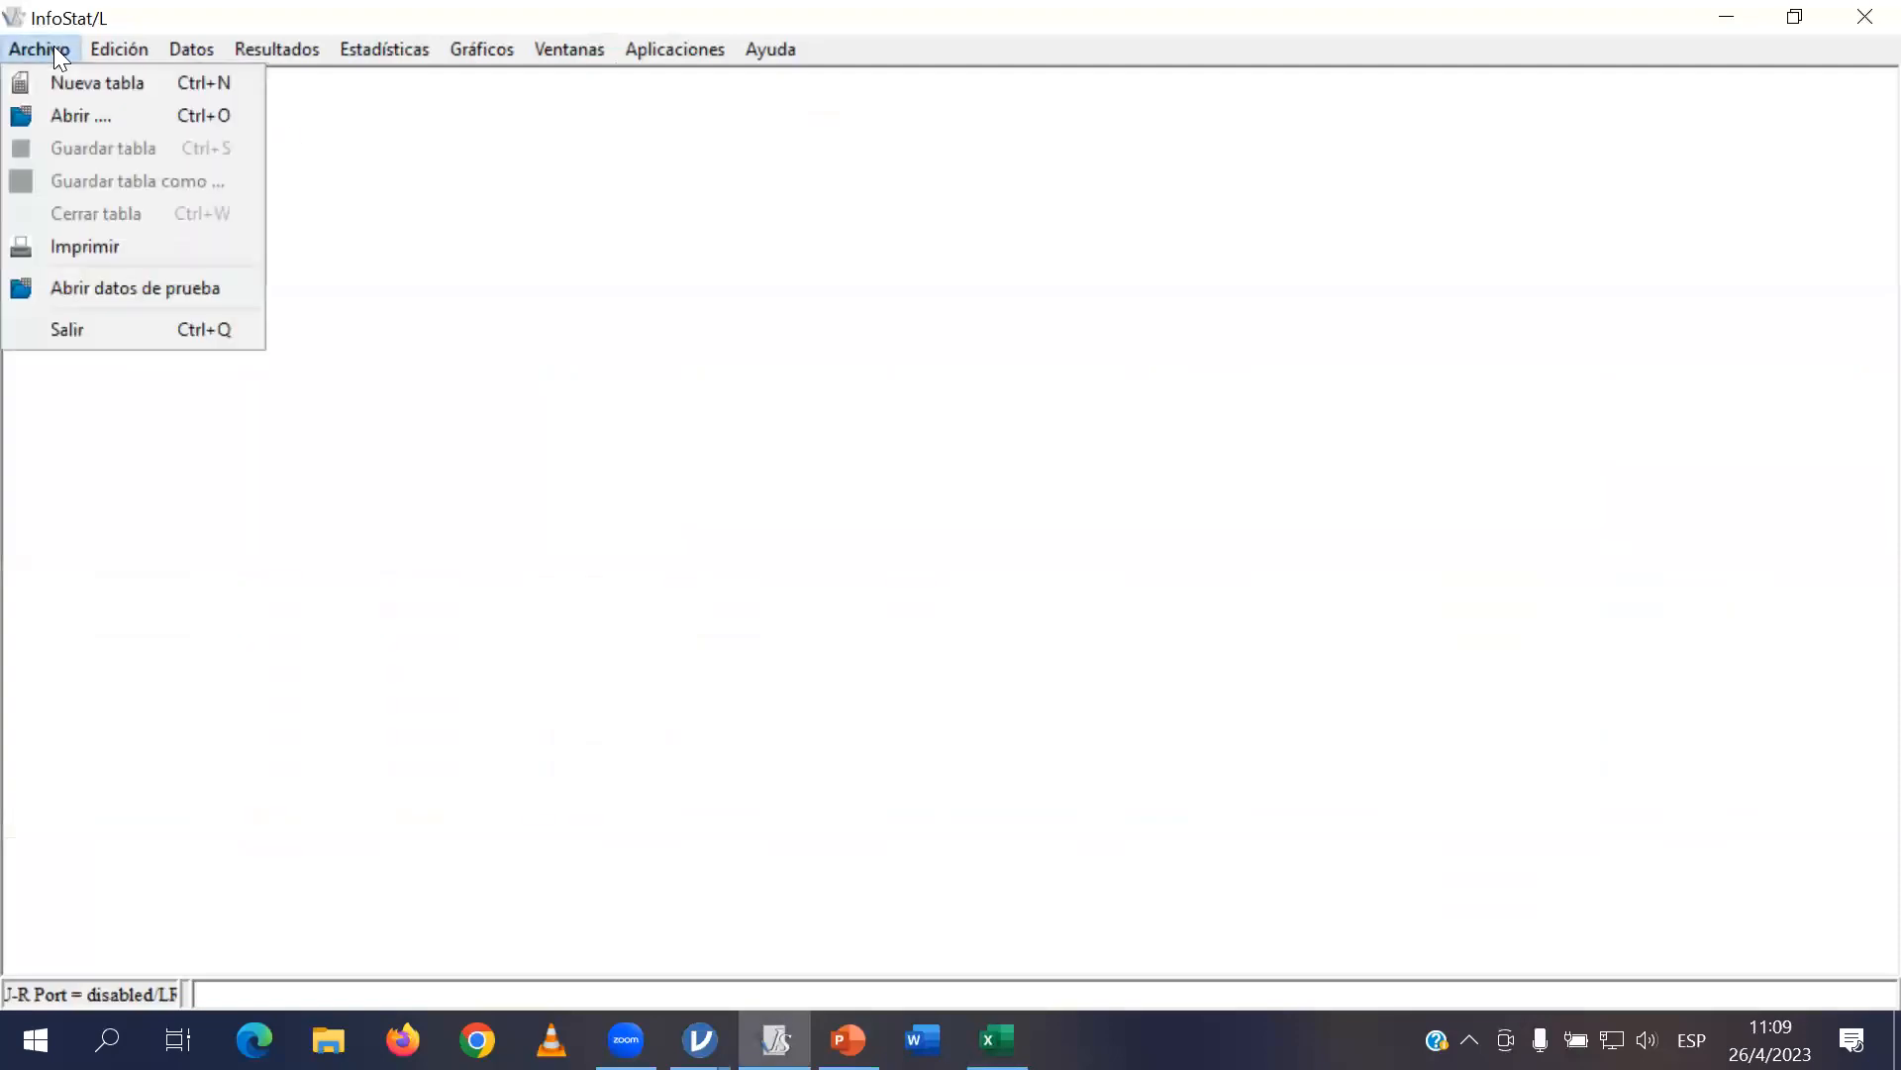
pyautogui.click(87, 117)
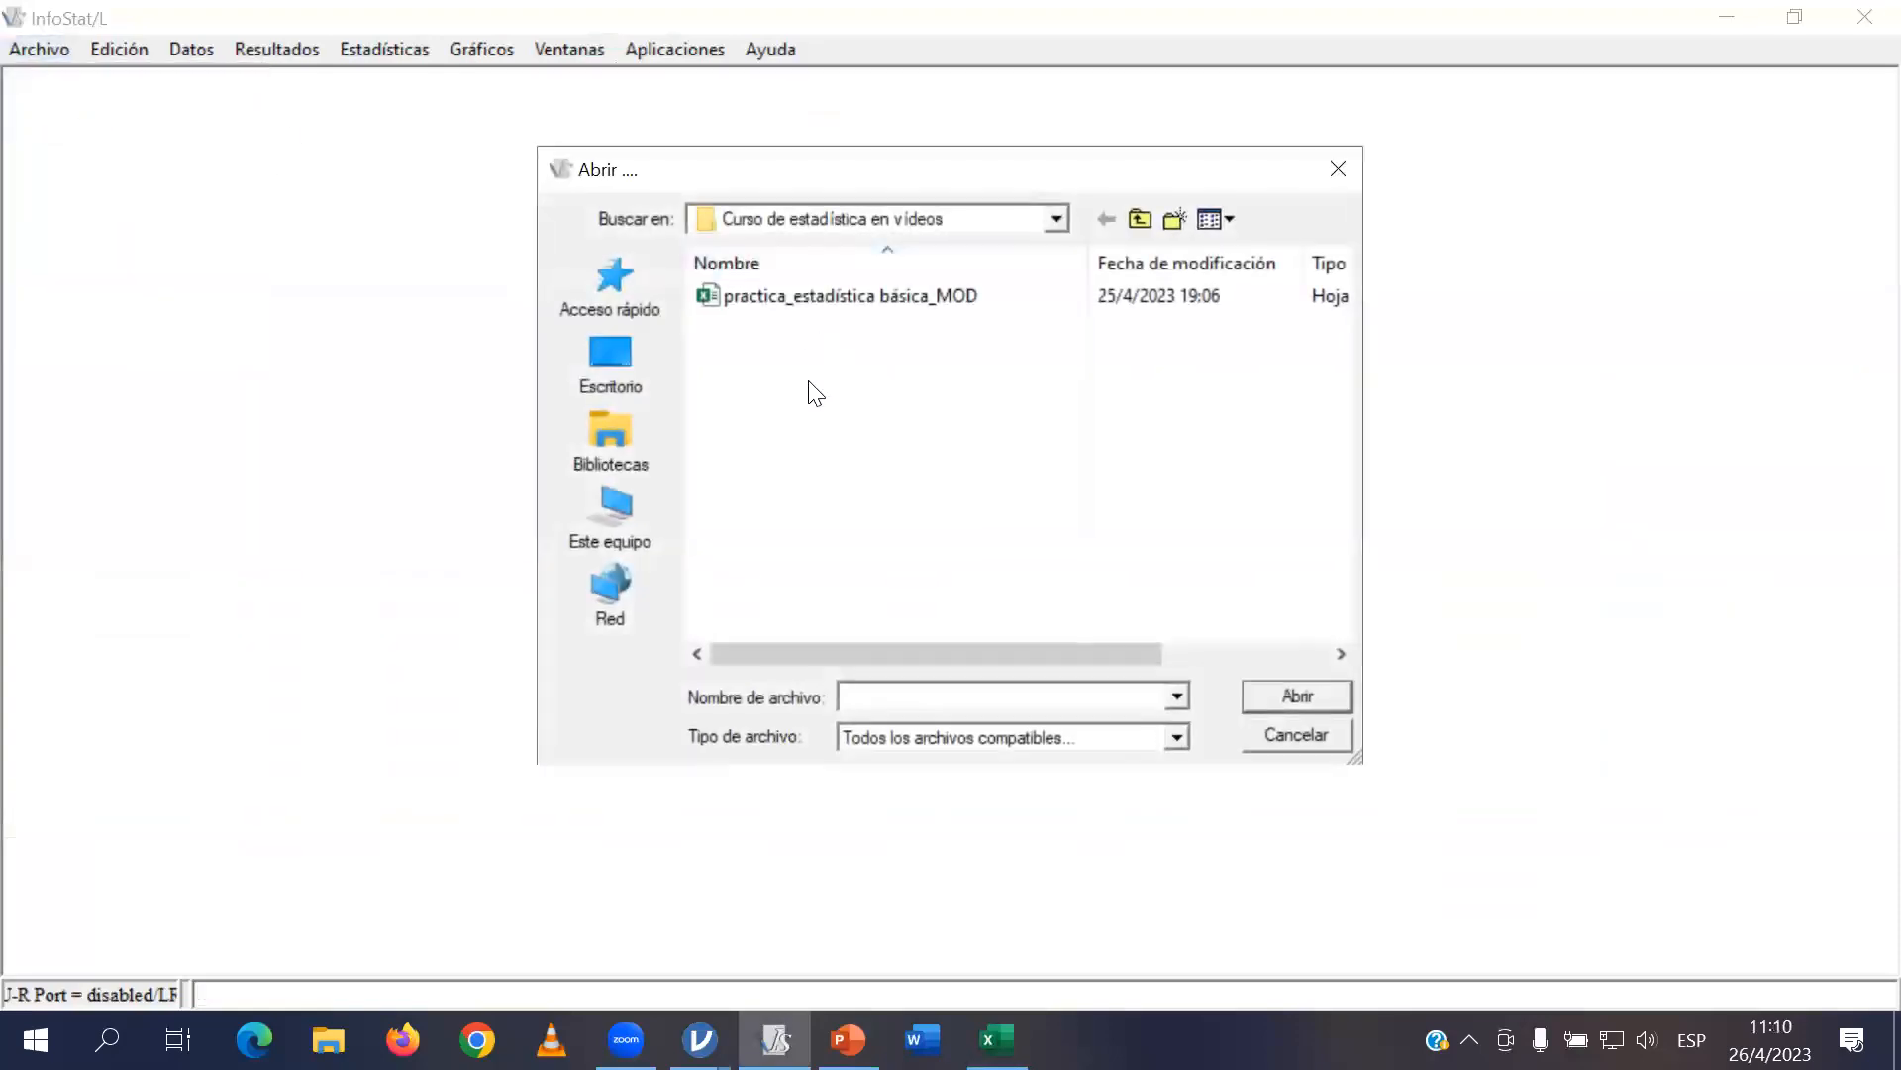
pyautogui.click(840, 300)
pyautogui.click(1306, 695)
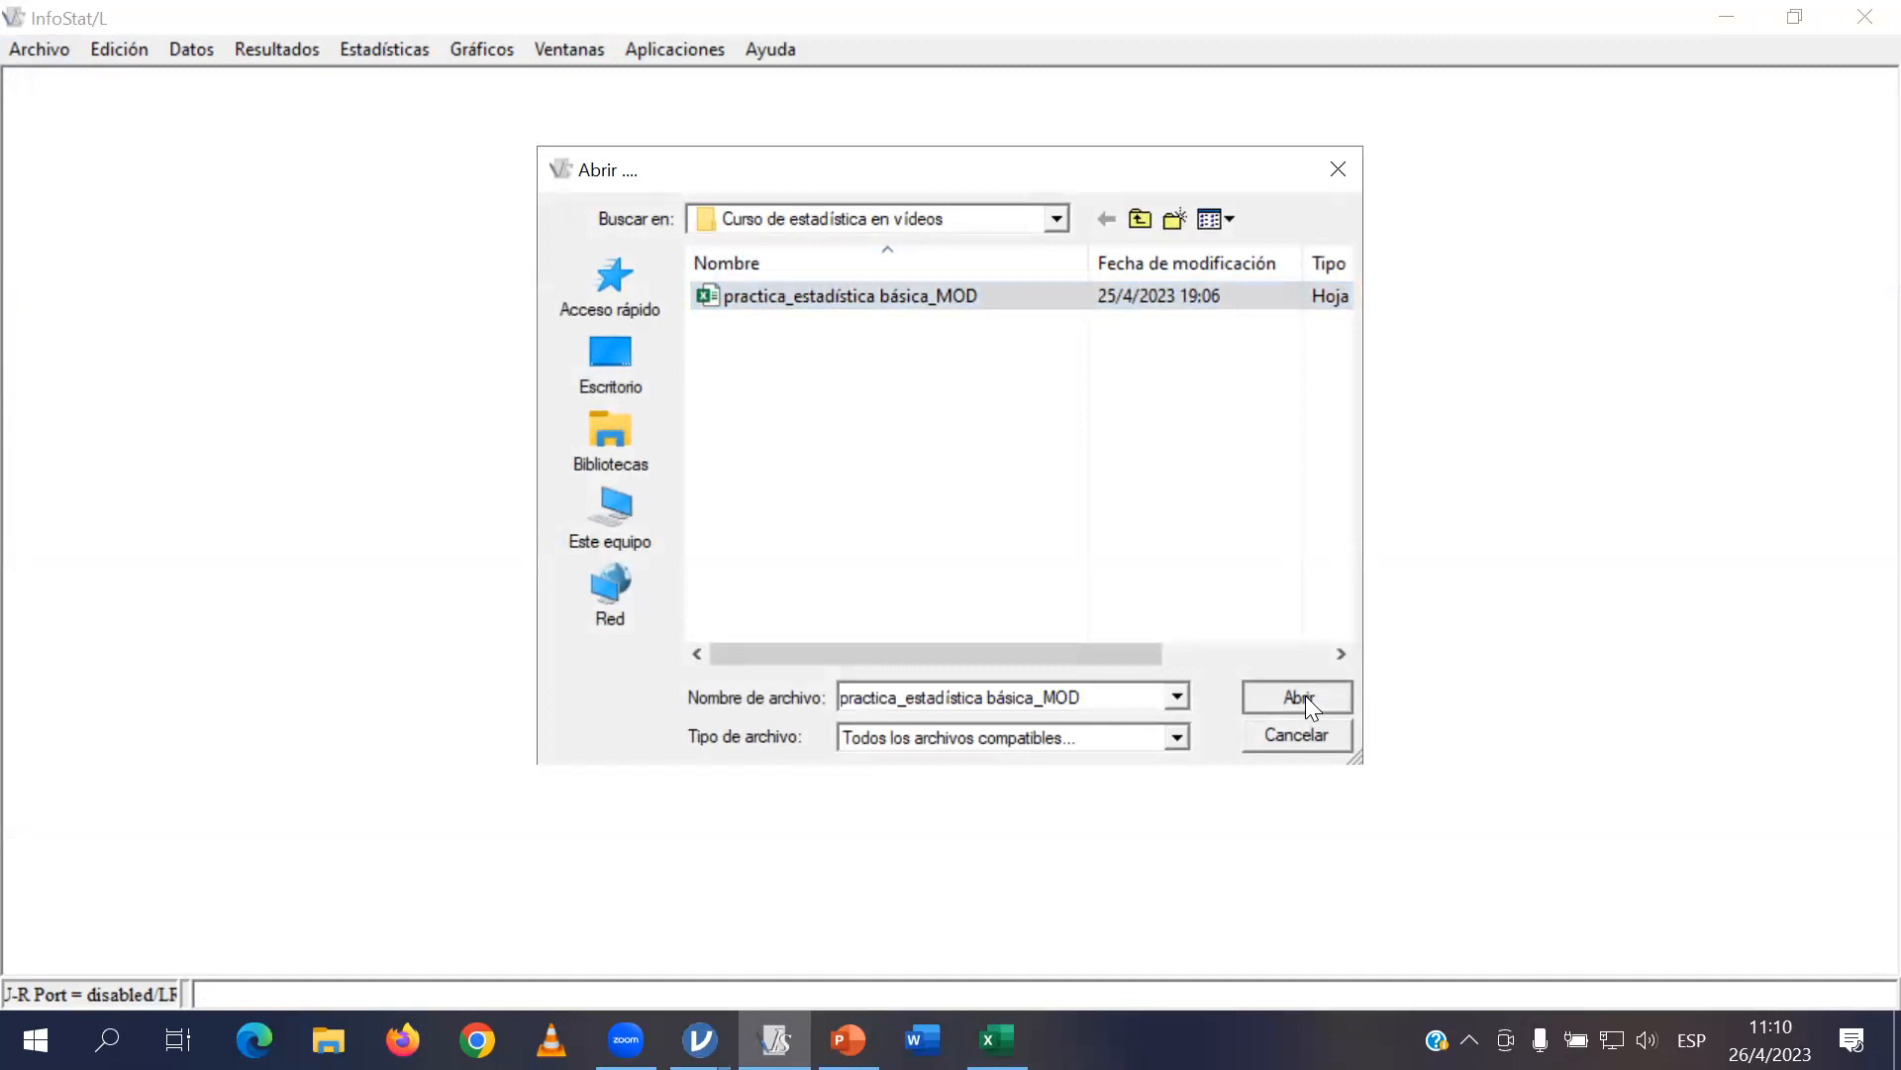
pyautogui.click(694, 690)
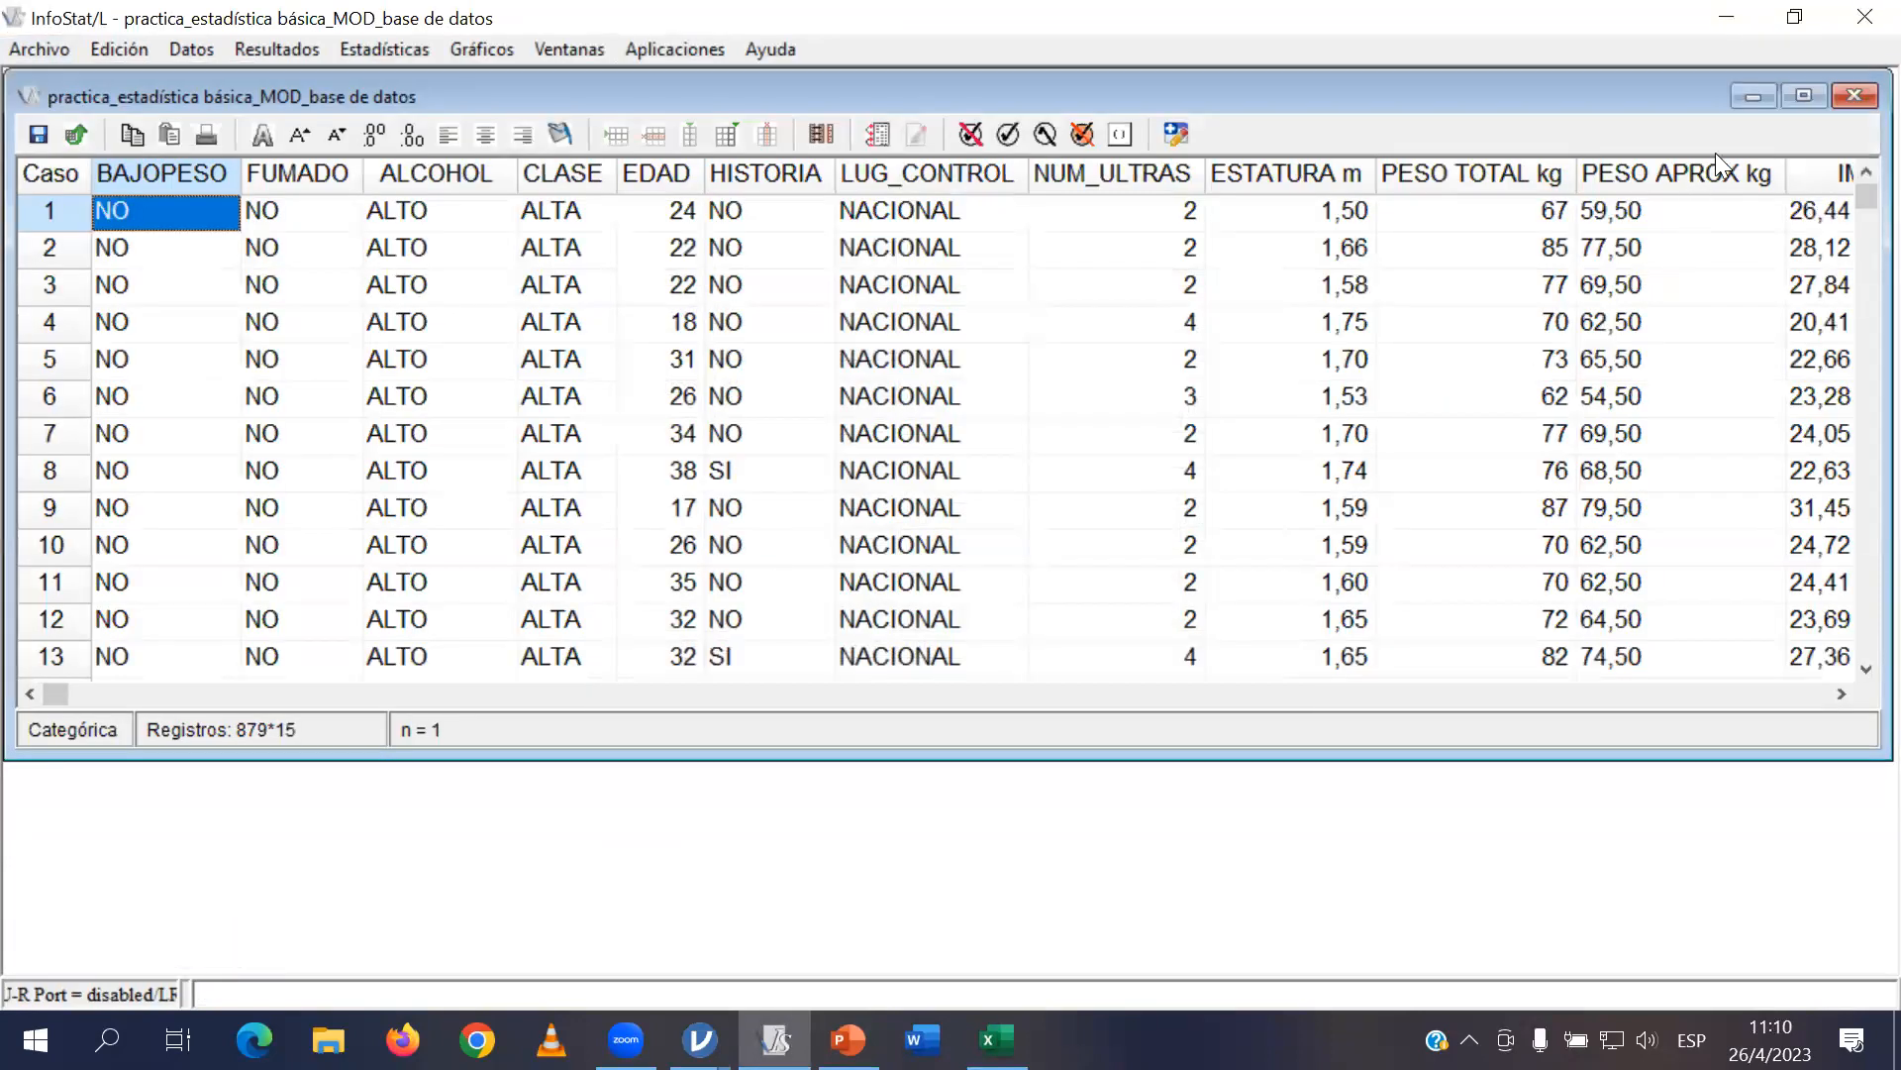
pyautogui.click(1803, 96)
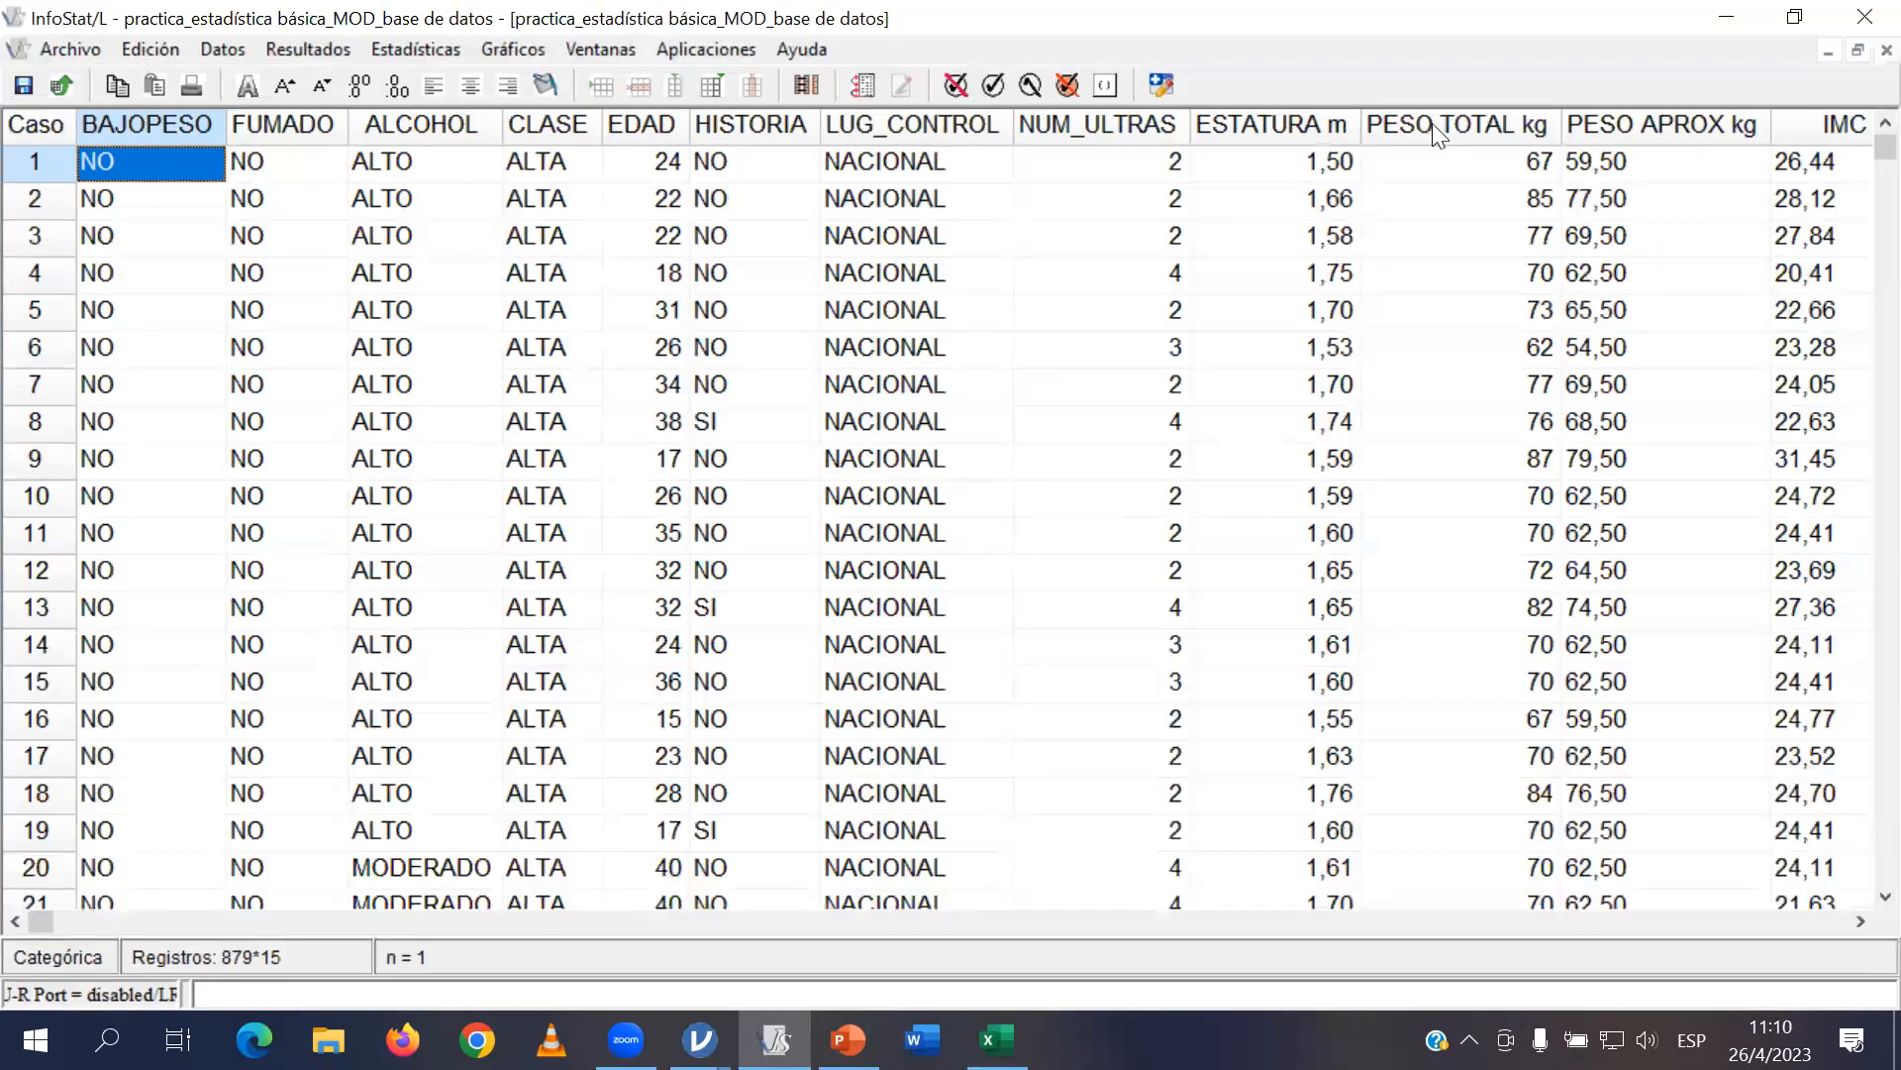
# Check the quick statistics of the whole ESTATURA m column.
pyautogui.click(1316, 127)
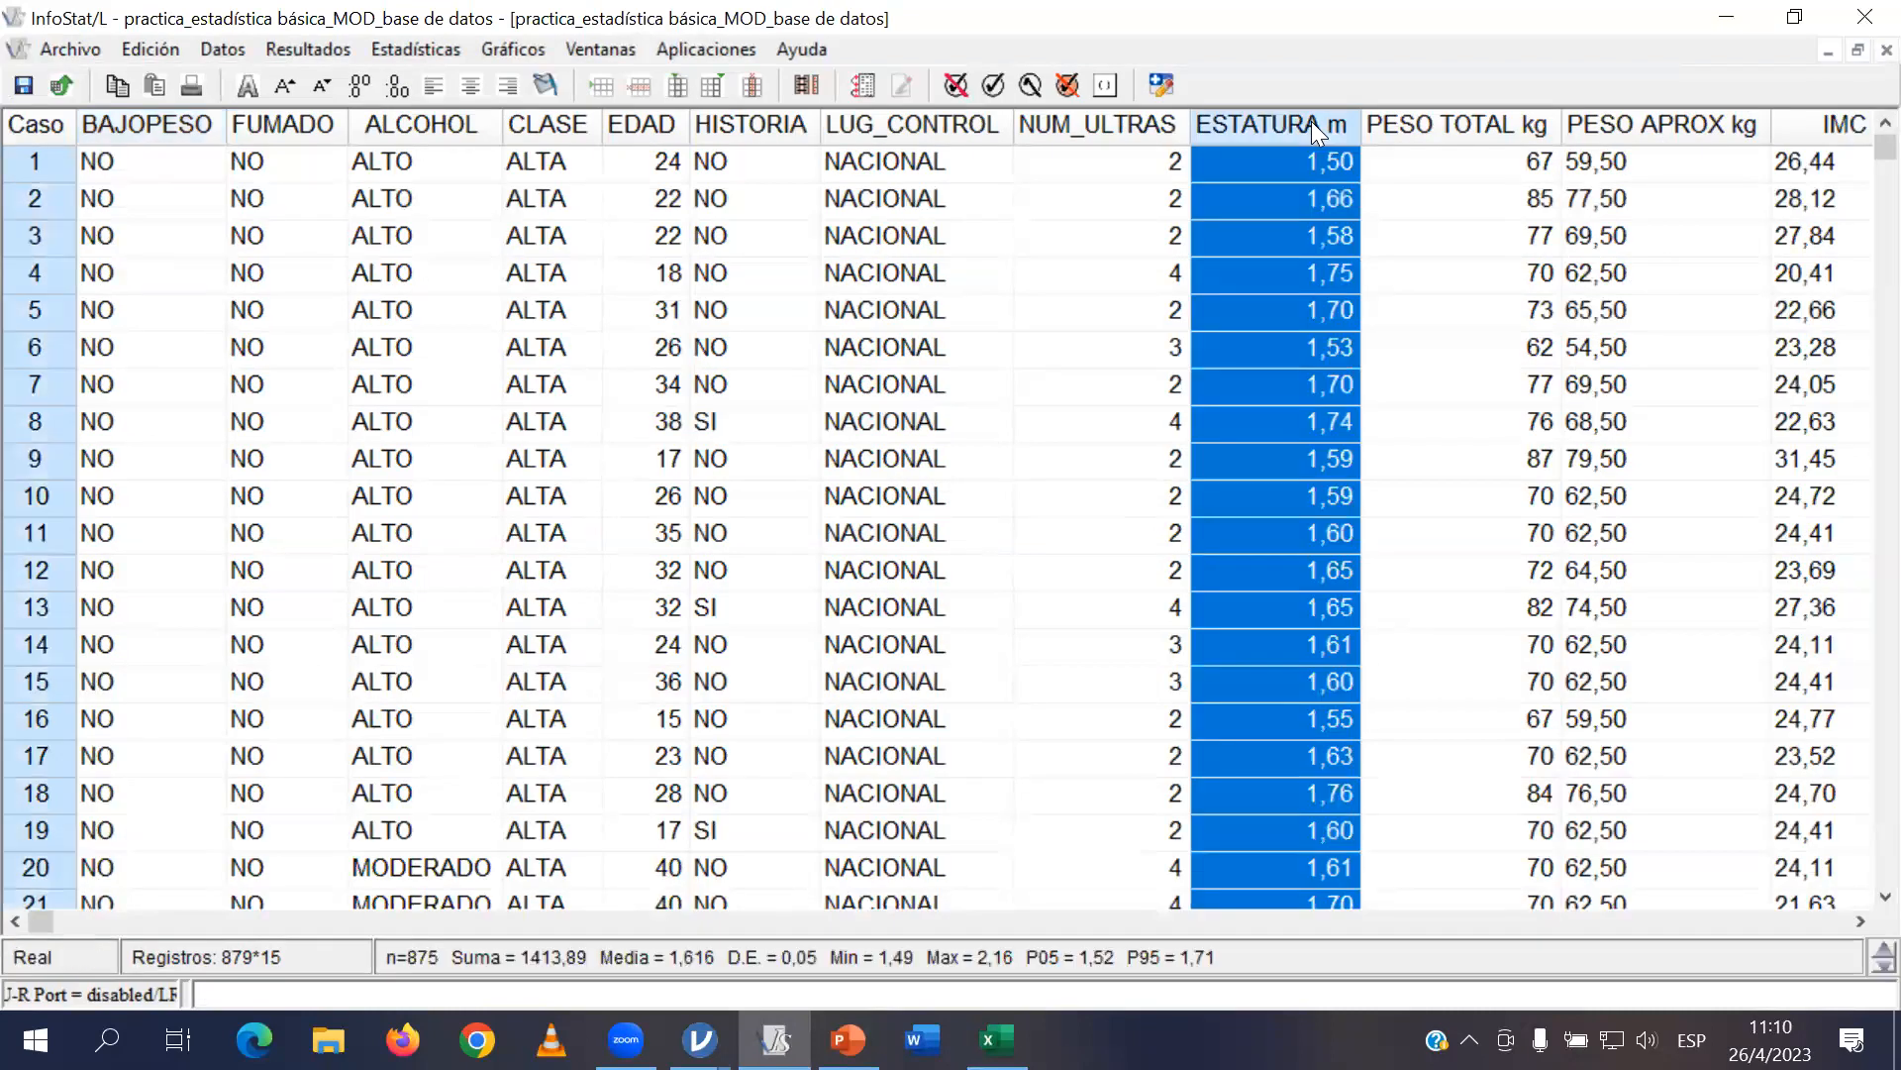
pyautogui.click(1299, 242)
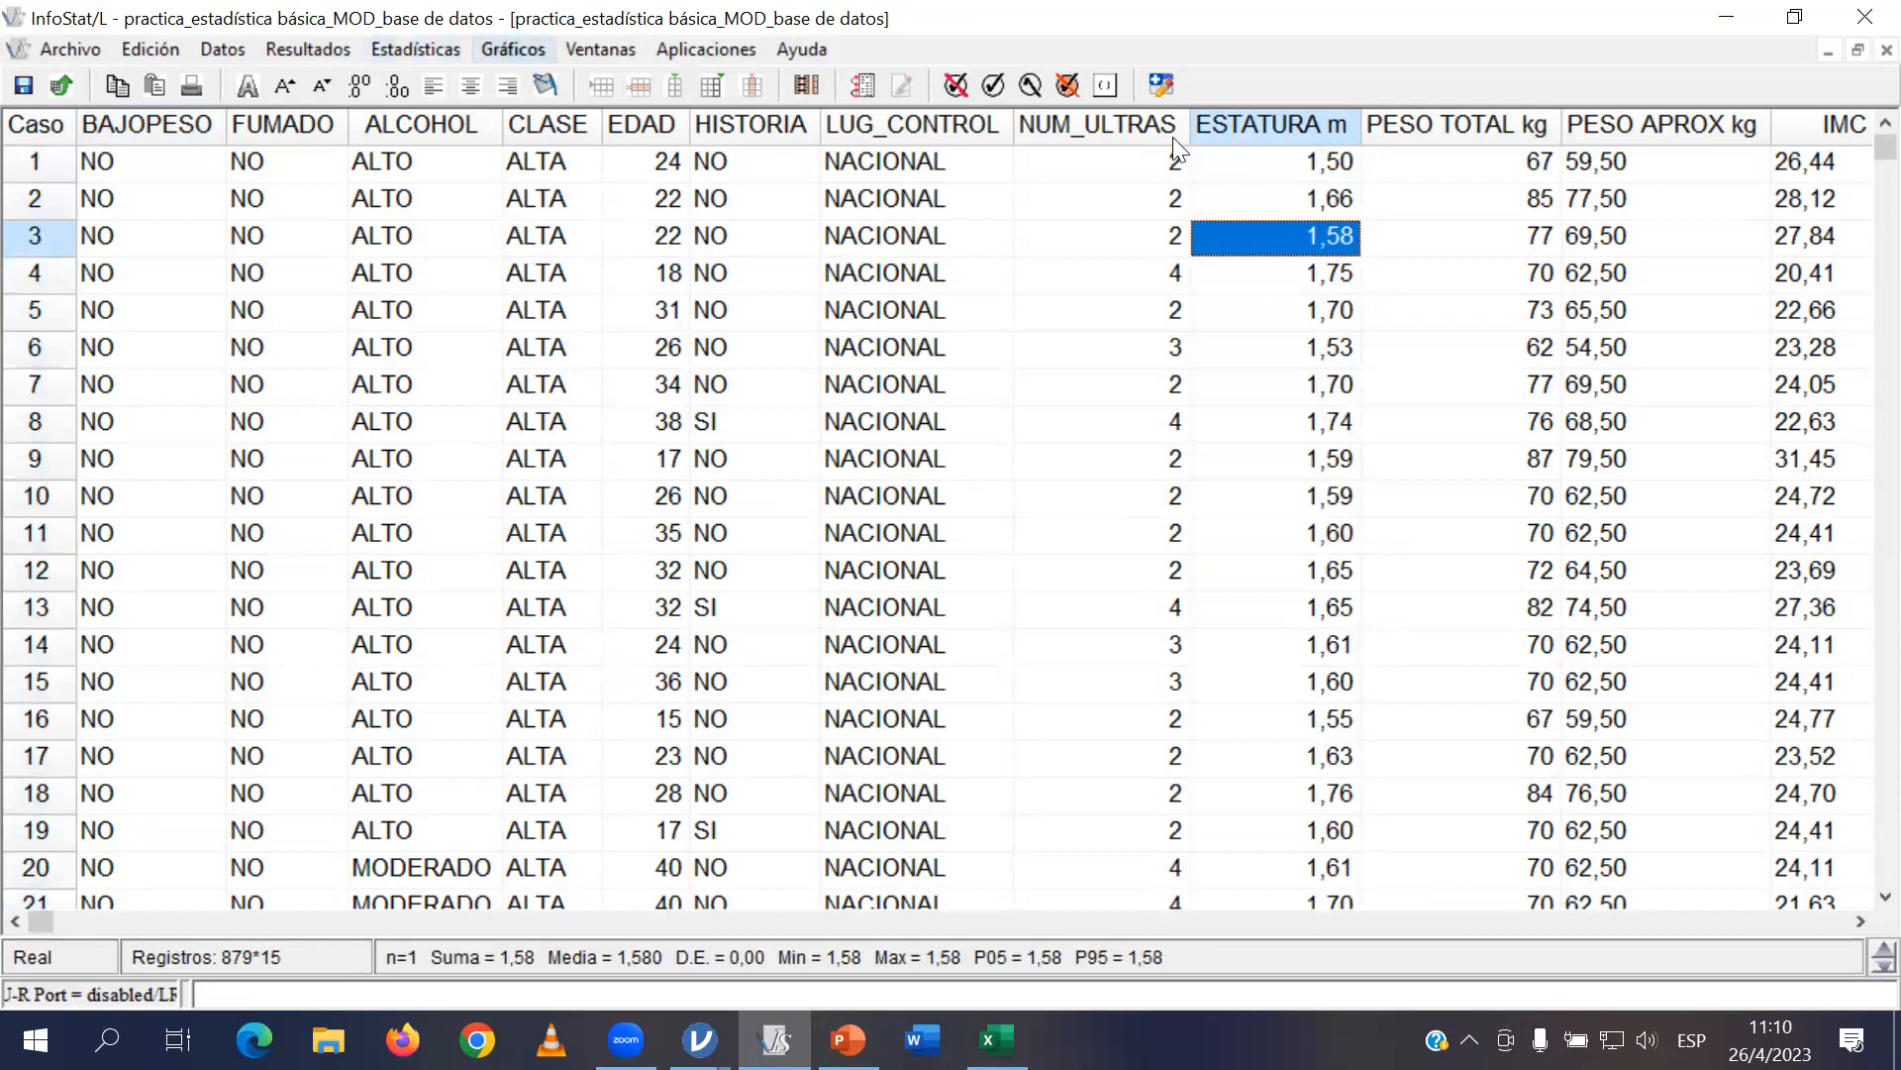
pyautogui.click(1295, 127)
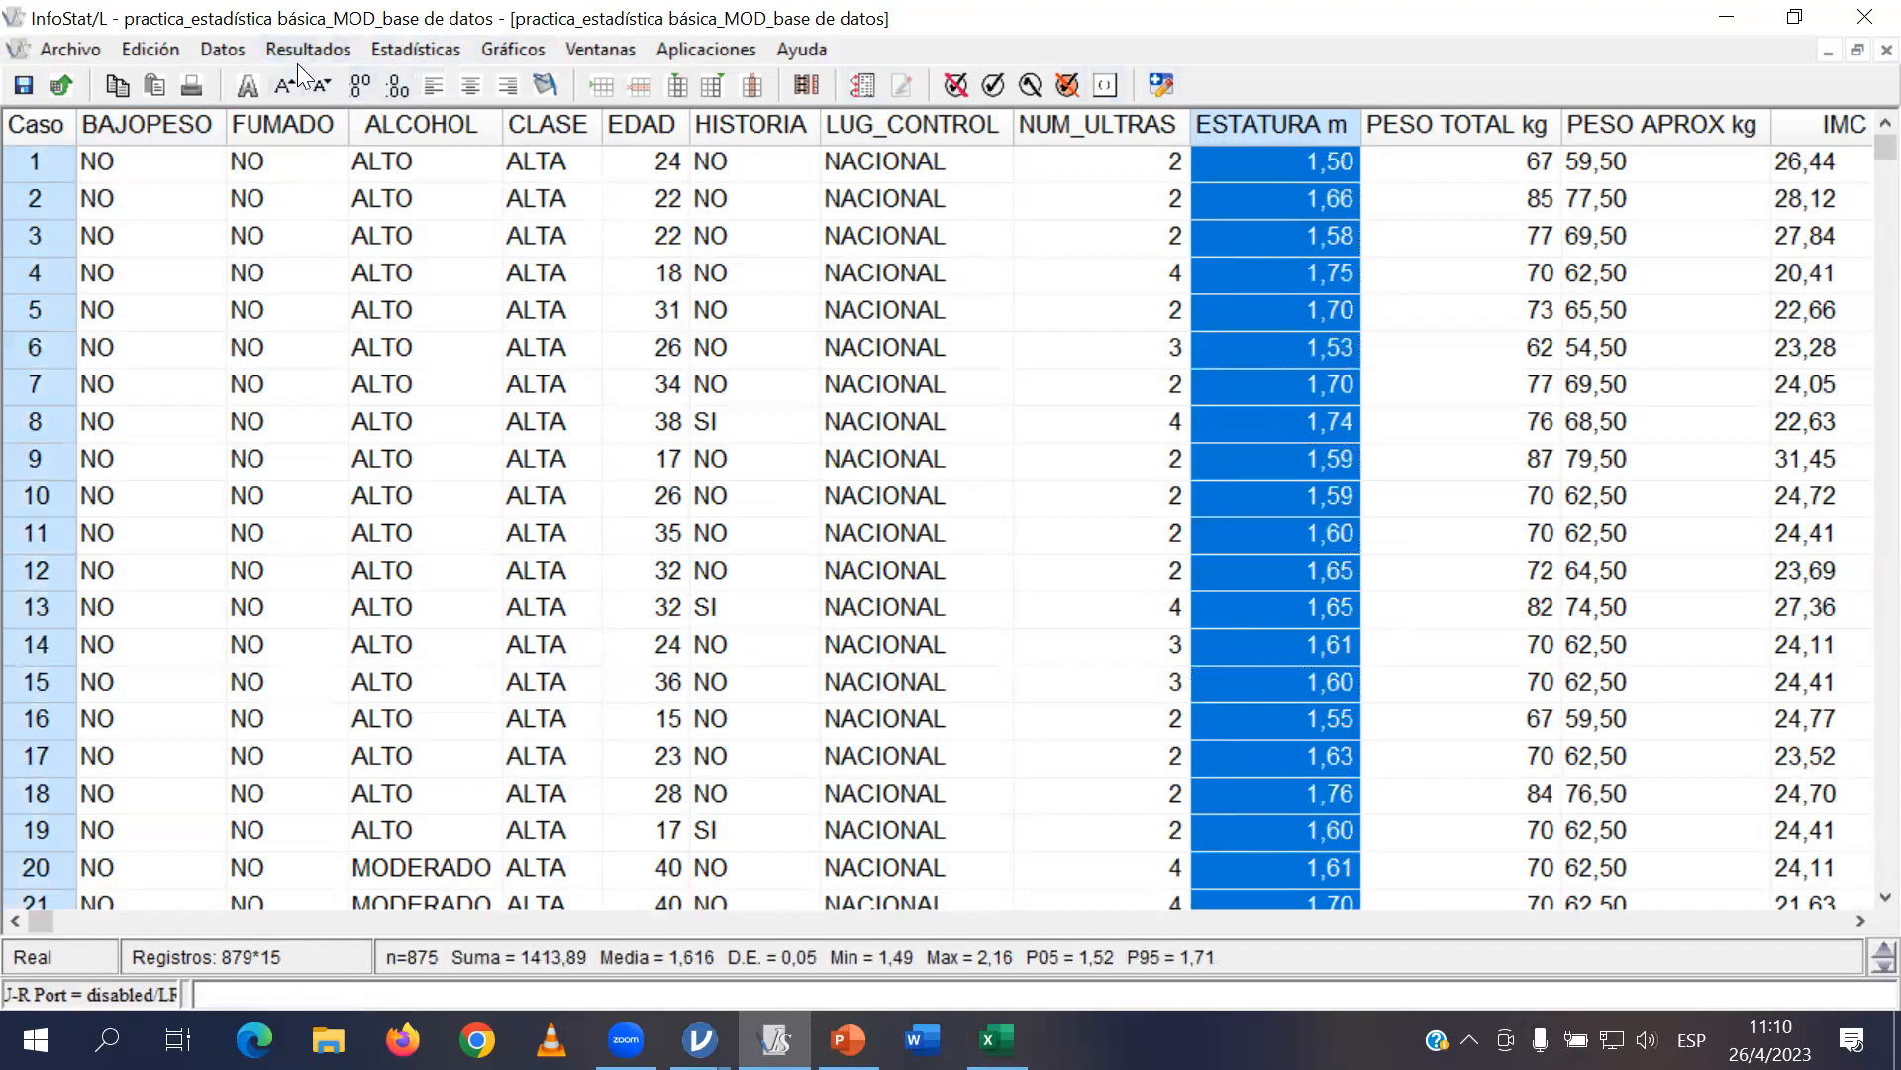
pyautogui.click(446, 57)
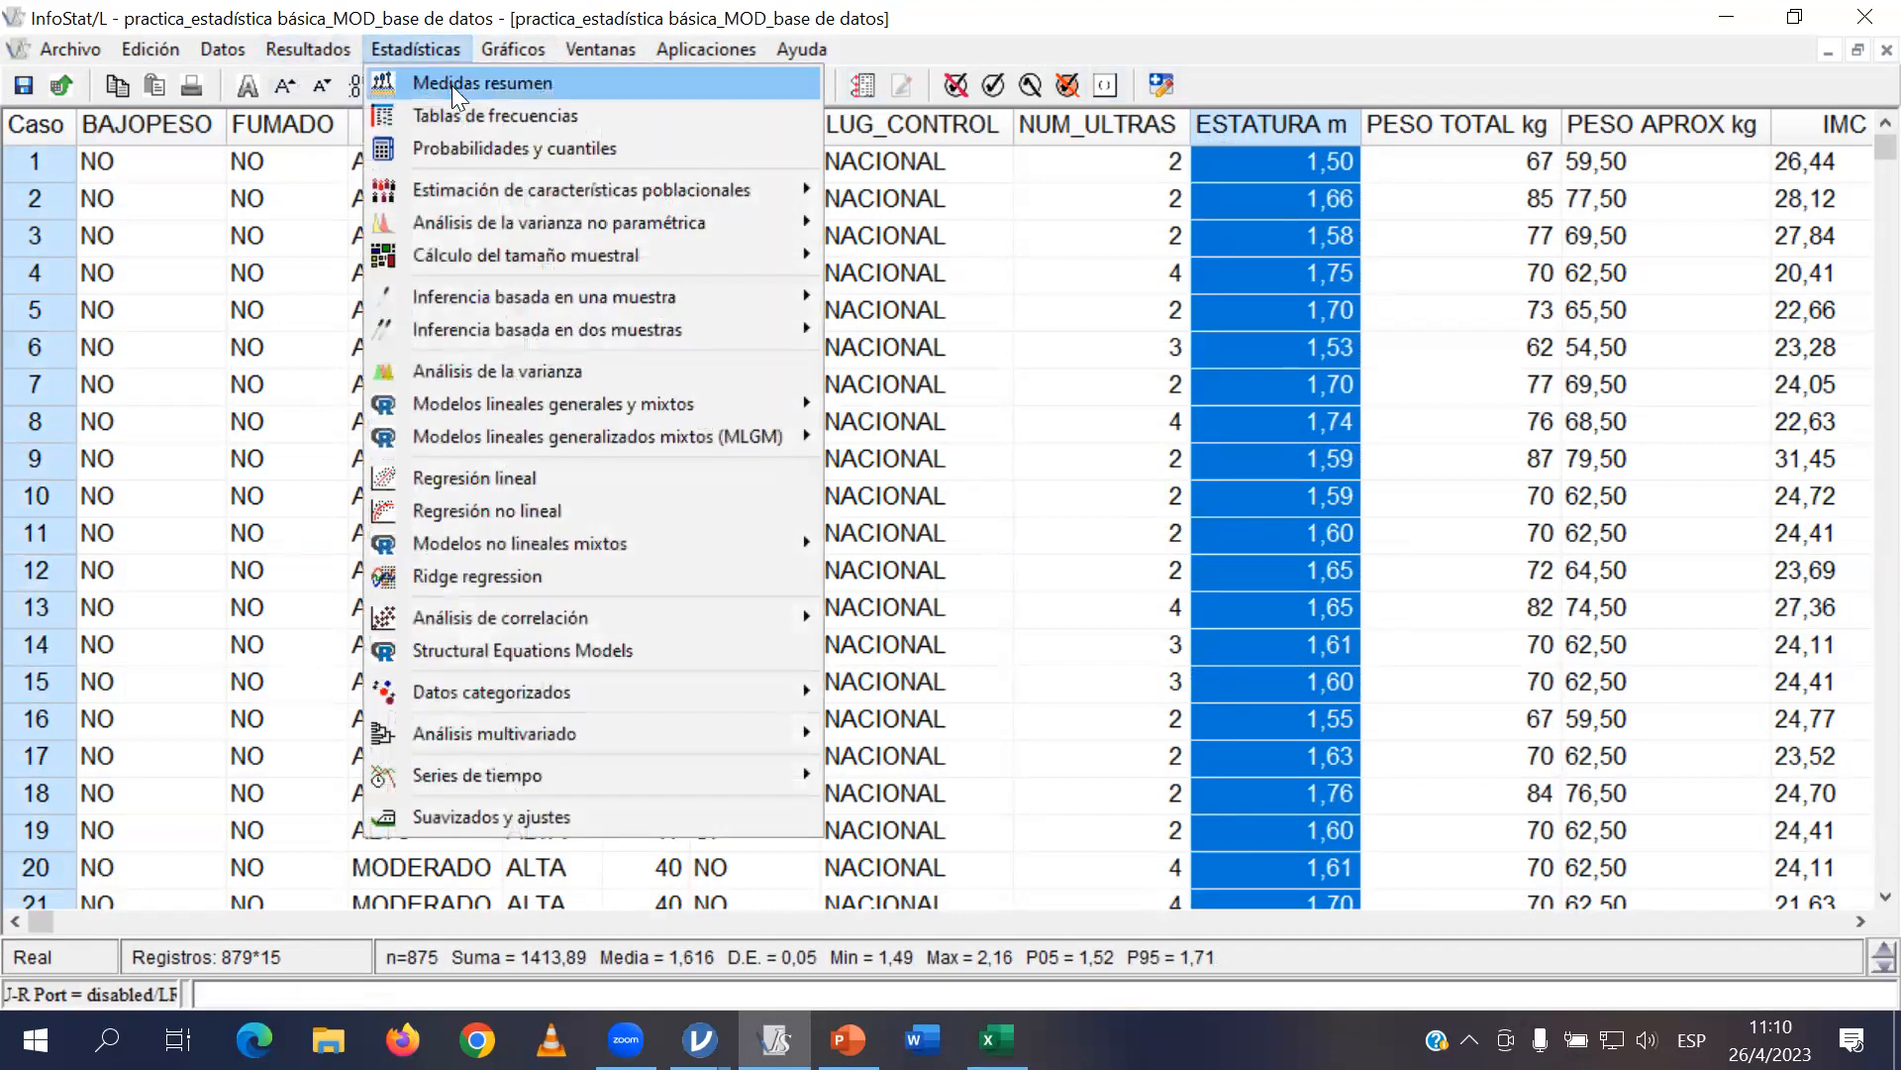
pyautogui.click(451, 85)
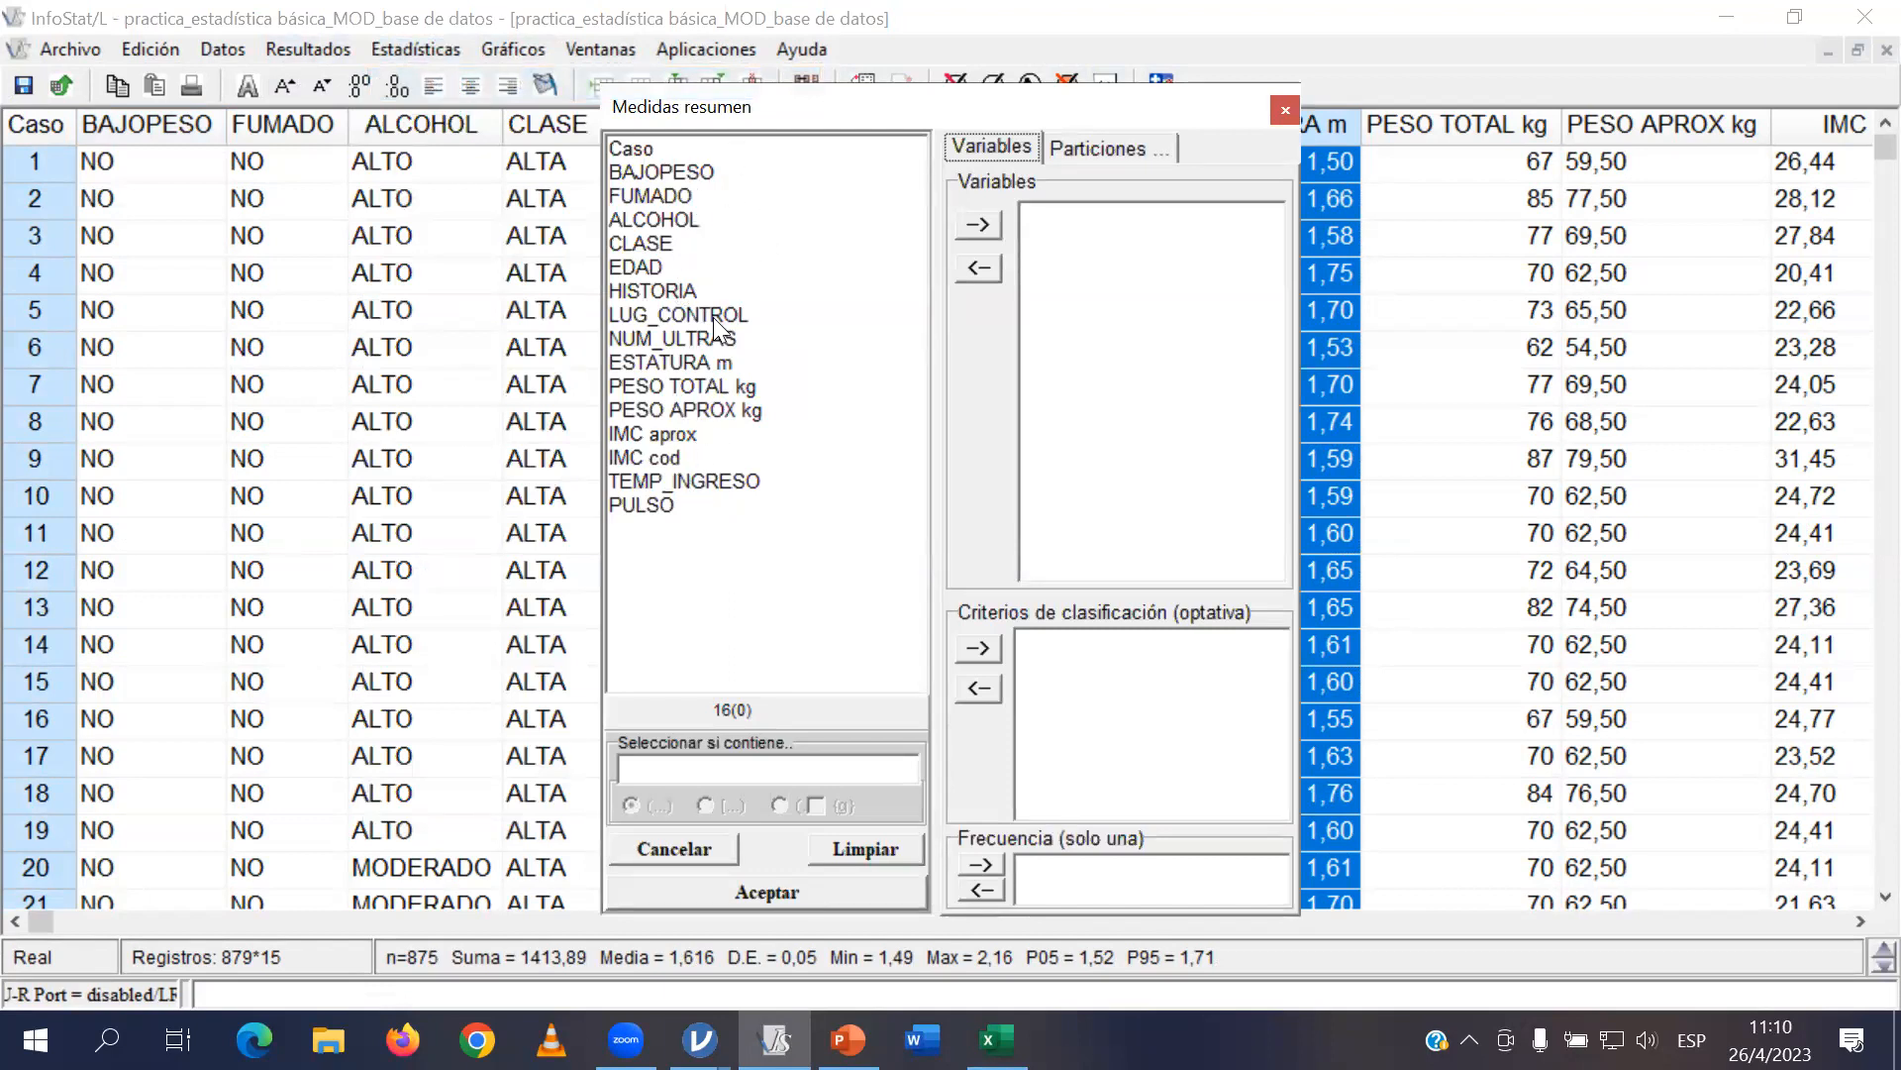
pyautogui.click(1285, 110)
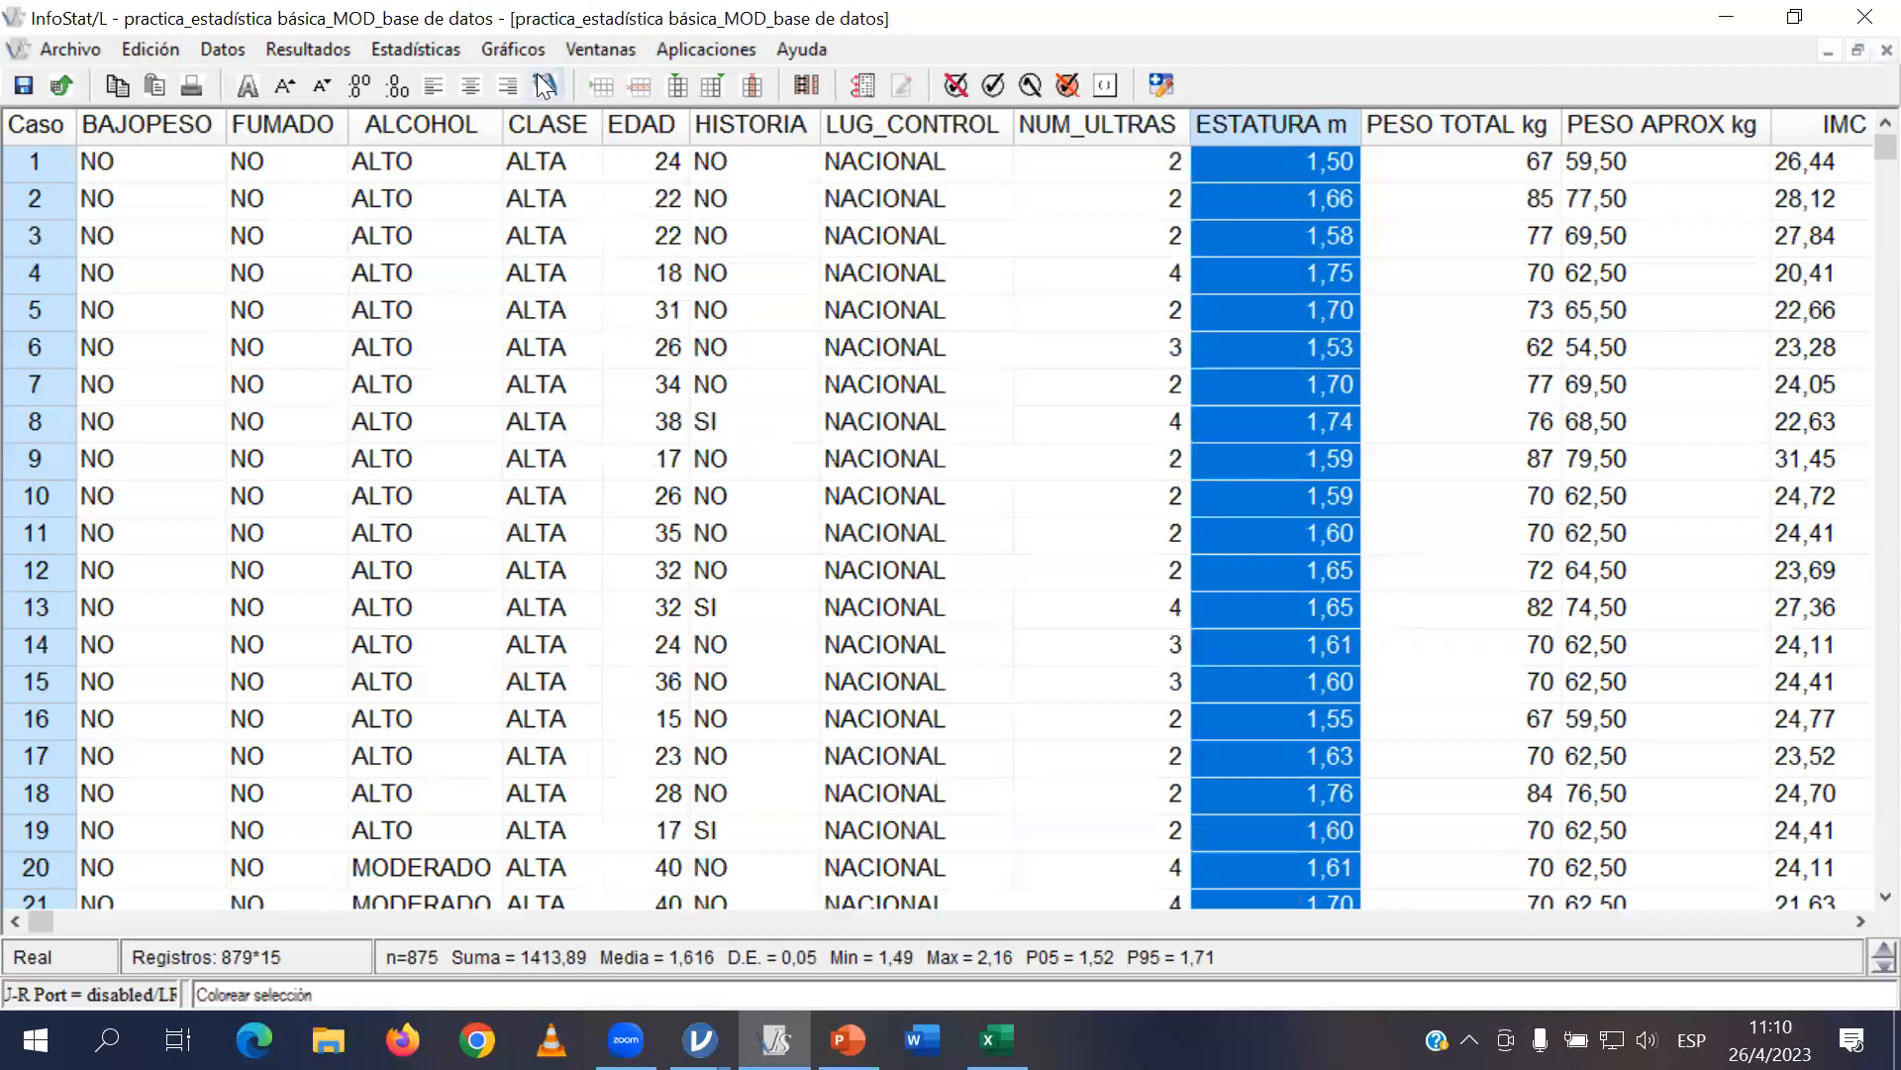
# Compute summary measures for ESTATURA m with n, Media, Mín and Máx, leaving out D.E.
pyautogui.click(406, 48)
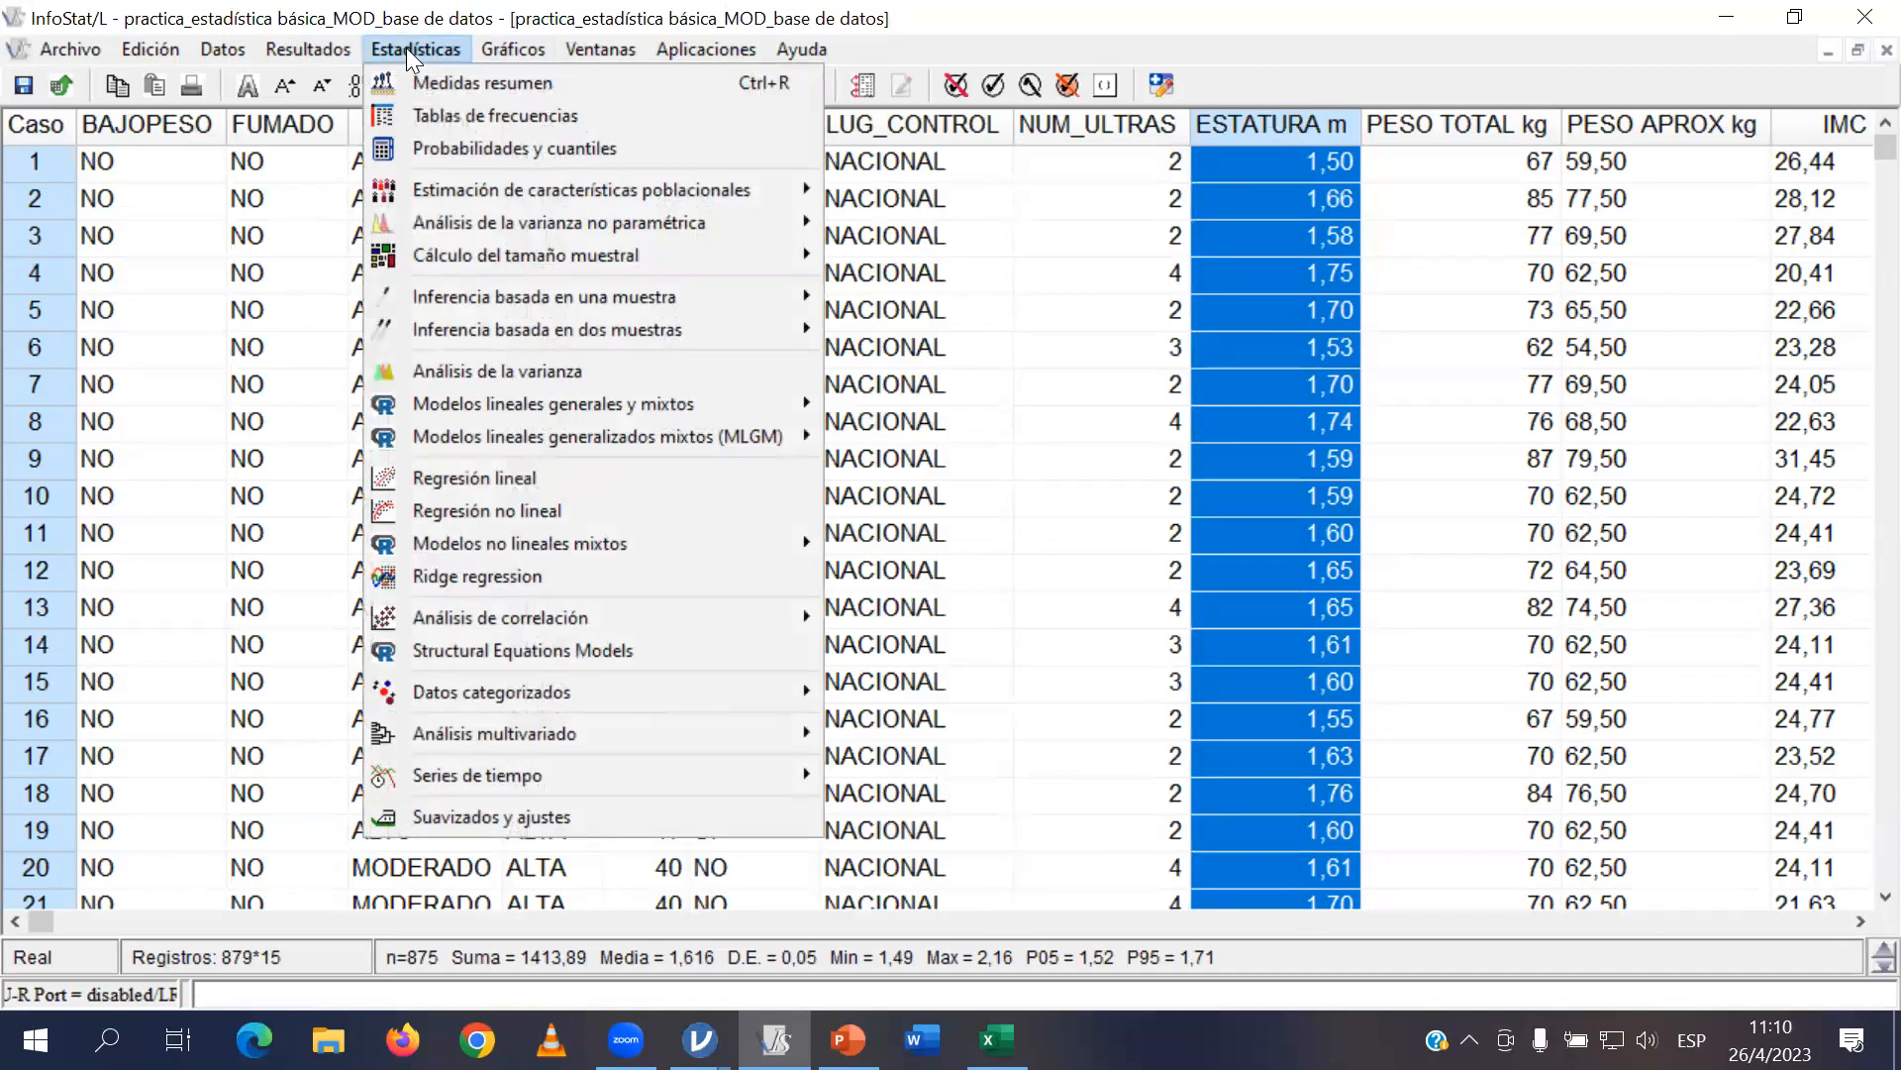
pyautogui.click(444, 85)
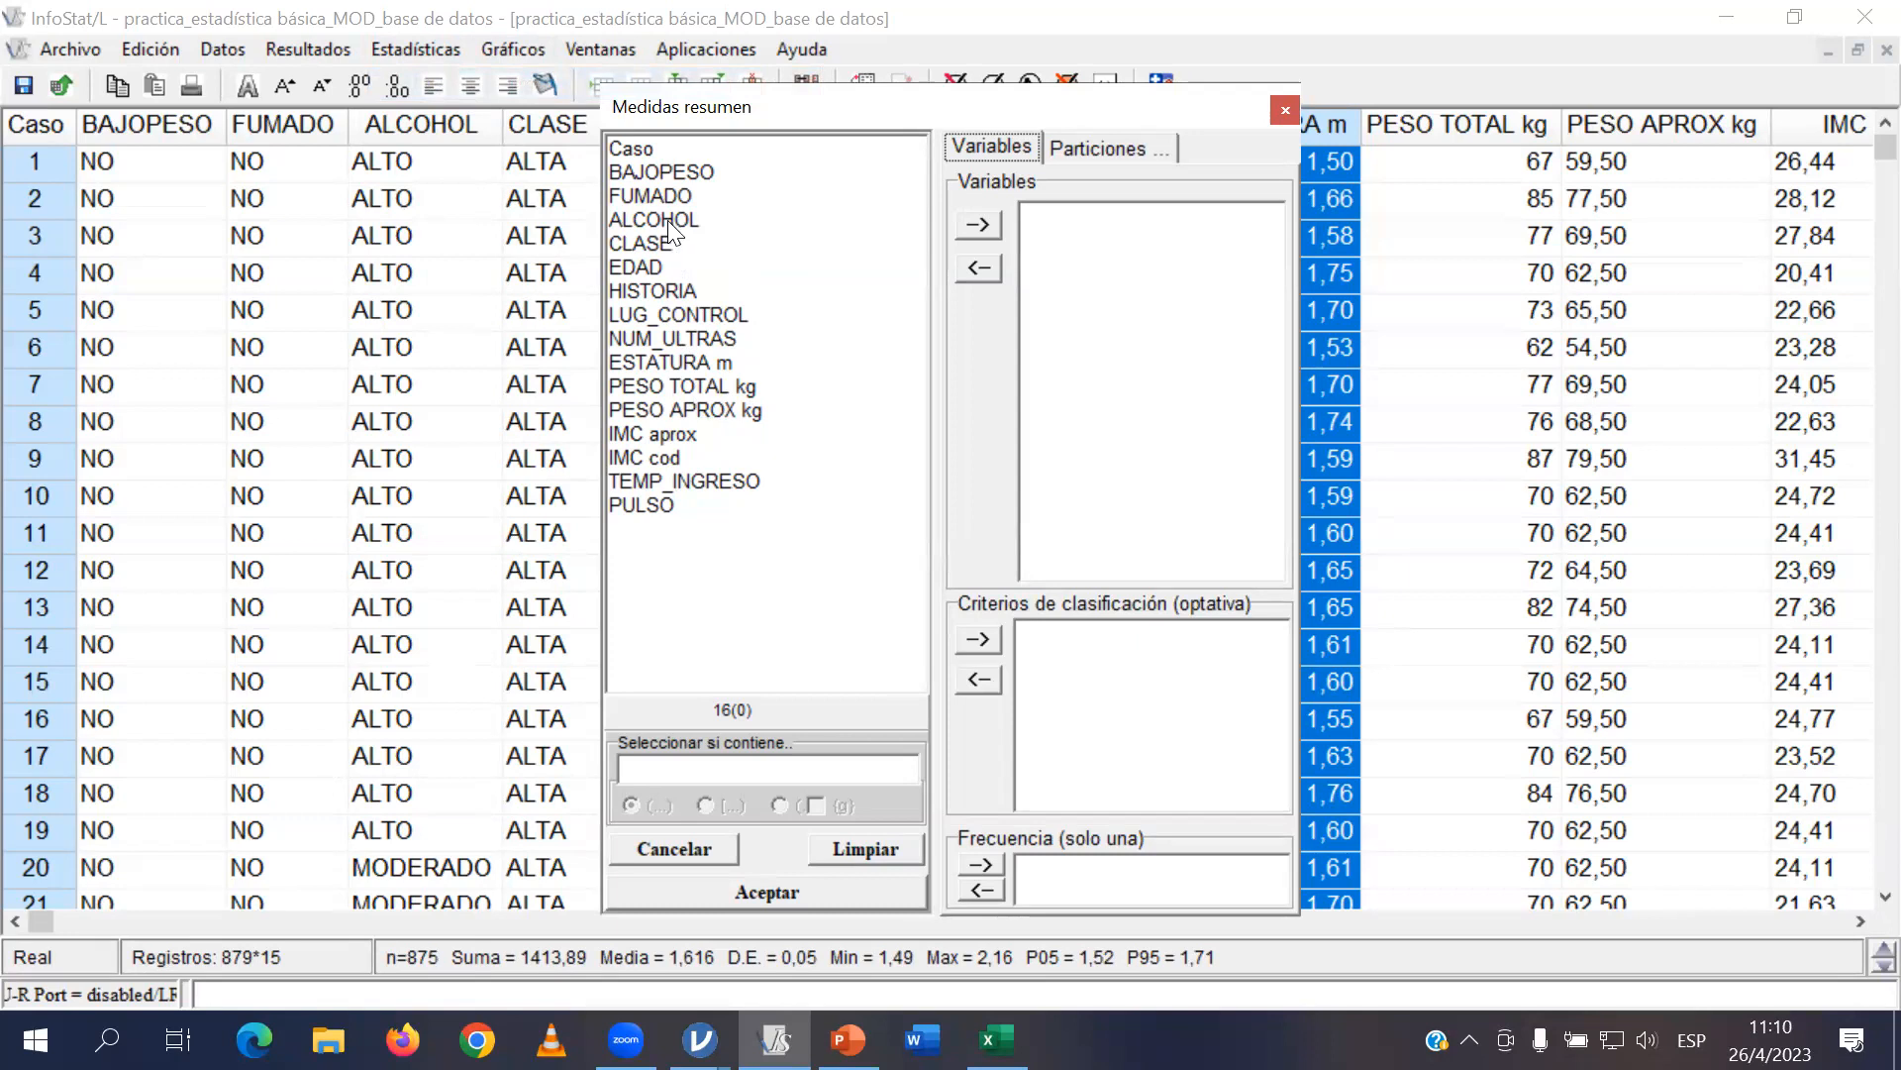
pyautogui.click(691, 362)
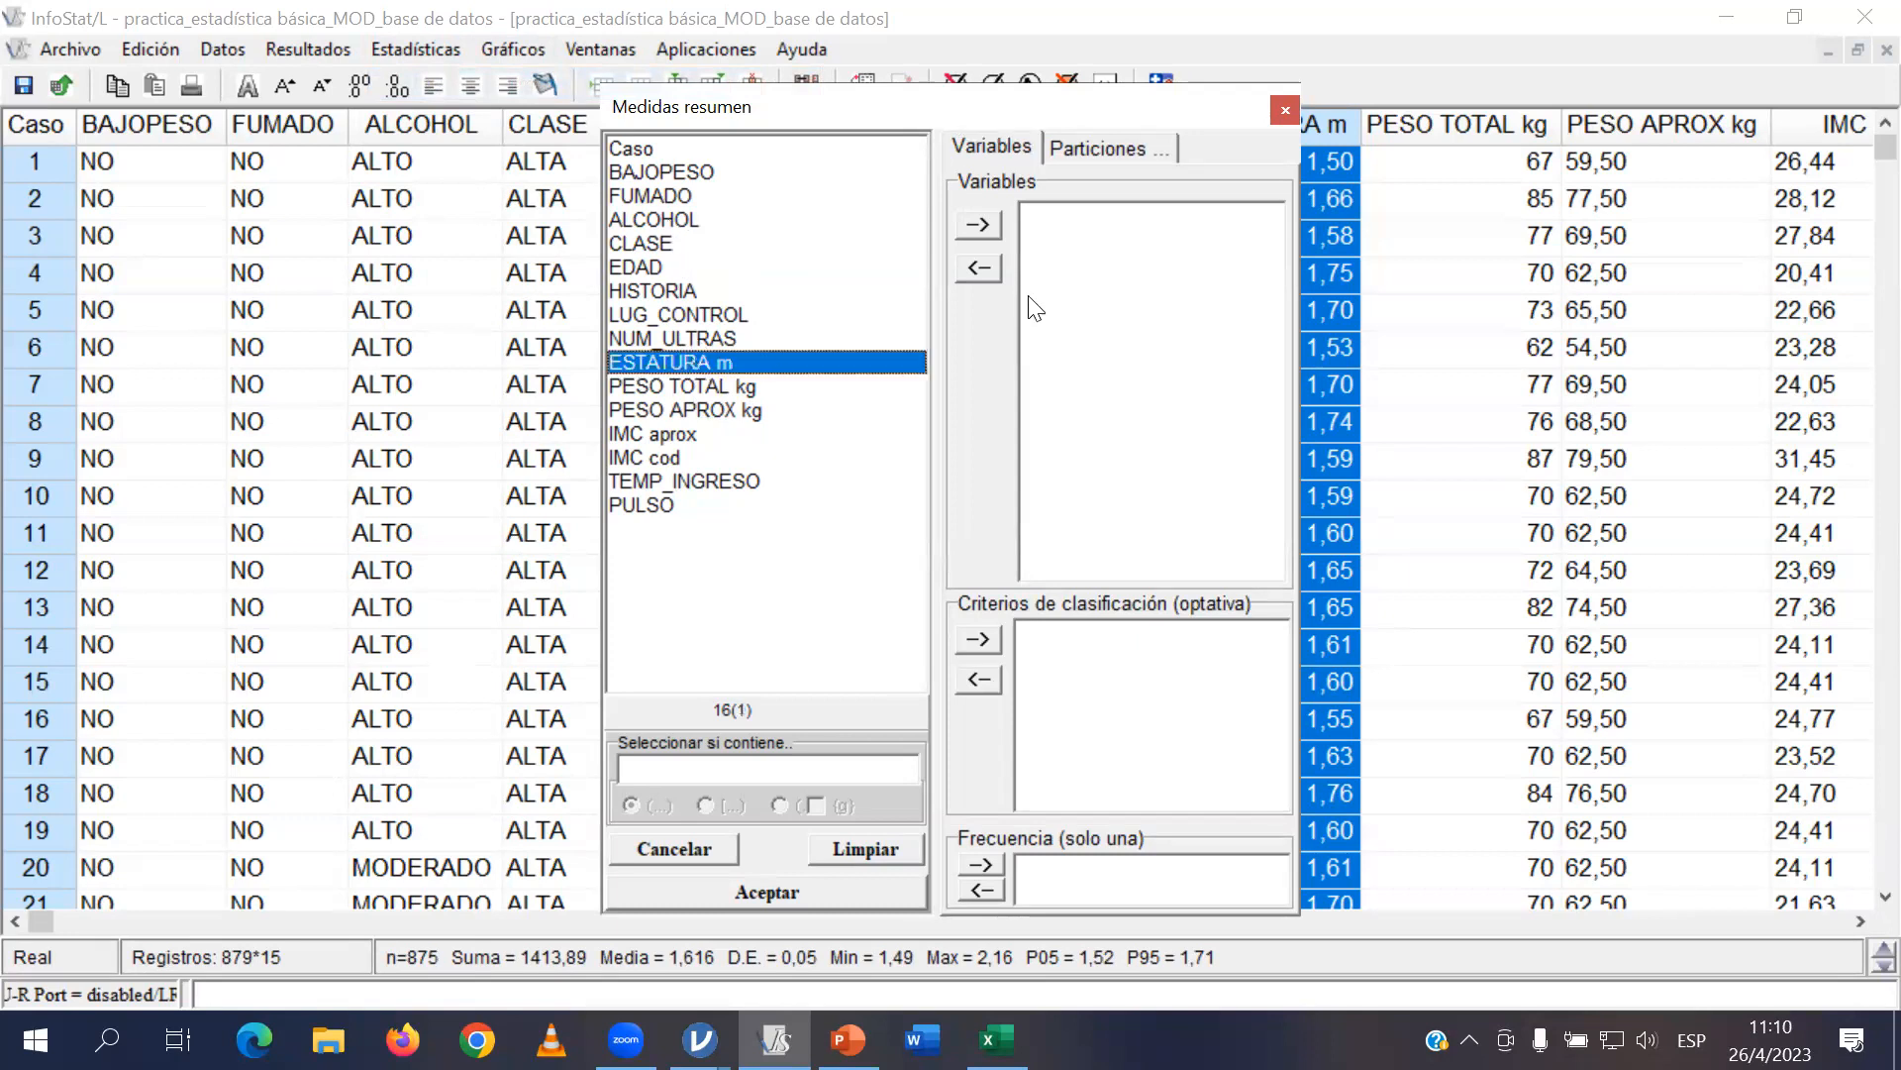
pyautogui.click(976, 235)
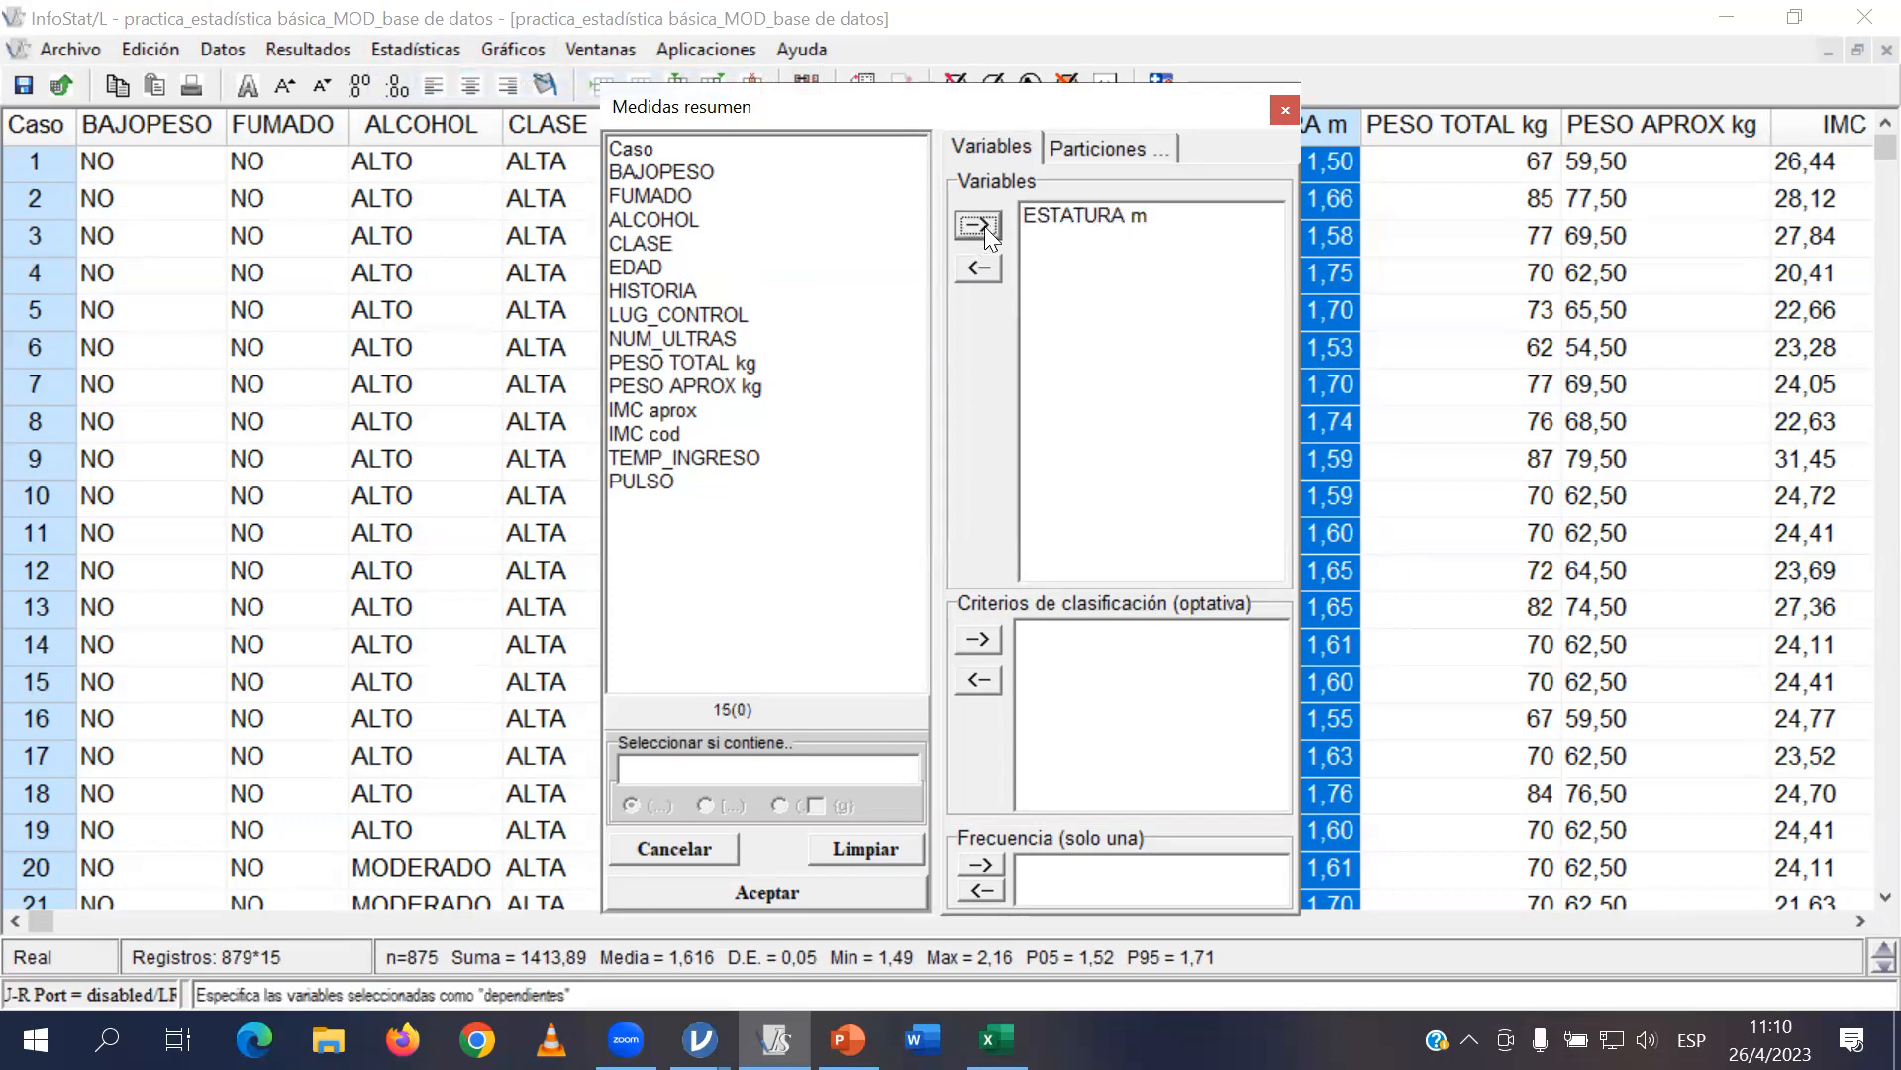
pyautogui.click(787, 889)
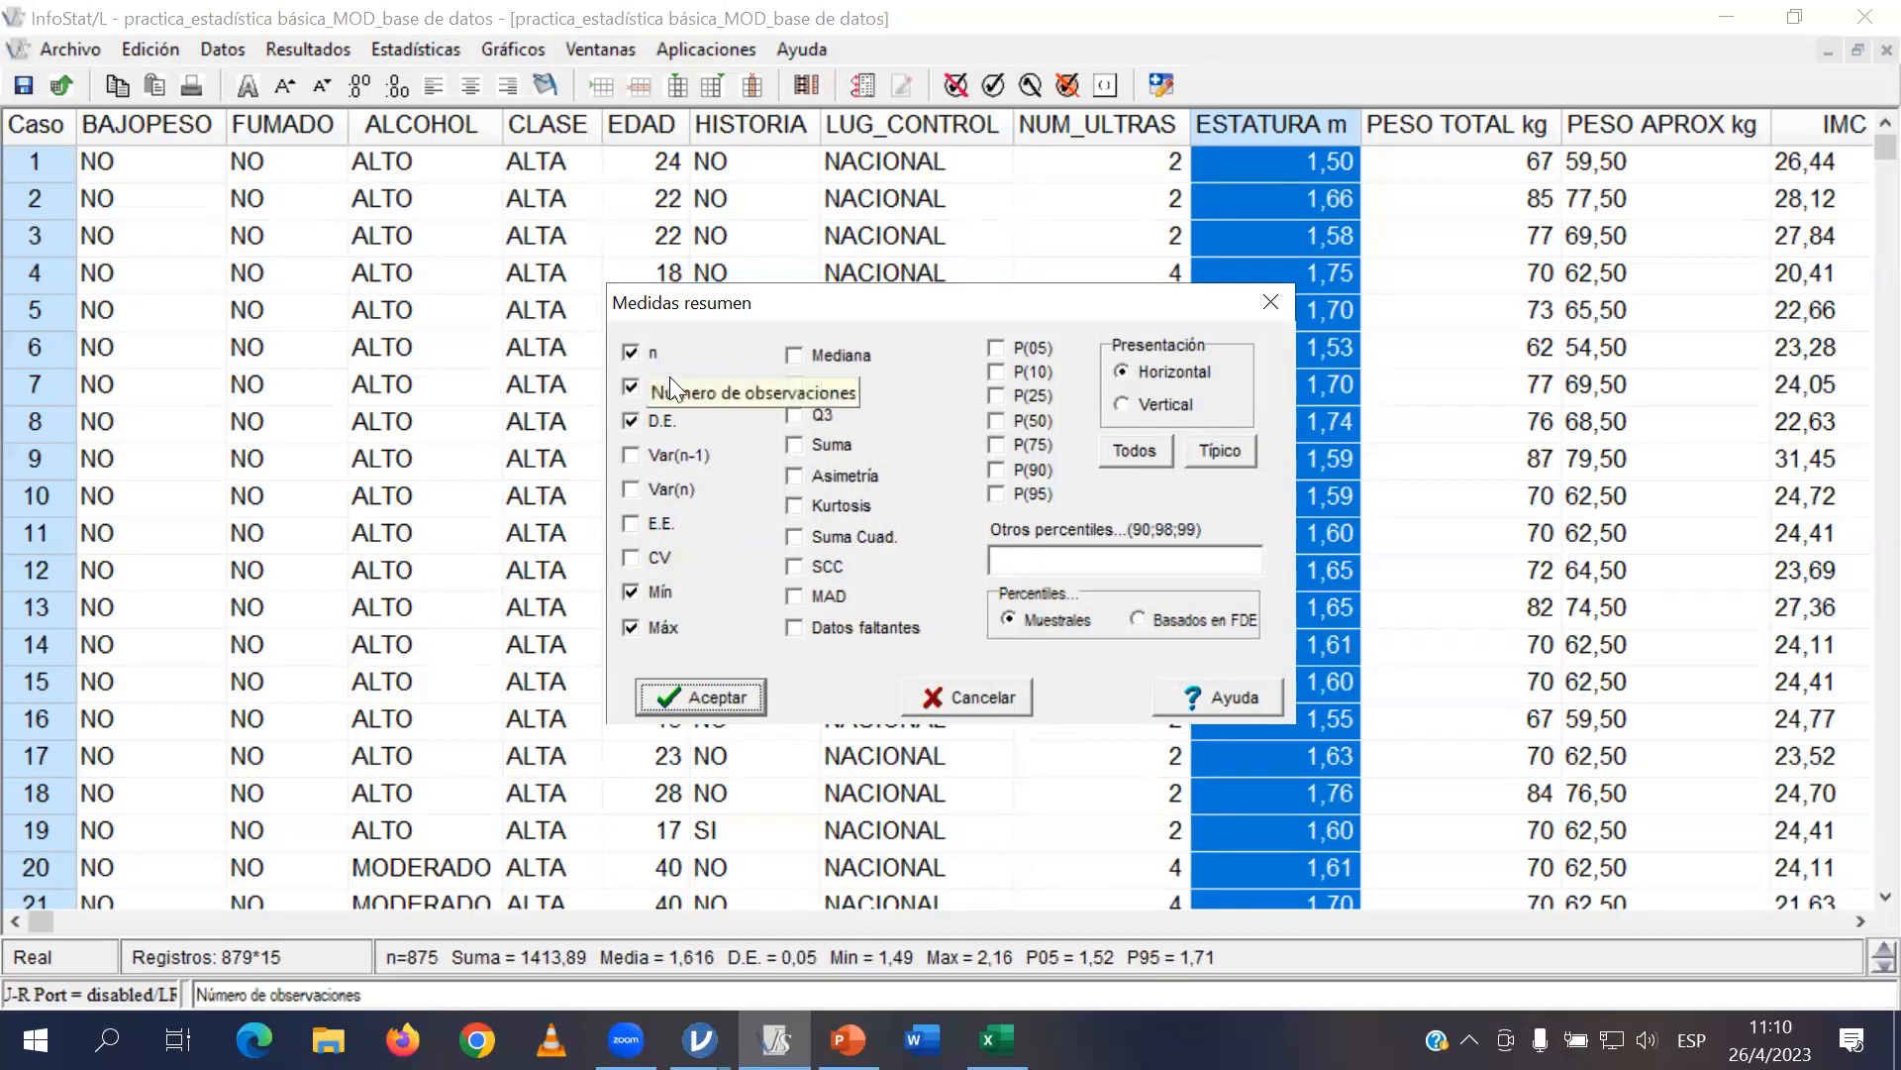
pyautogui.click(663, 422)
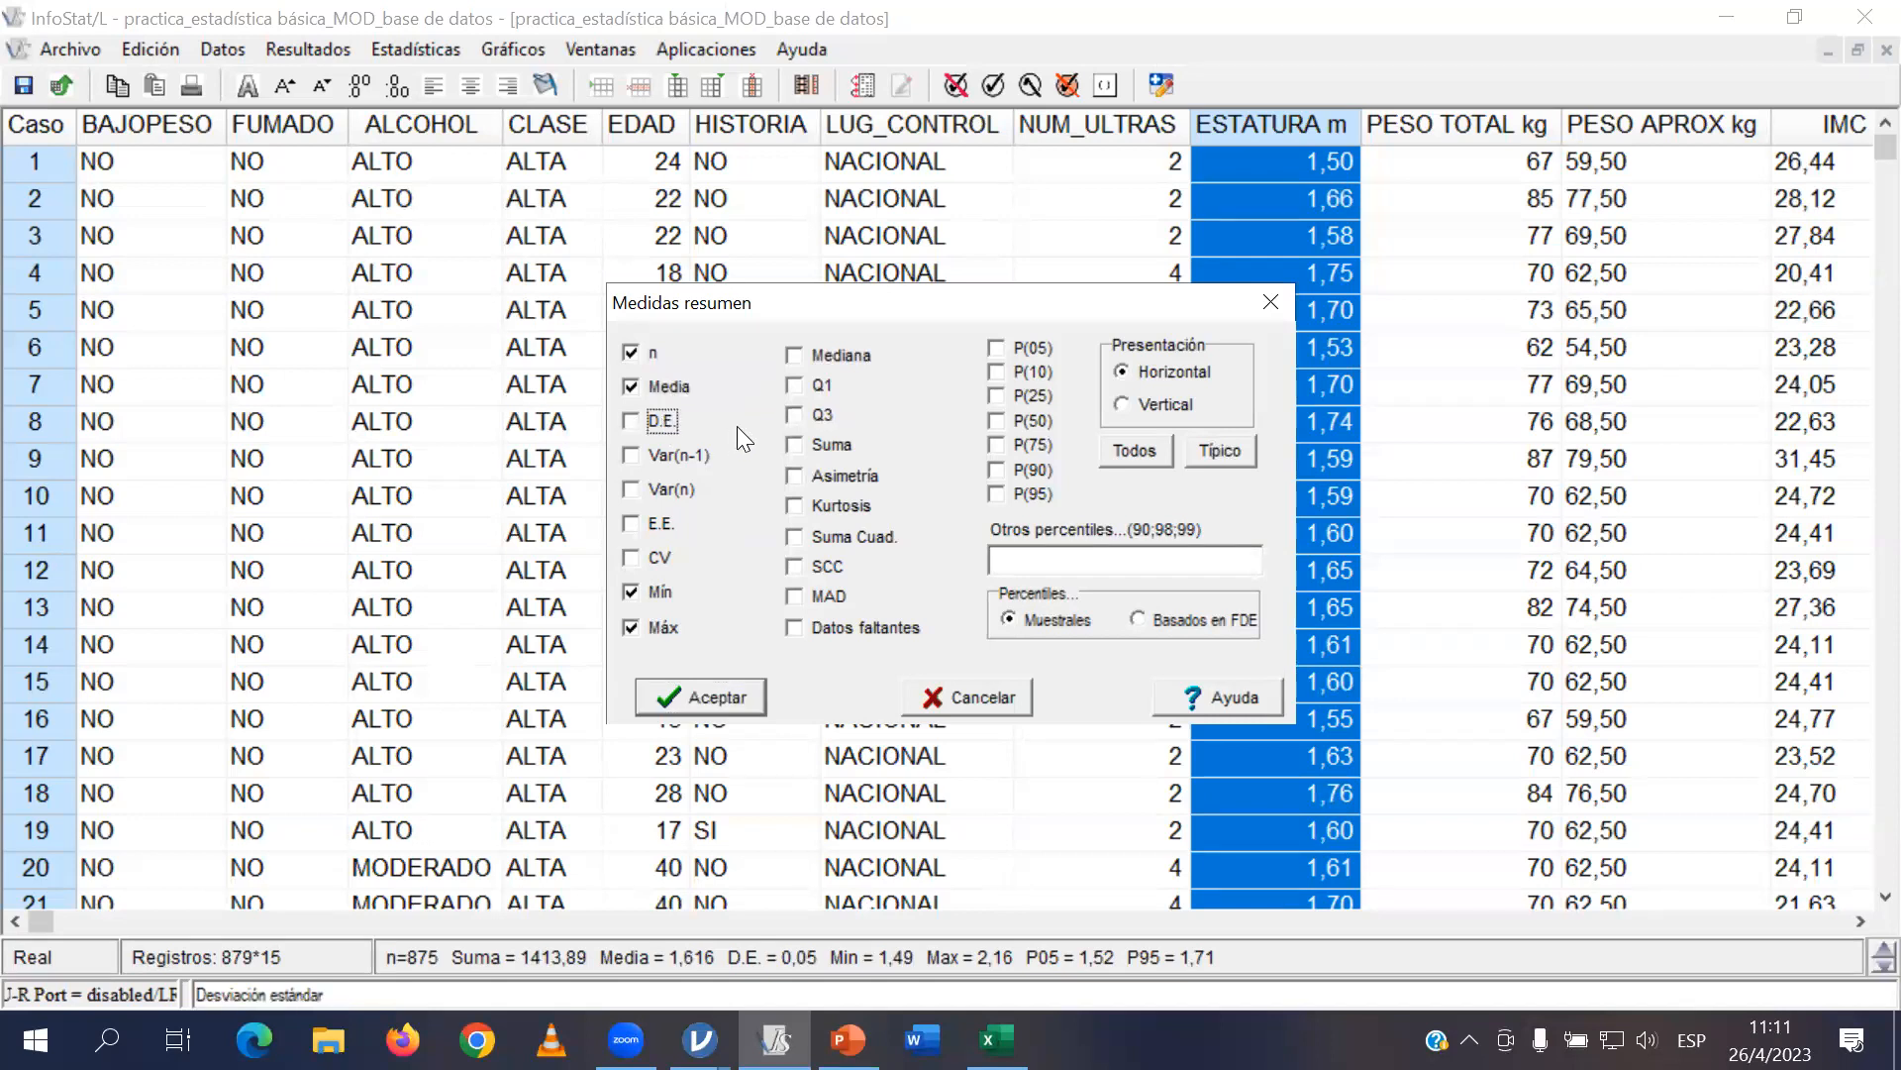
pyautogui.click(709, 695)
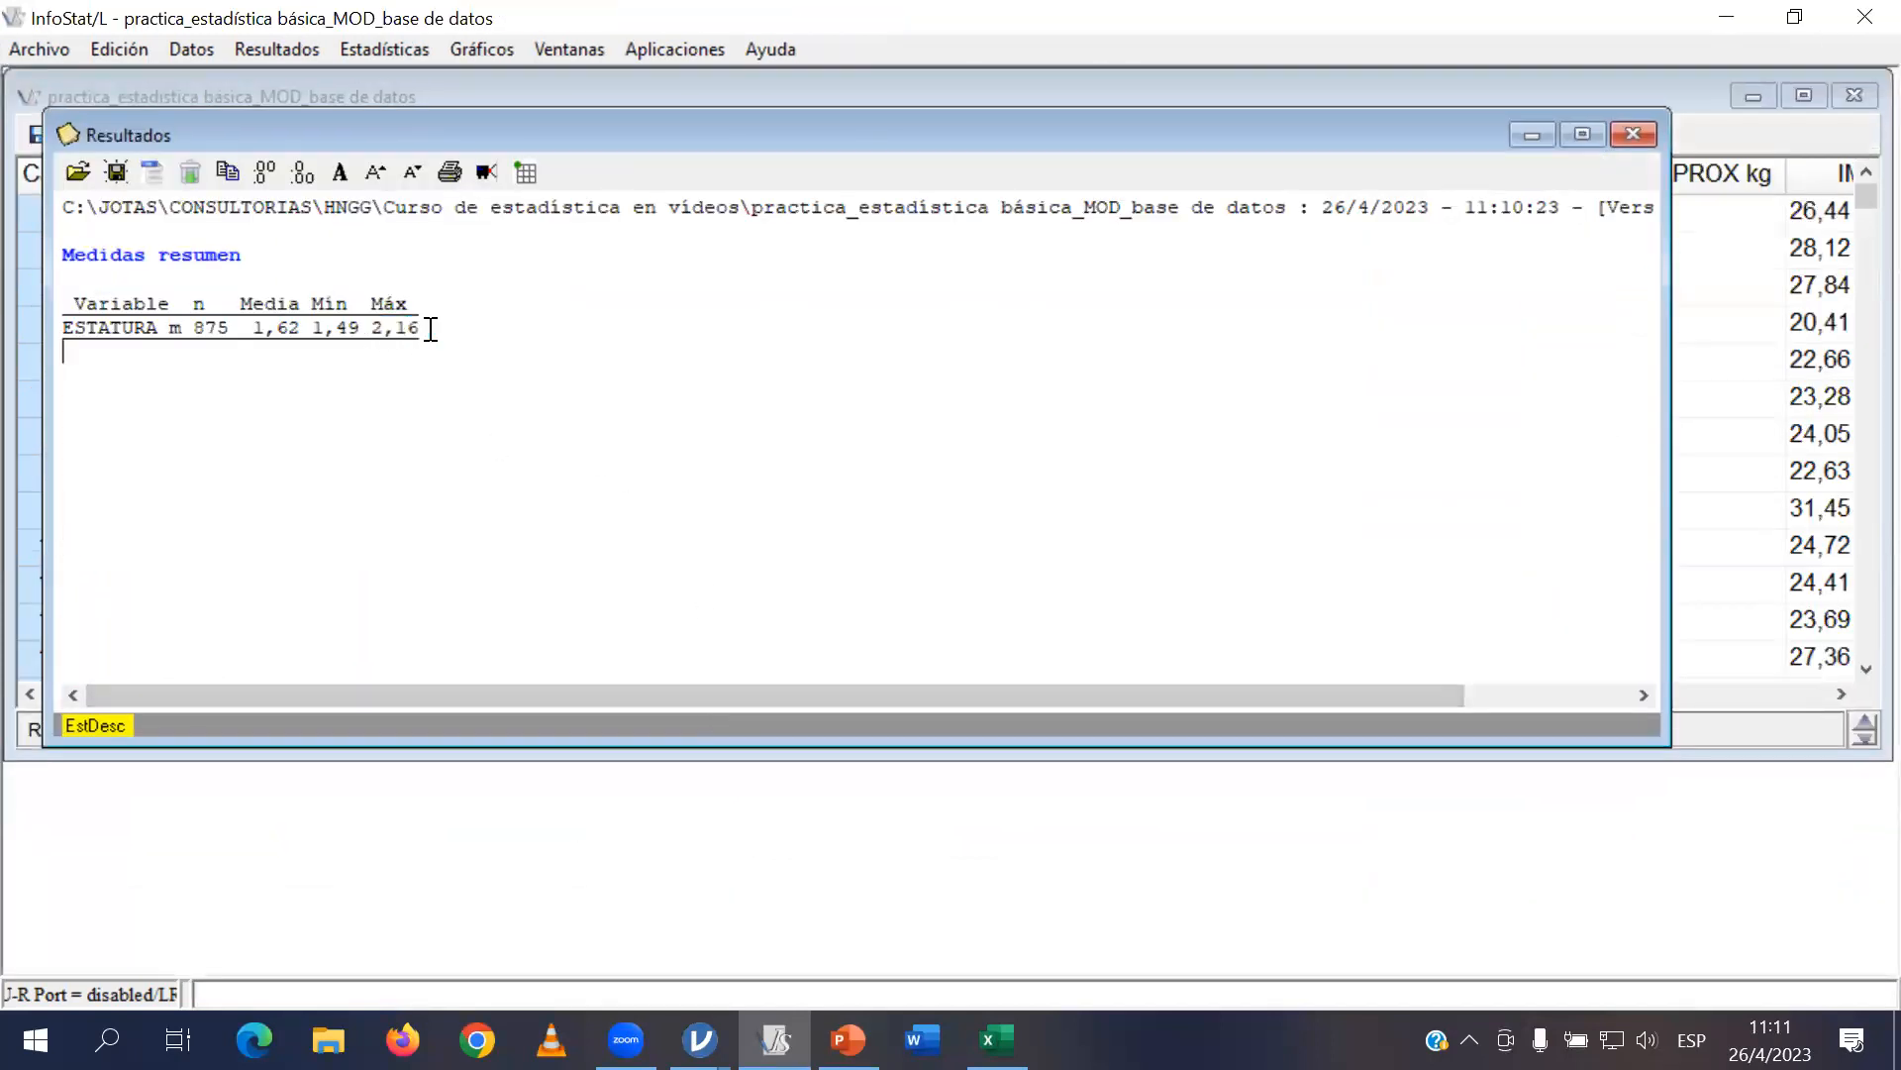
# Enlarge the text of the summary results by four size increments.
pyautogui.moveTo(360, 328); pyautogui.dragTo(322, 315)
pyautogui.click(317, 369)
pyautogui.click(378, 176)
pyautogui.click(378, 176)
pyautogui.click(379, 176)
pyautogui.click(378, 177)
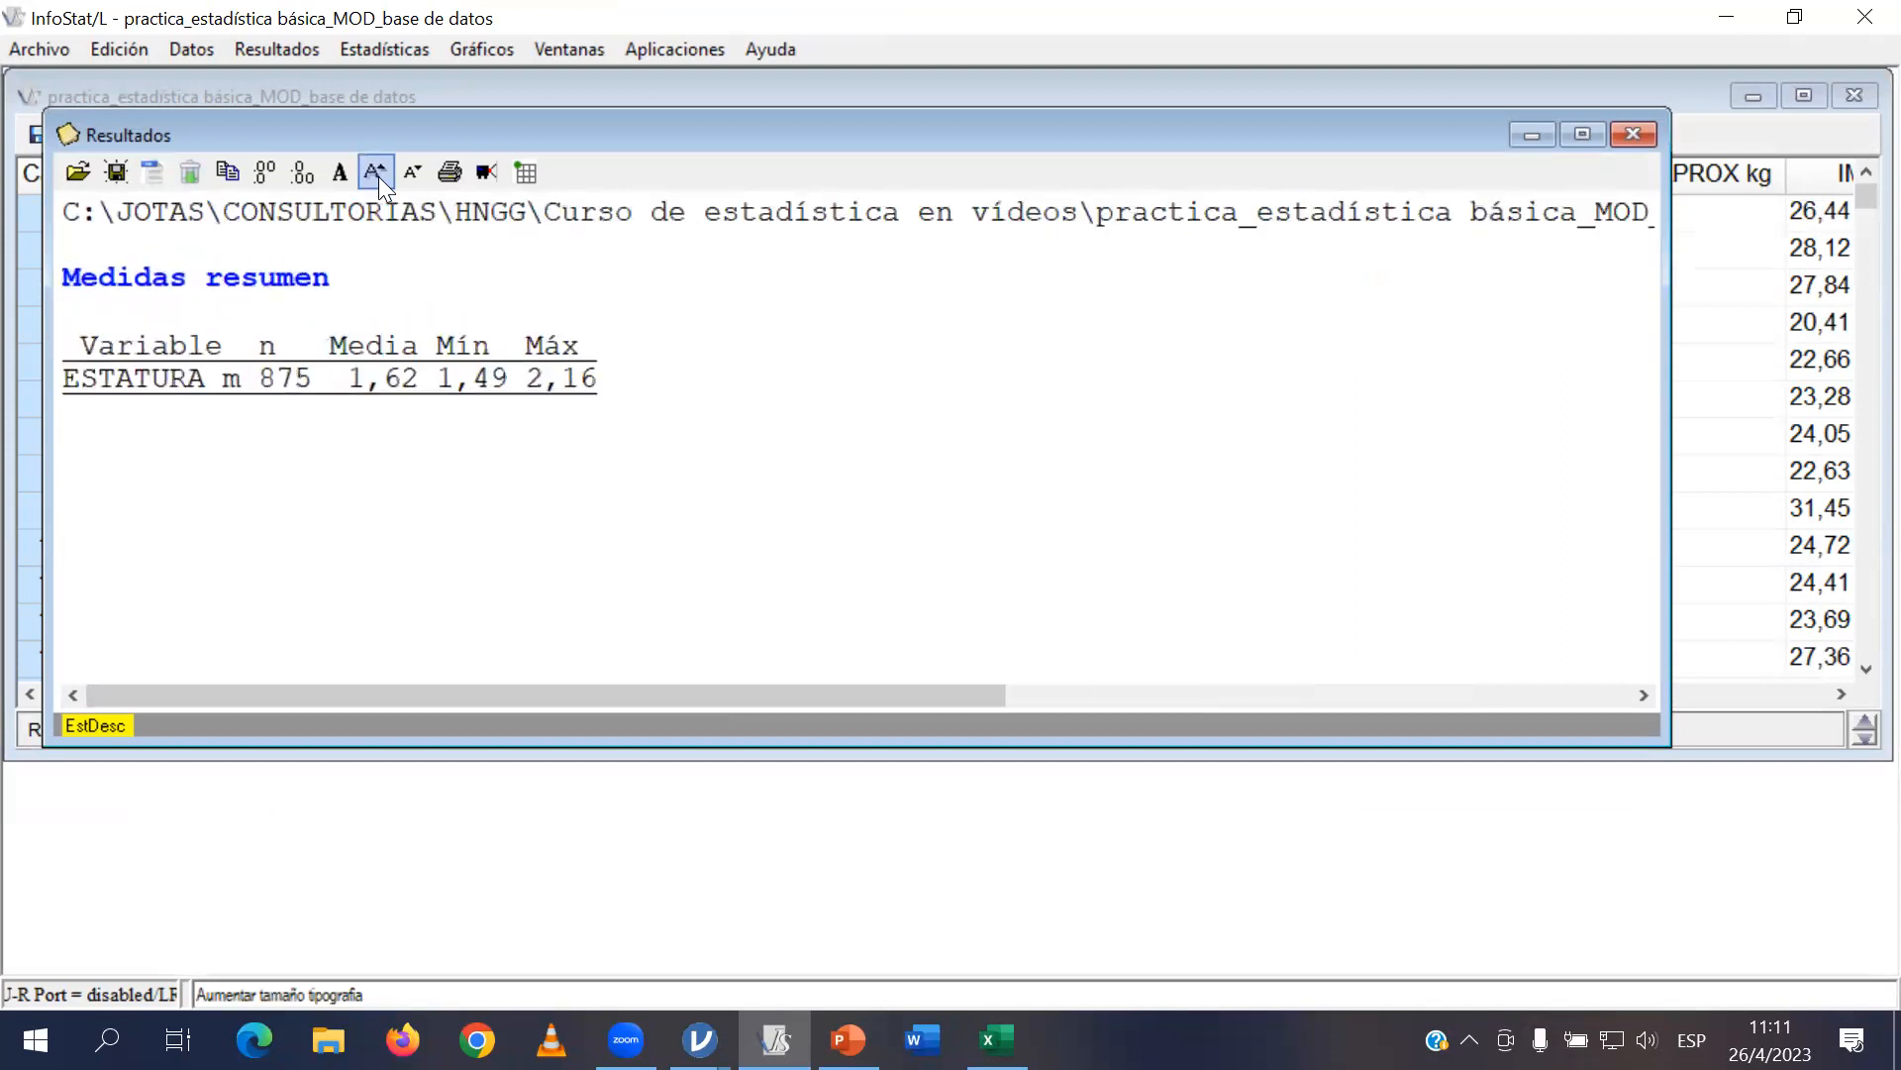
# Highlight the maximum ESTATURA m value in the results, clear the highlight, and dismiss the results window.
pyautogui.moveTo(525, 381); pyautogui.dragTo(617, 382)
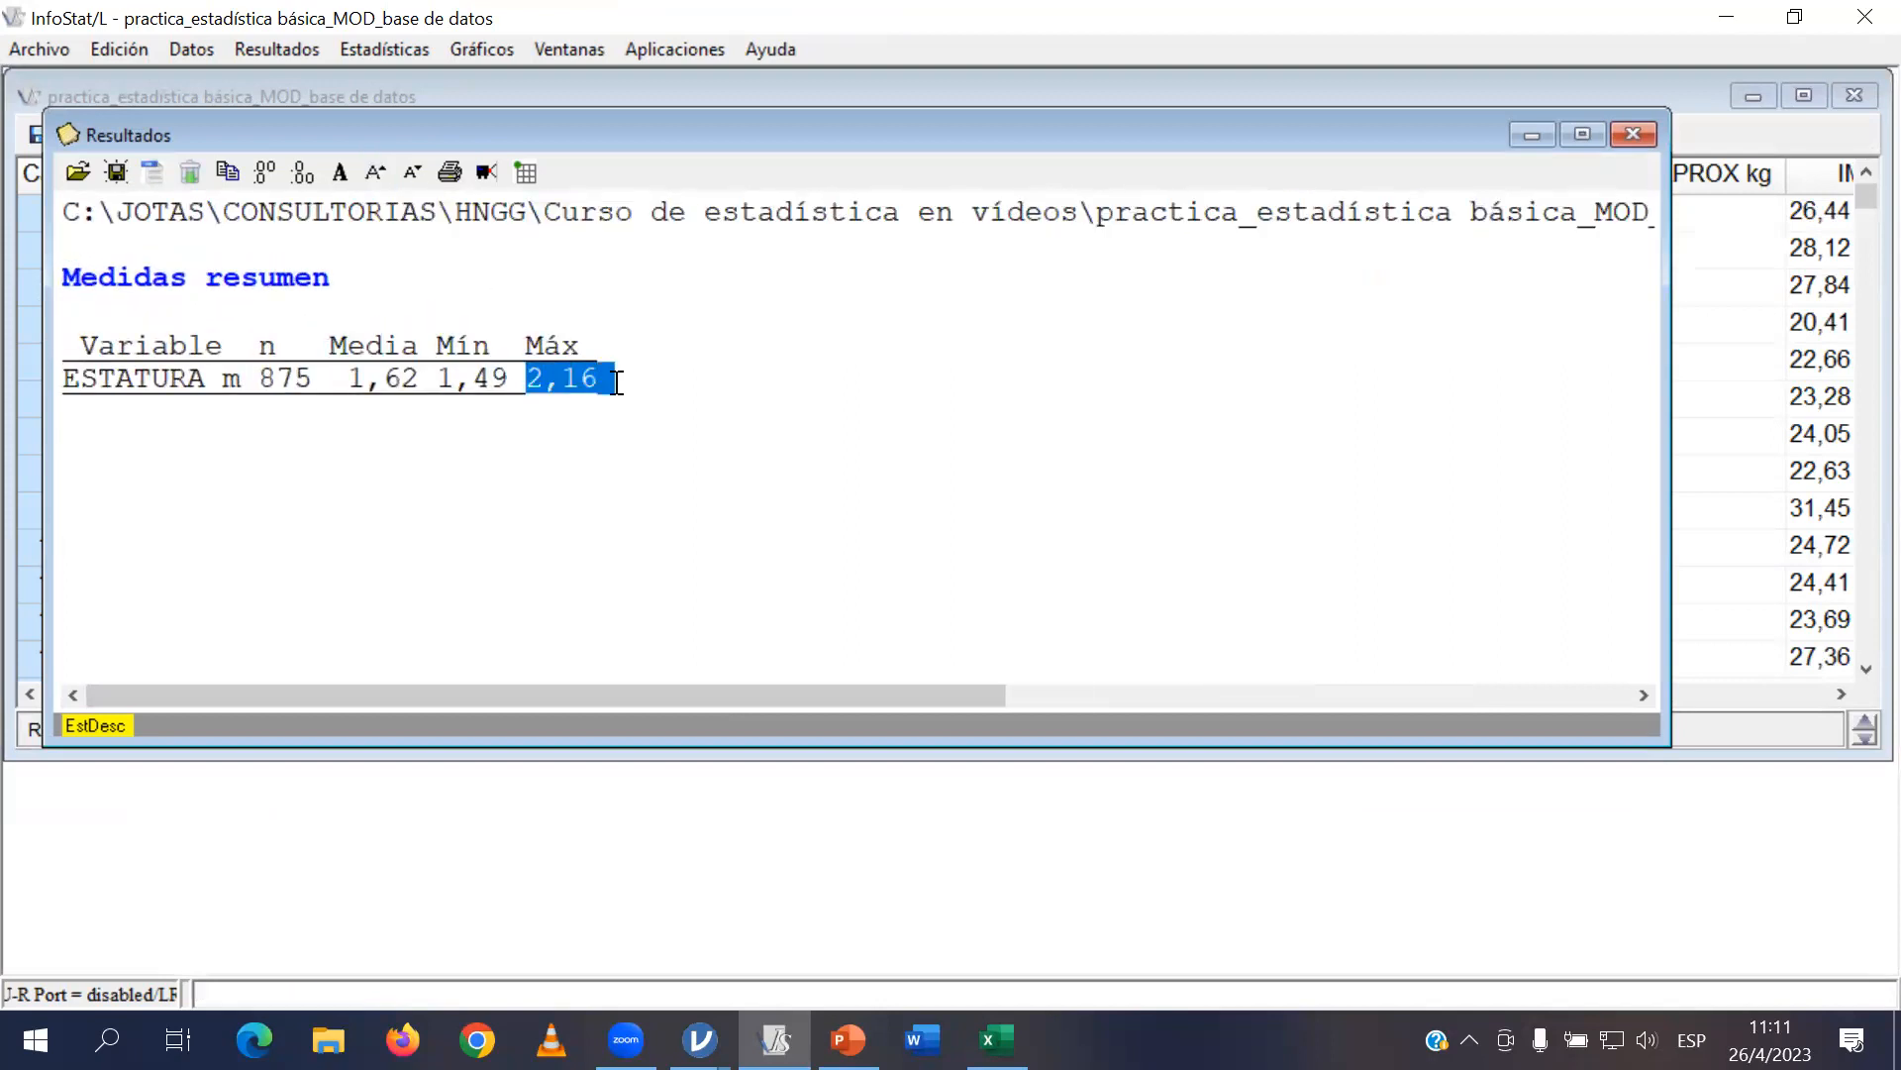
pyautogui.click(680, 406)
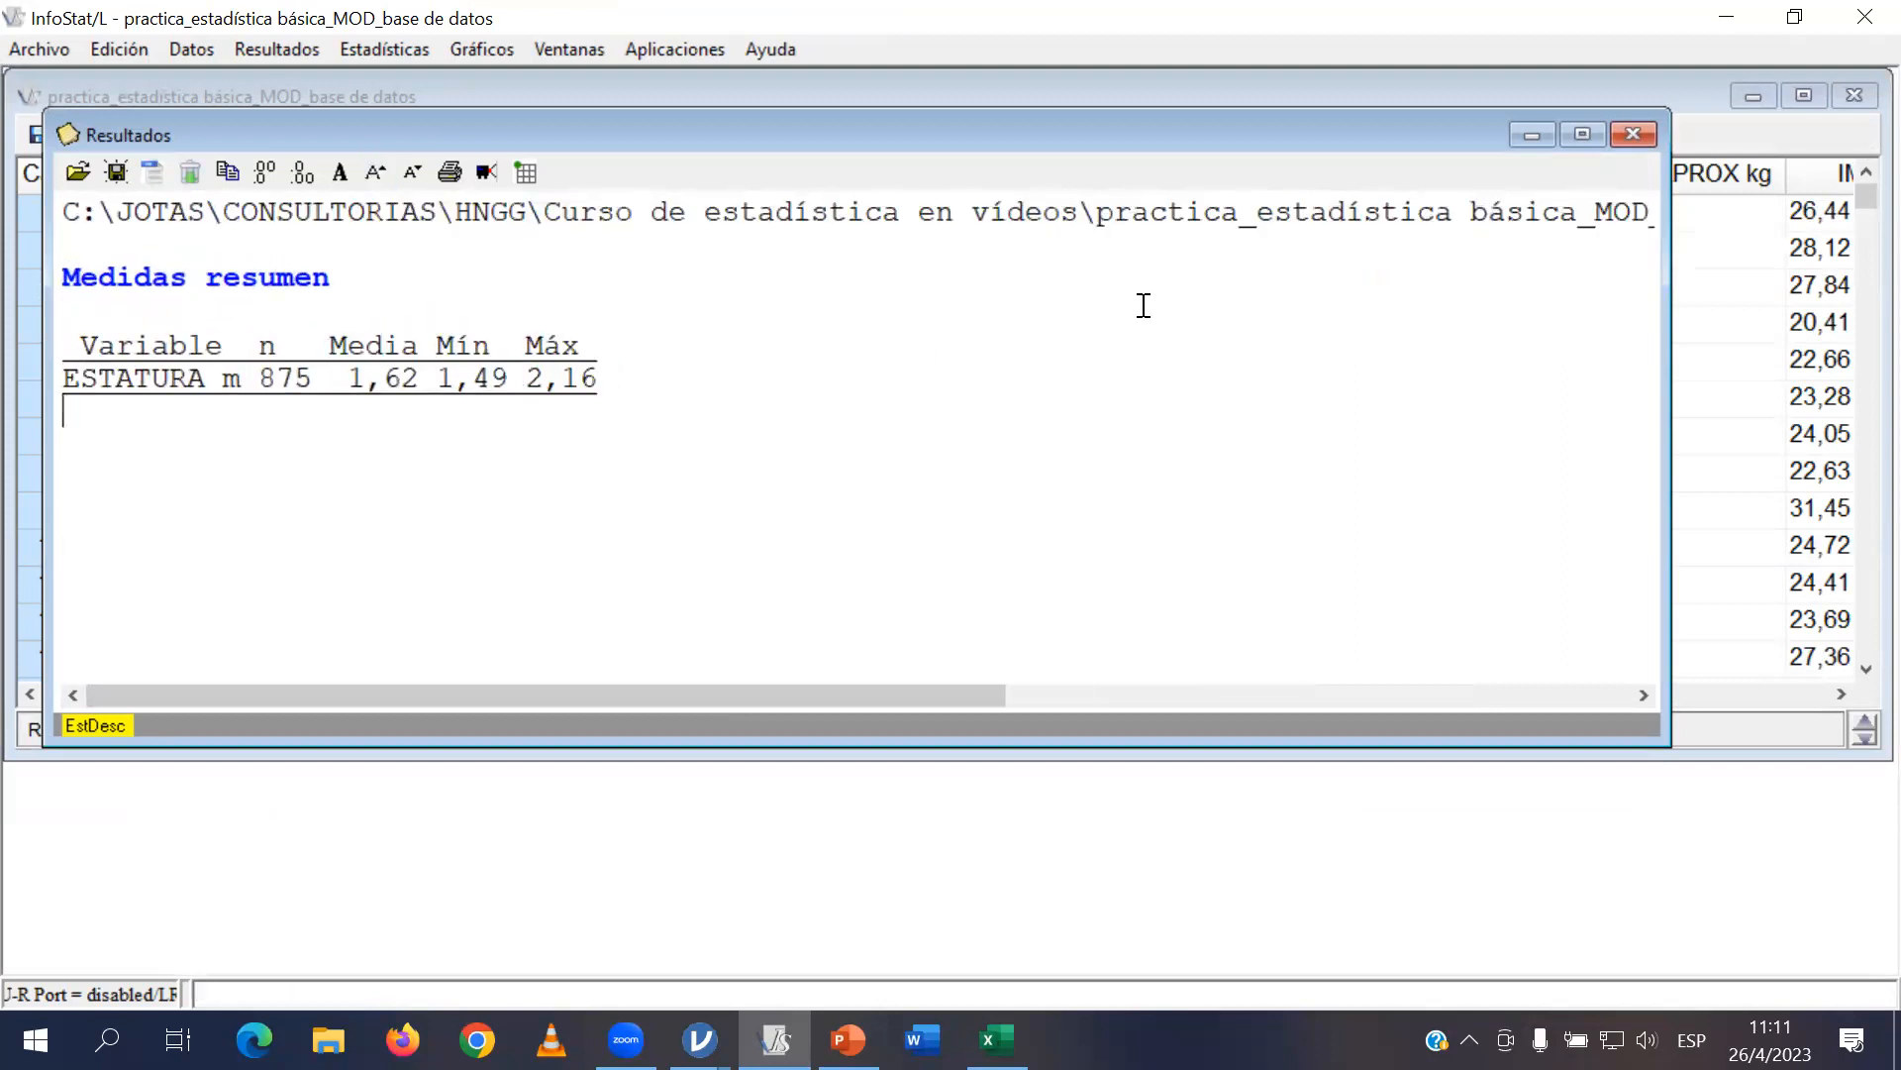
pyautogui.click(1624, 137)
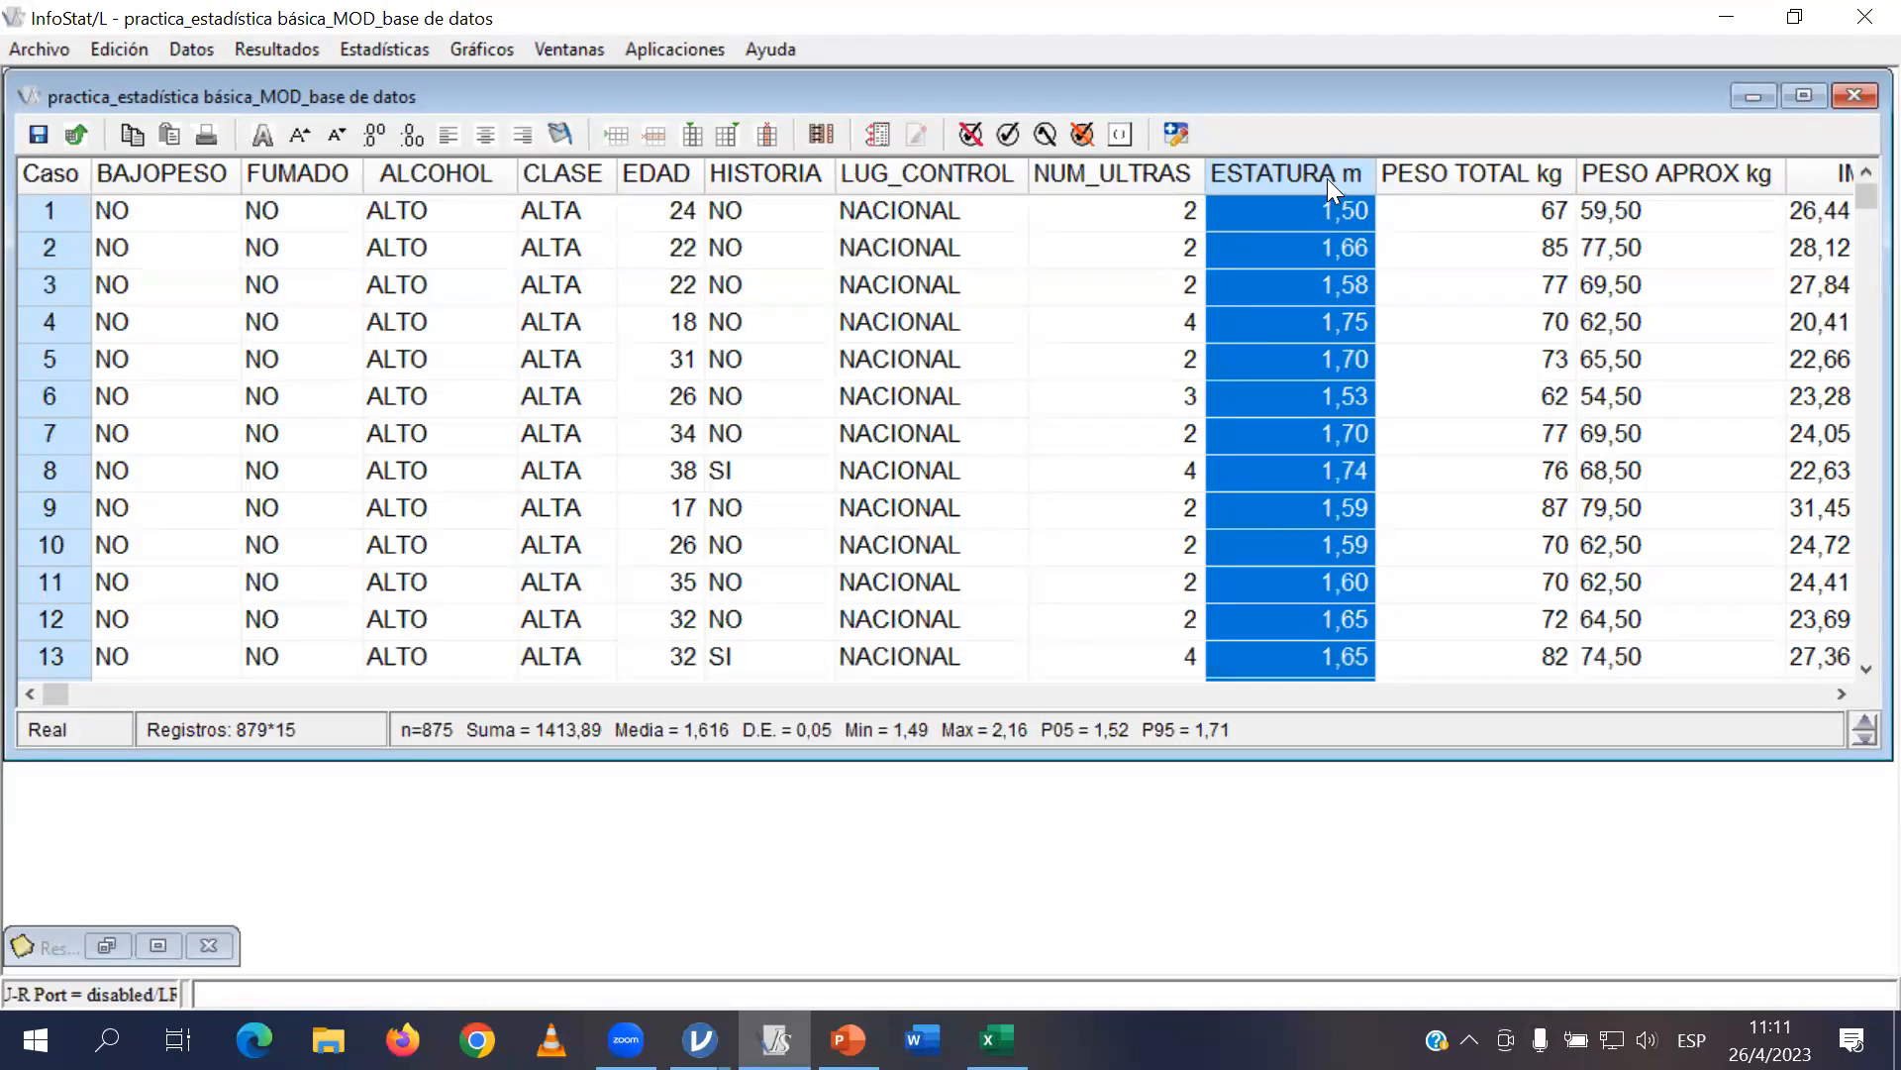
# Search the ESTATURA m column for cells equal to 2,16.
pyautogui.rightClick(1327, 178)
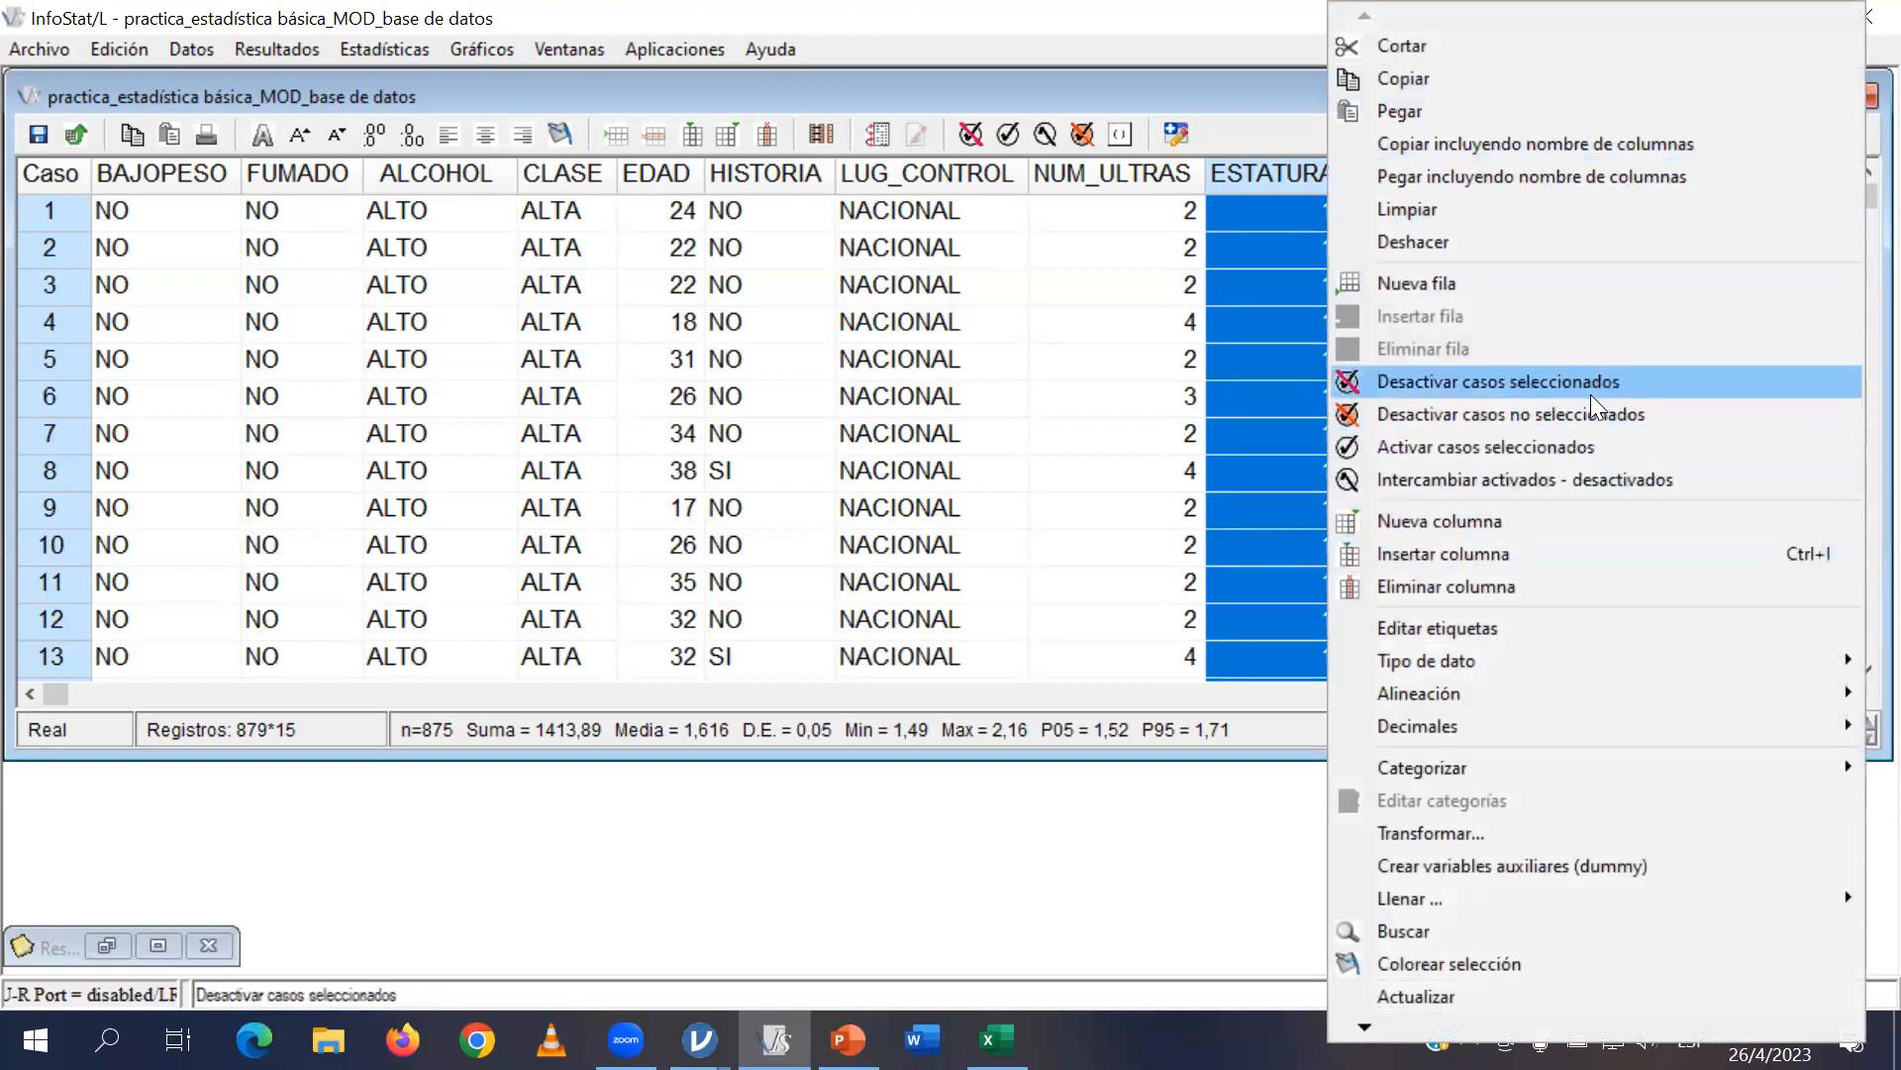
pyautogui.click(1474, 933)
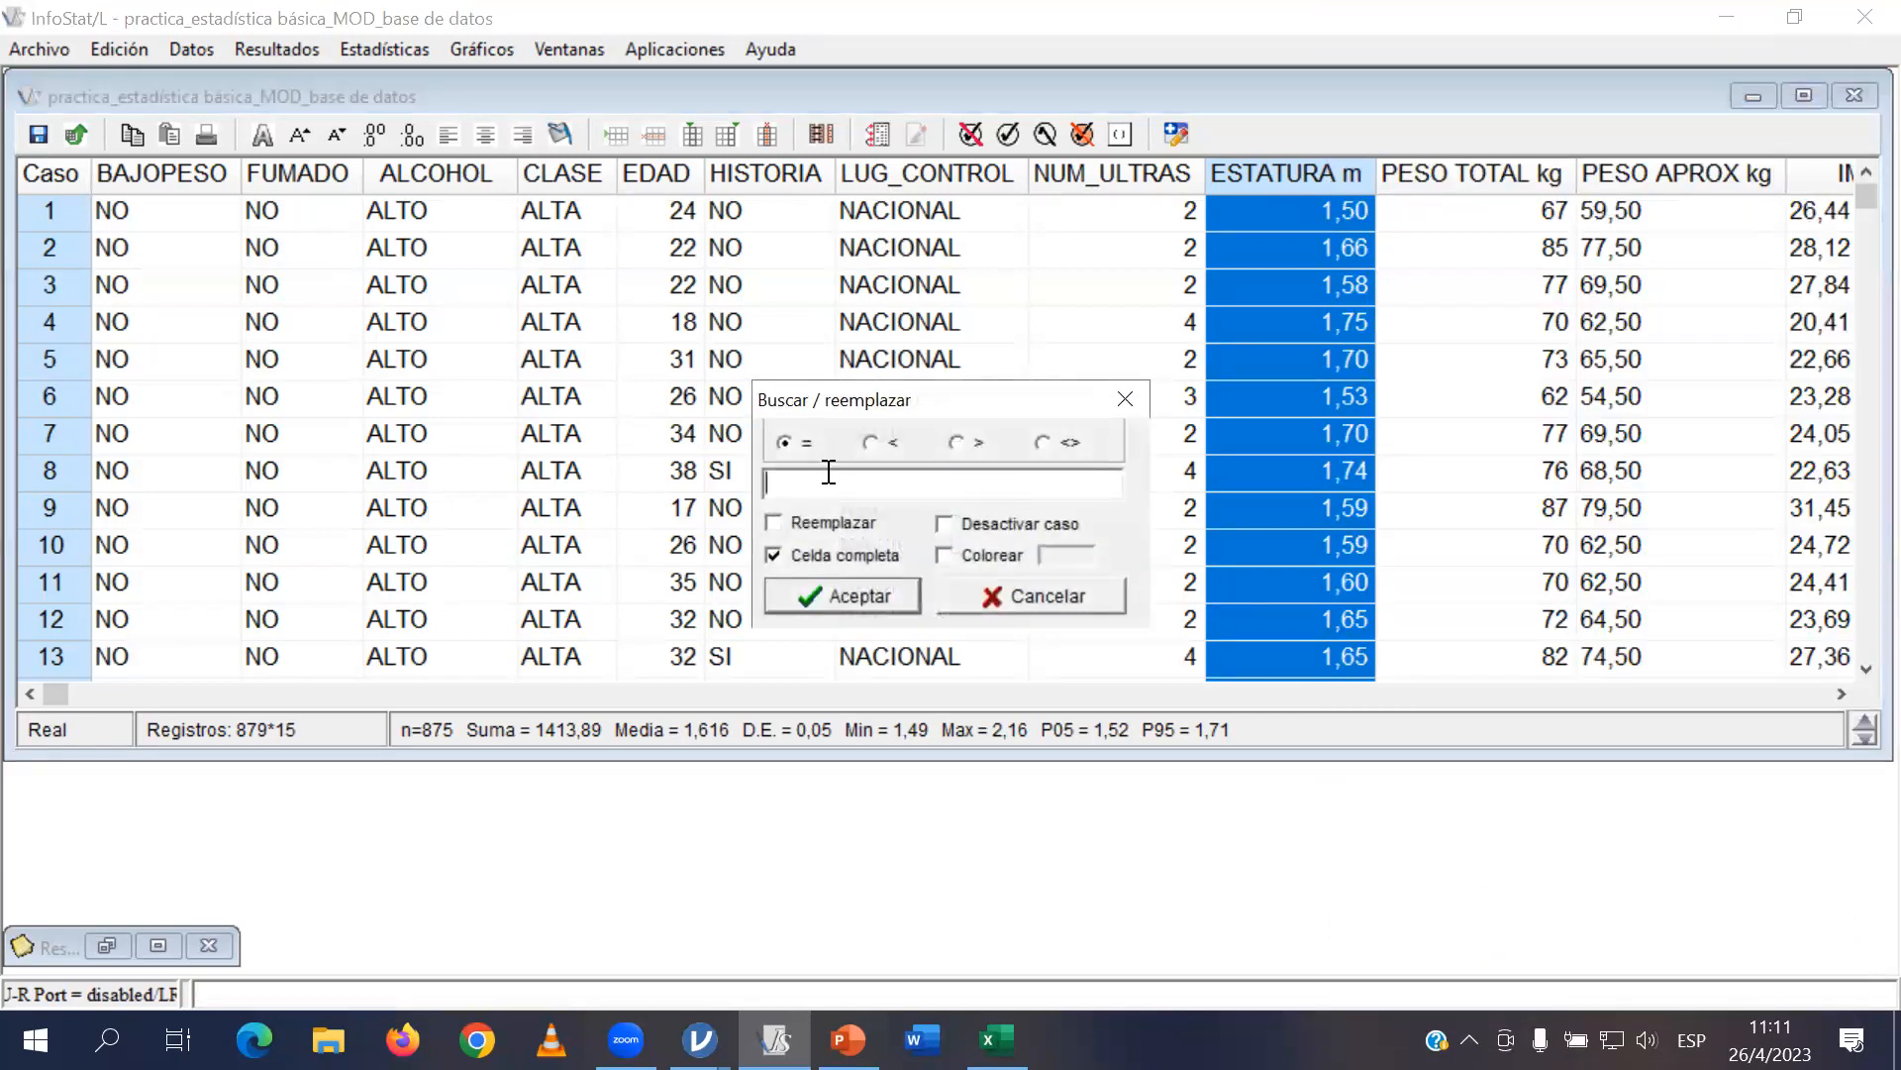
pyautogui.write('2.16')
pyautogui.press('BackSpace')
pyautogui.press('BackSpace')
pyautogui.press('BackSpace')
pyautogui.write(',16')
pyautogui.click(872, 594)
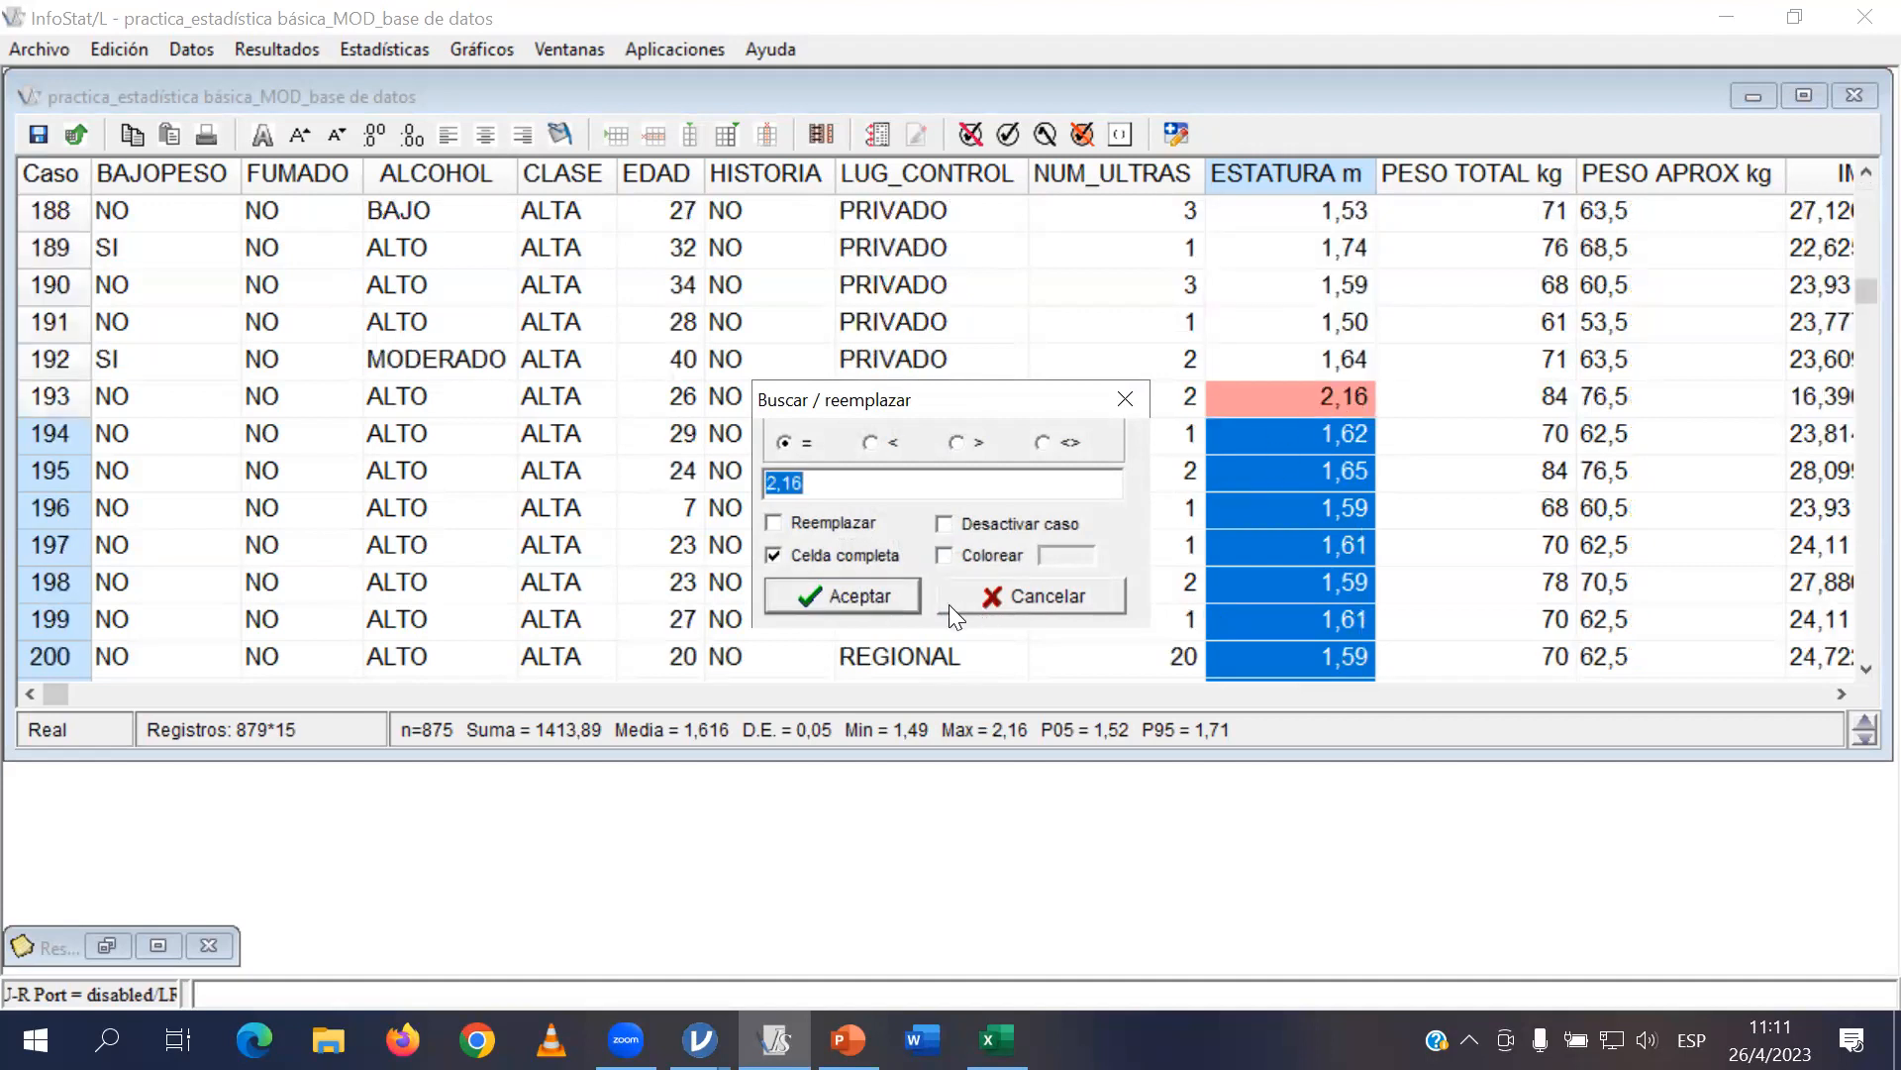
# Turn on replacement in the search and try to replace 2,16 with 1,62 from the found cell onward.
pyautogui.click(776, 522)
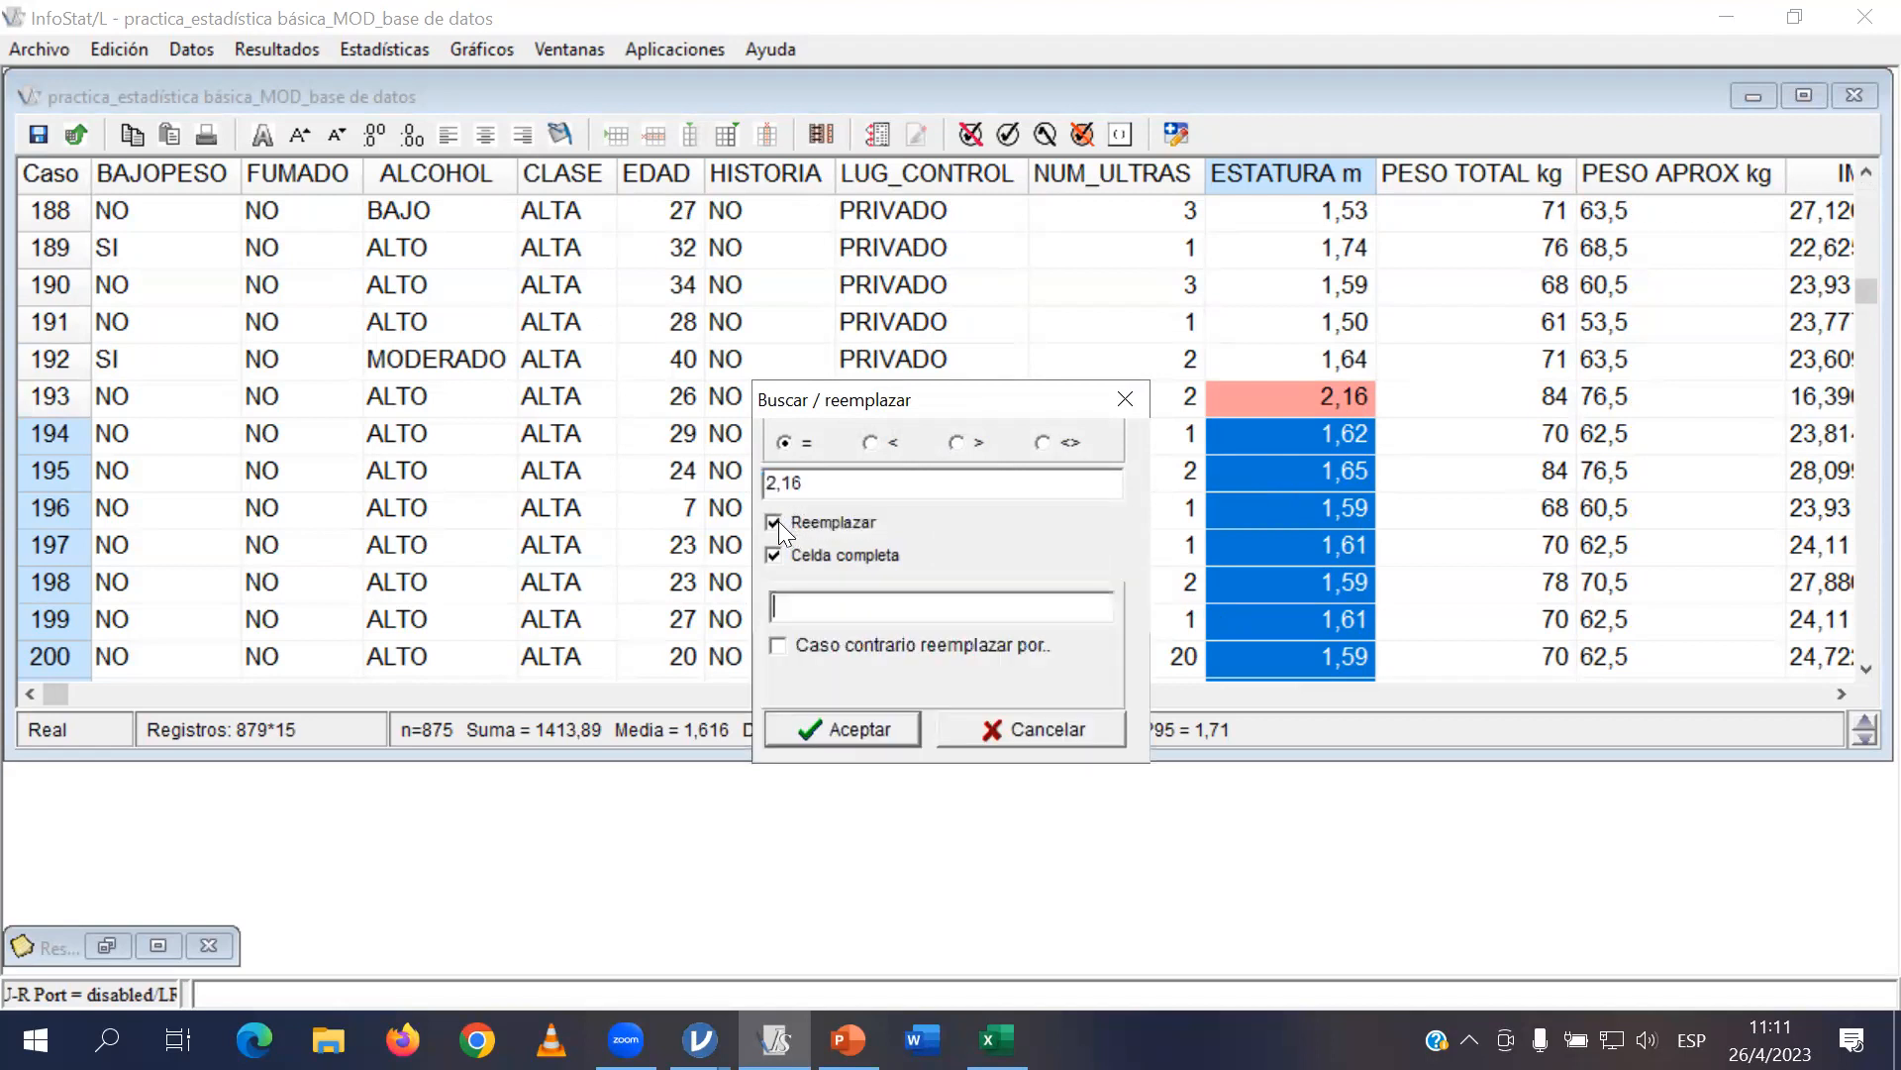
pyautogui.click(849, 606)
pyautogui.write('1.62')
pyautogui.press('BackSpace')
pyautogui.press('BackSpace')
pyautogui.press('BackSpace')
pyautogui.write(',62')
pyautogui.click(854, 719)
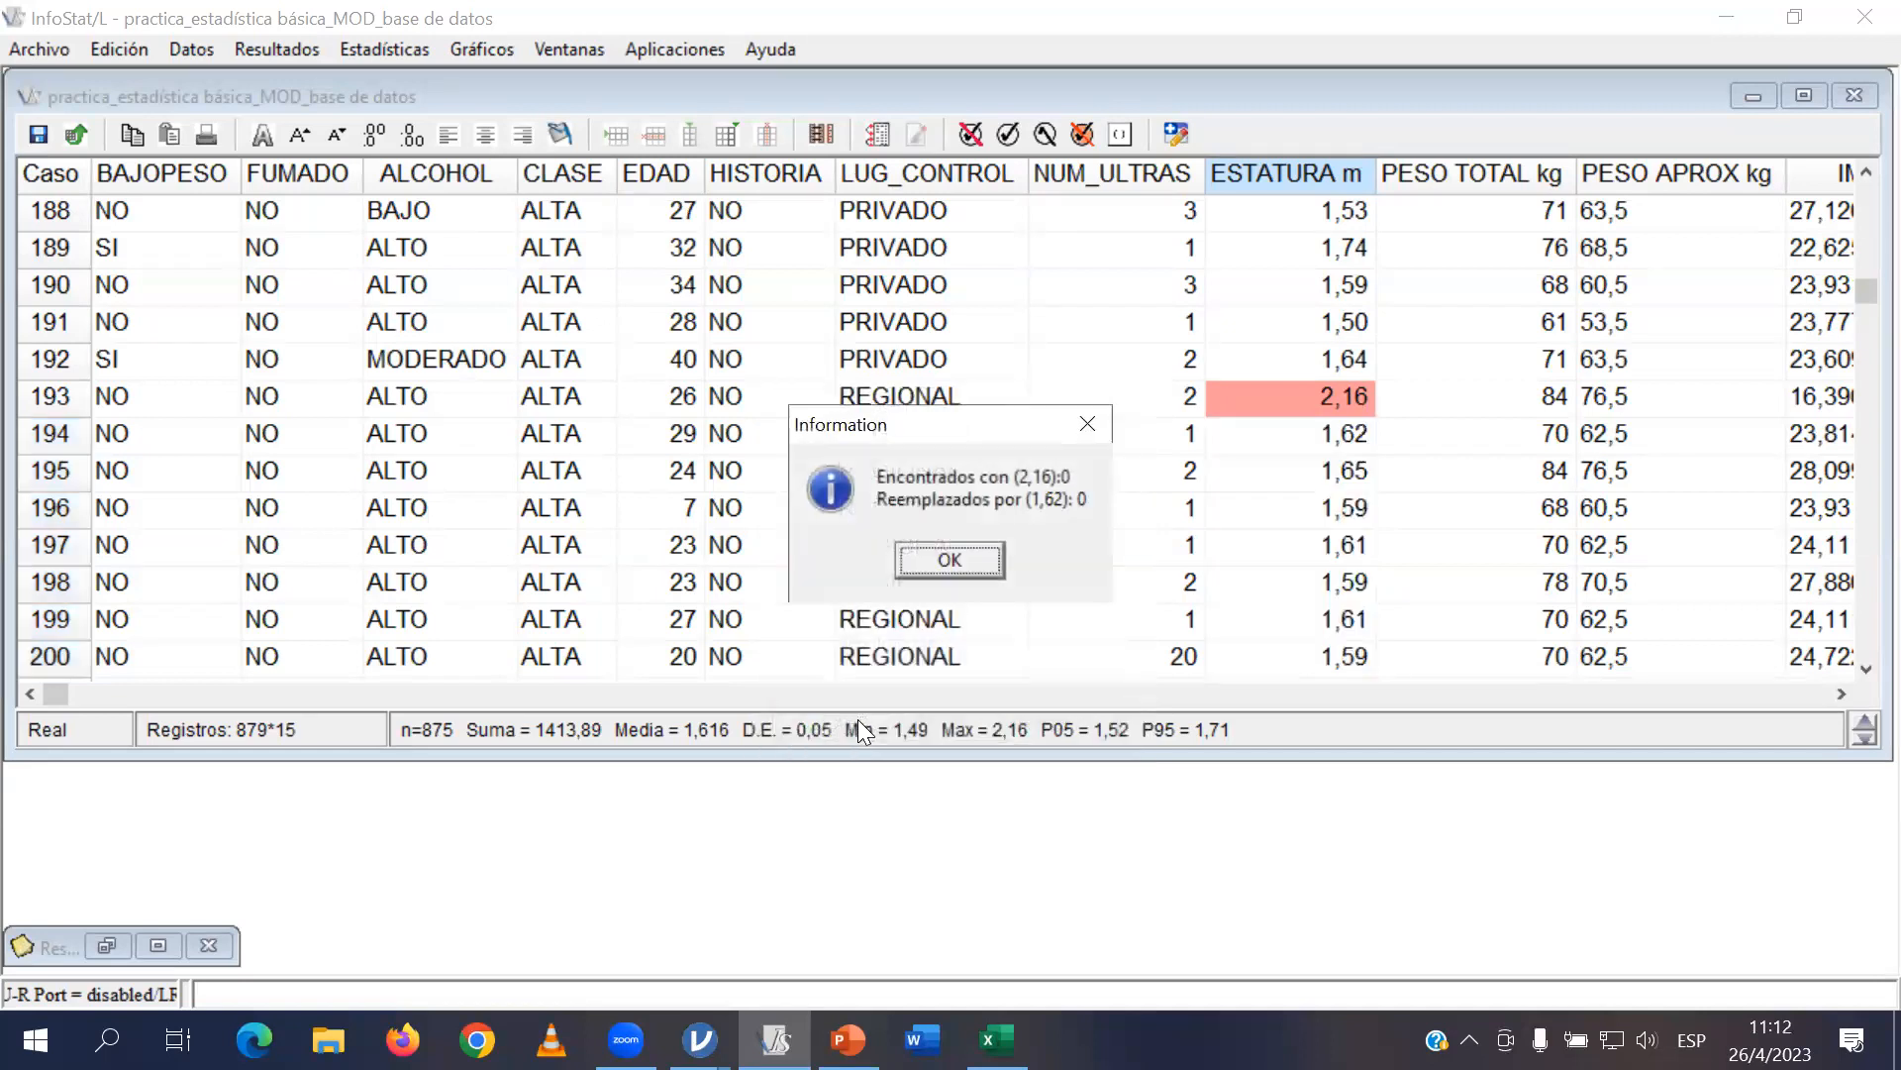
pyautogui.click(949, 561)
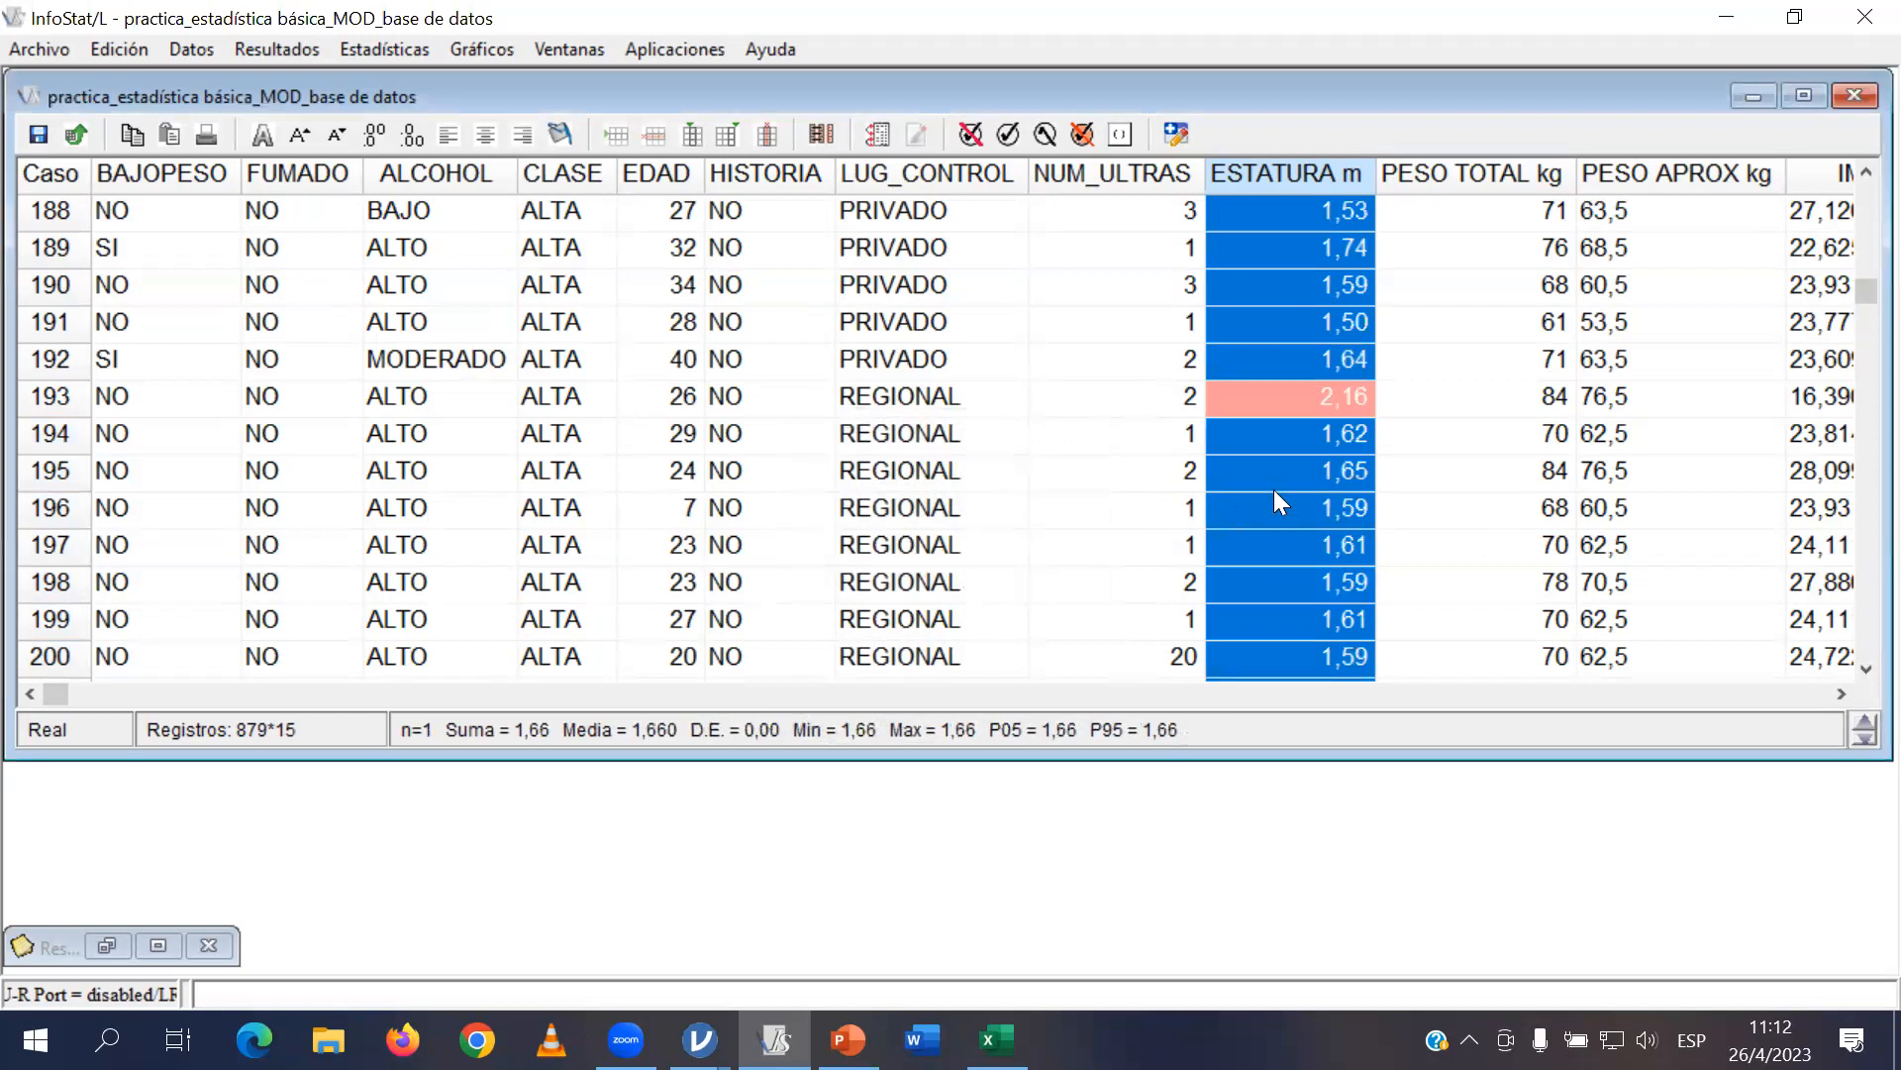
# Replace 2,16 with 1,62 throughout the whole ESTATURA m column and check the rows around case 193.
pyautogui.click(1242, 469)
pyautogui.click(1283, 398)
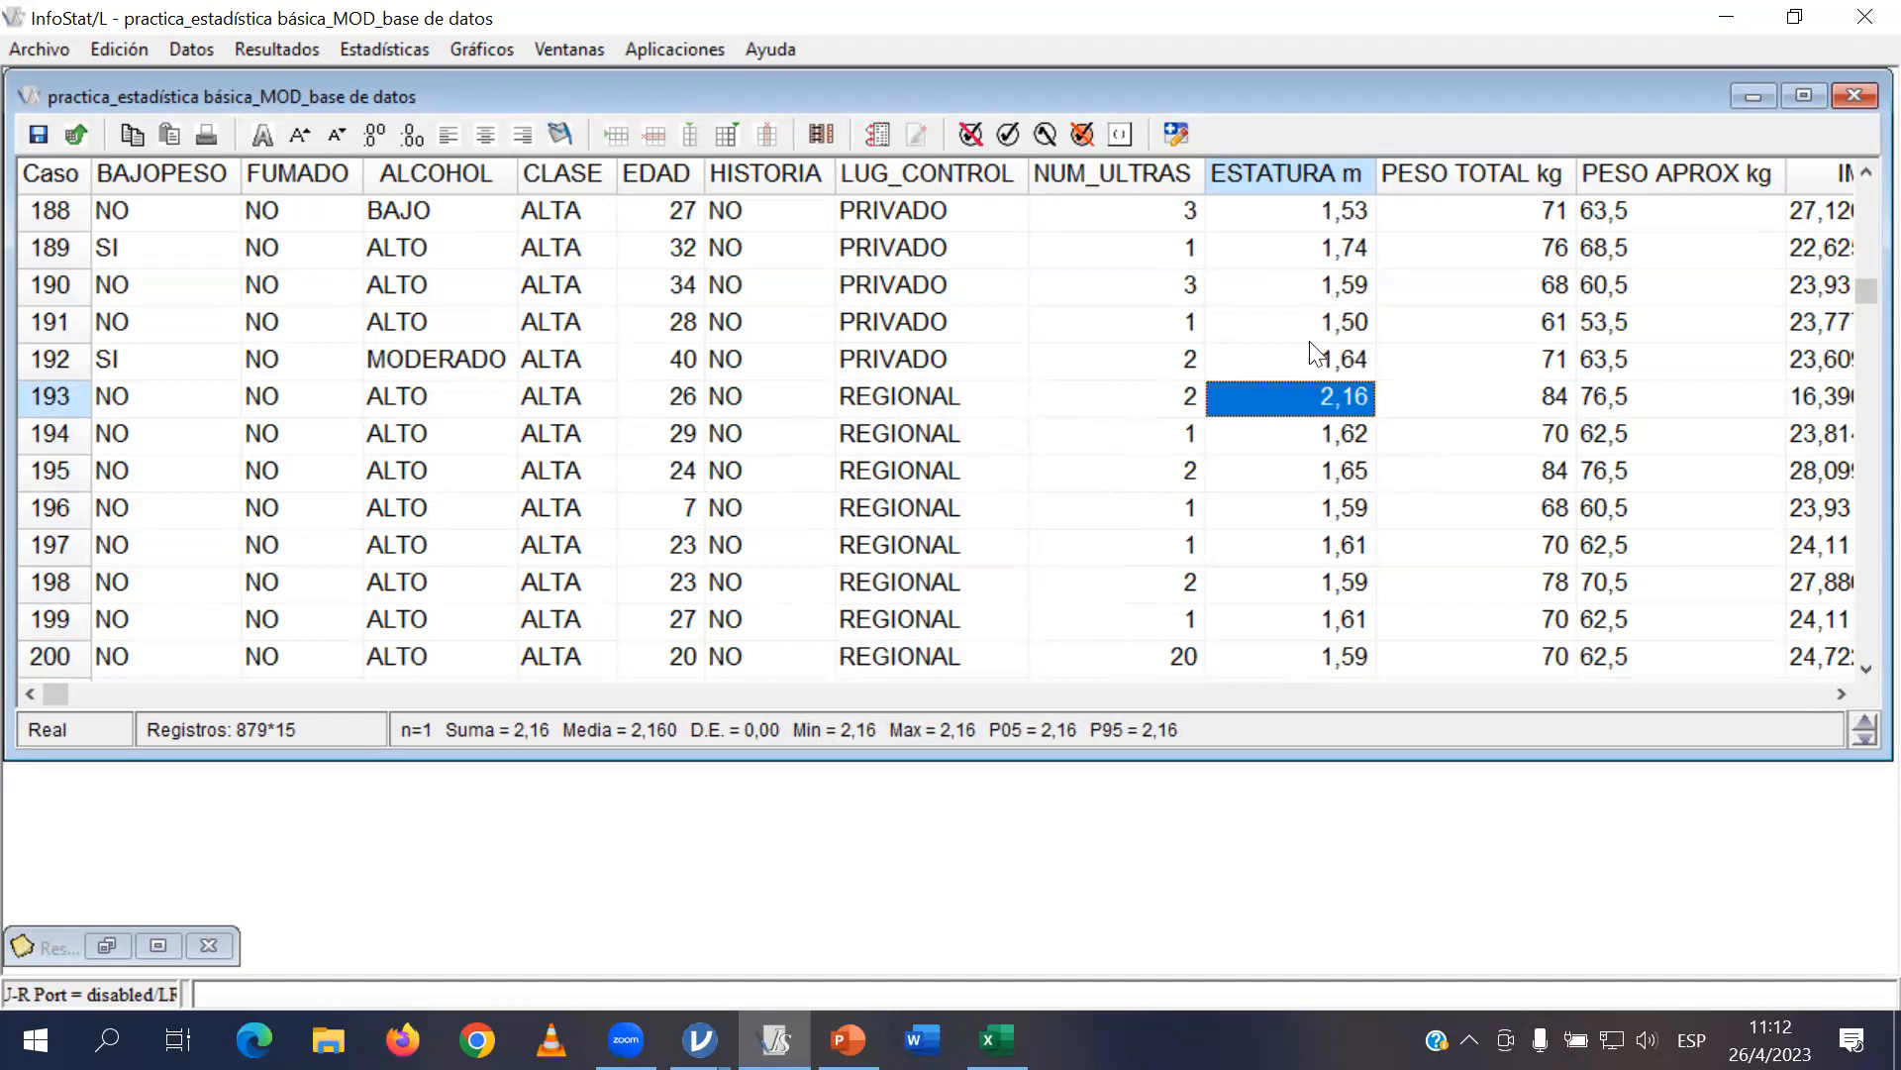
pyautogui.click(1305, 186)
pyautogui.rightClick(1308, 172)
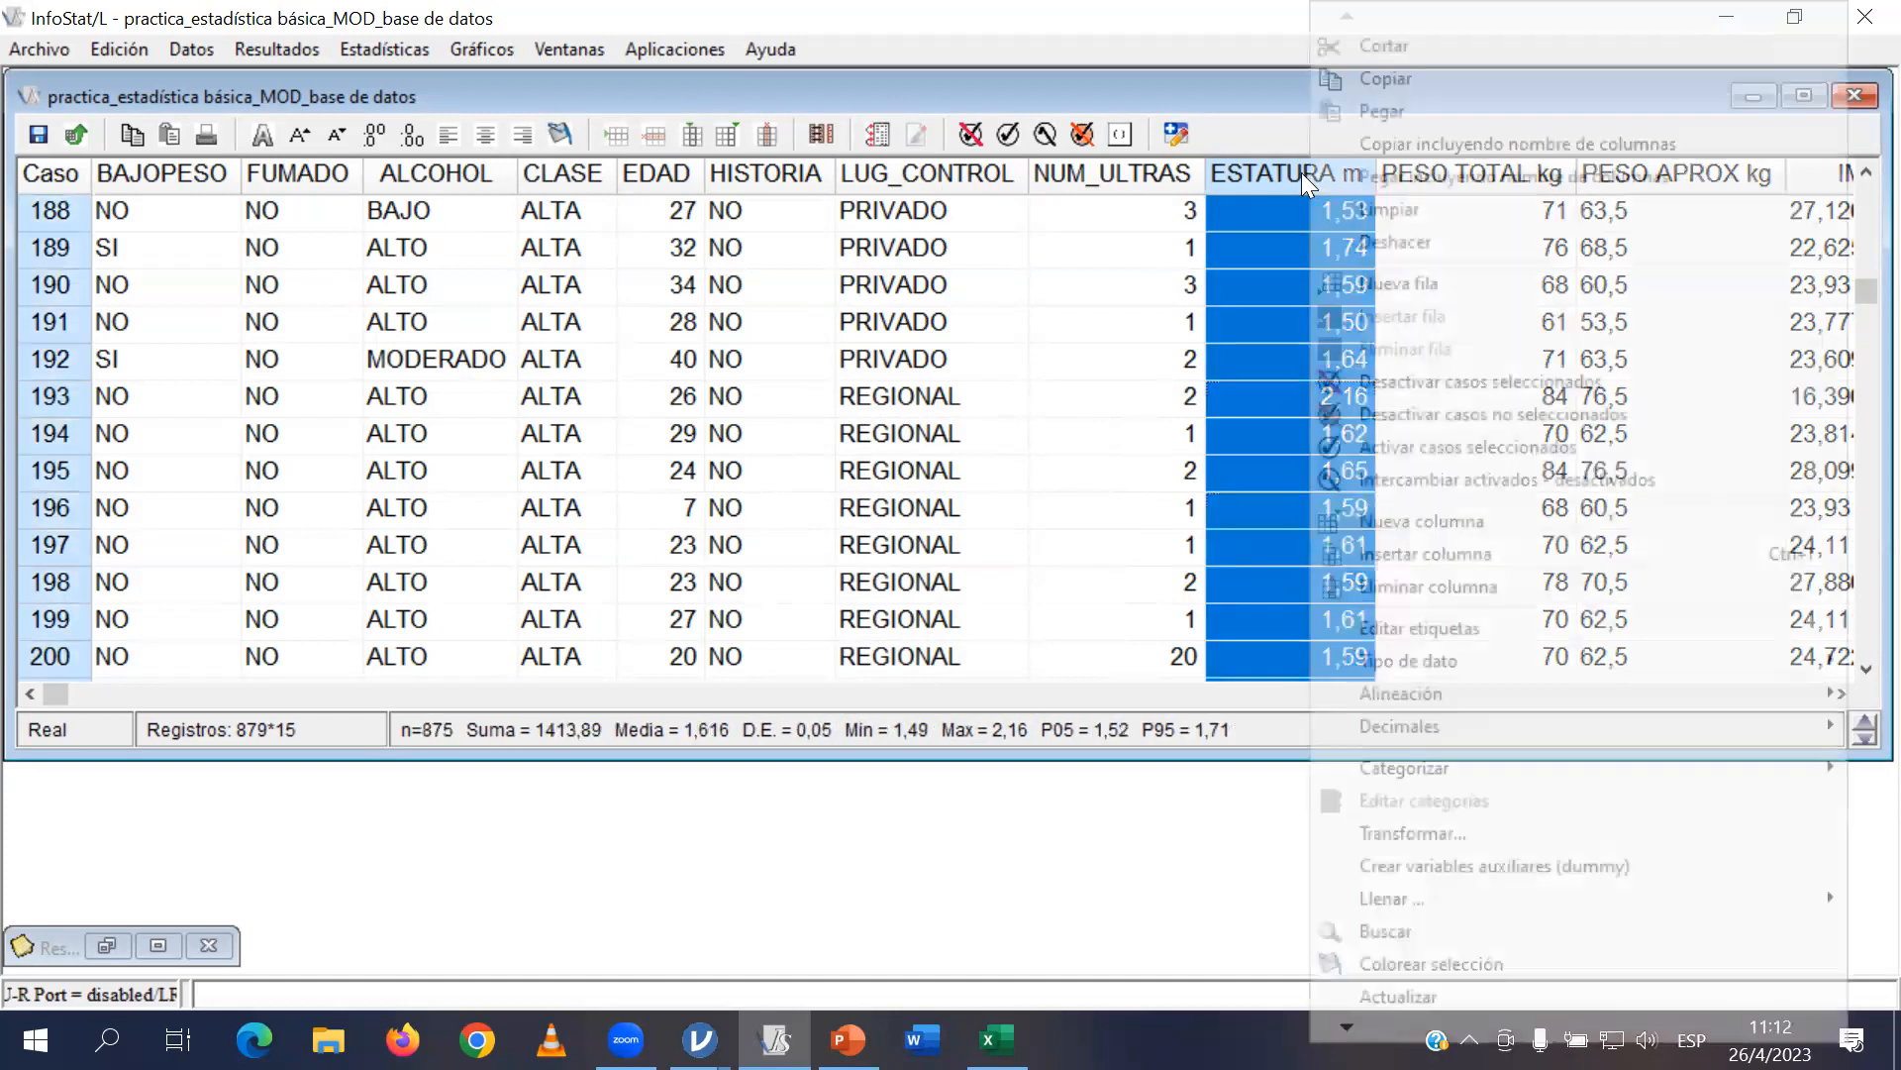
pyautogui.click(1430, 927)
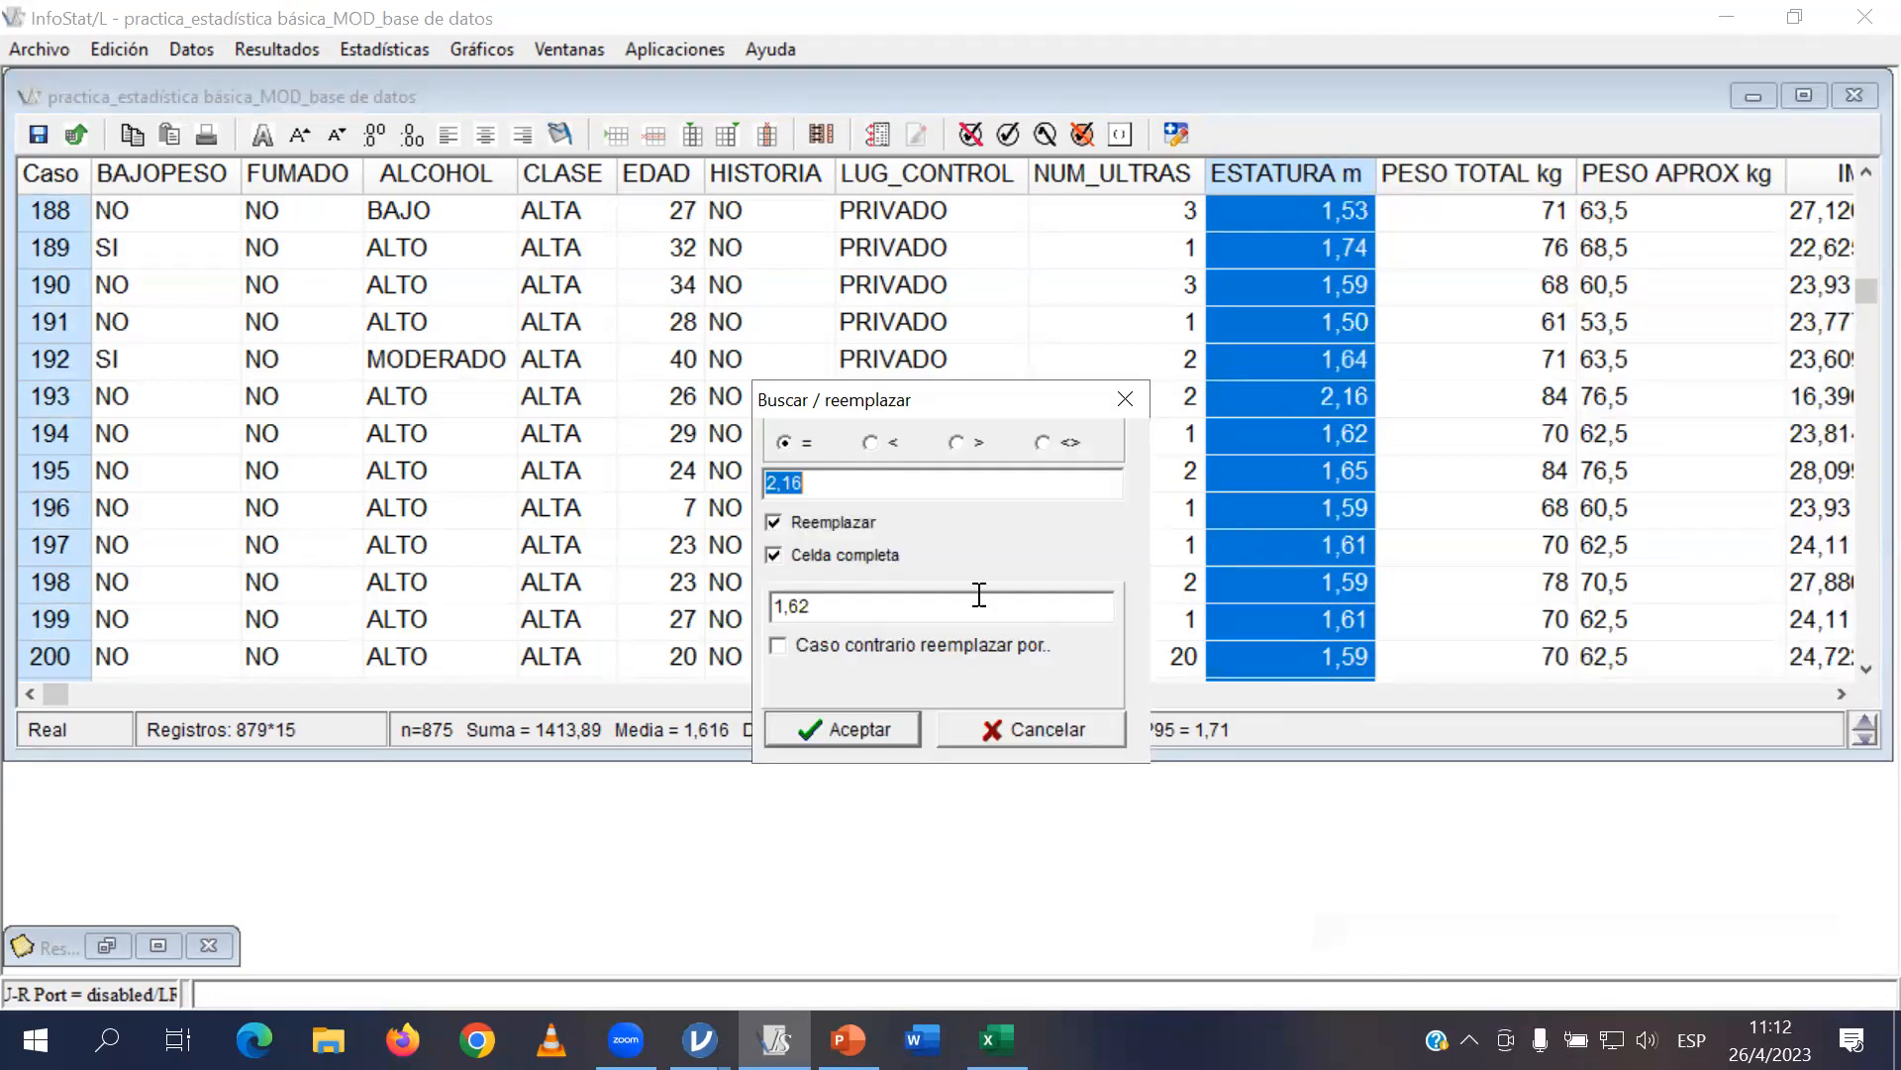
pyautogui.click(864, 611)
pyautogui.click(861, 727)
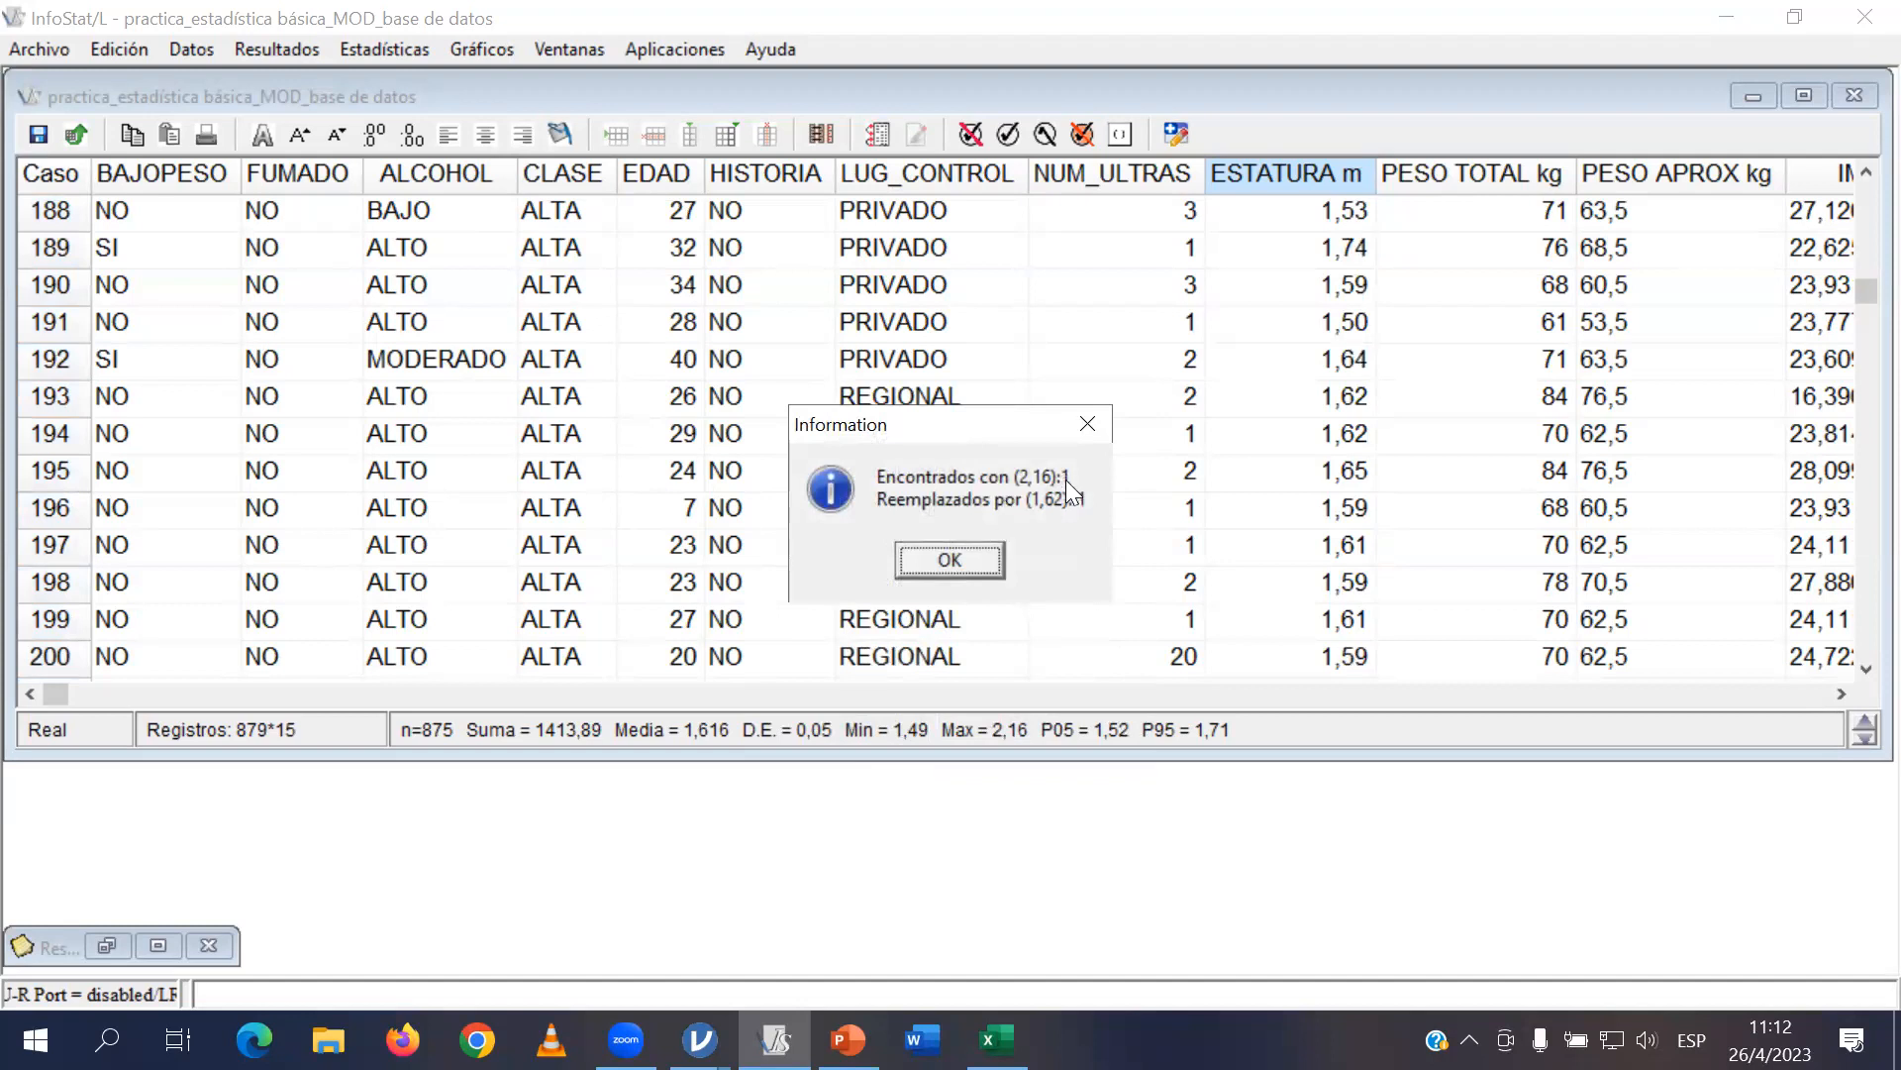
pyautogui.click(962, 564)
pyautogui.click(1307, 505)
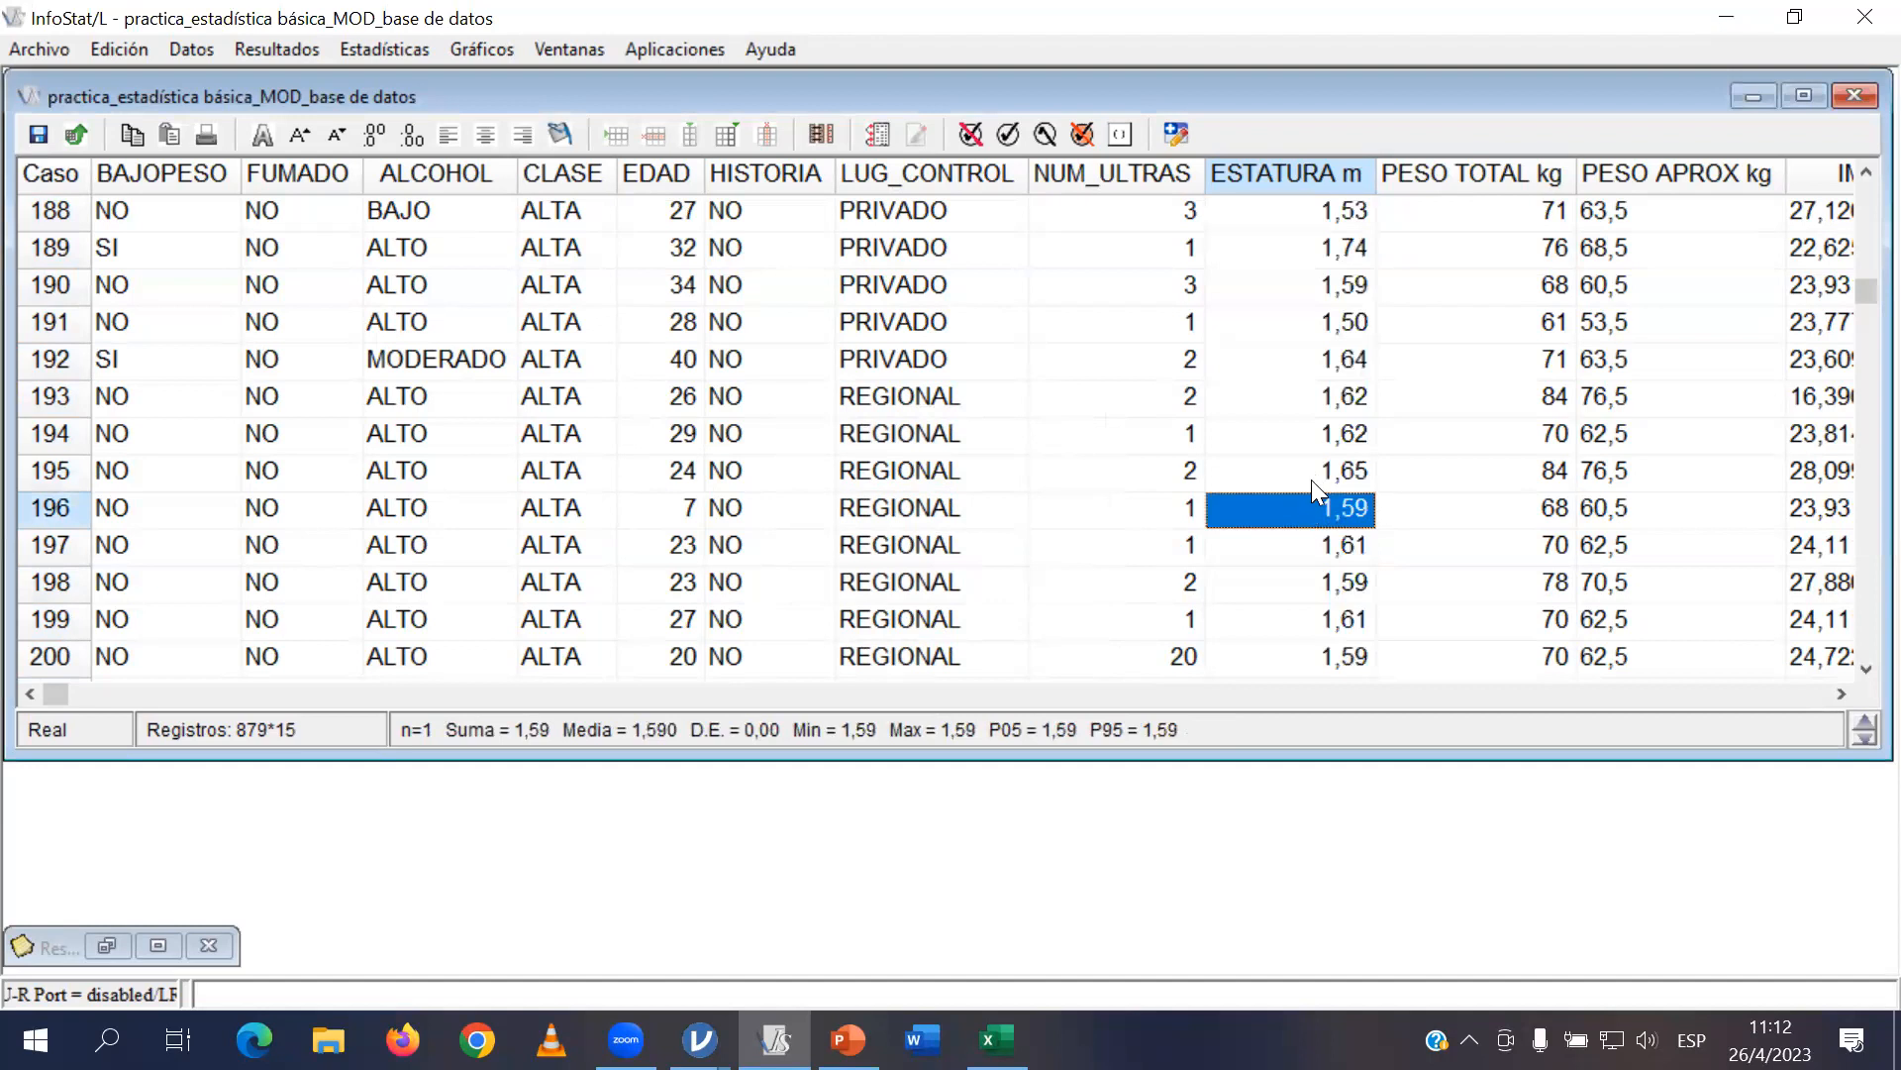
pyautogui.click(1350, 436)
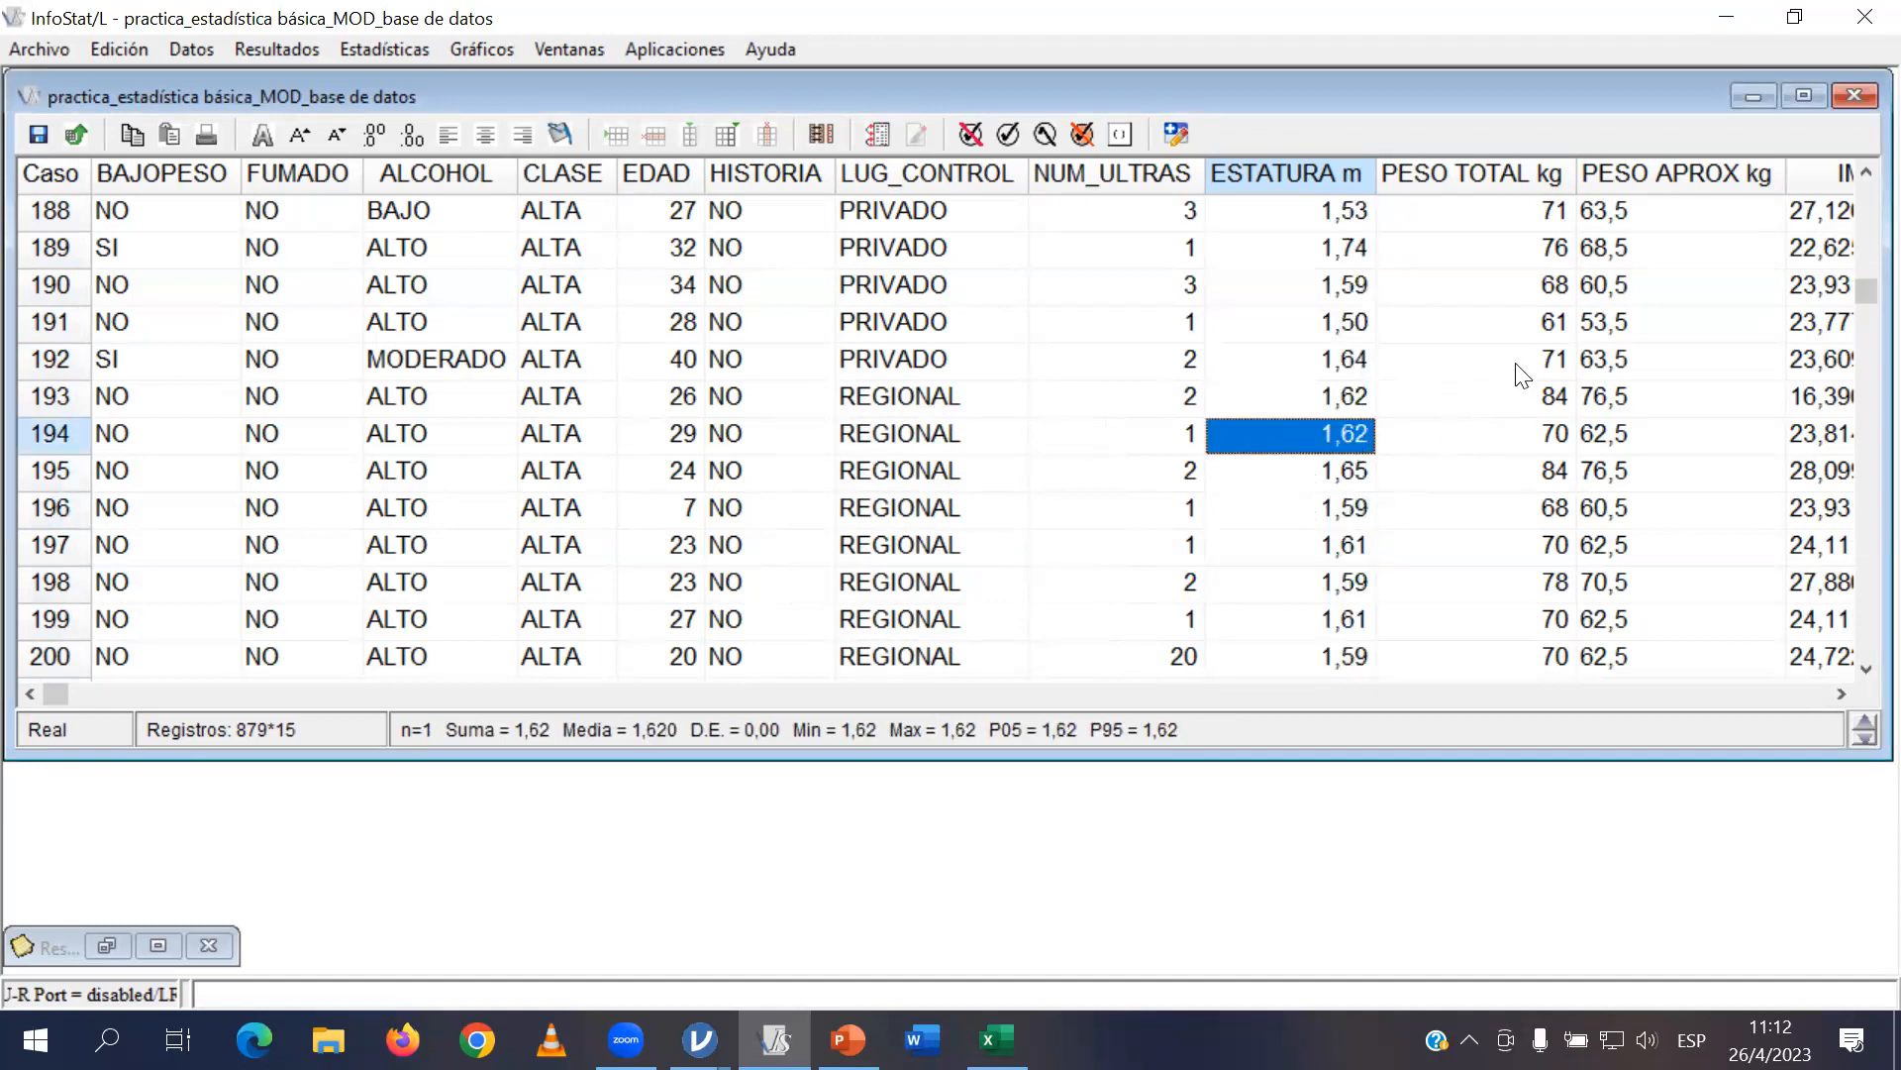
pyautogui.click(1488, 375)
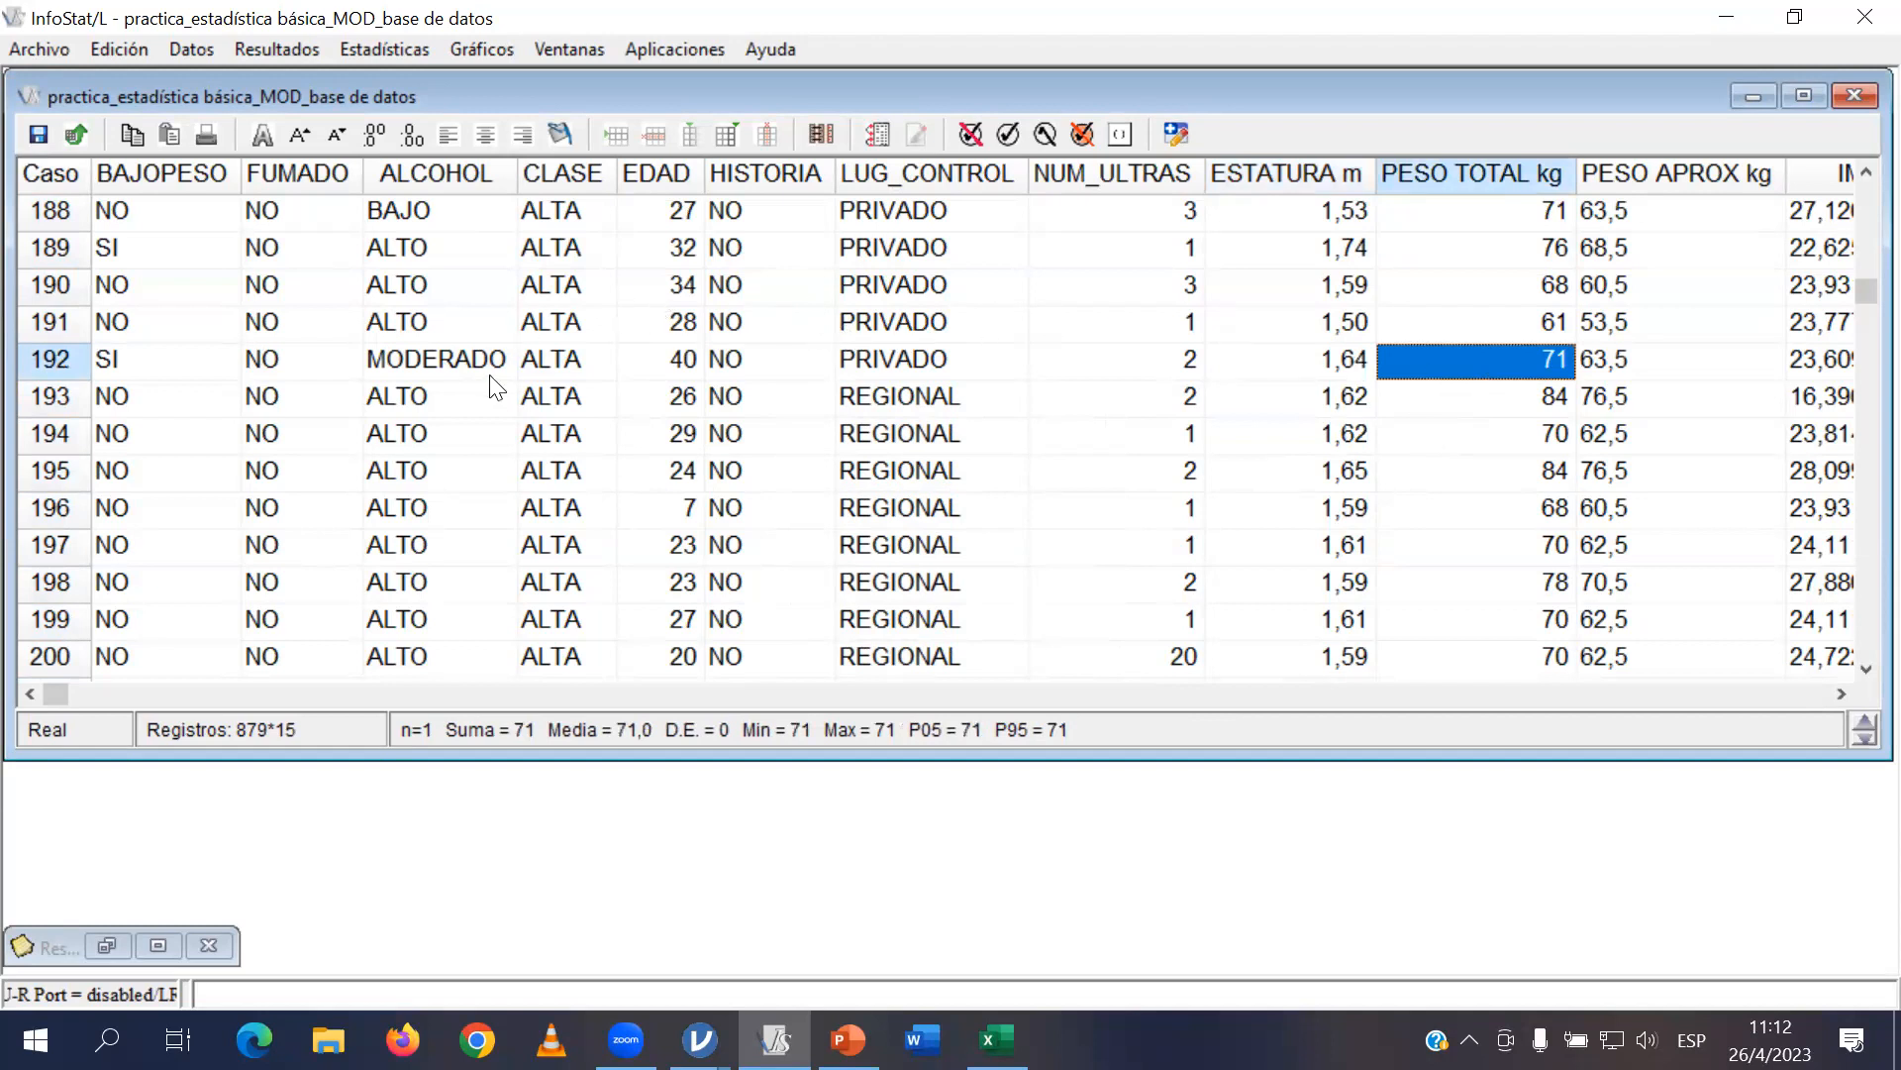
# Change the LUG_CONTROL value of case 192 to NACIONAL.
pyautogui.click(922, 348)
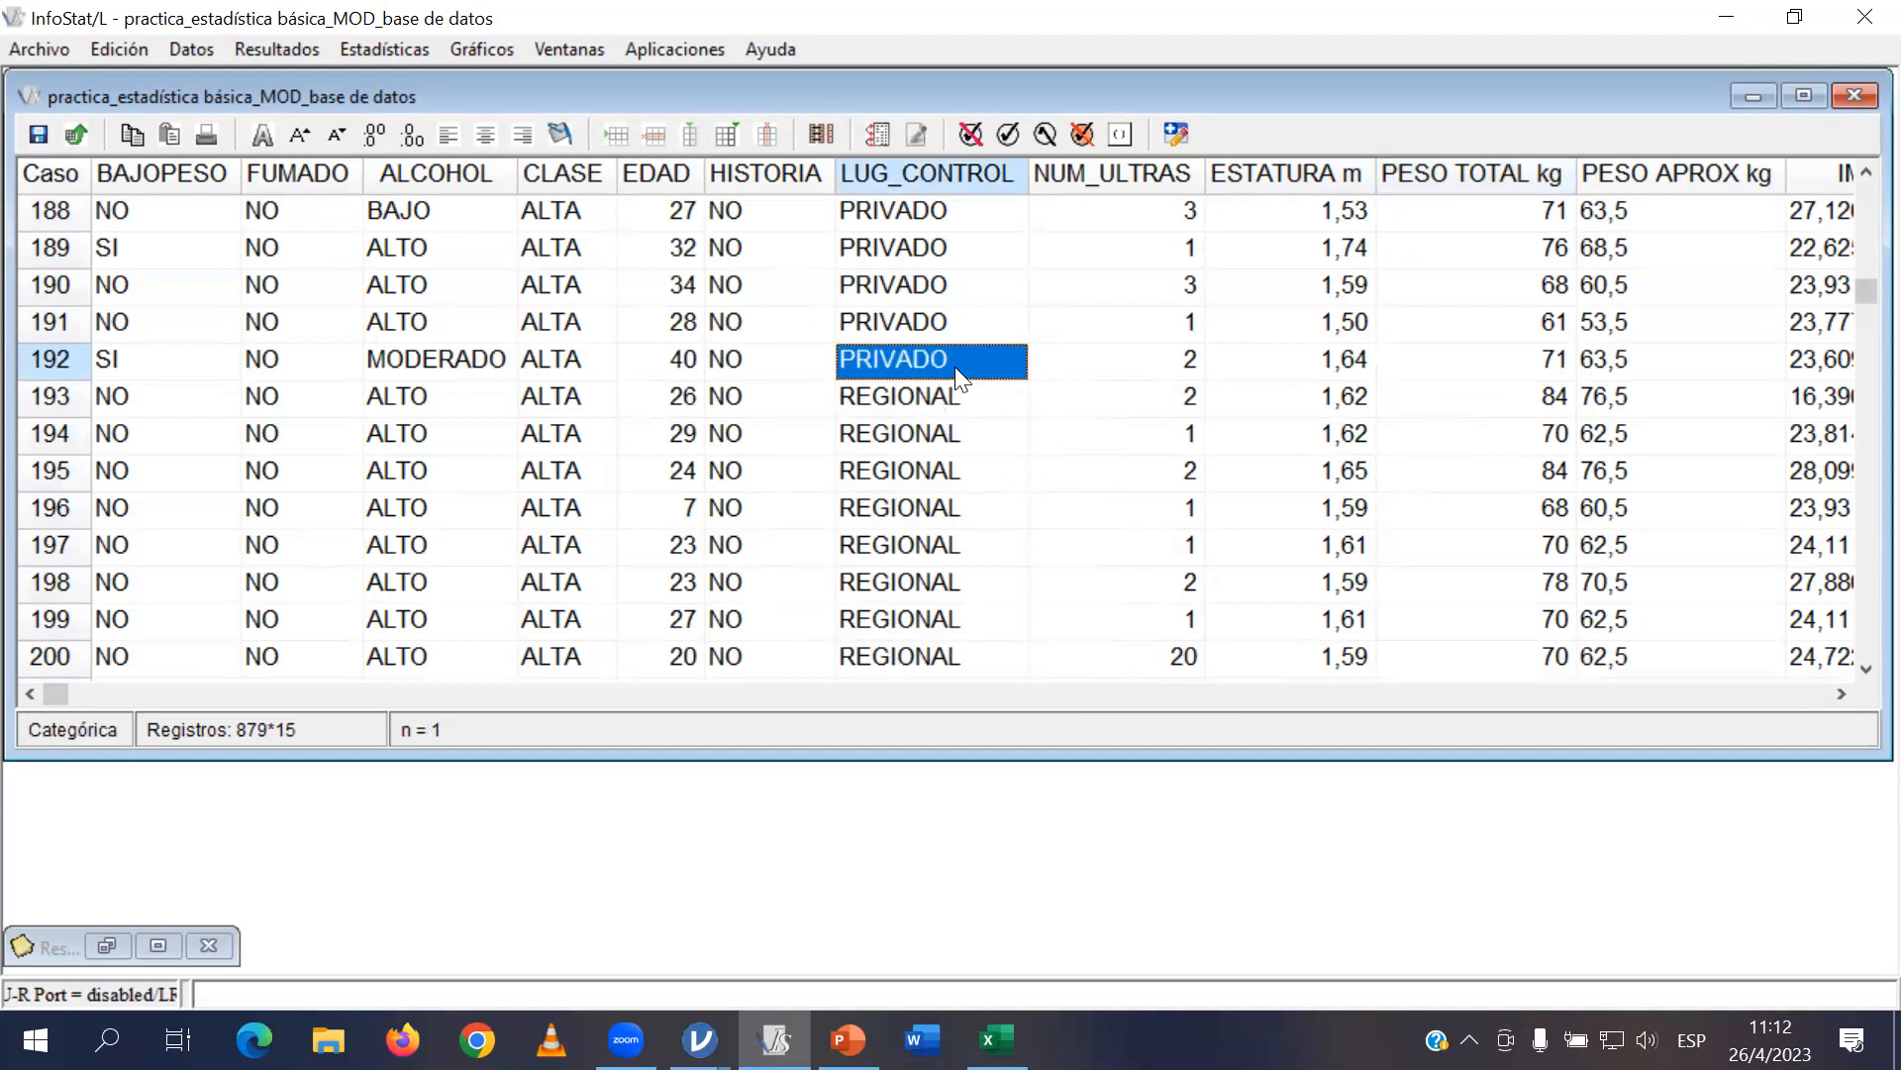
pyautogui.write('naciona')
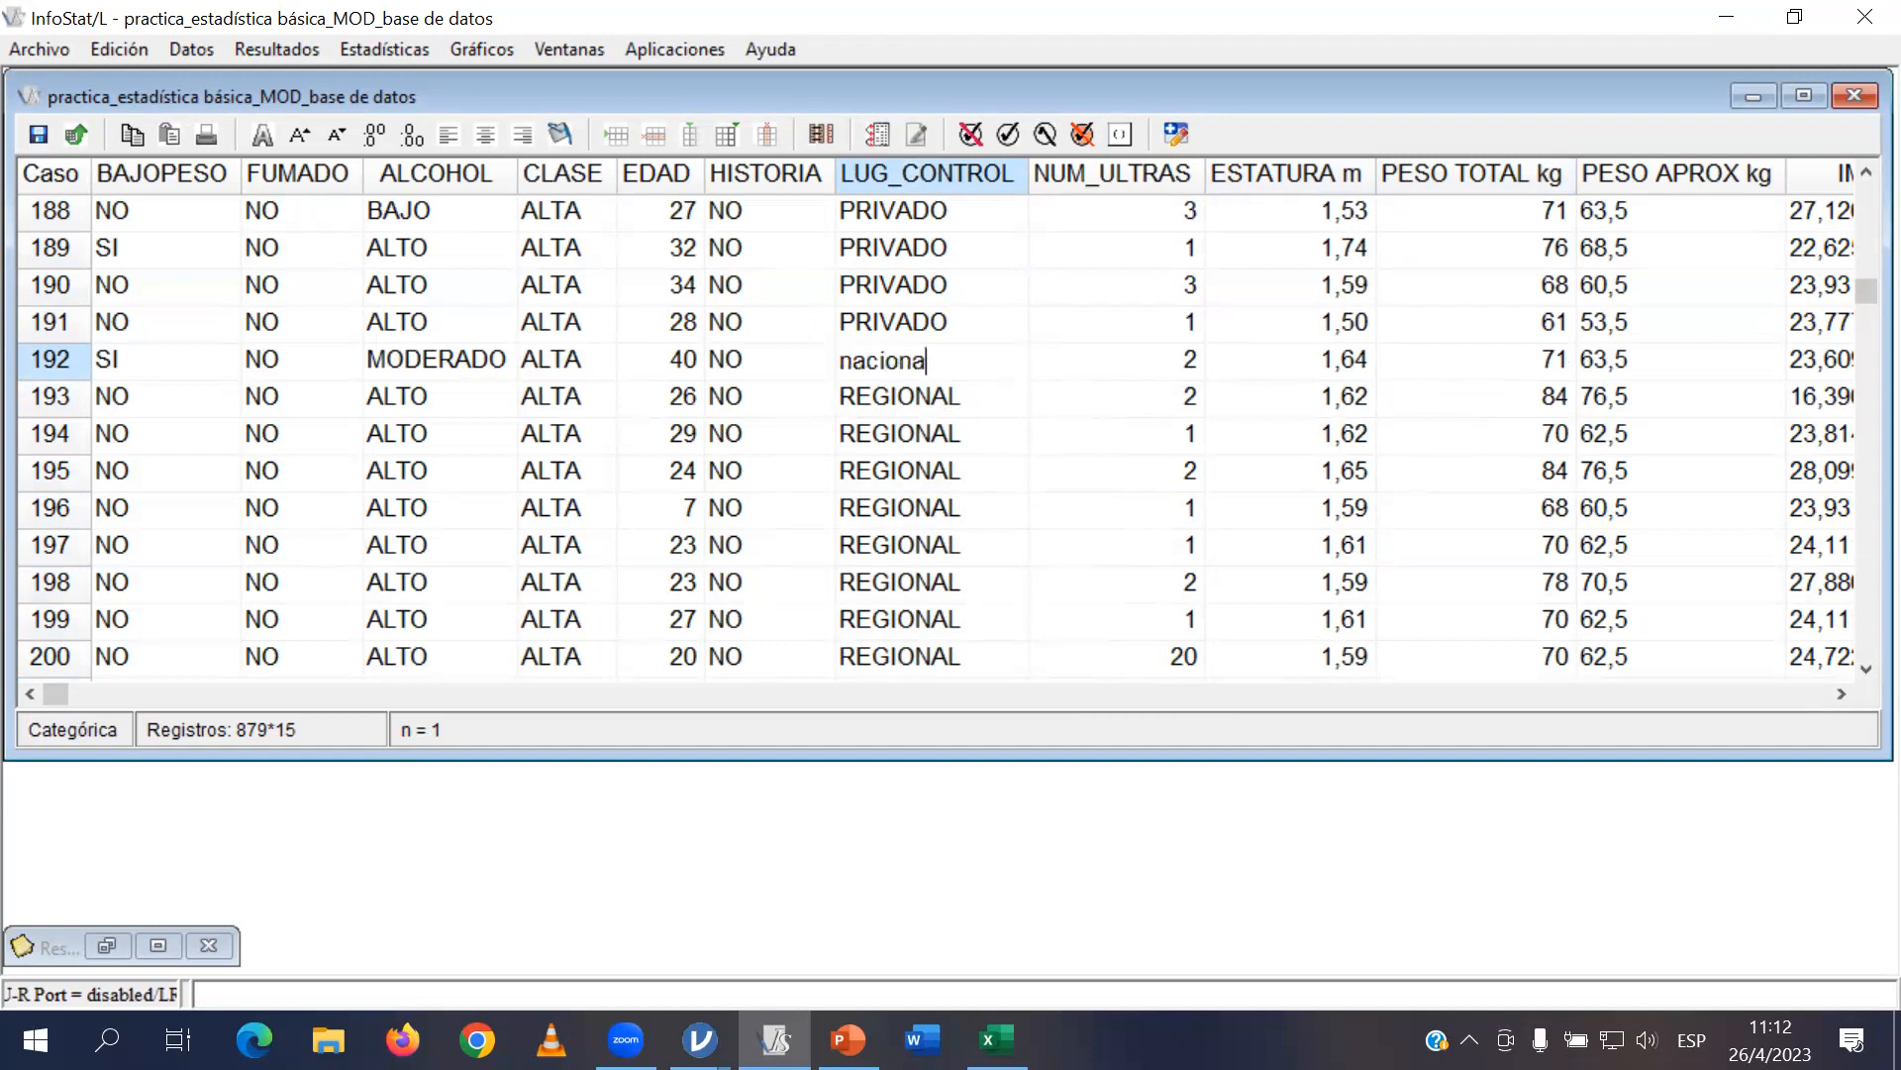
pyautogui.press('BackSpace')
pyautogui.press('BackSpace')
pyautogui.press('BackSpace')
pyautogui.press('BackSpace')
pyautogui.press('BackSpace')
pyautogui.press('BackSpace')
pyautogui.press('BackSpace')
pyautogui.write('NACIONAL')
pyautogui.press('BackSpace')
pyautogui.press('BackSpace')
pyautogui.press('BackSpace')
pyautogui.write('NAL')
pyautogui.press('Return')
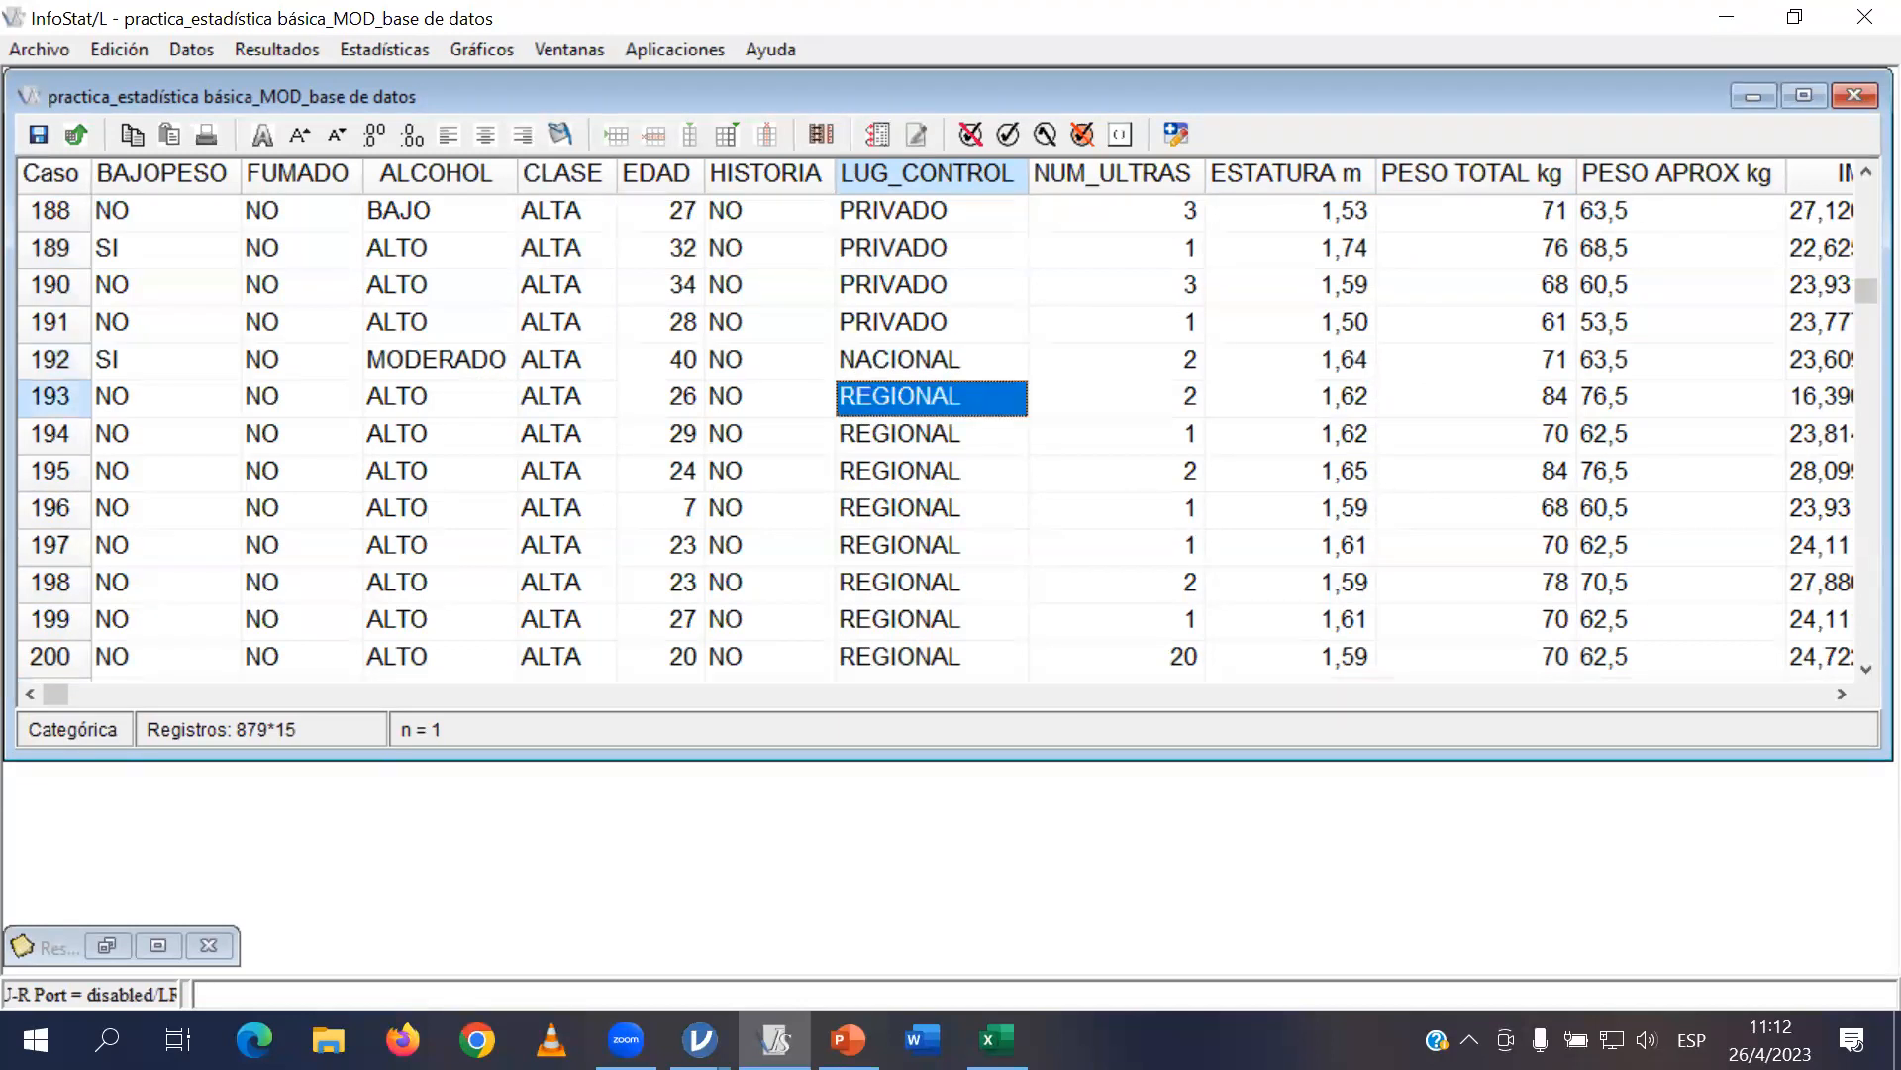
pyautogui.press('Up')
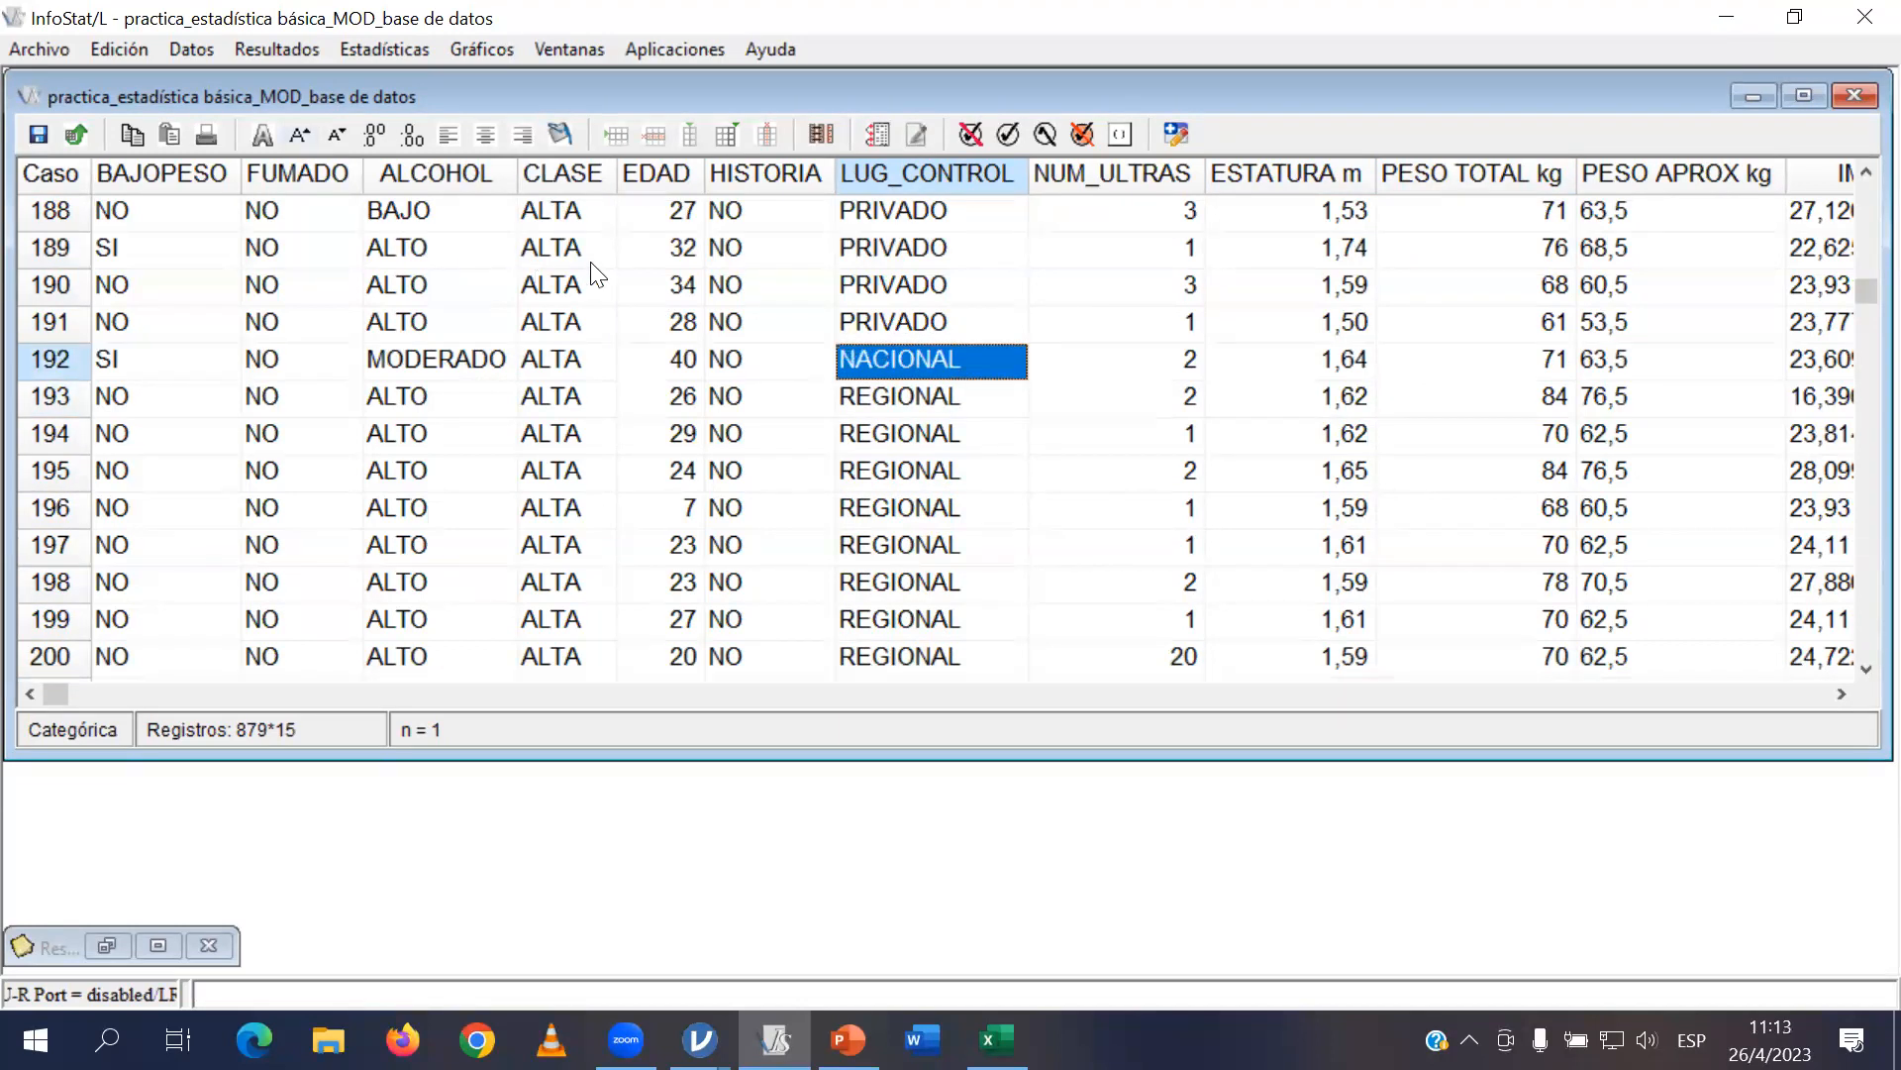
# Undo the last edit to the LUG_CONTROL value of case 192.
pyautogui.click(192, 47)
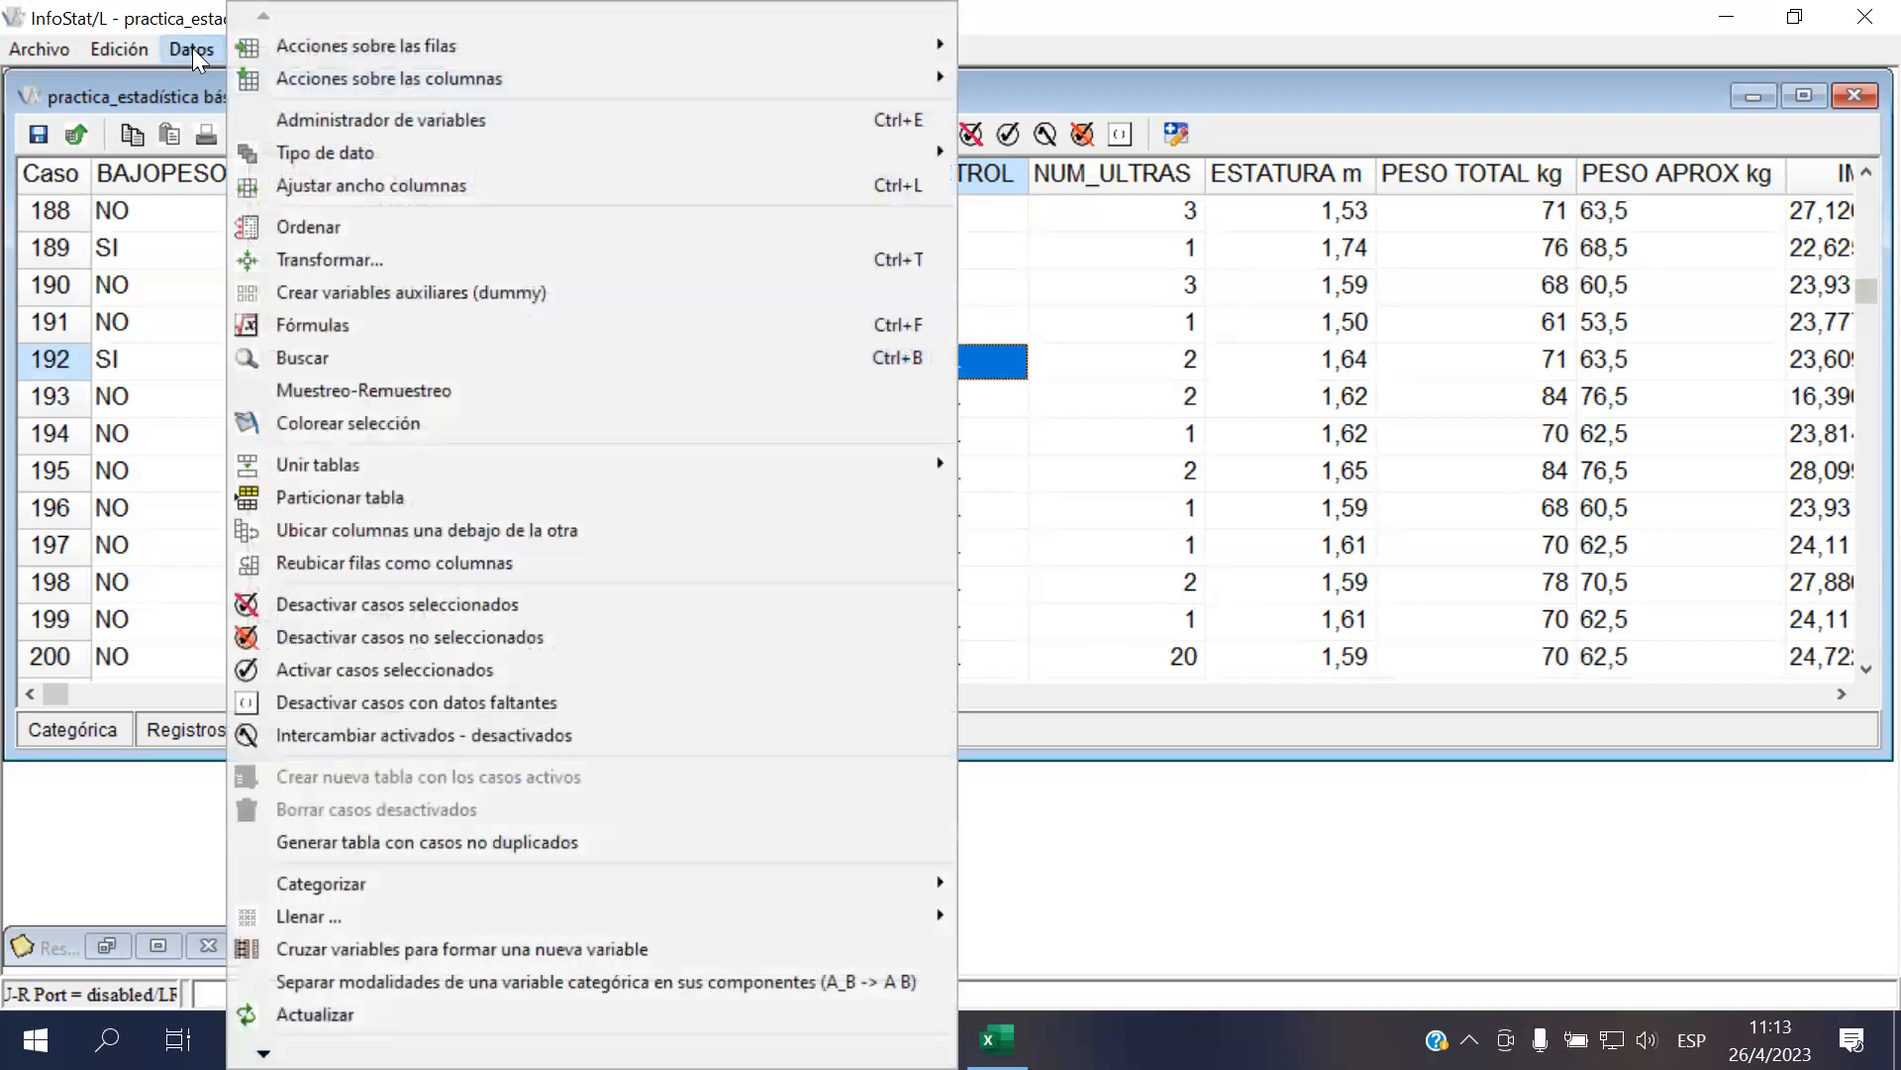
pyautogui.moveTo(122, 48)
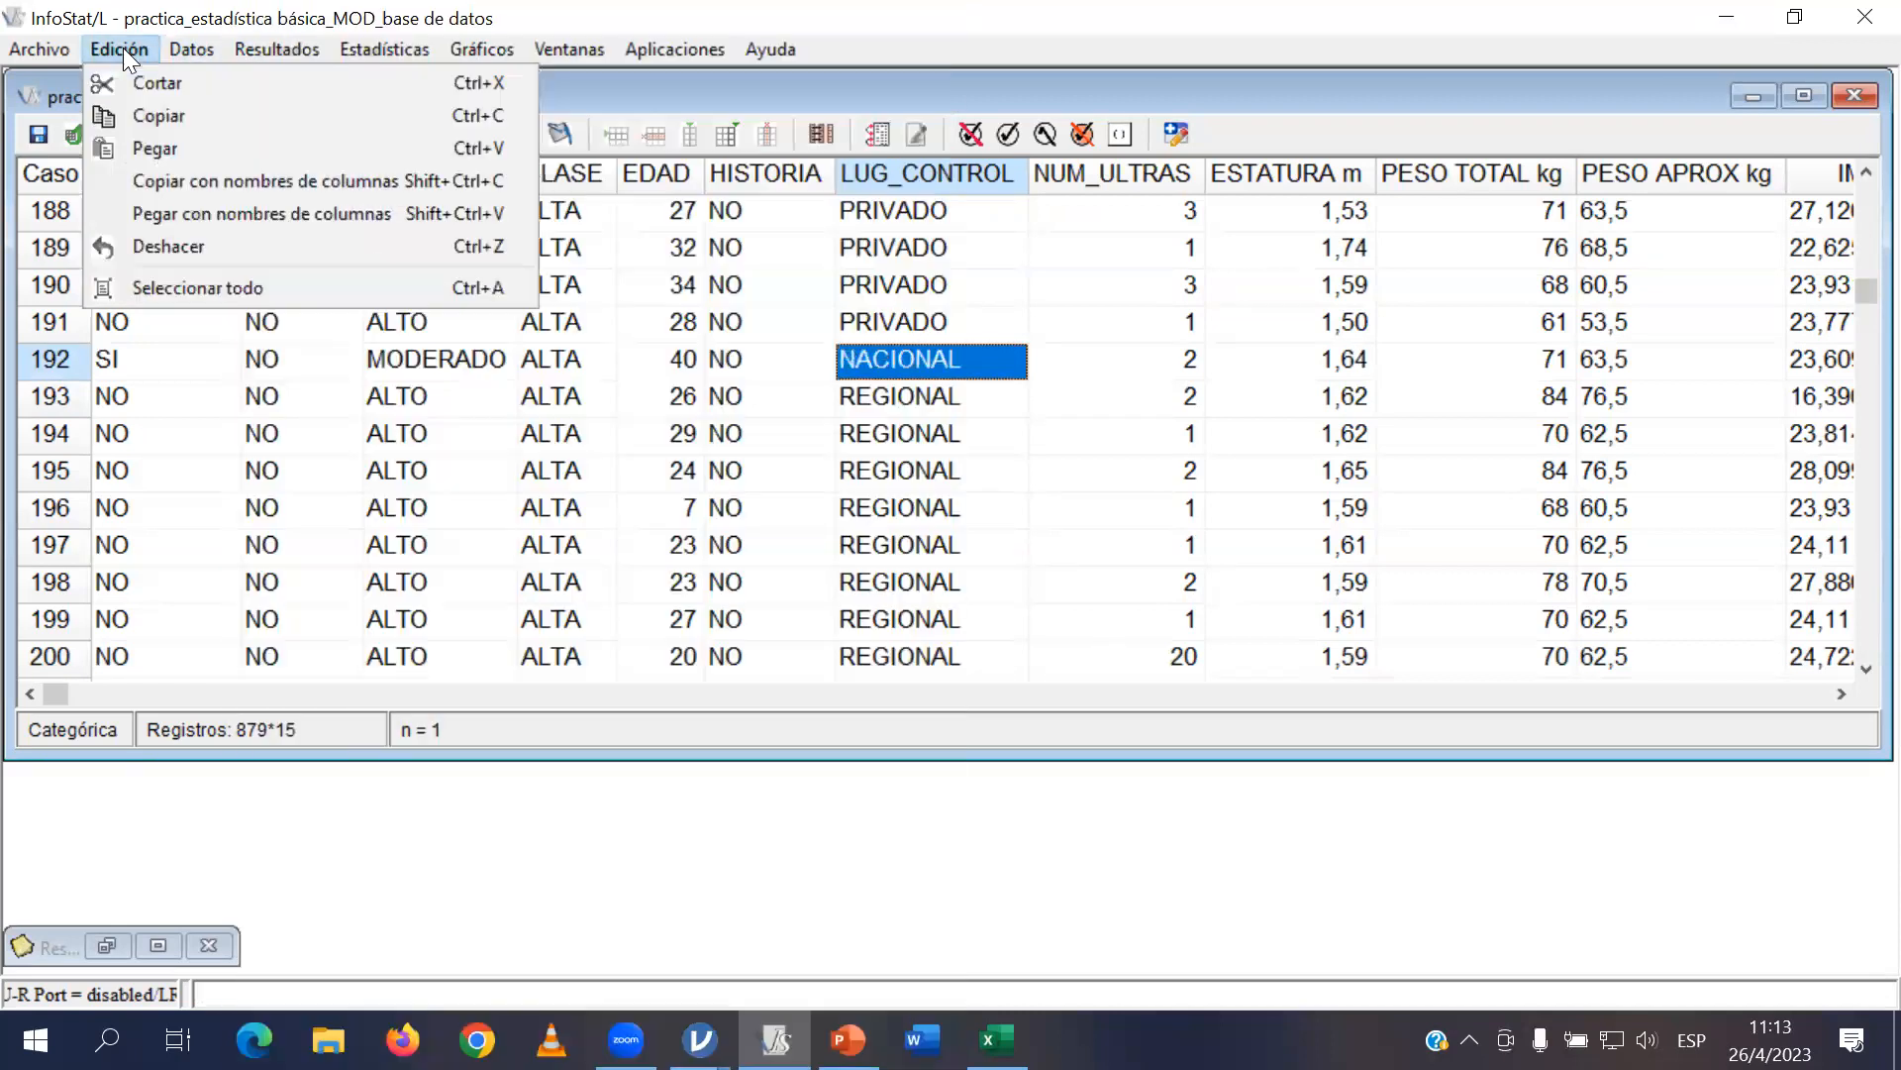
pyautogui.click(167, 246)
pyautogui.click(929, 464)
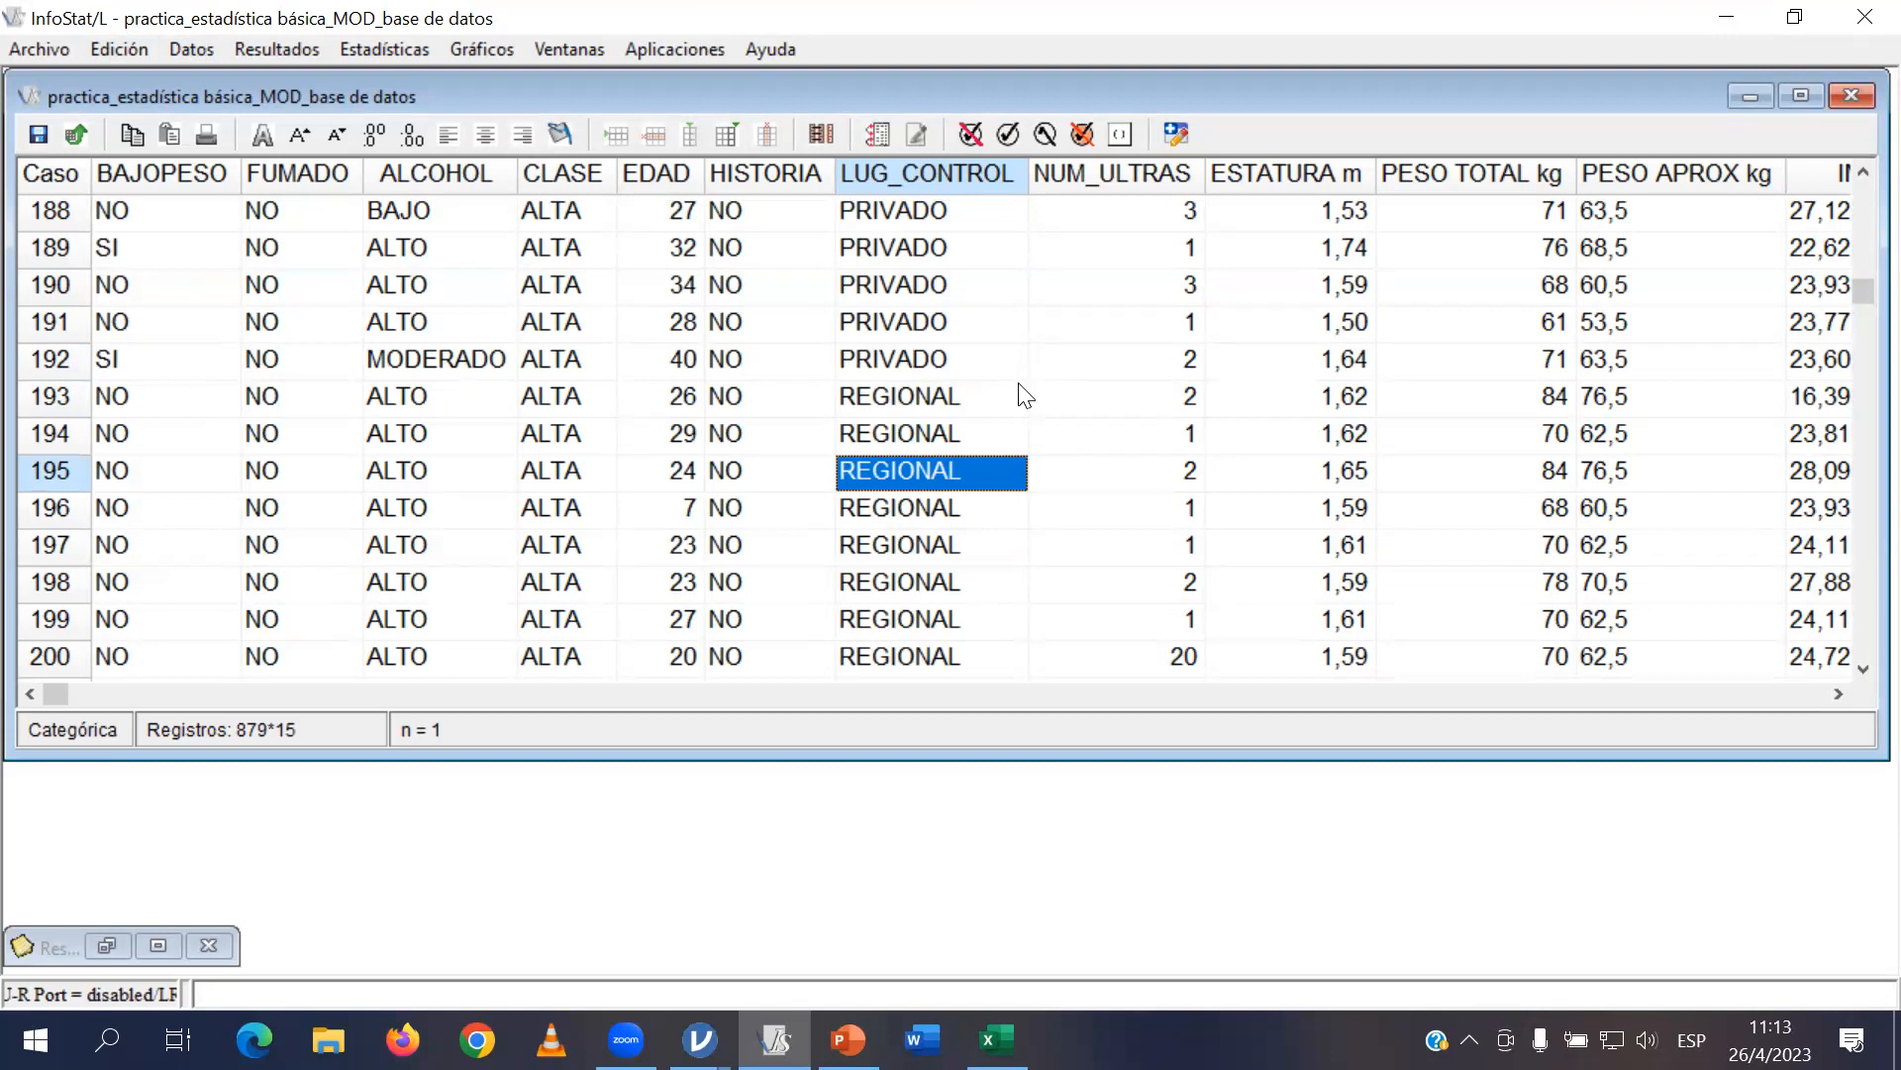
# Compare the ESTATURA m and PESO APROX kg column summaries and check which data type ESTATURA m is assigned.
pyautogui.click(1323, 166)
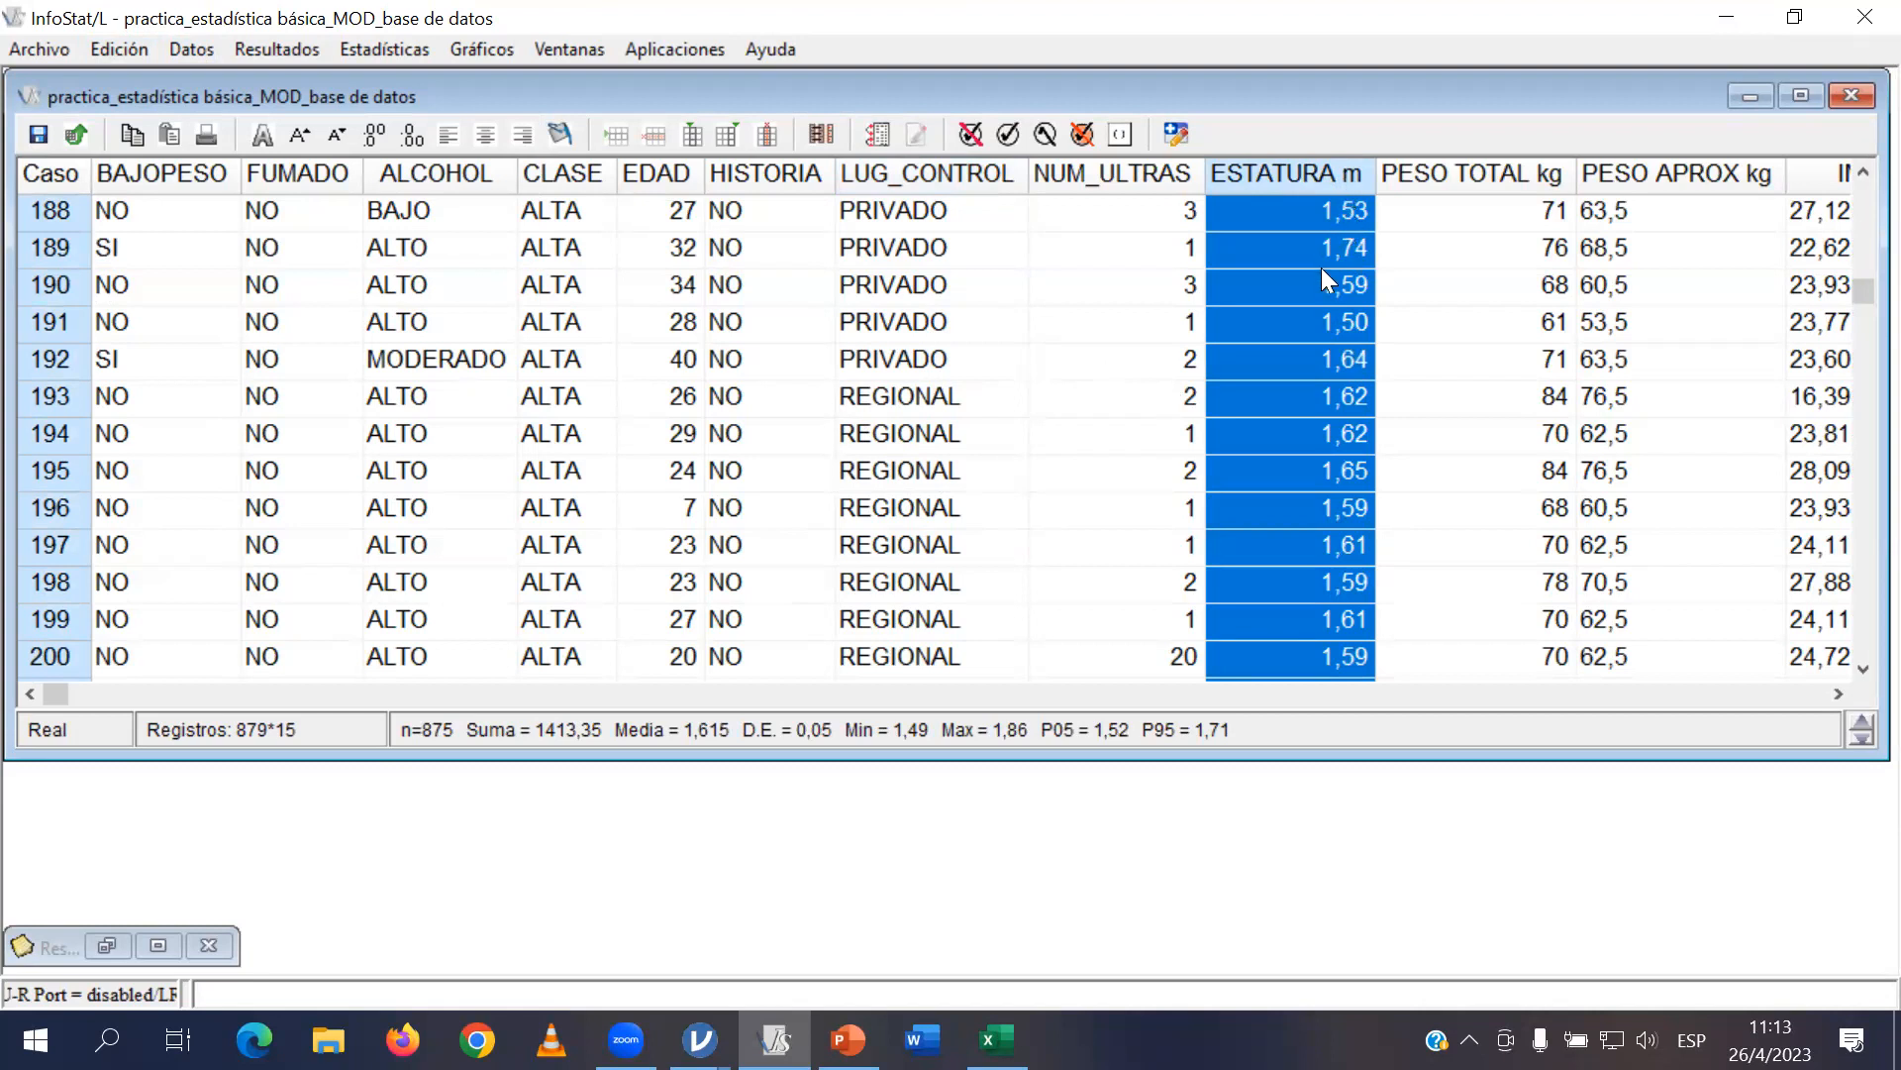
pyautogui.click(1713, 178)
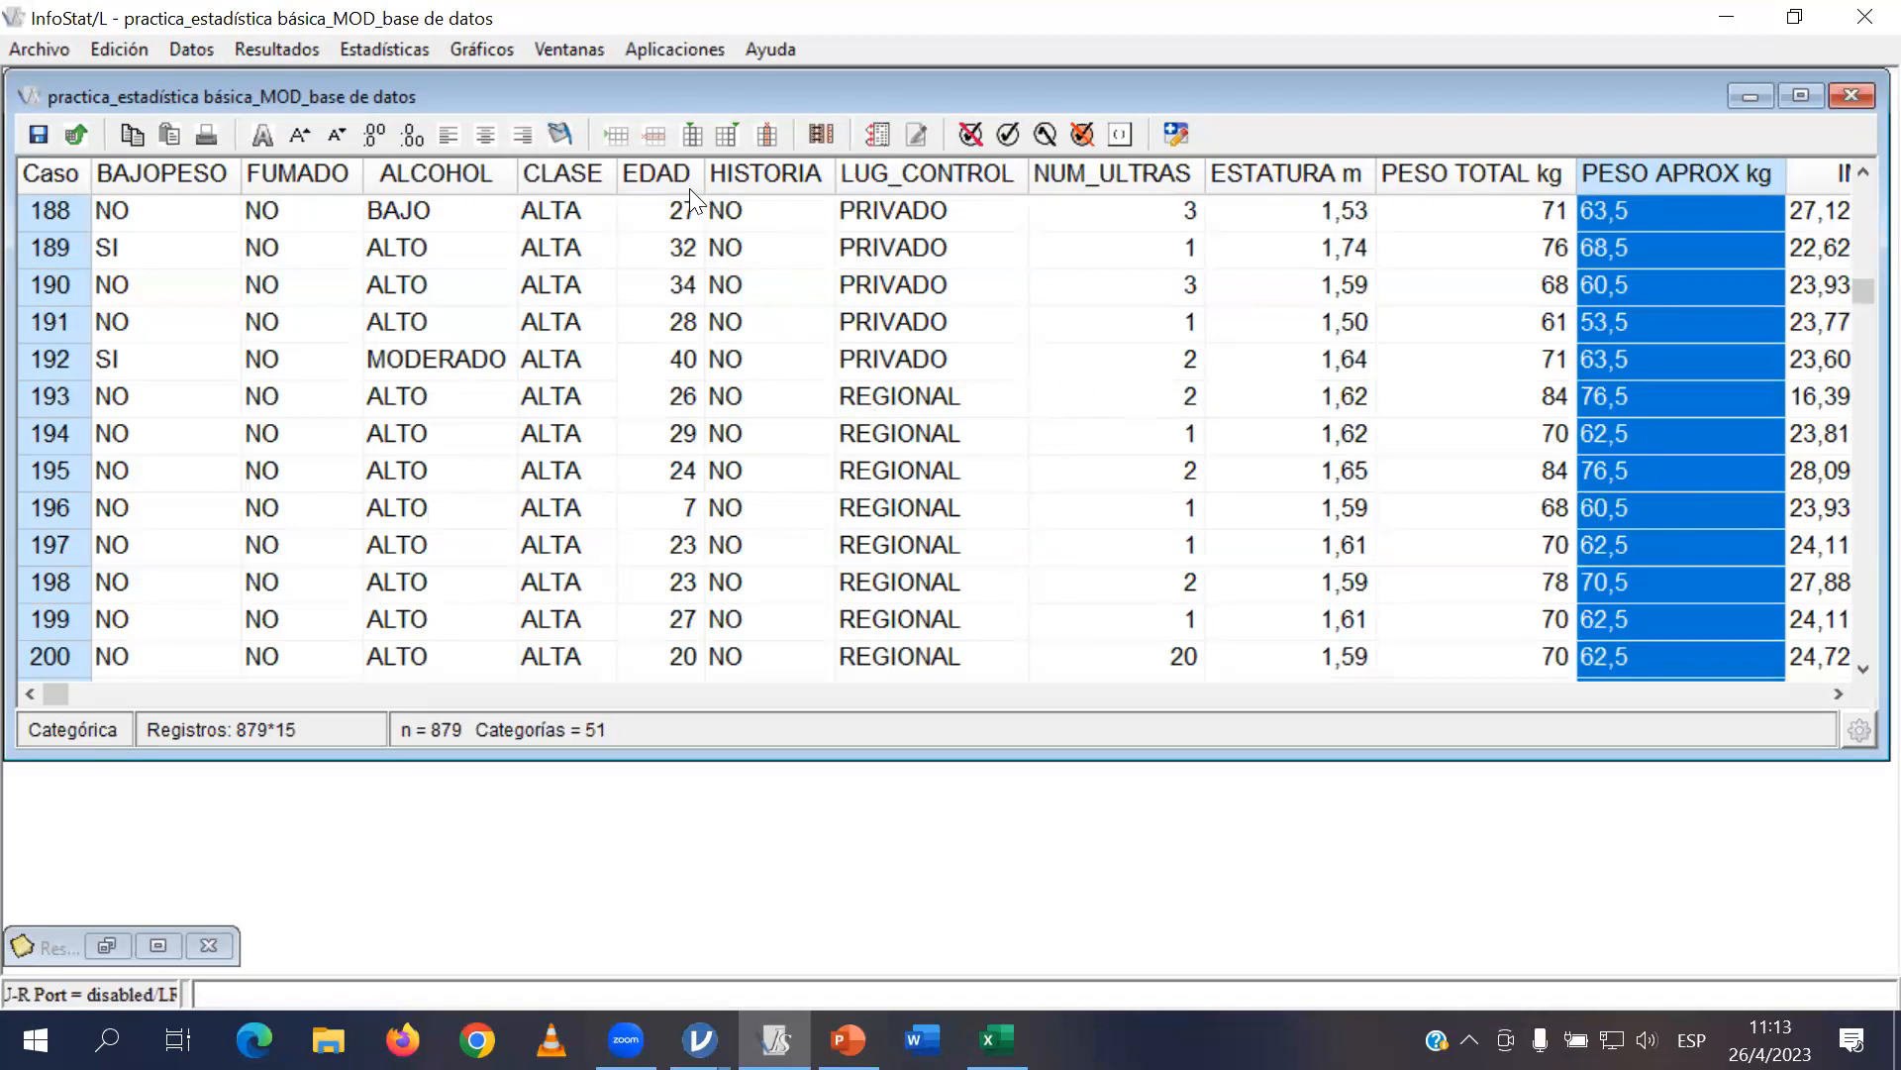
pyautogui.click(1339, 179)
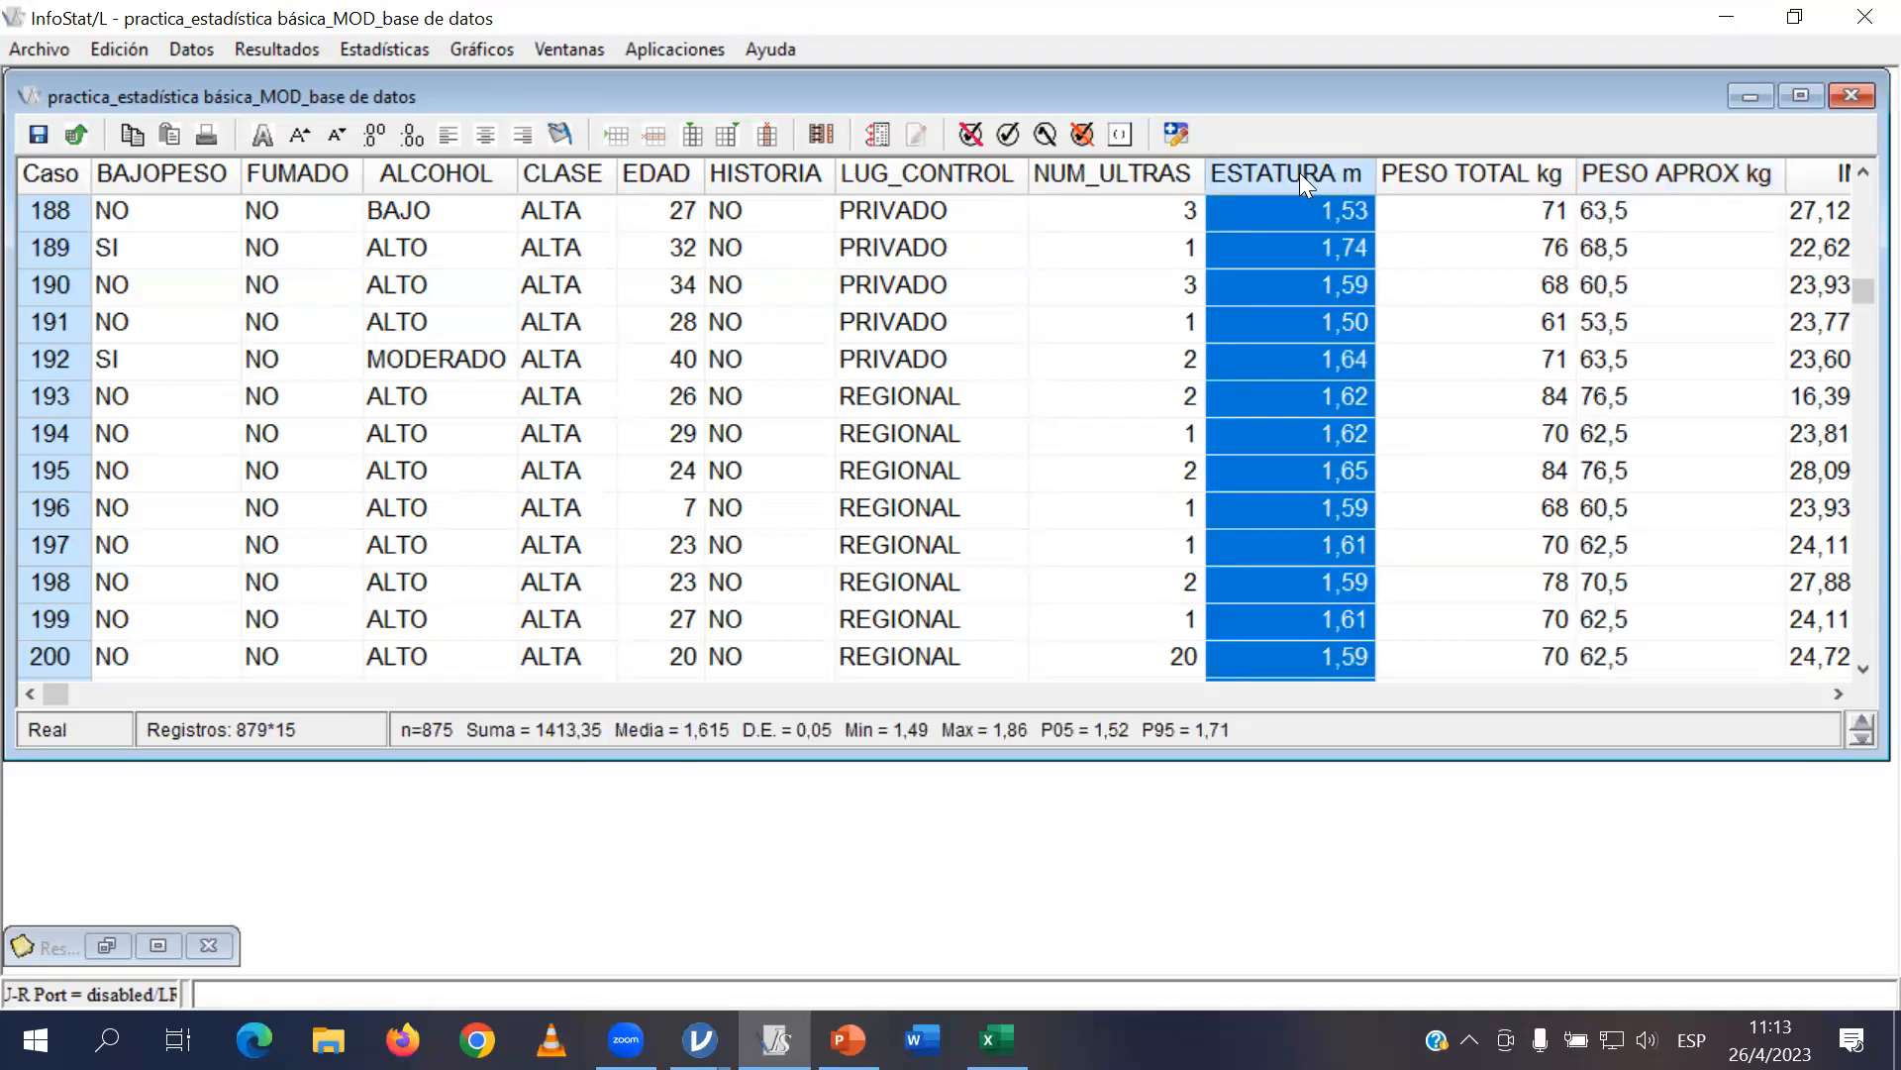
pyautogui.rightClick(1299, 172)
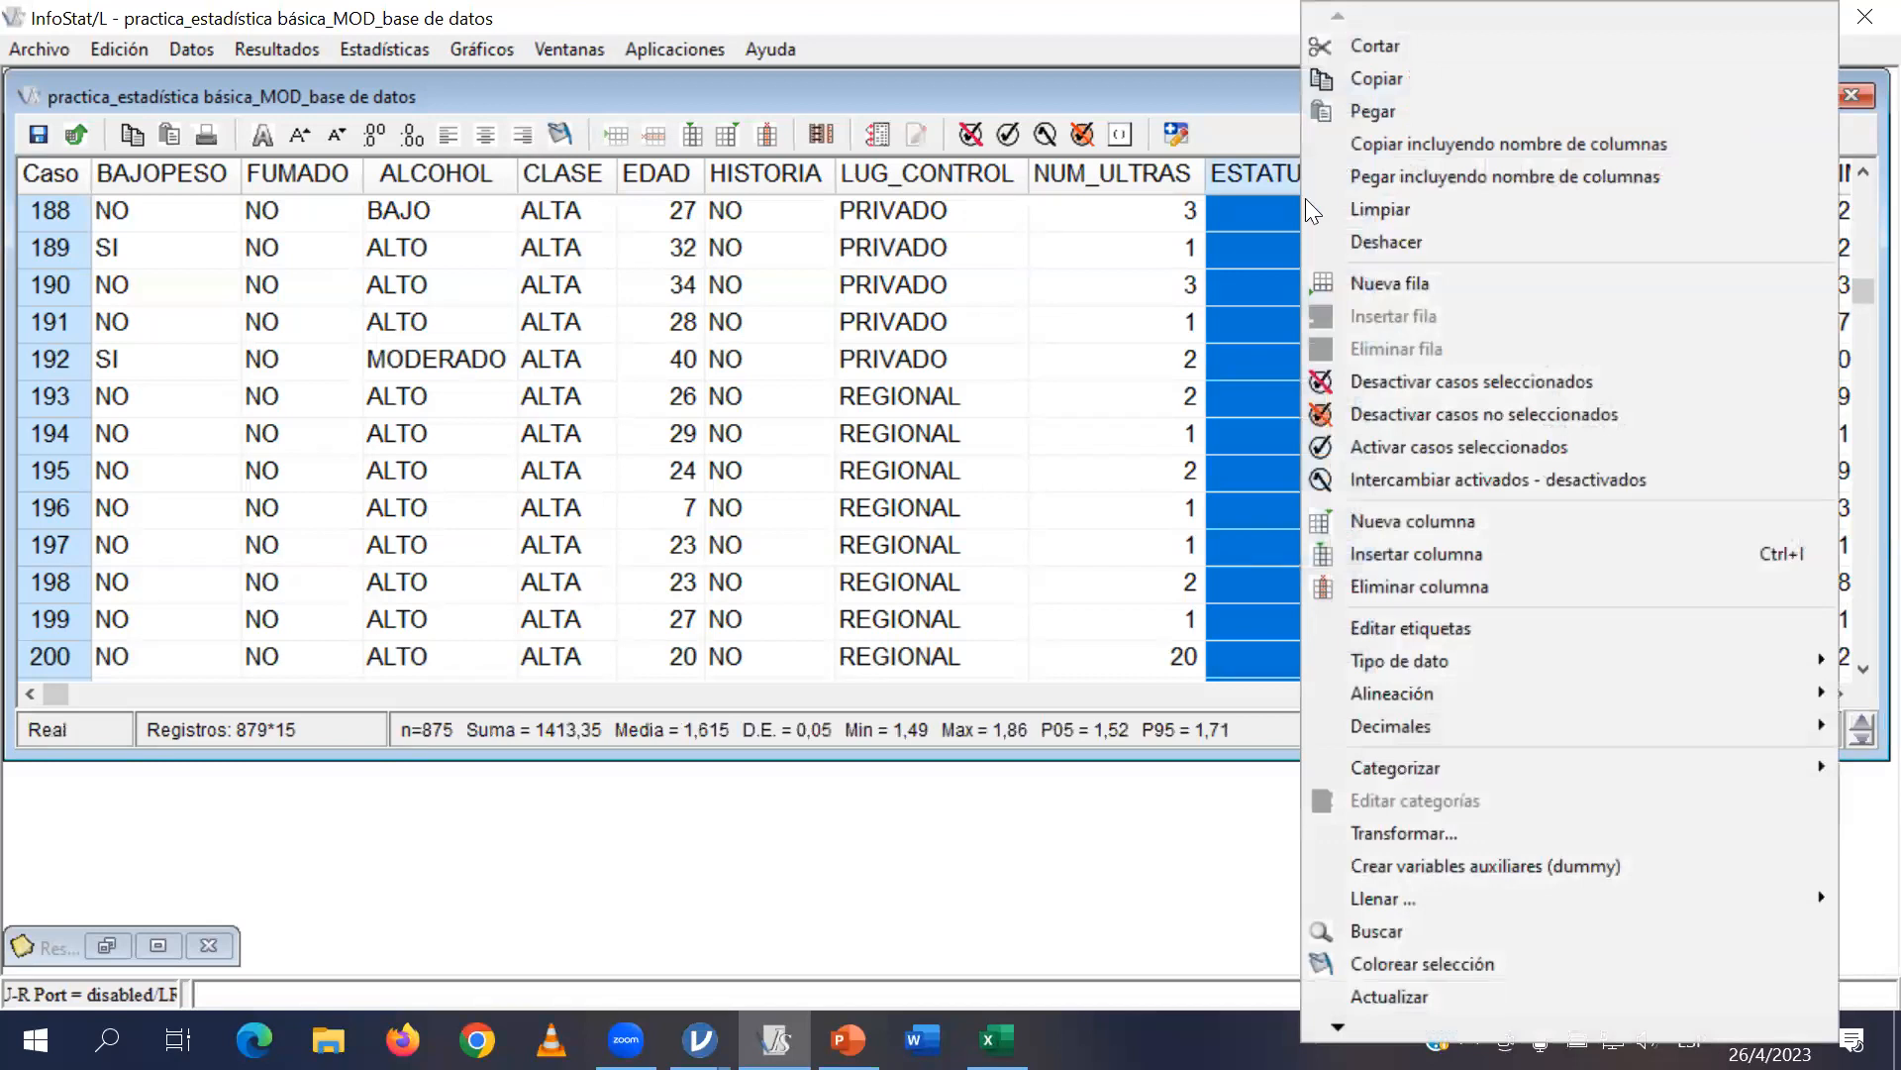
pyautogui.moveTo(1410, 672)
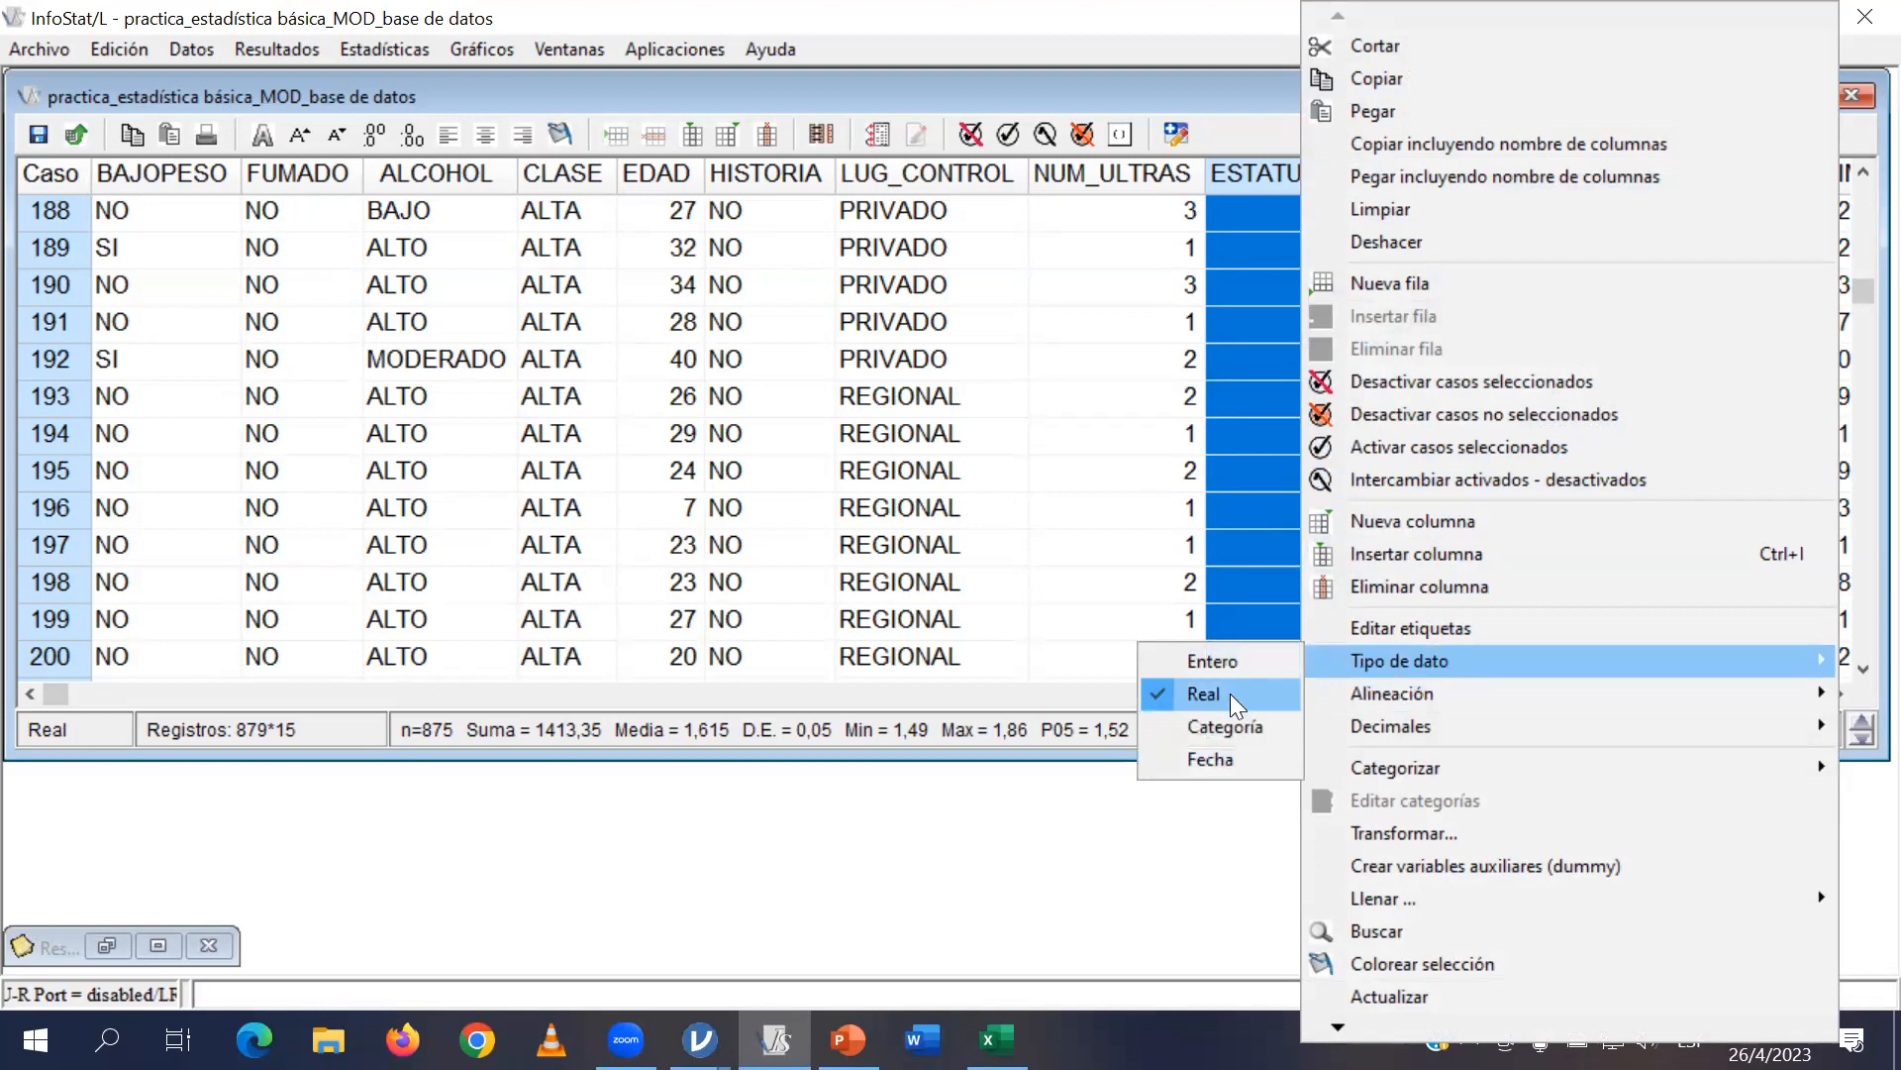
pyautogui.click(1139, 398)
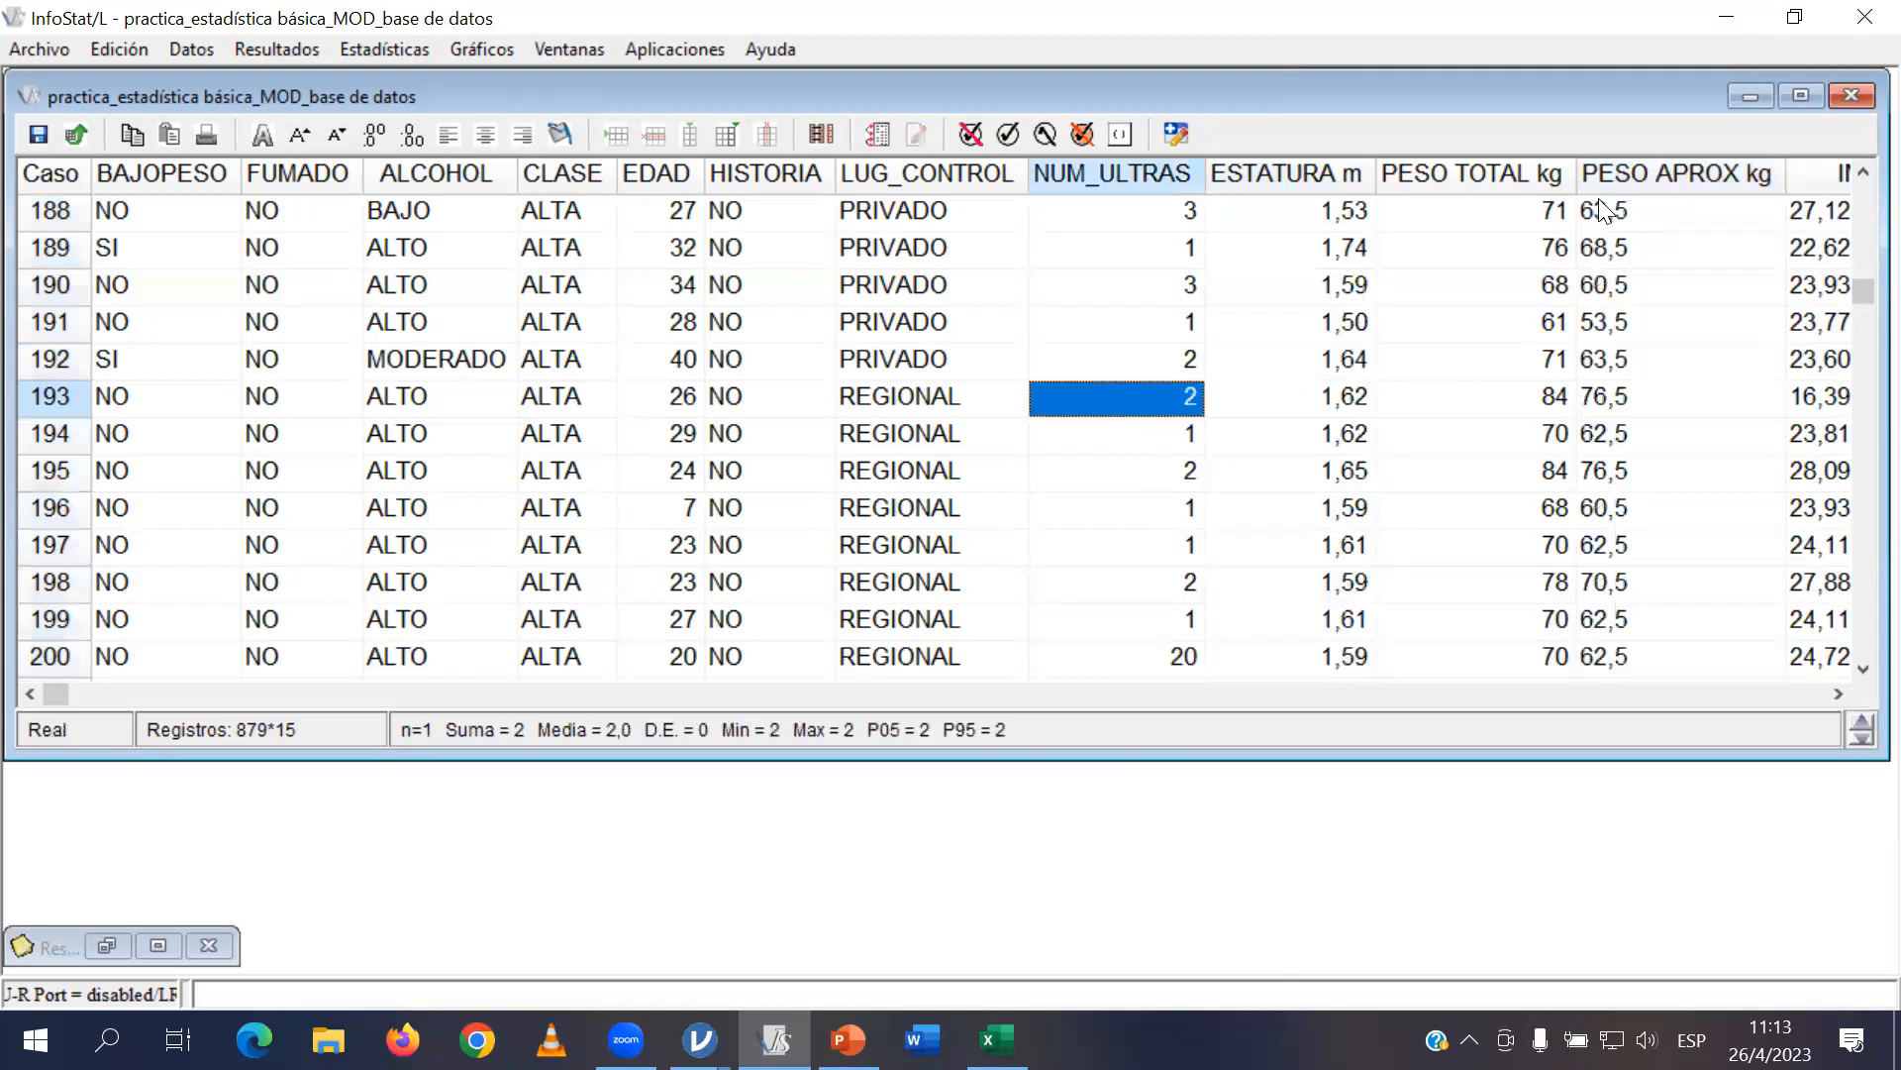
# Convert the PESO APROX kg column to the Real data type, transforming categories with numeric symbols into numbers.
pyautogui.click(1696, 179)
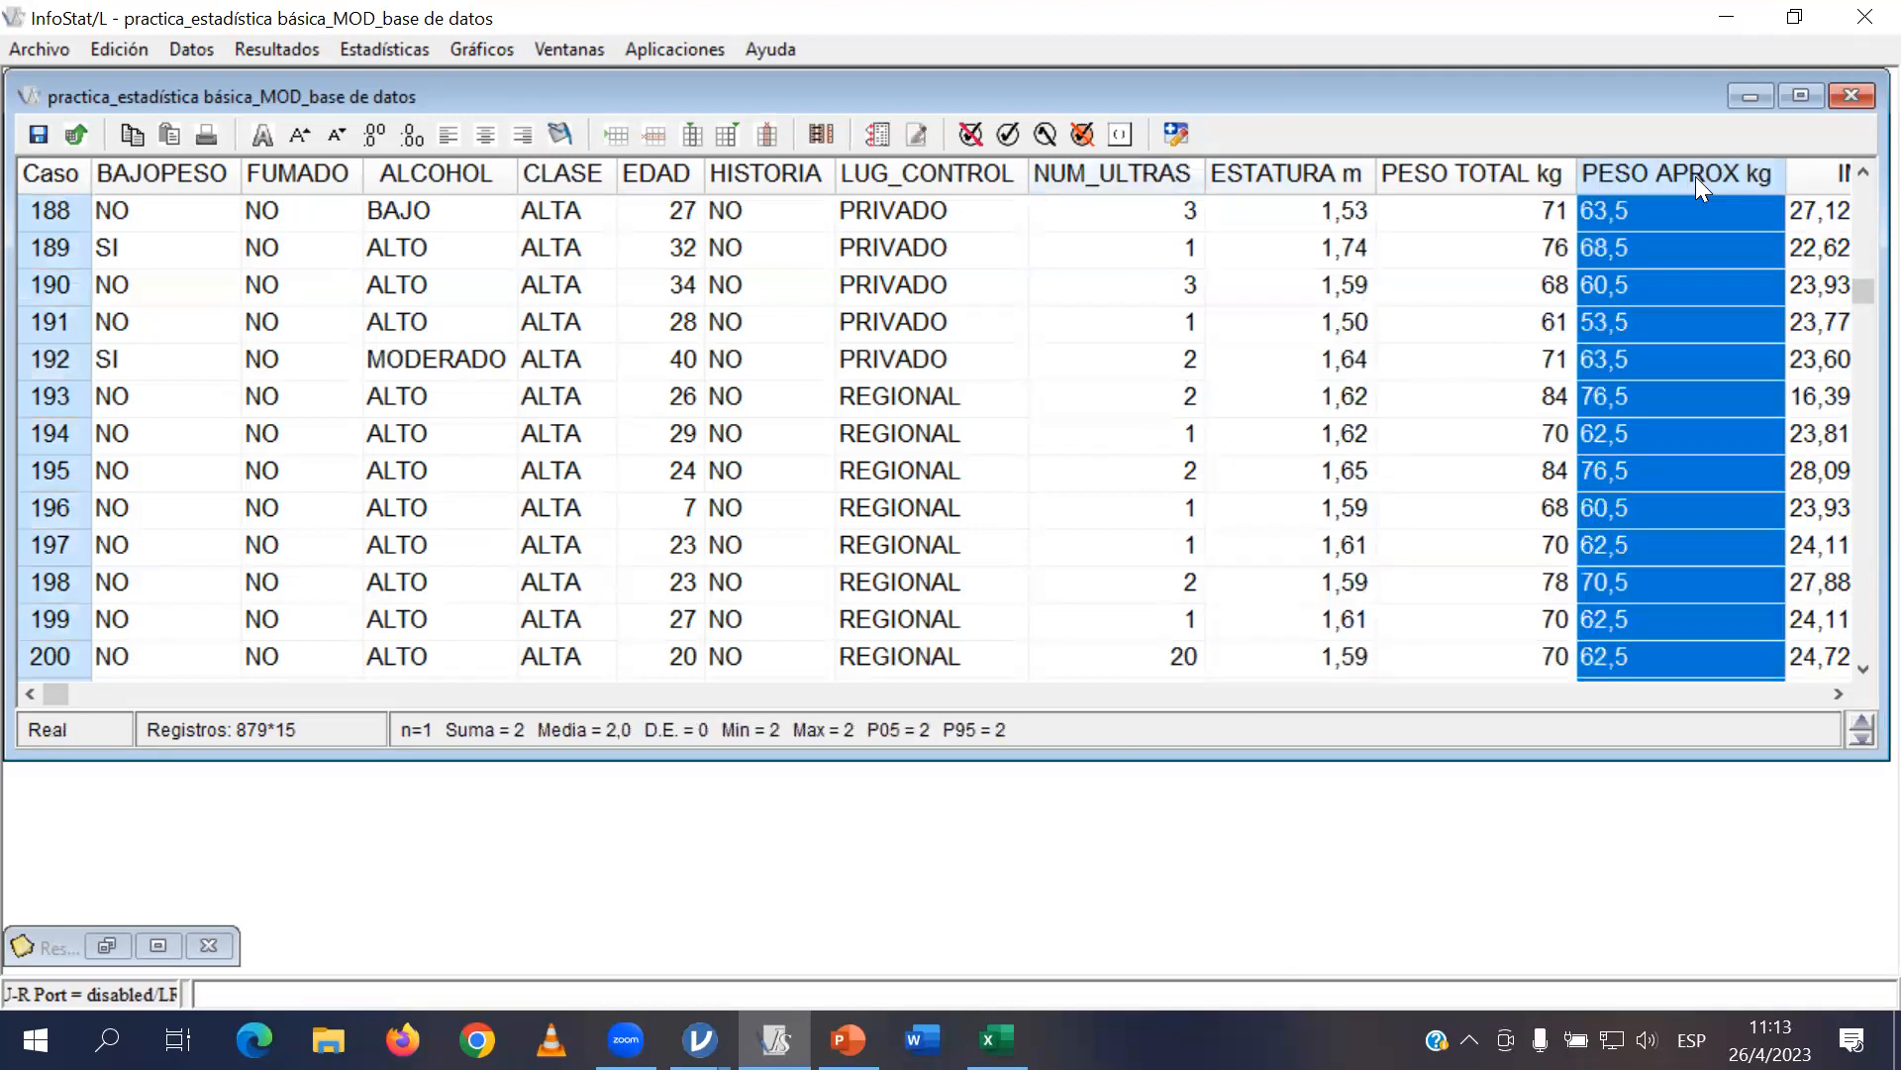
pyautogui.moveTo(1695, 177); pyautogui.dragTo(1578, 200)
pyautogui.click(1525, 258)
pyautogui.click(1085, 165)
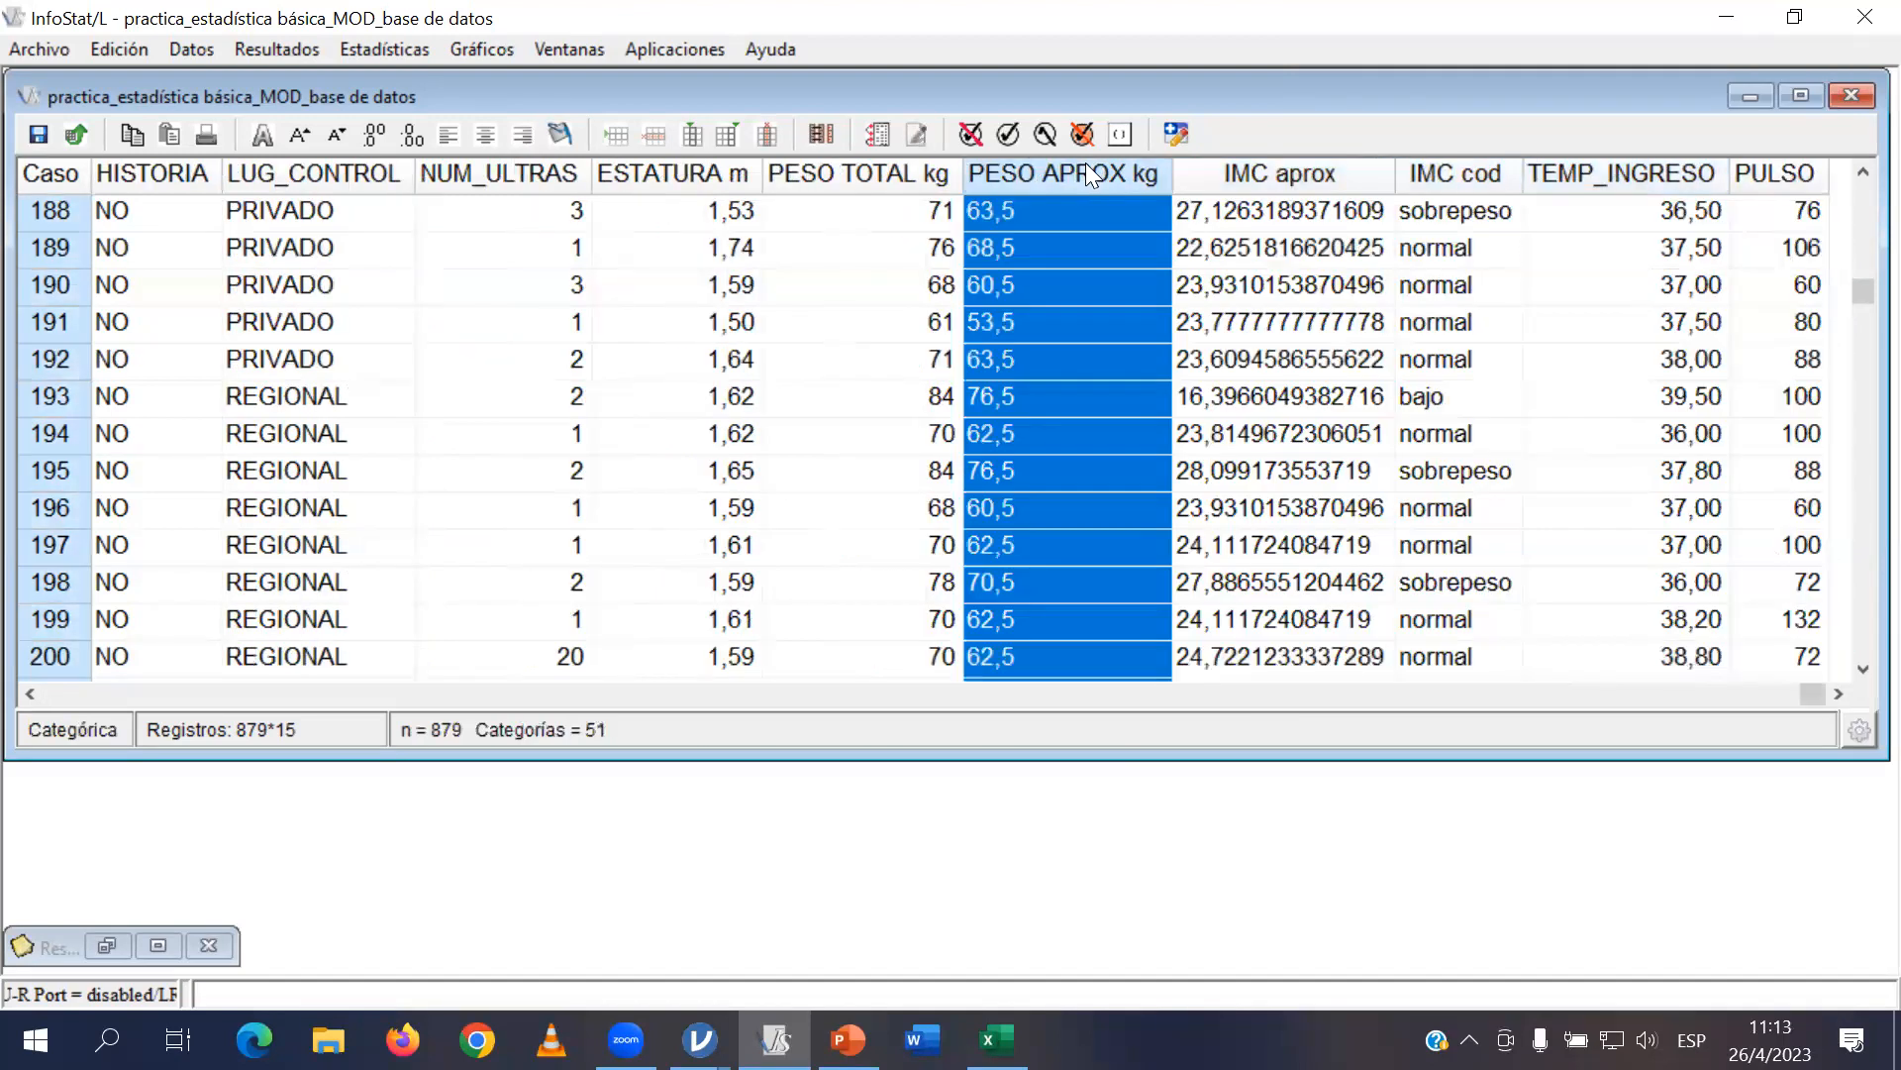
pyautogui.rightClick(1090, 173)
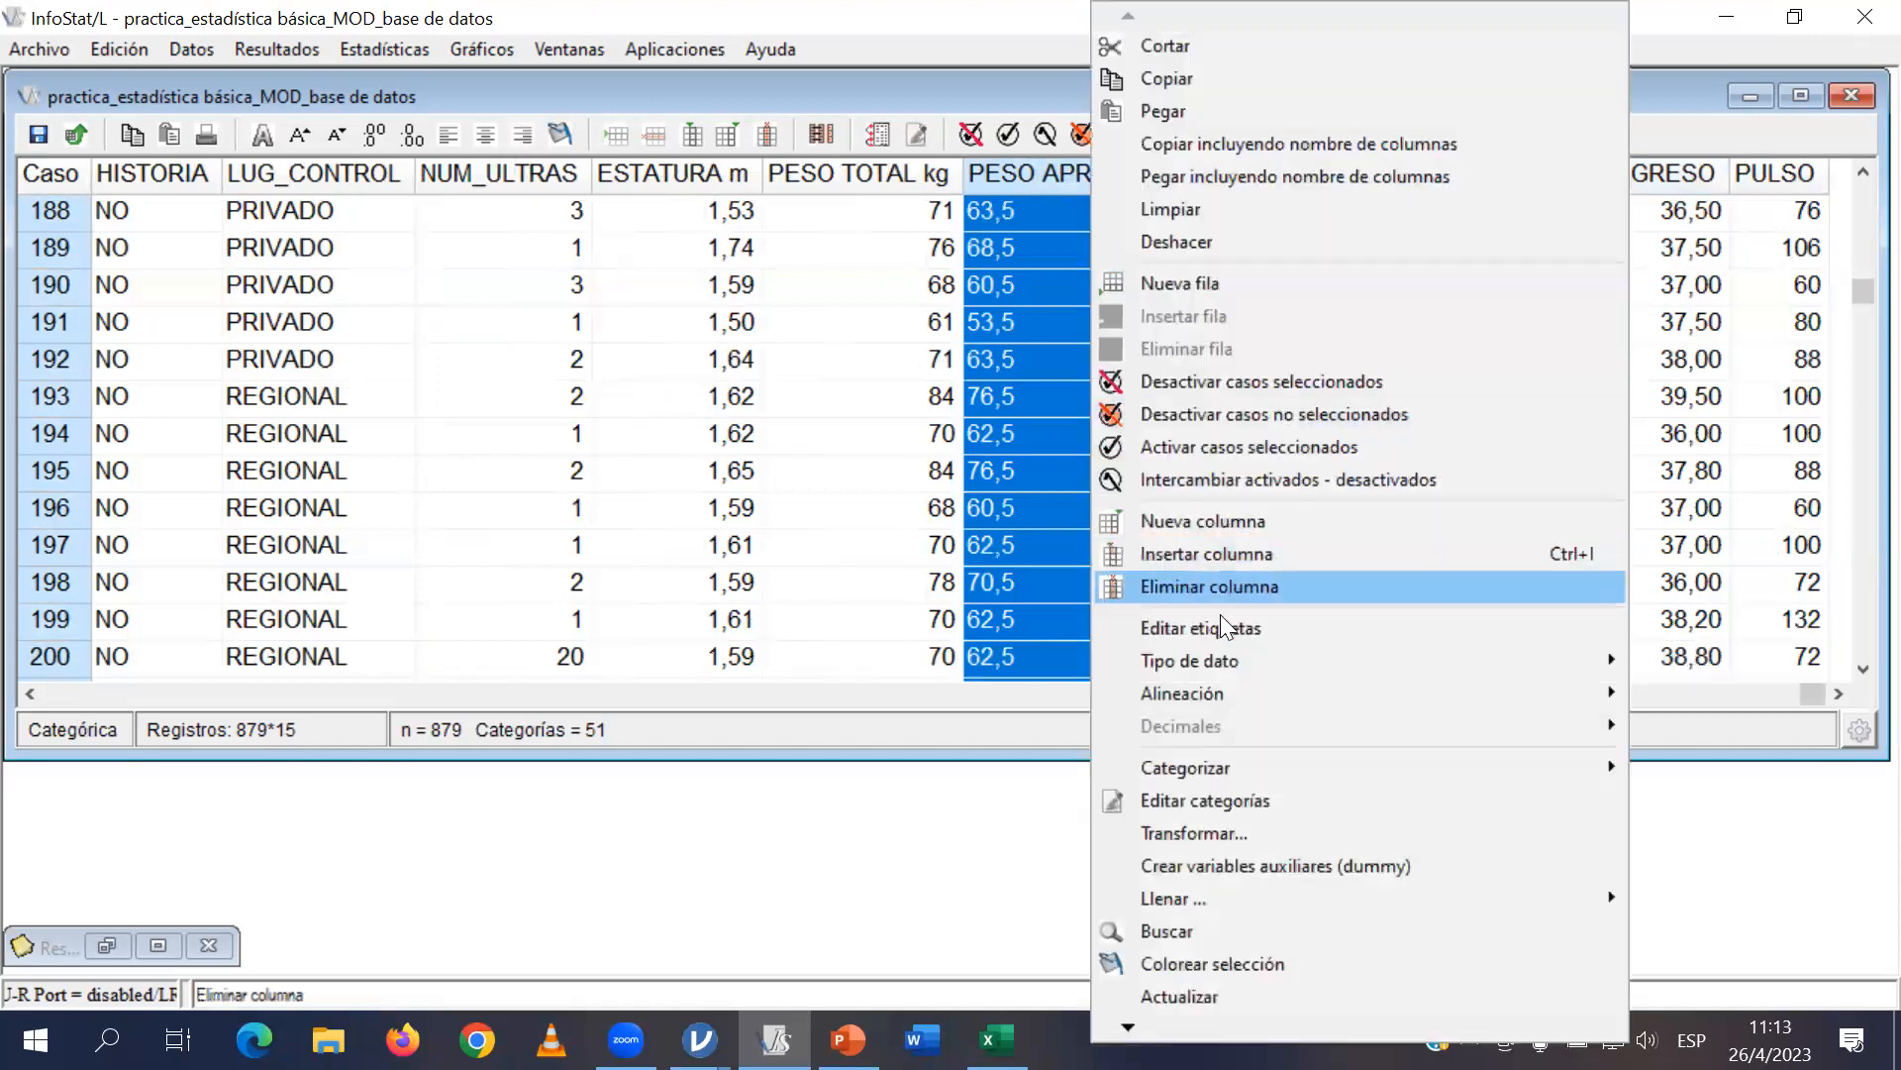
pyautogui.moveTo(1228, 668)
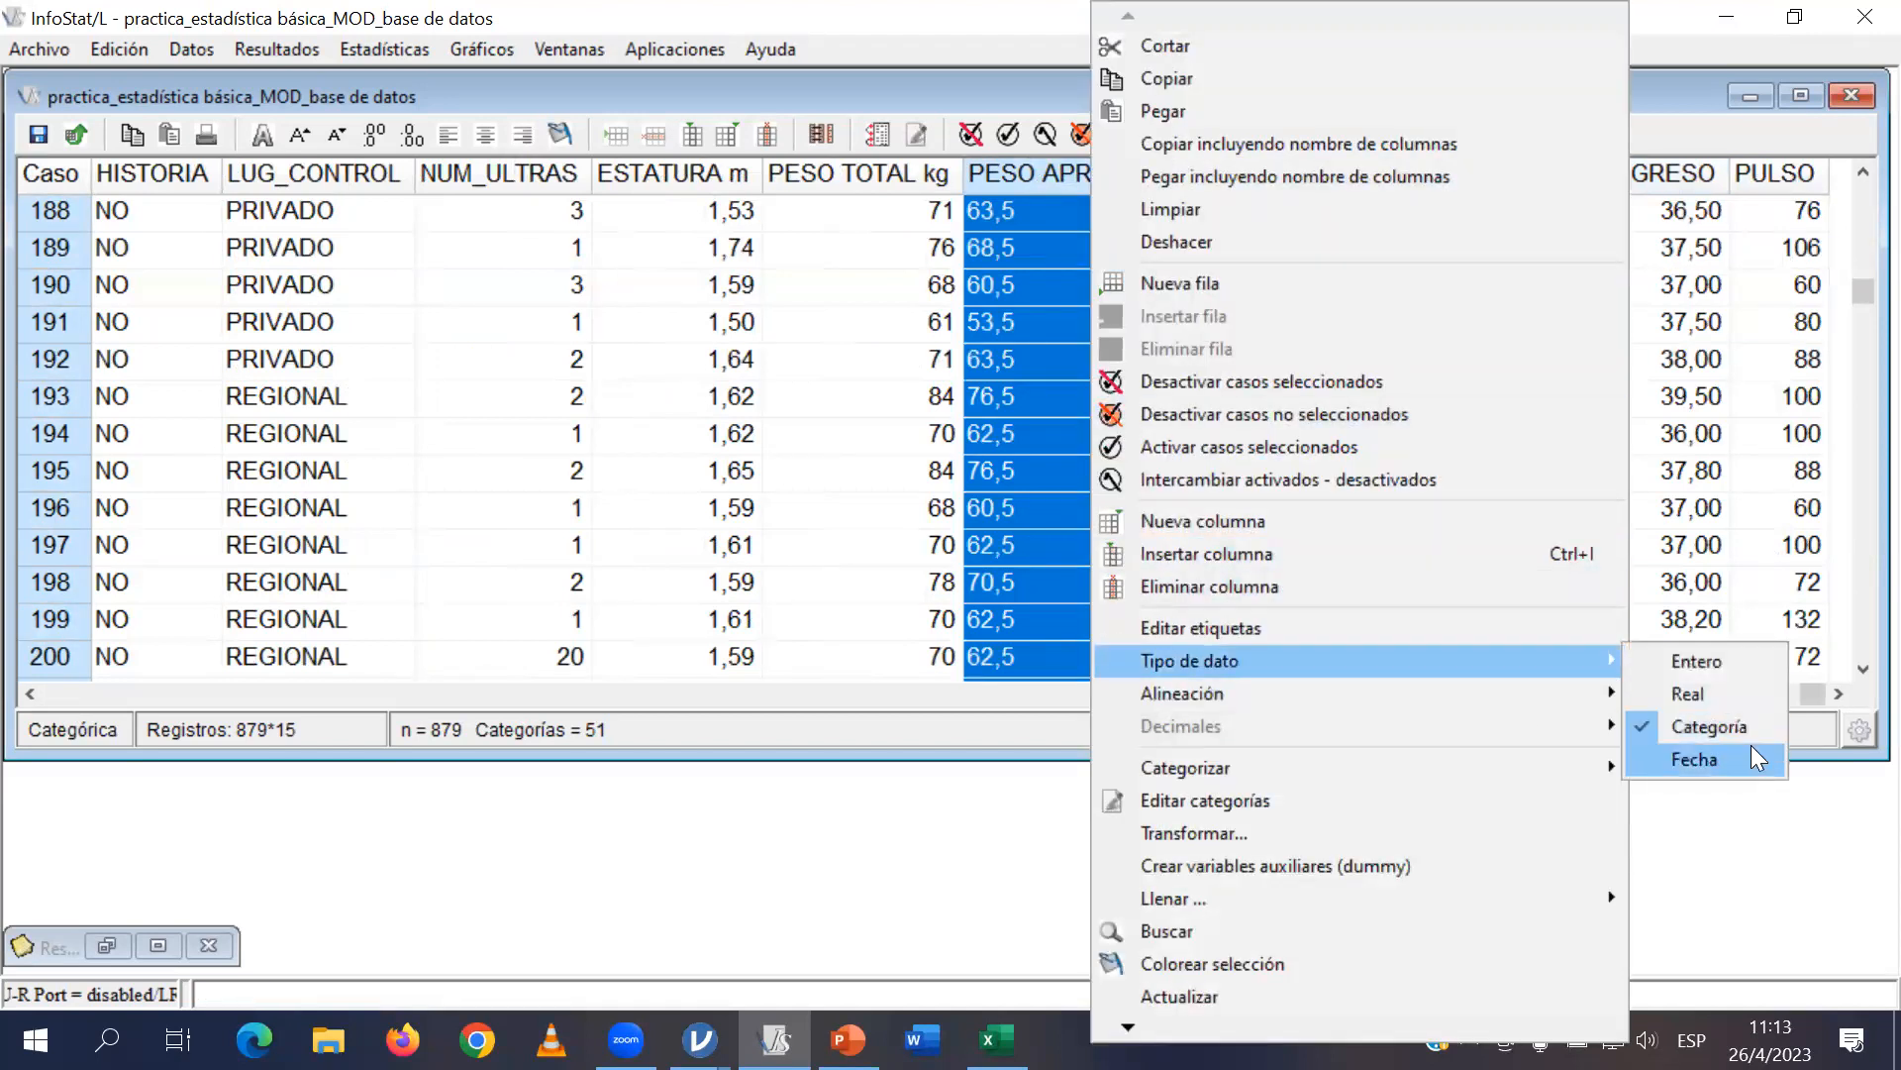
pyautogui.click(1725, 695)
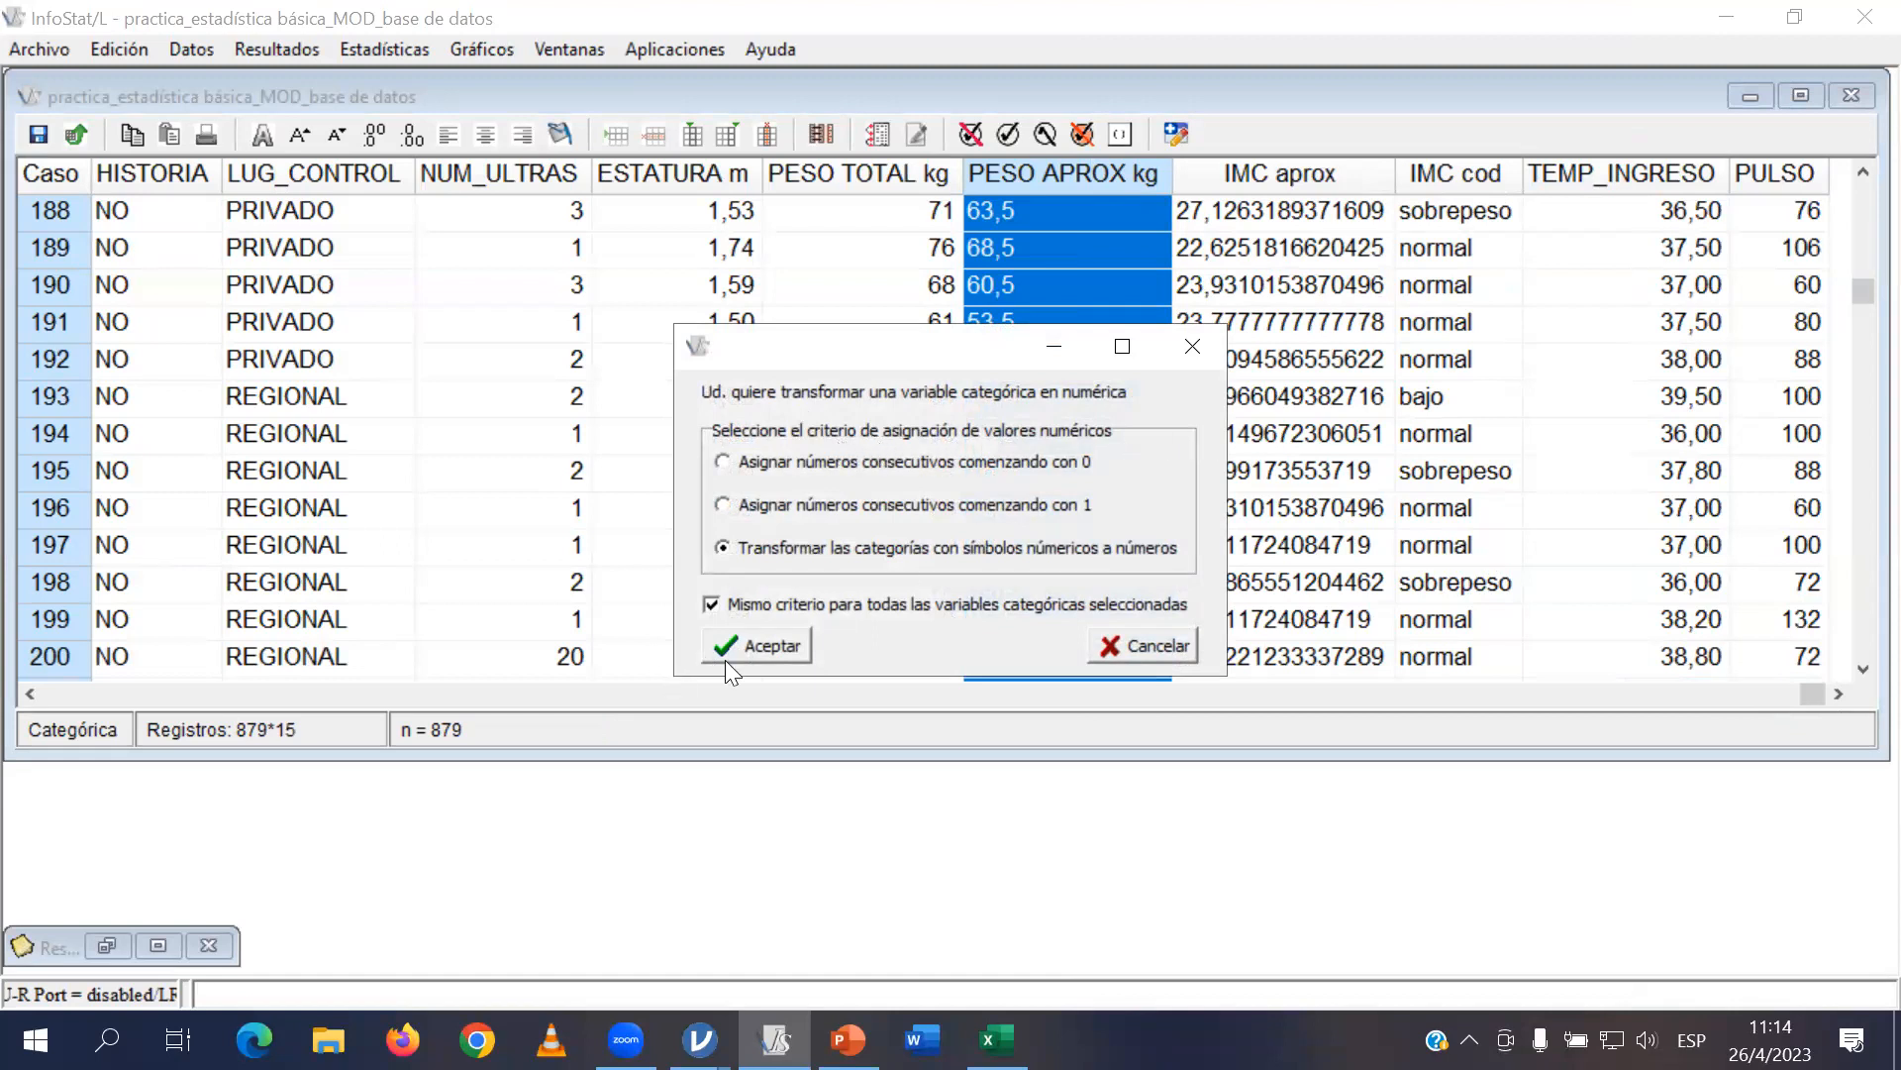
pyautogui.click(759, 649)
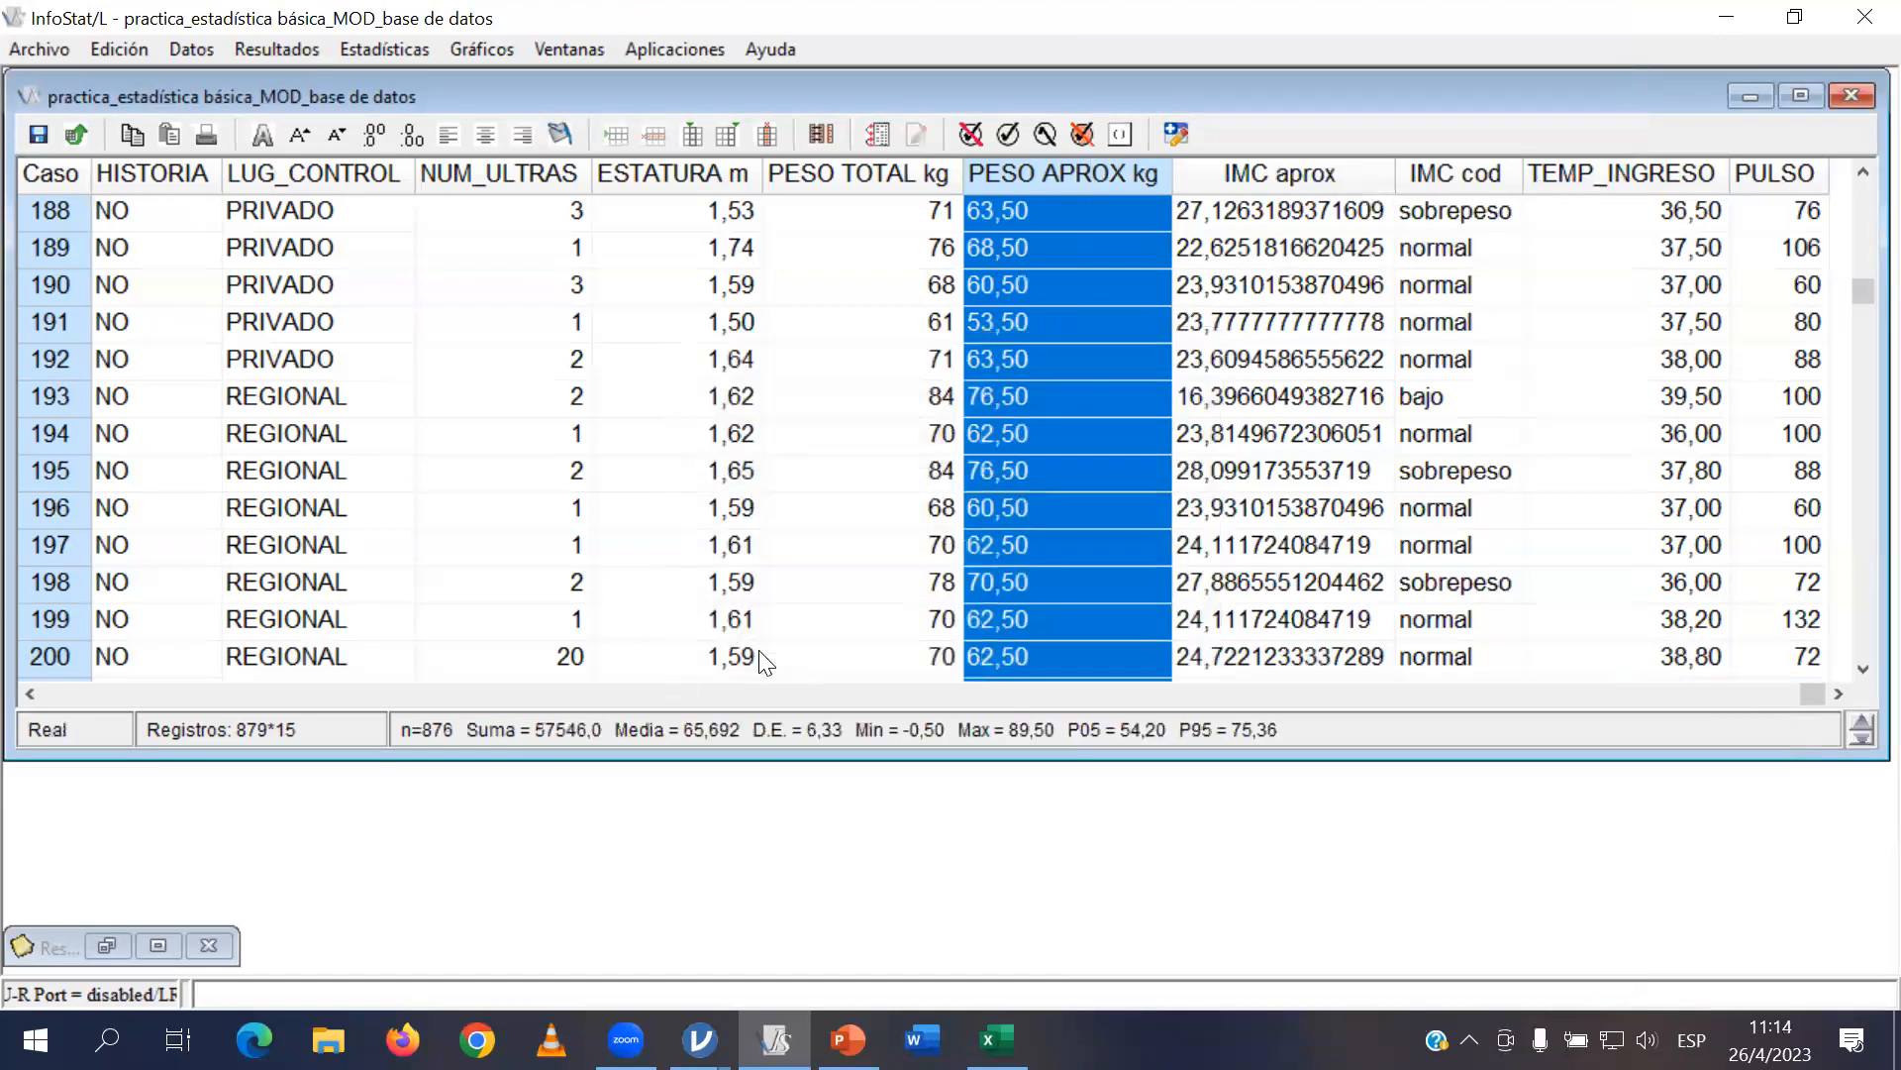
pyautogui.click(1115, 446)
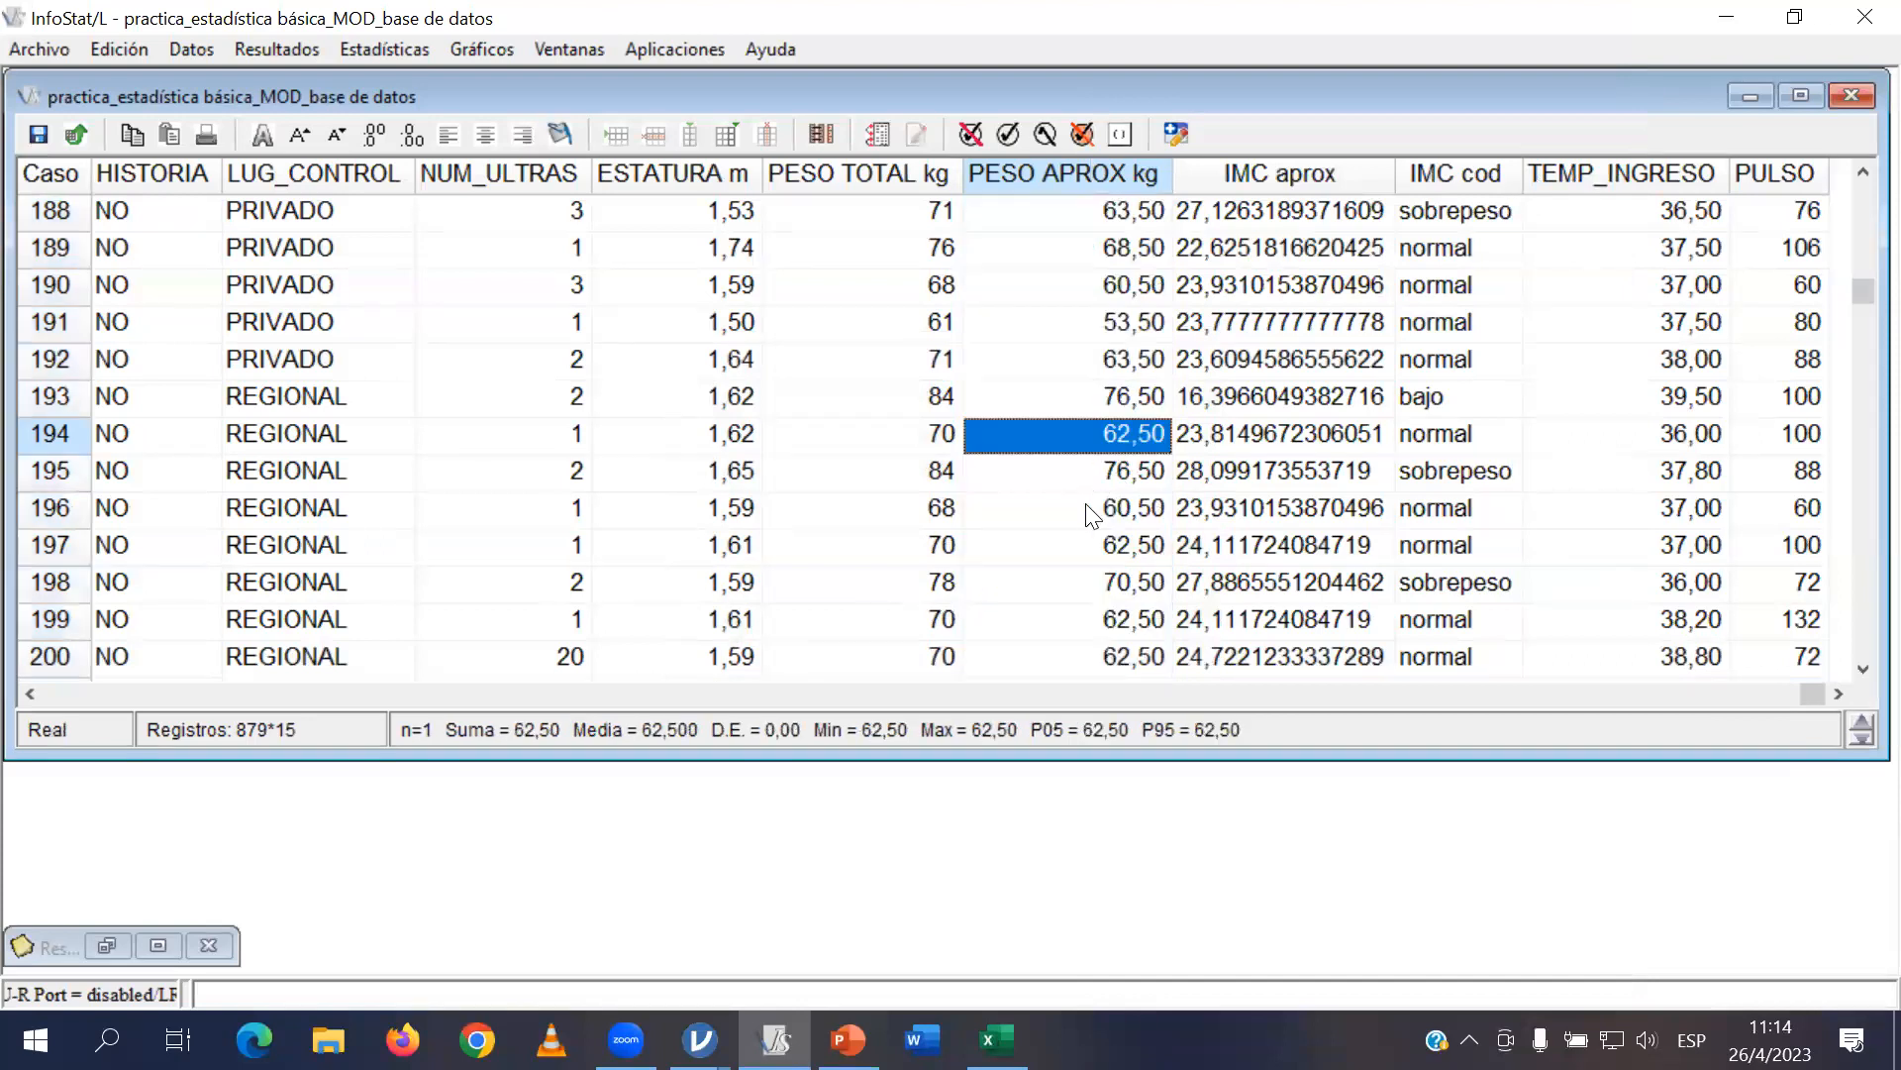
# Convert the IMC aprox column from categorical to the Real data type.
pyautogui.click(1312, 178)
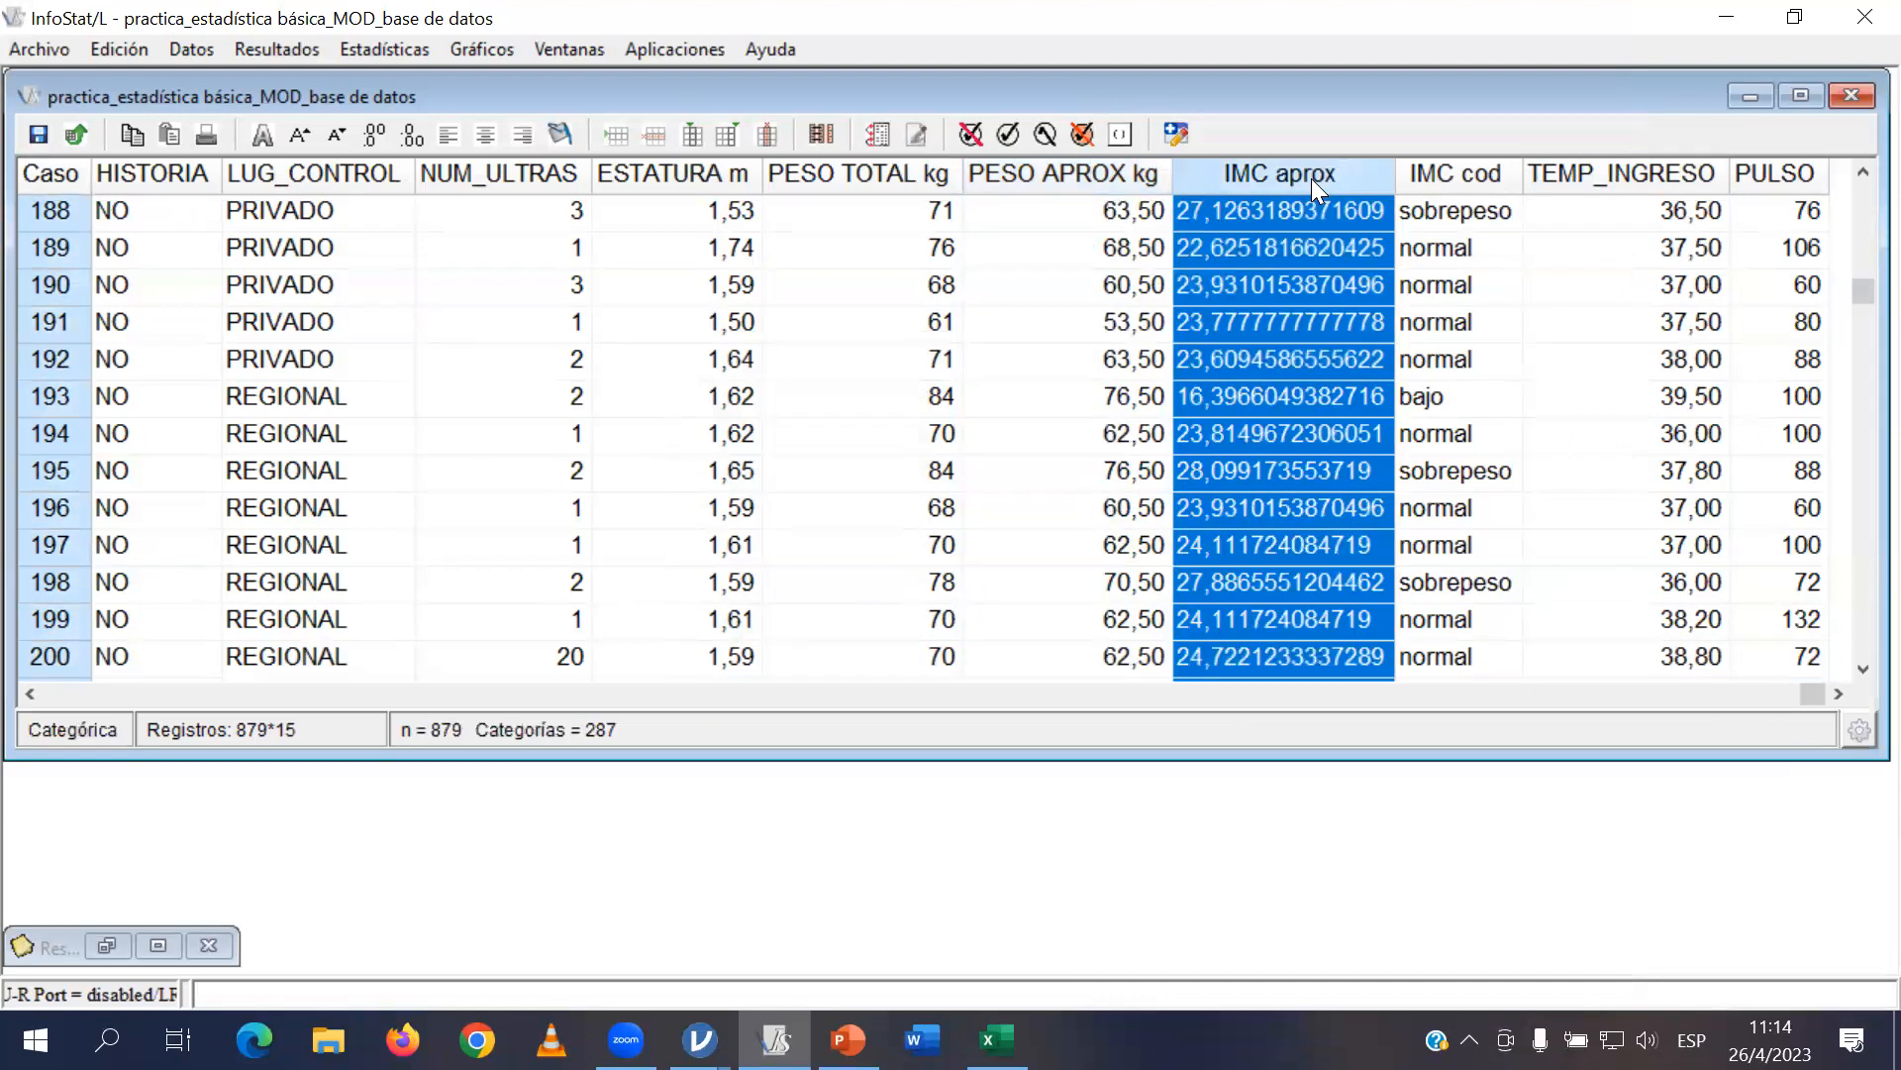
pyautogui.rightClick(1311, 178)
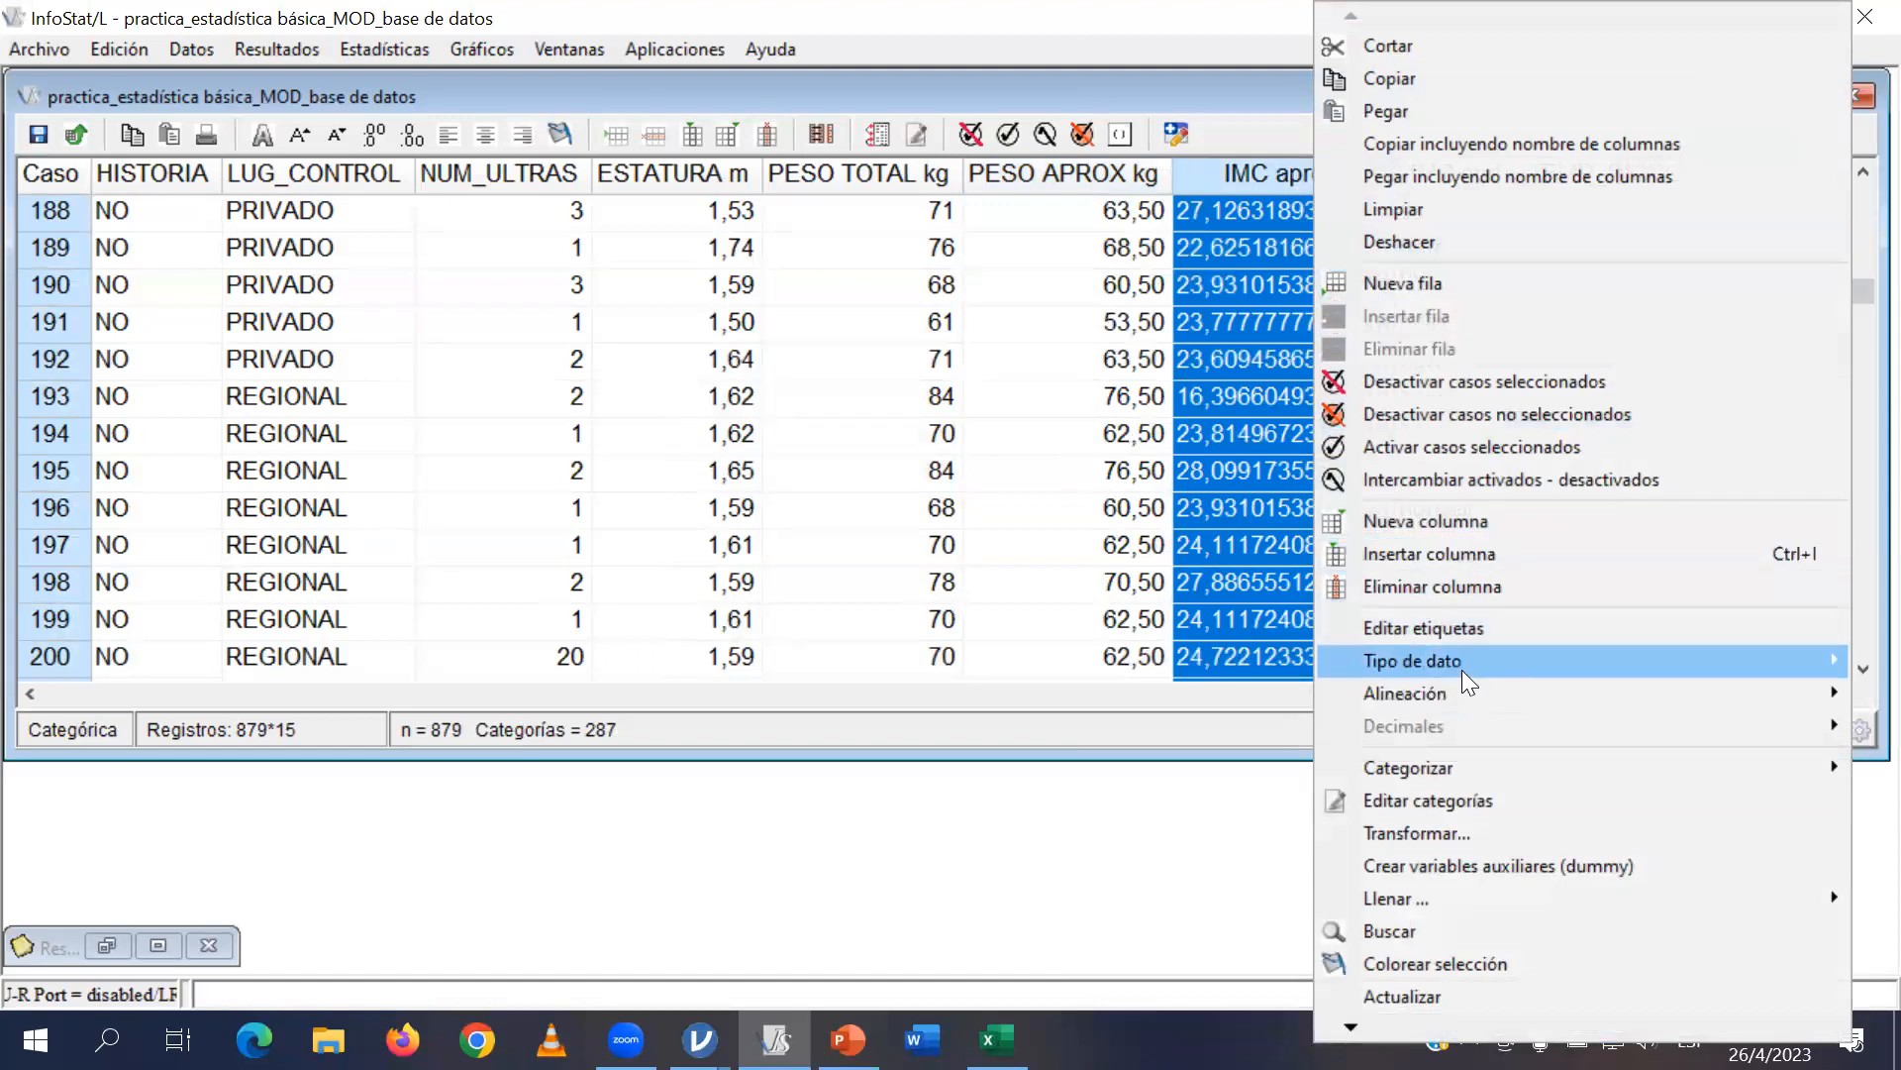
pyautogui.click(1247, 685)
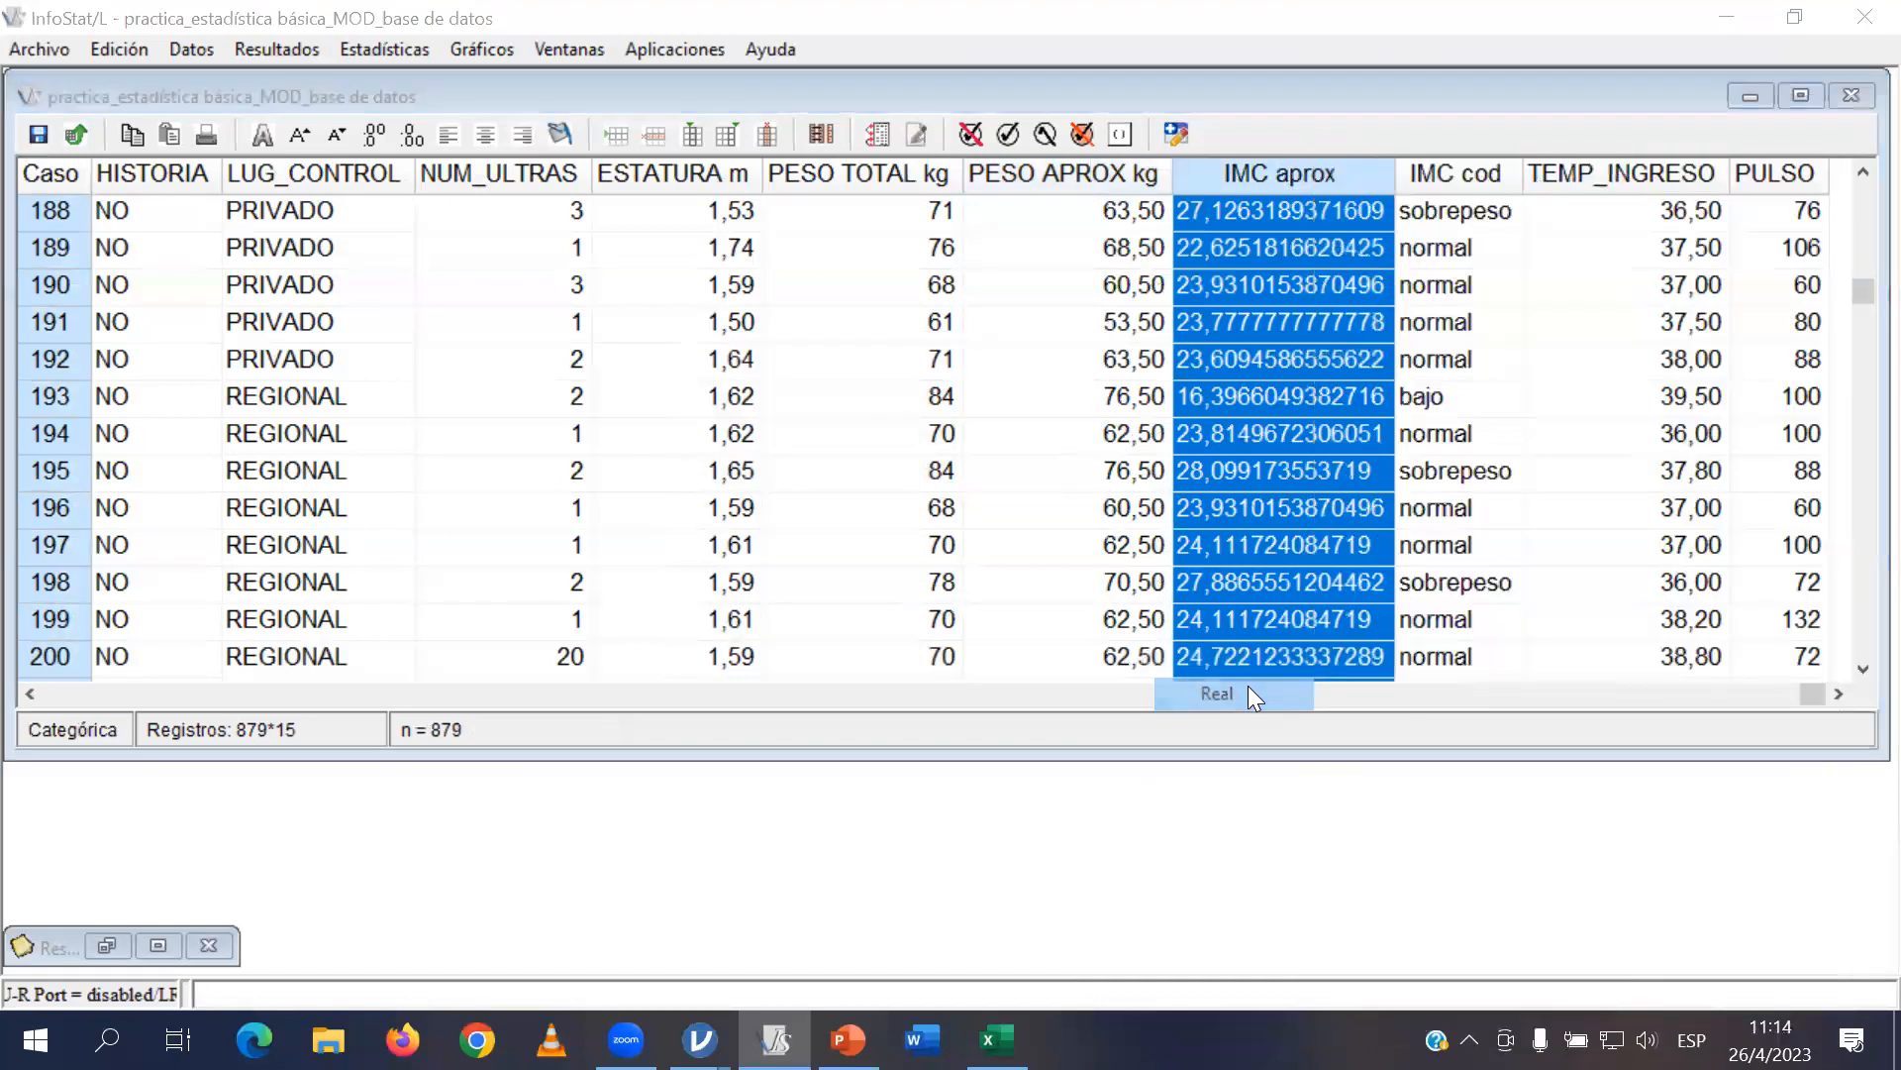
pyautogui.click(757, 639)
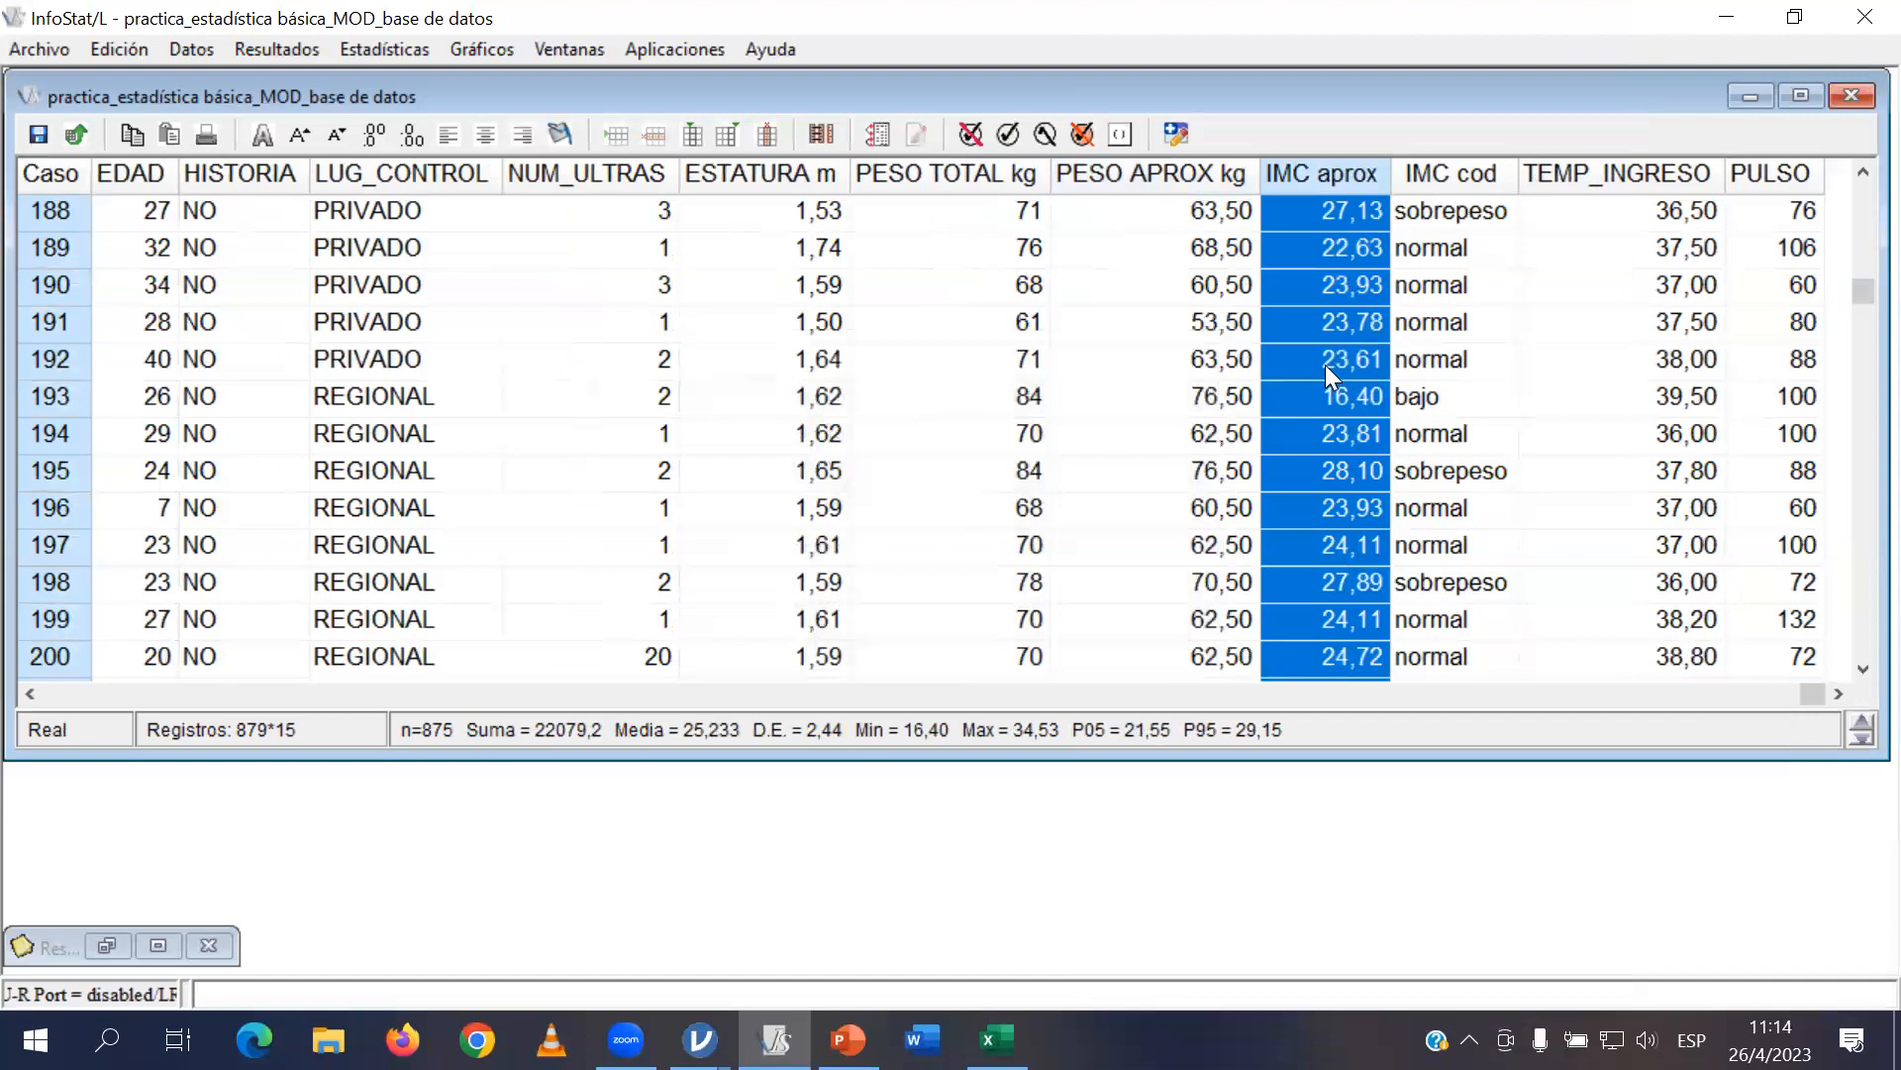
# Check which data type is assigned to the TEMP_INGRESO column.
pyautogui.click(1663, 179)
pyautogui.rightClick(1664, 179)
pyautogui.moveTo(1462, 671)
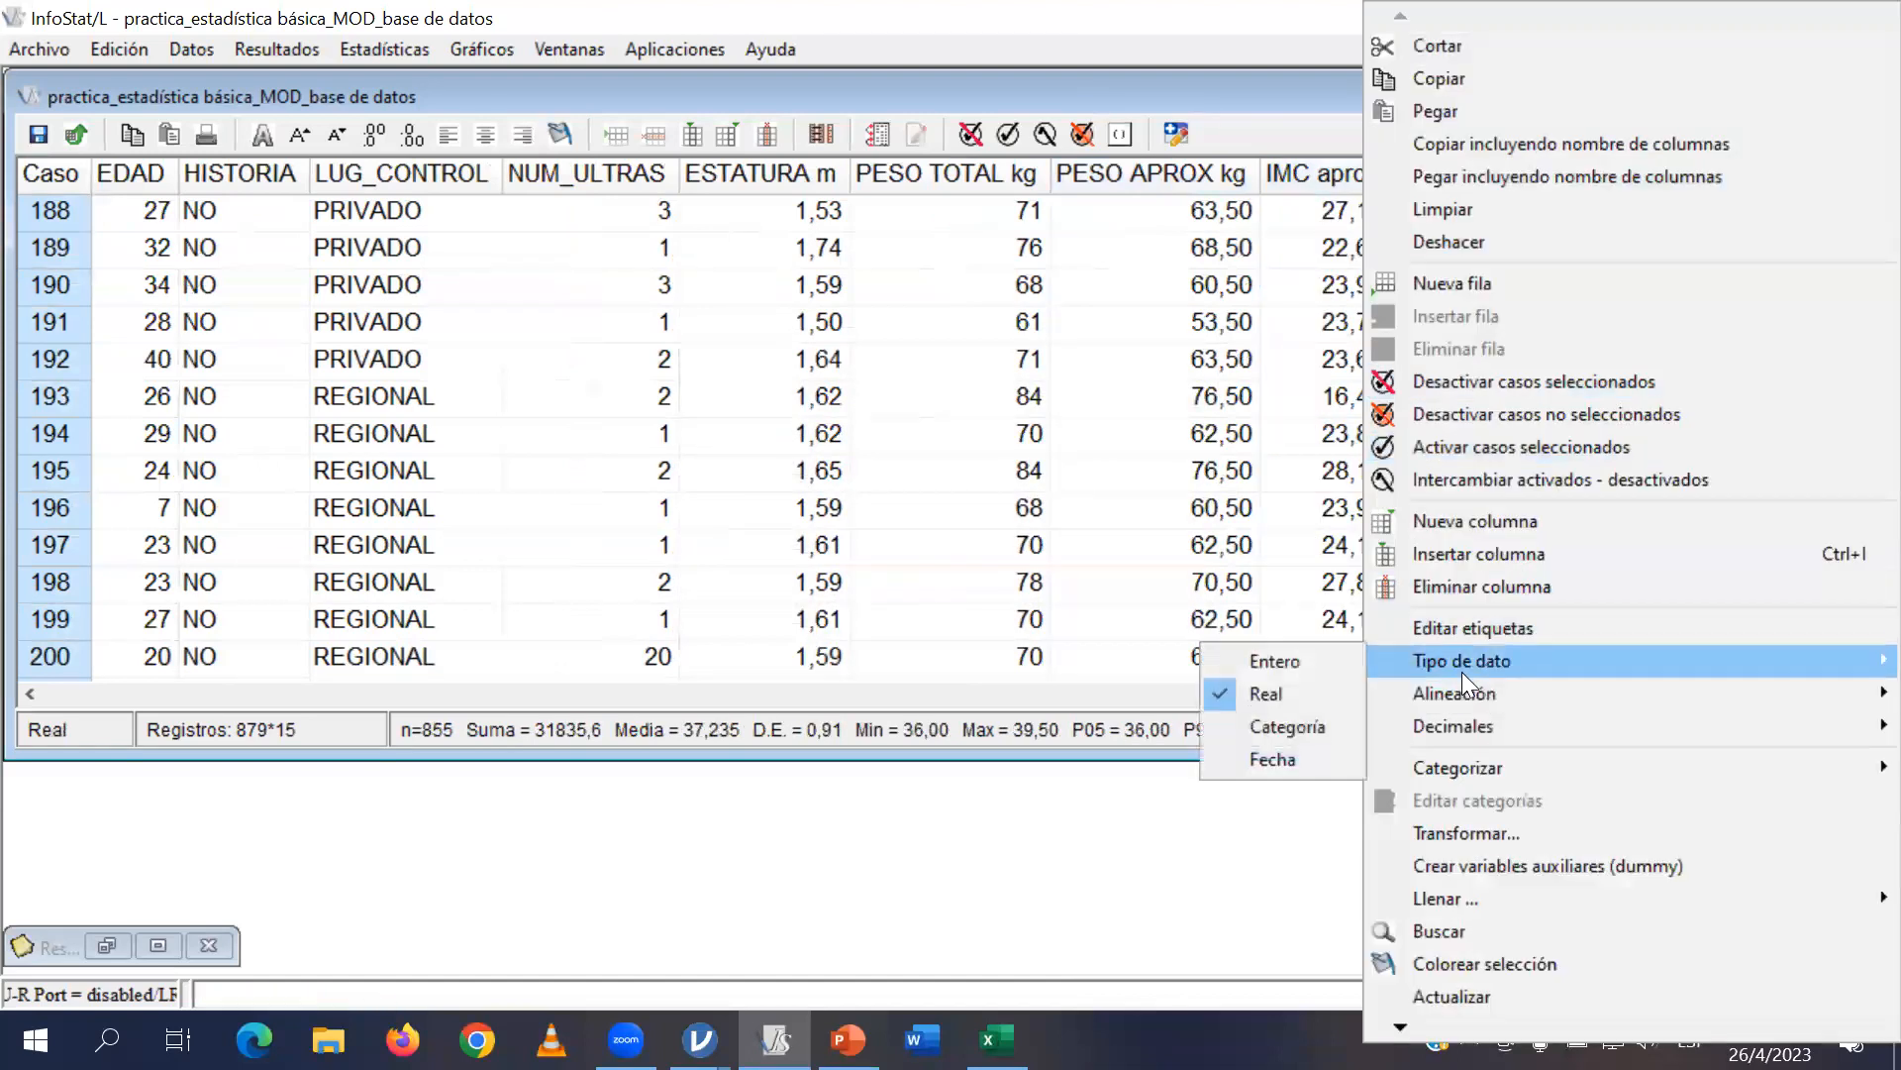
pyautogui.click(1156, 354)
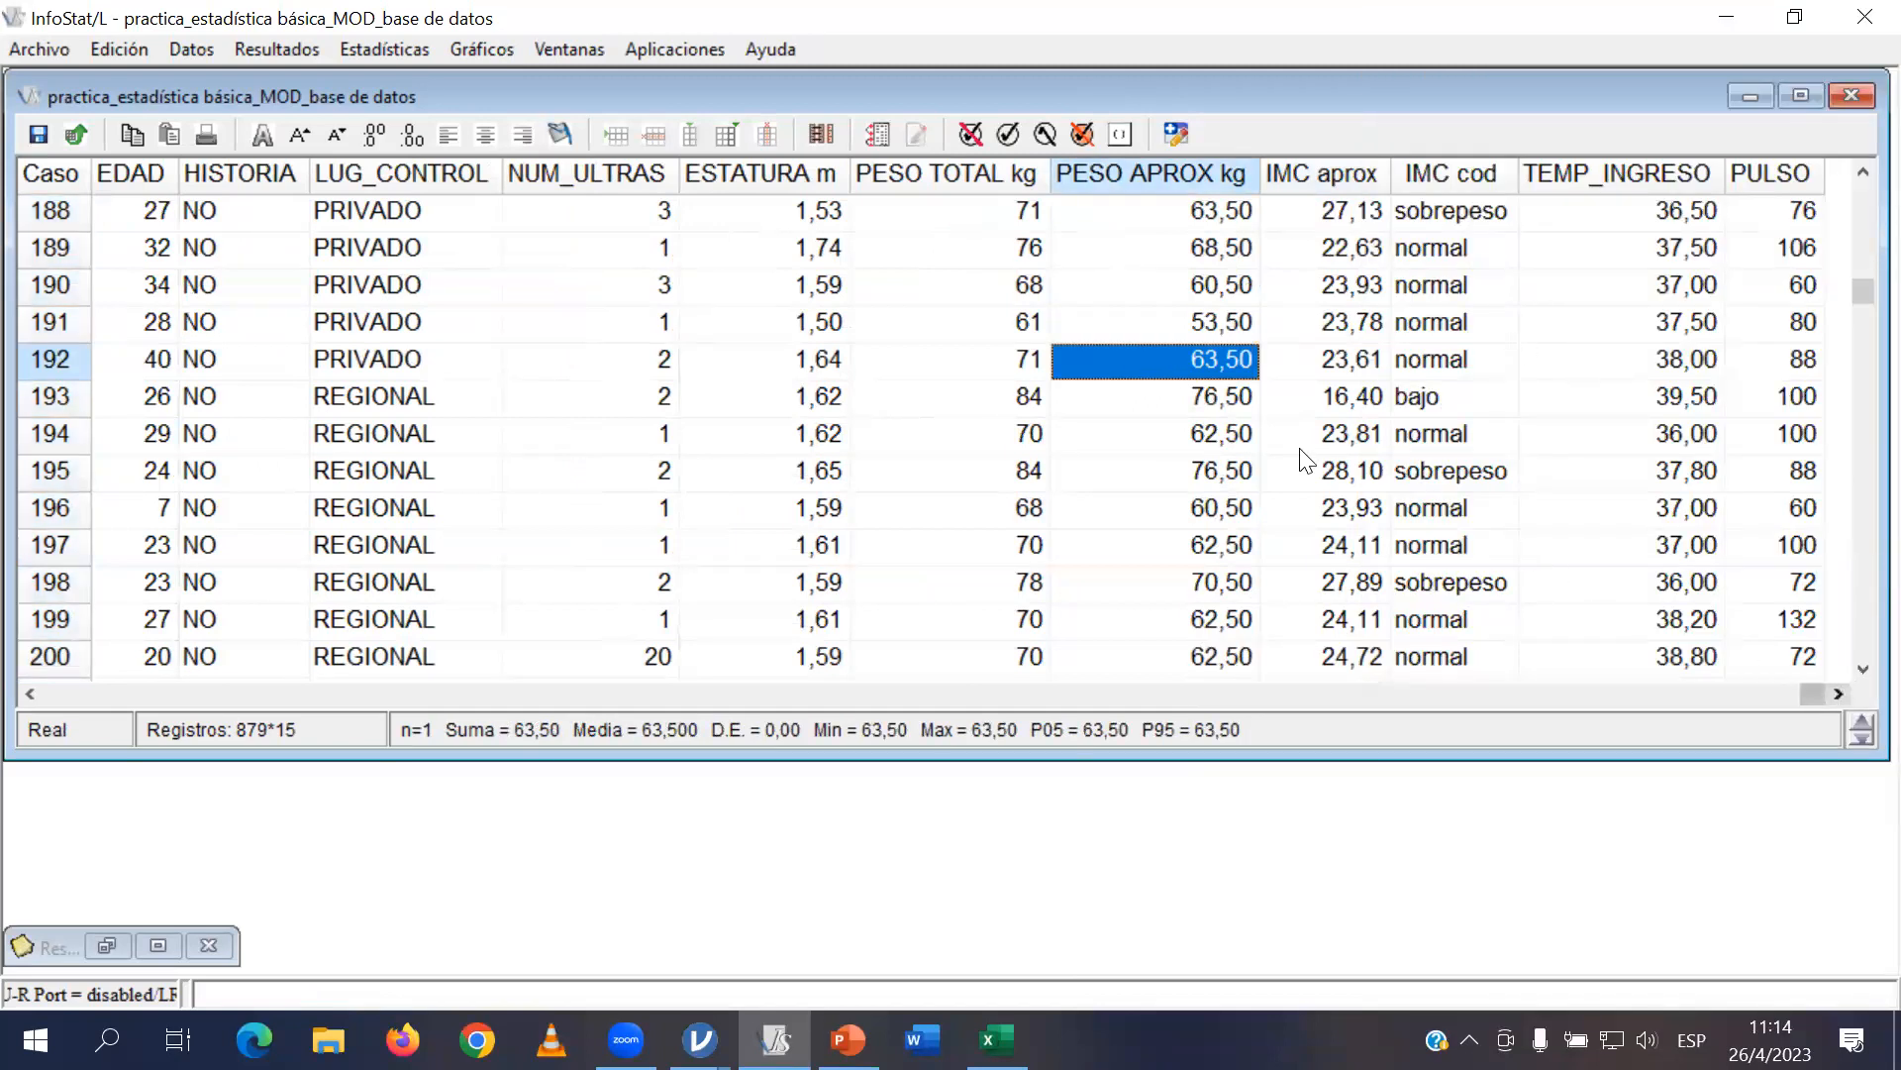
pyautogui.click(924, 322)
pyautogui.scroll(3, 923, 326)
pyautogui.scroll(-1, 891, 396)
pyautogui.scroll(-1, 896, 423)
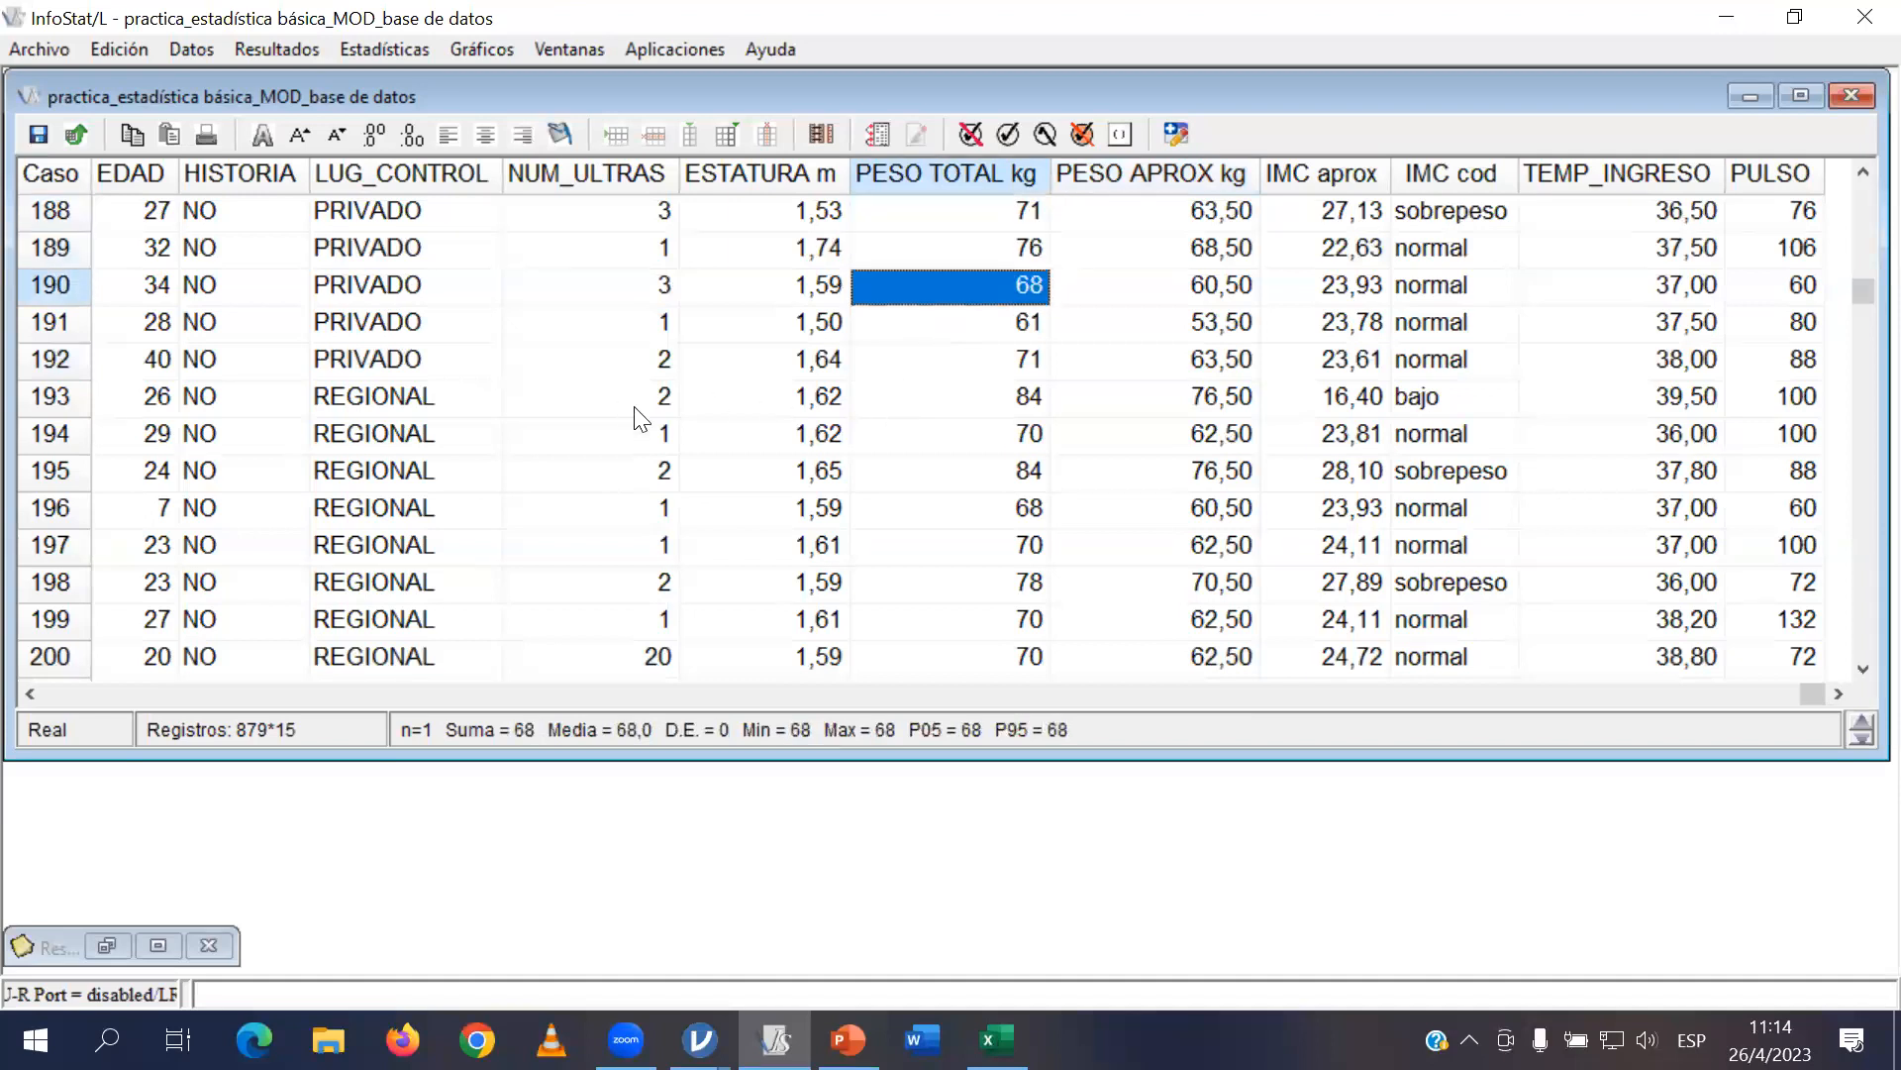
# Save the table as InfoStat file practica_estadistica.basica_MOD_base.de.datos in the folder Curso de estadística en vídeos.
pyautogui.click(57, 47)
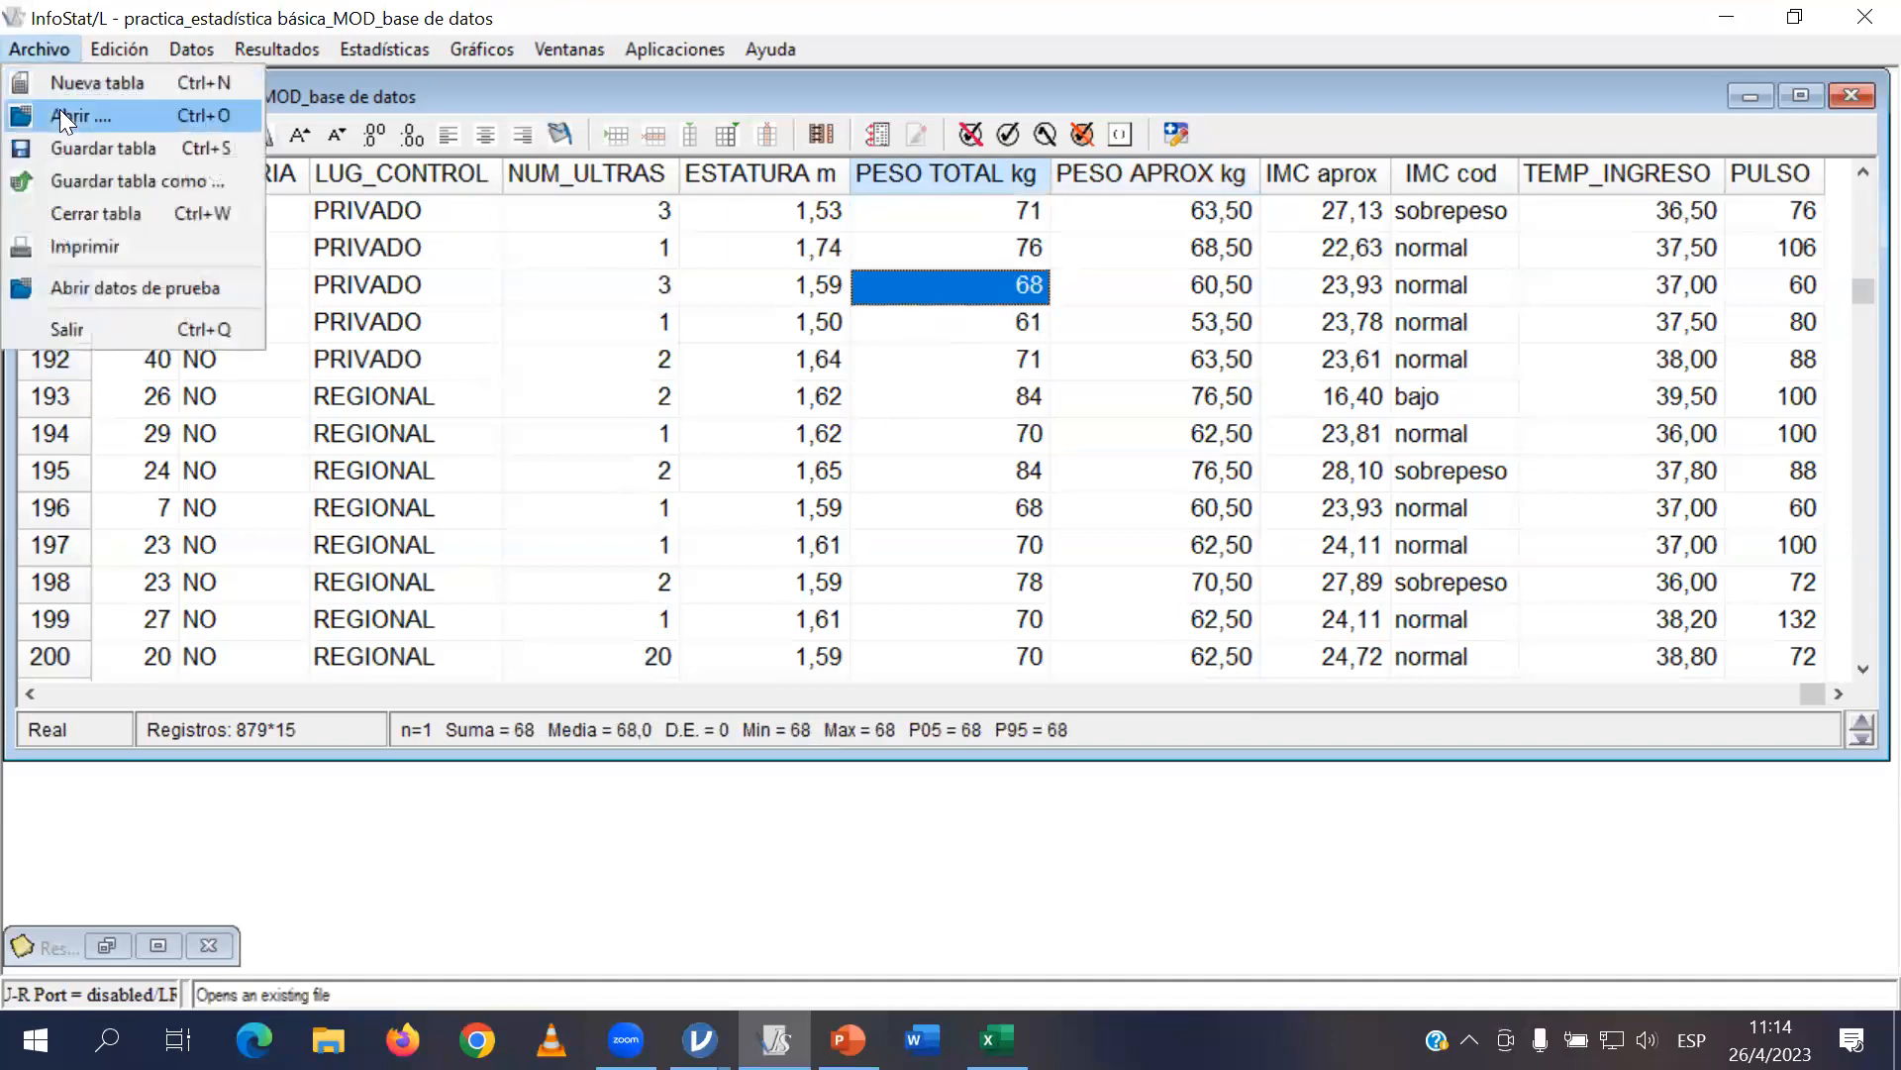
pyautogui.click(56, 146)
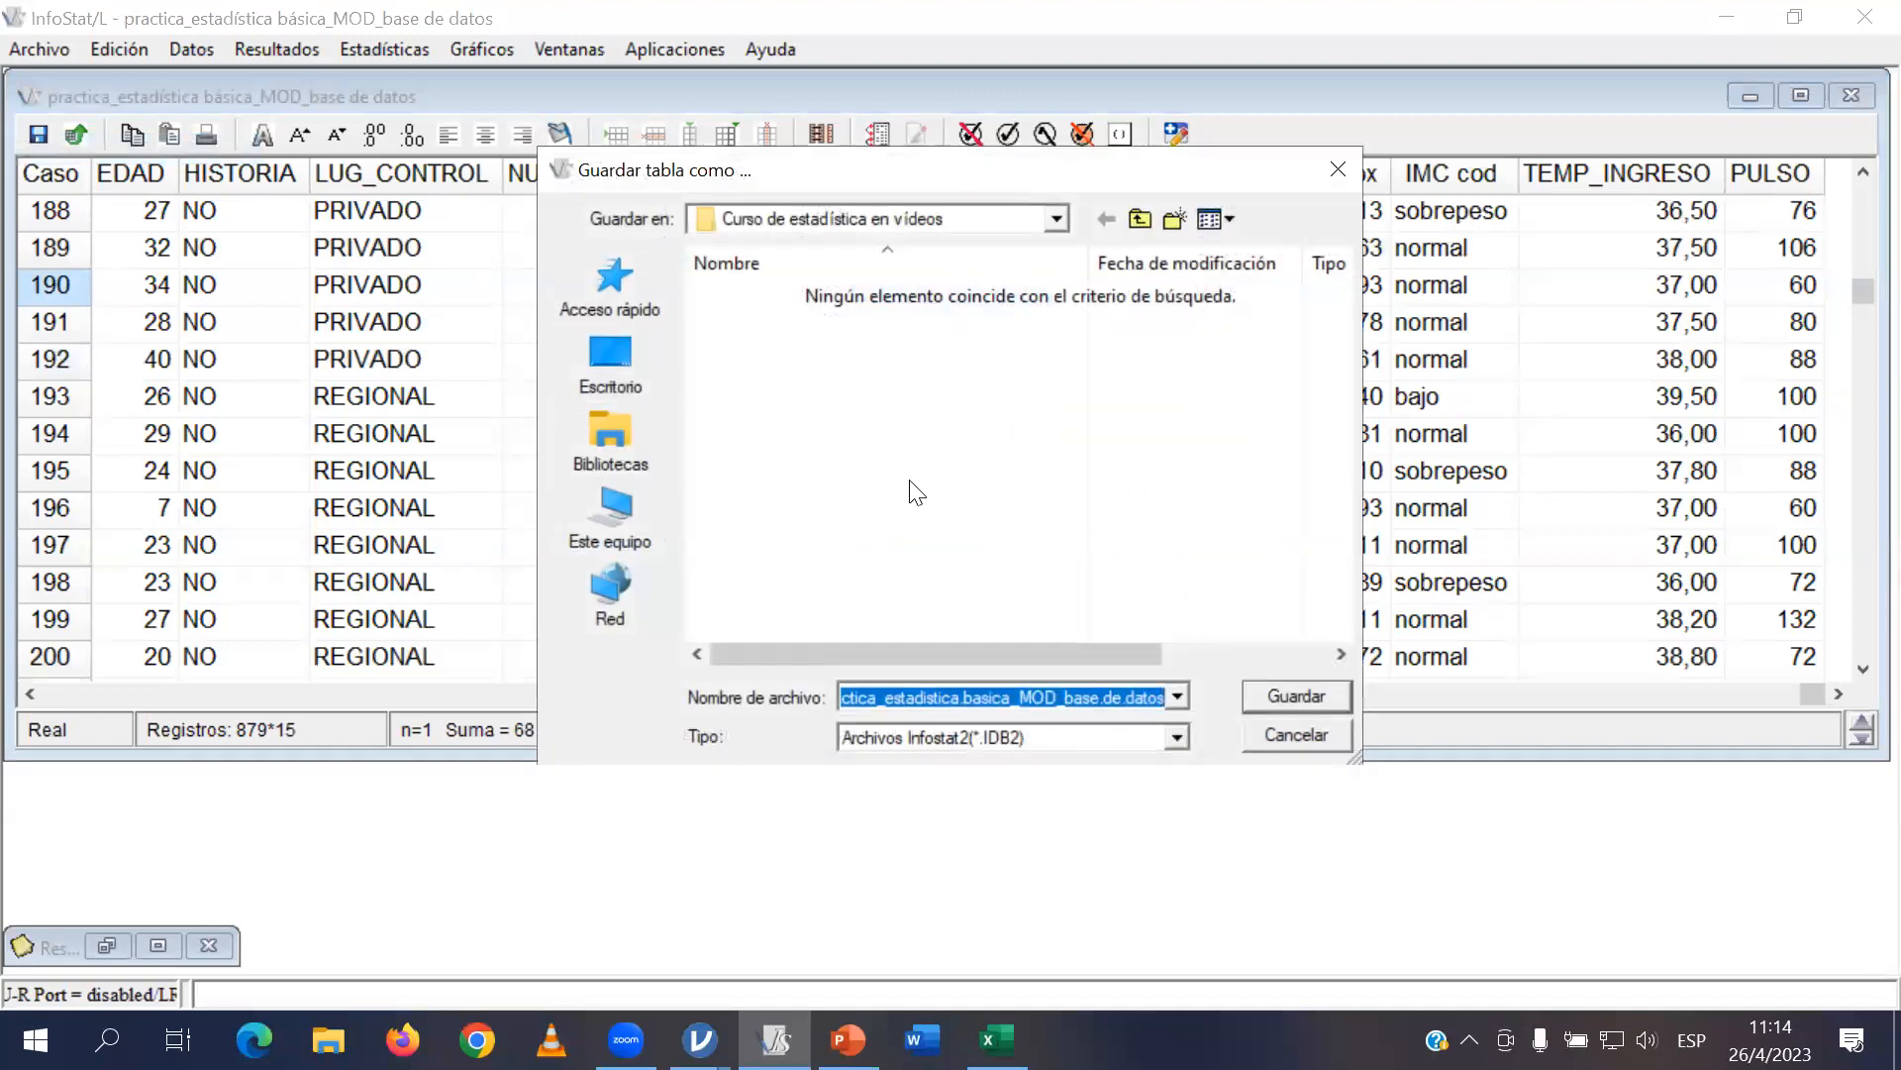
pyautogui.click(1295, 695)
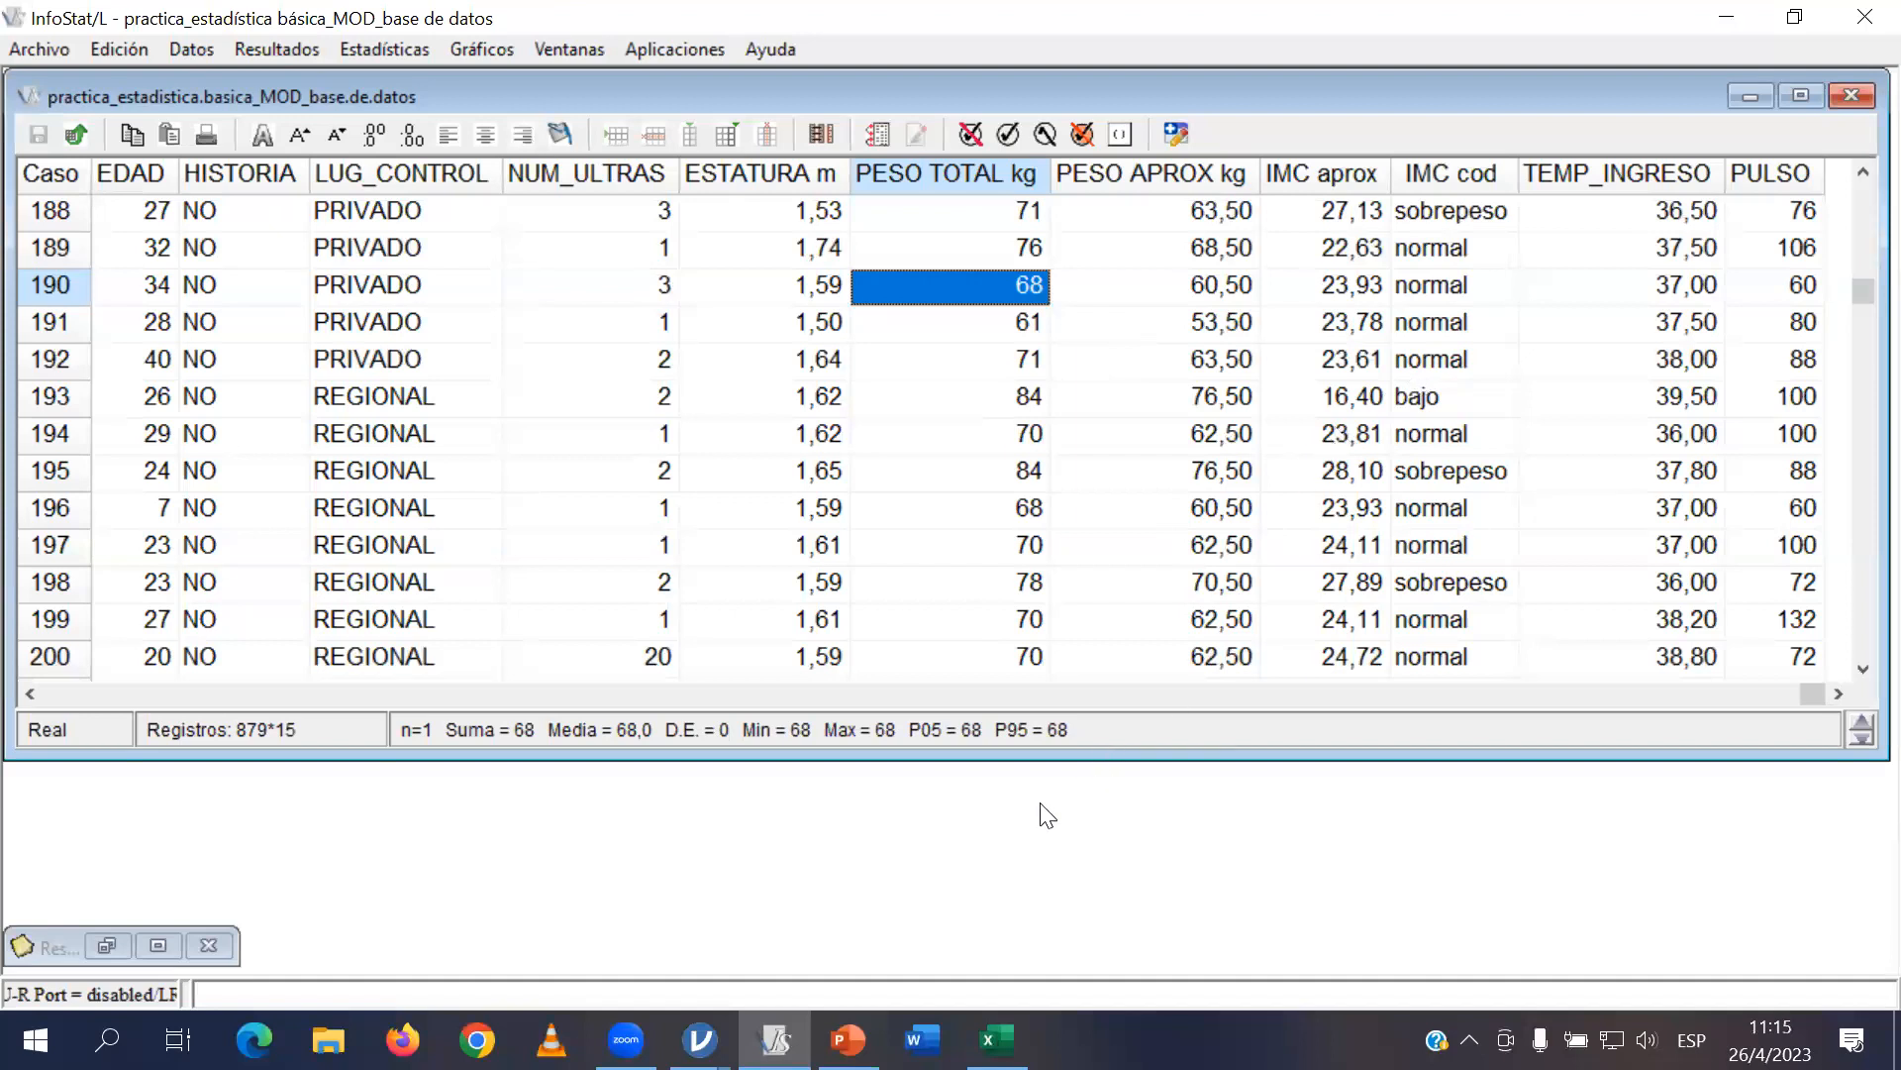
# Switch to PowerPoint to view the Contenidos slide, and return to the data table in InfoStat.
pyautogui.press('alt')
pyautogui.hotkey('alt', 'Tab')
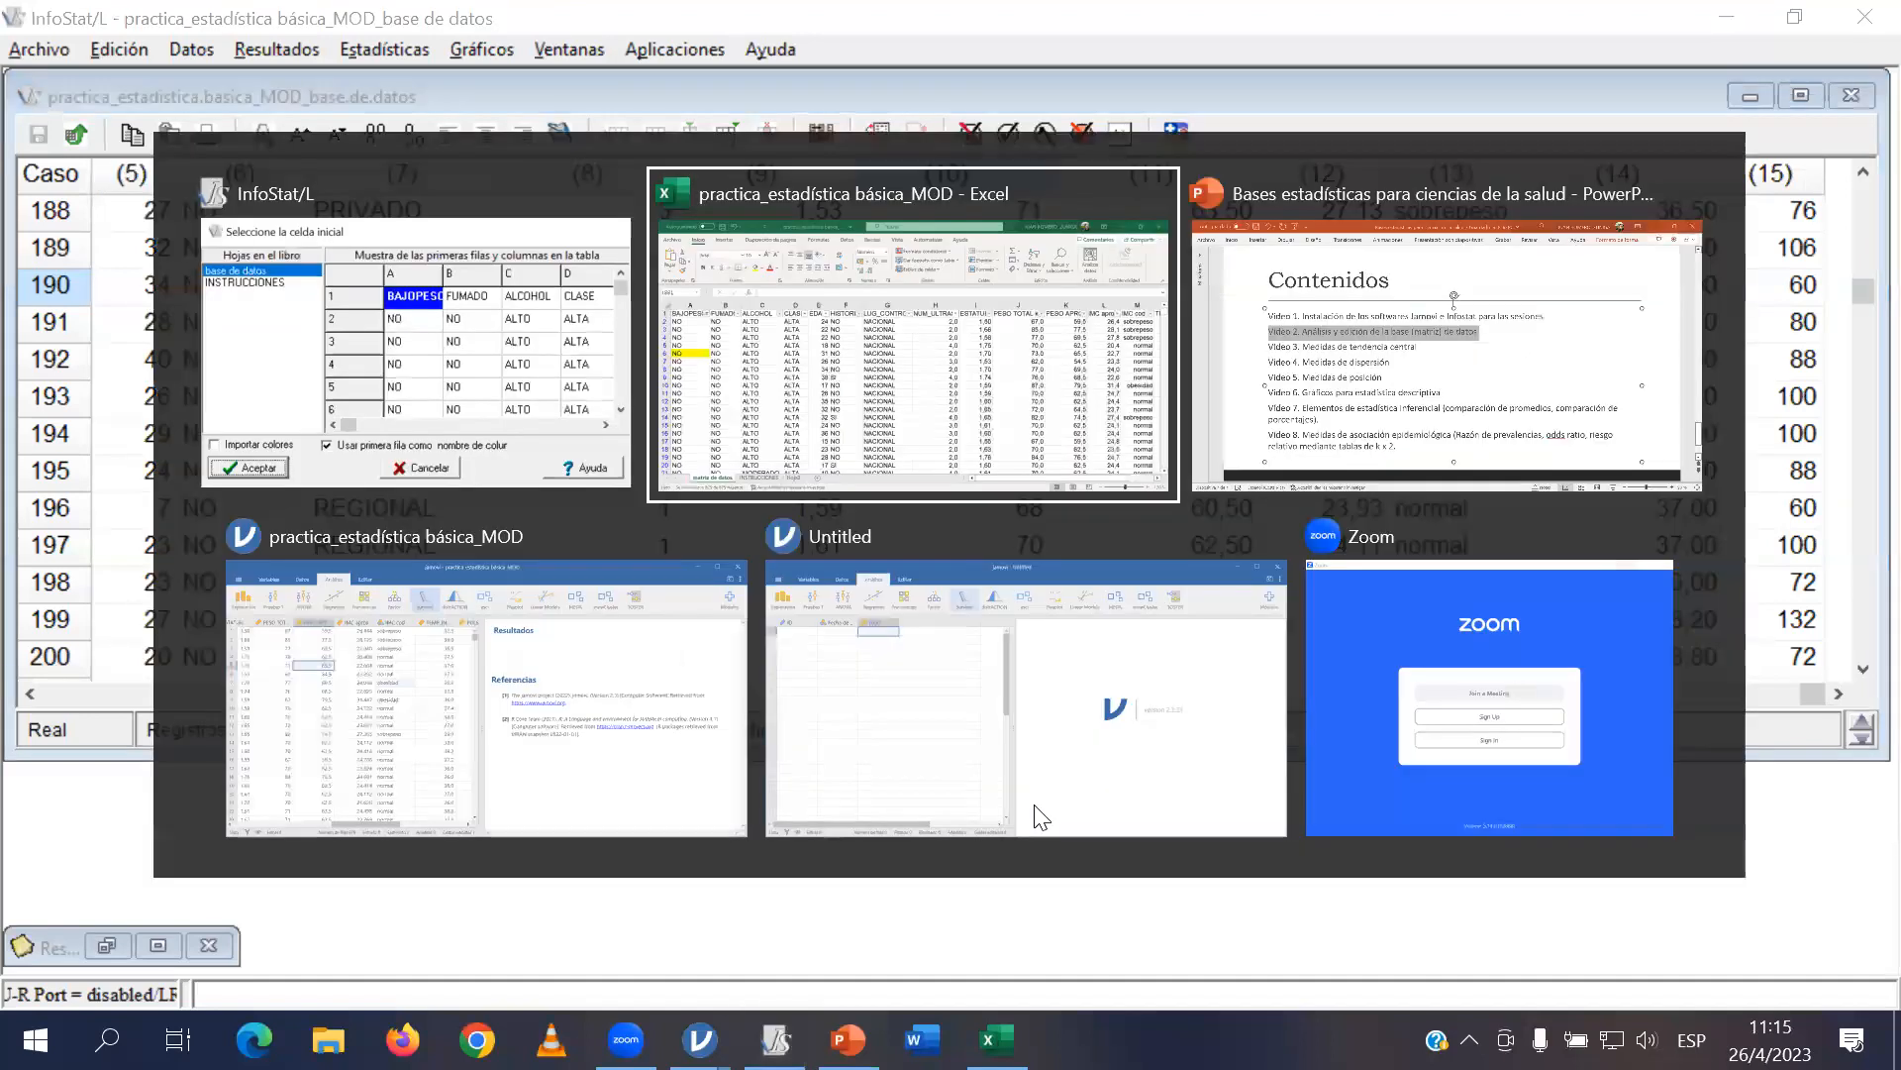
pyautogui.press('Tab')
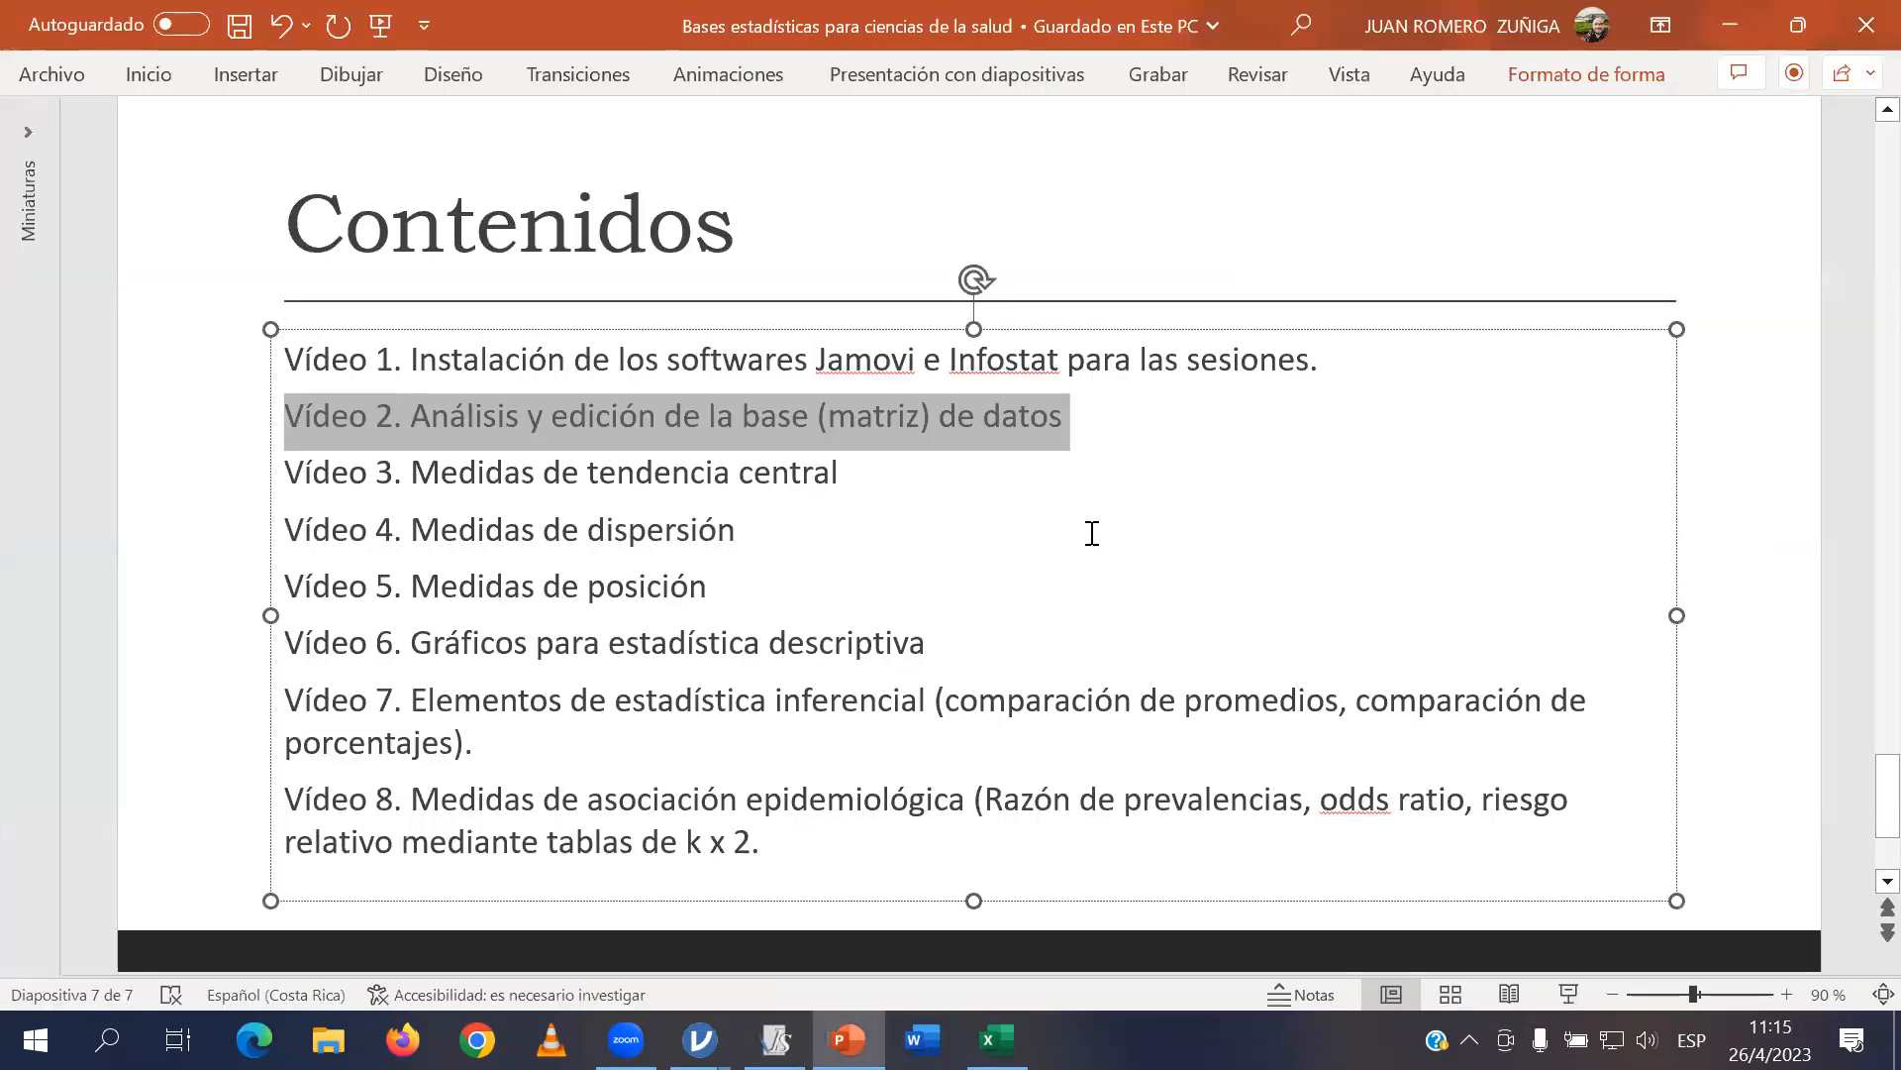
pyautogui.hotkey('alt', 'Tab')
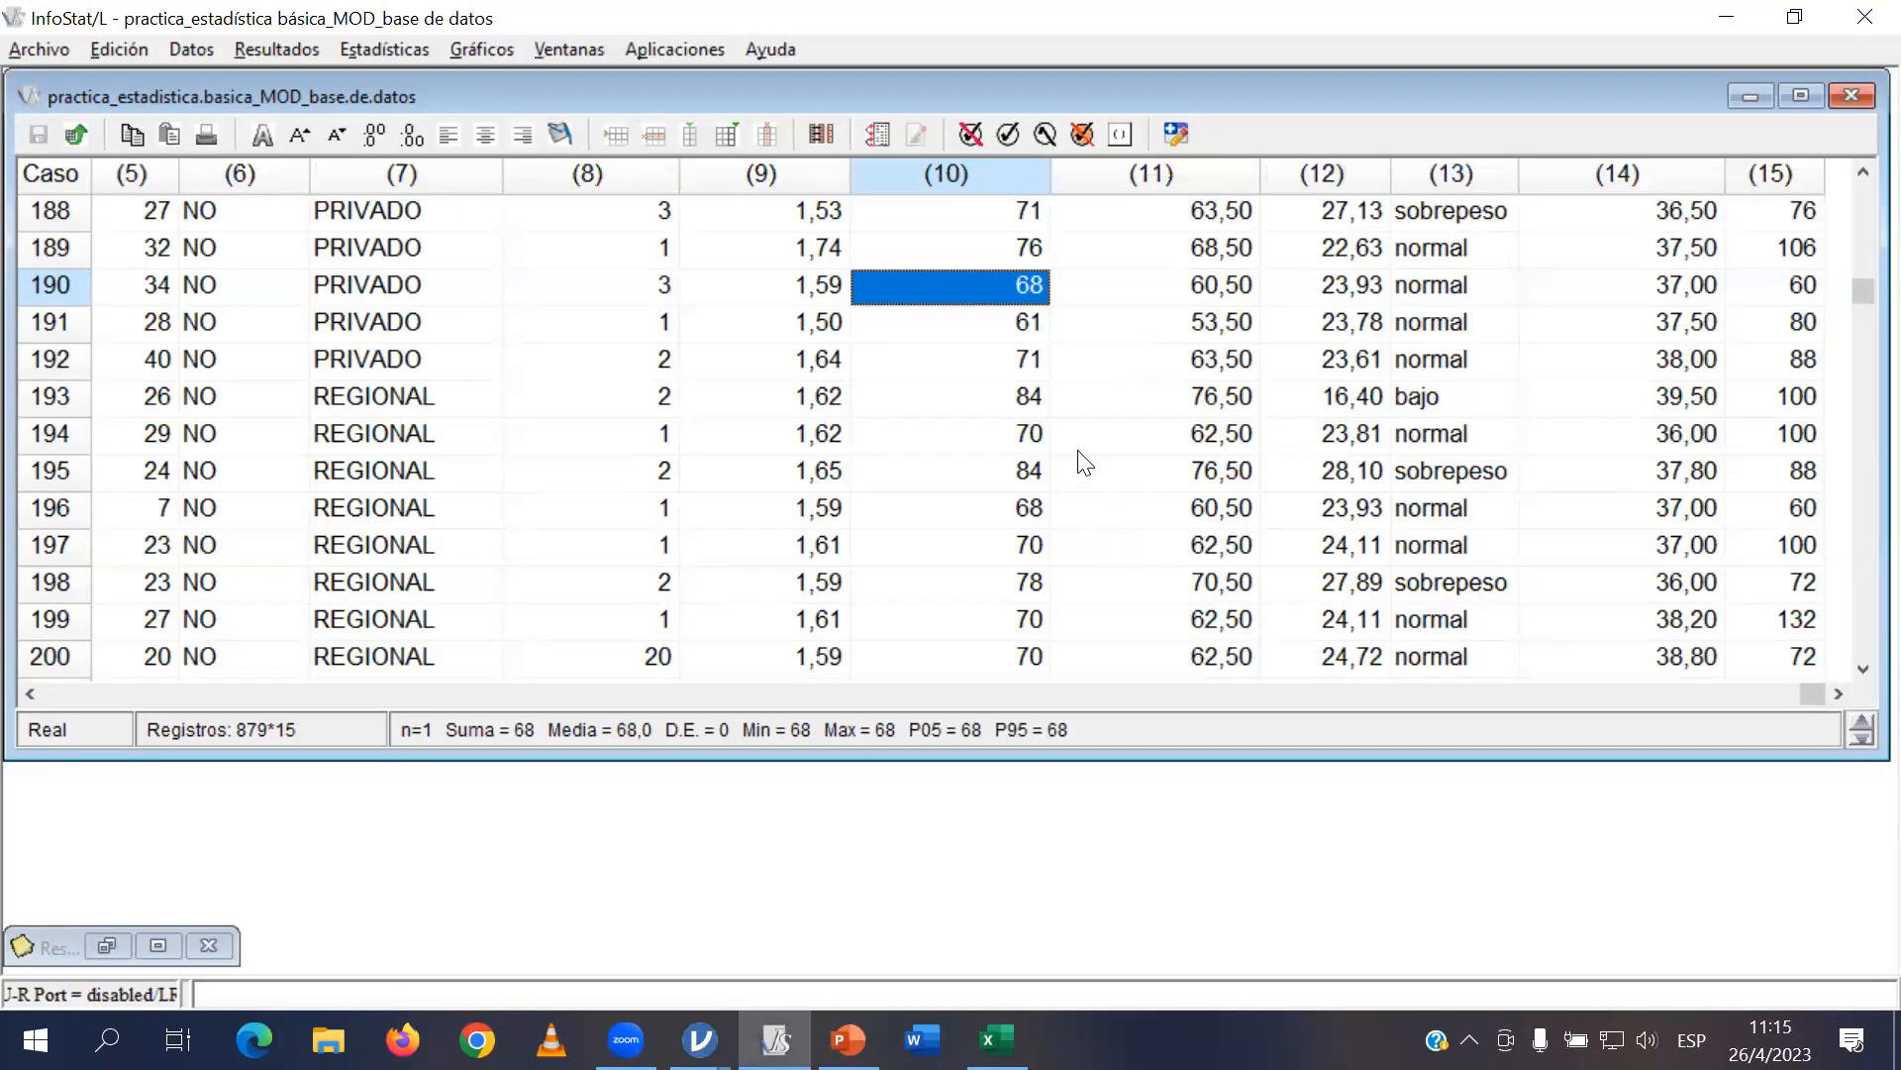
pyautogui.click(1139, 473)
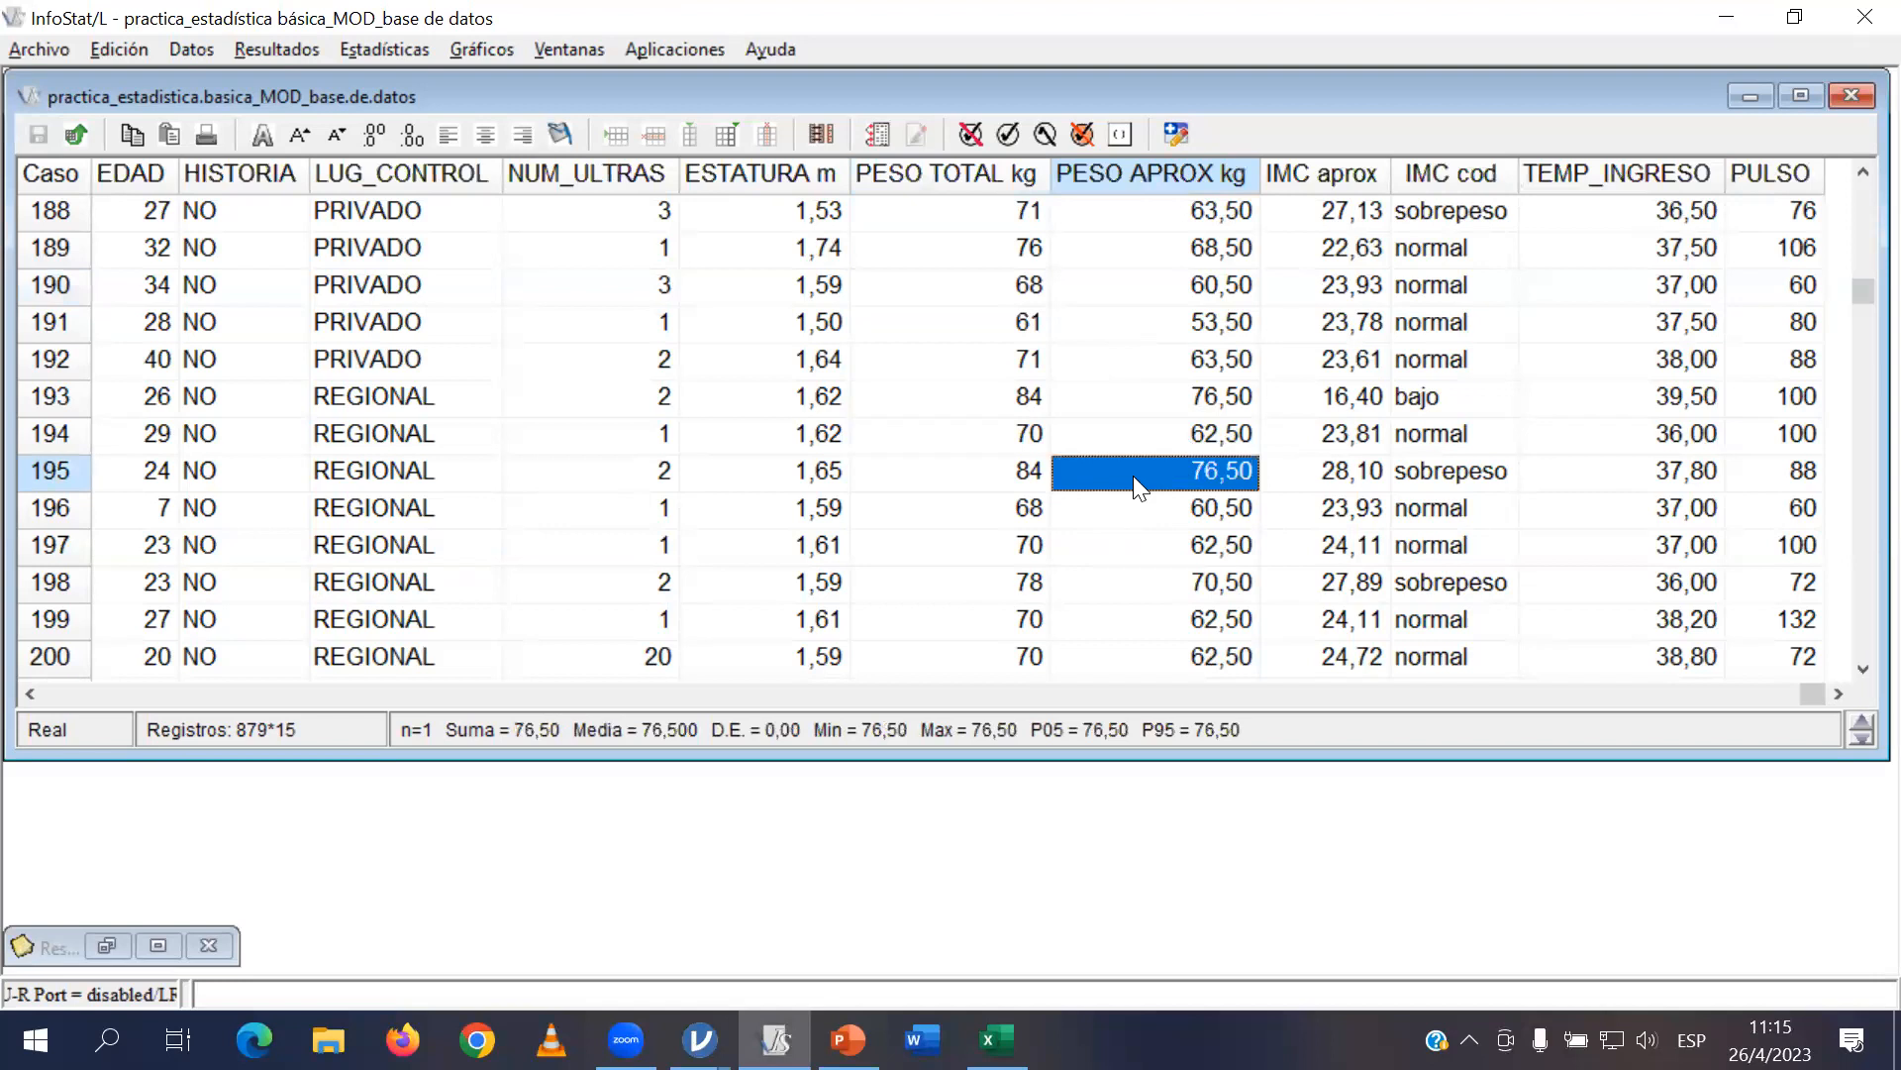